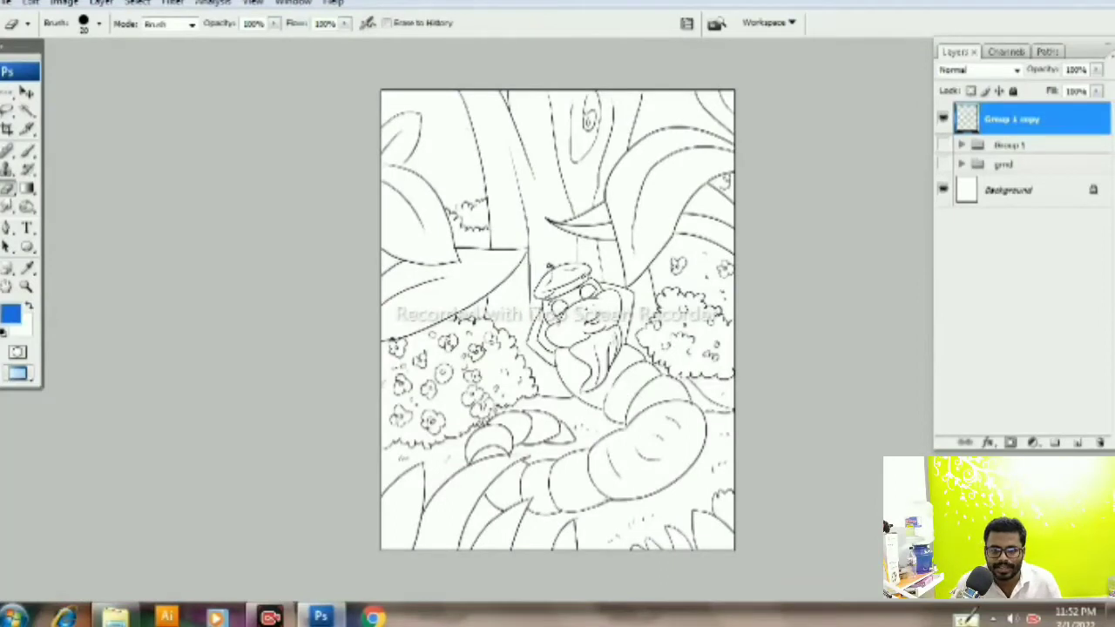
Step: Zoom in on the drawing and pan until the top of the tree is in view
key(ctrl+plus)
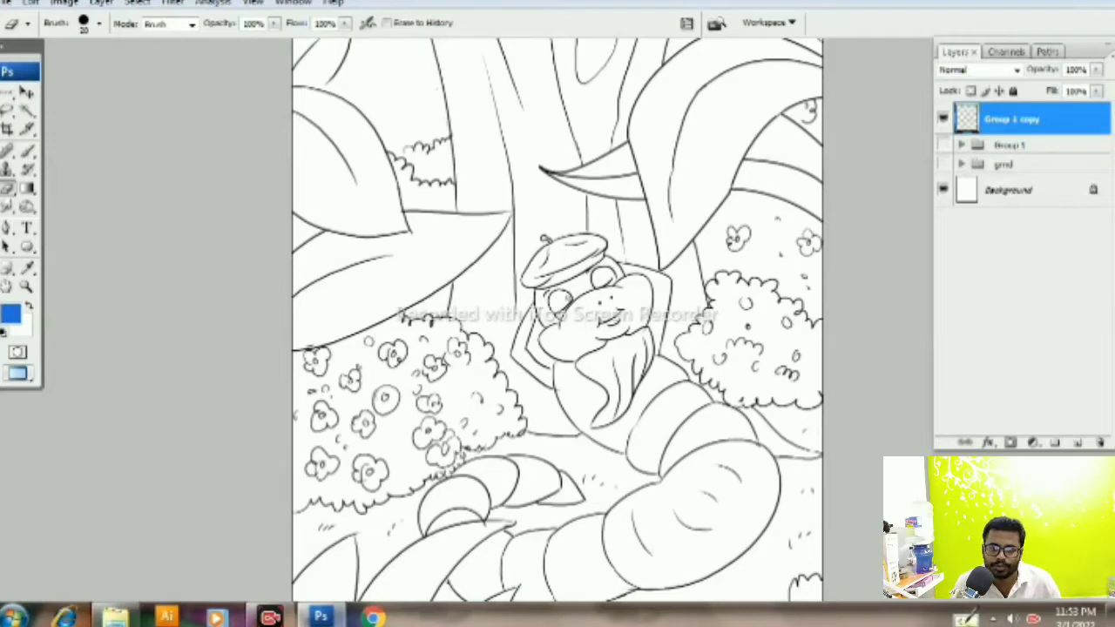
scroll(575, 310, up, 3)
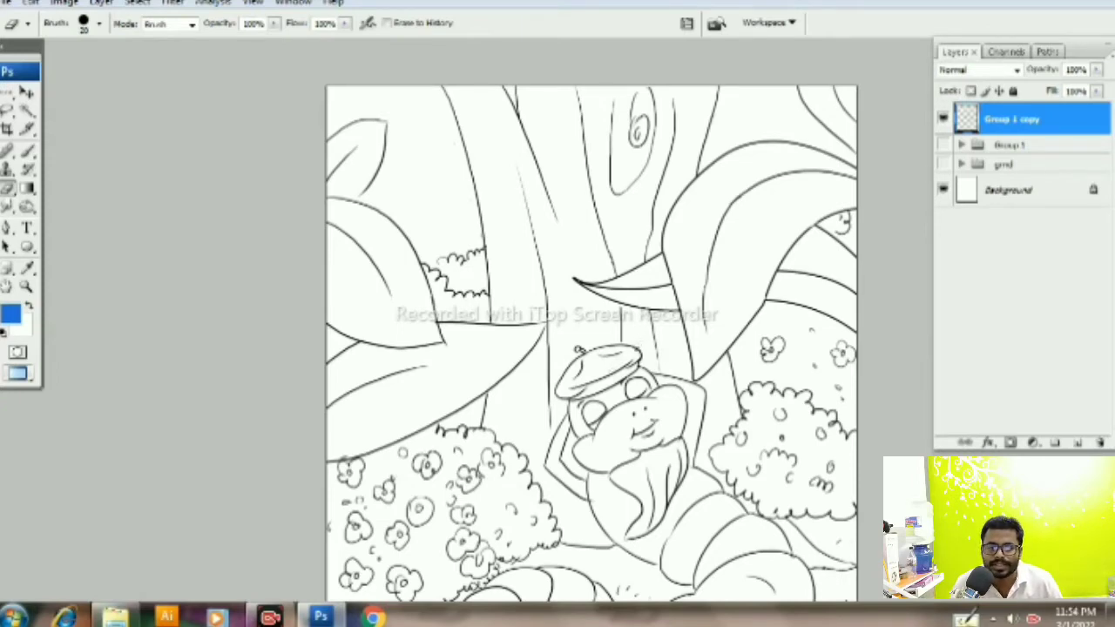
mouse_move(601, 357)
mouse_down()
mouse_move(492, 262)
mouse_move(612, 400)
mouse_up()
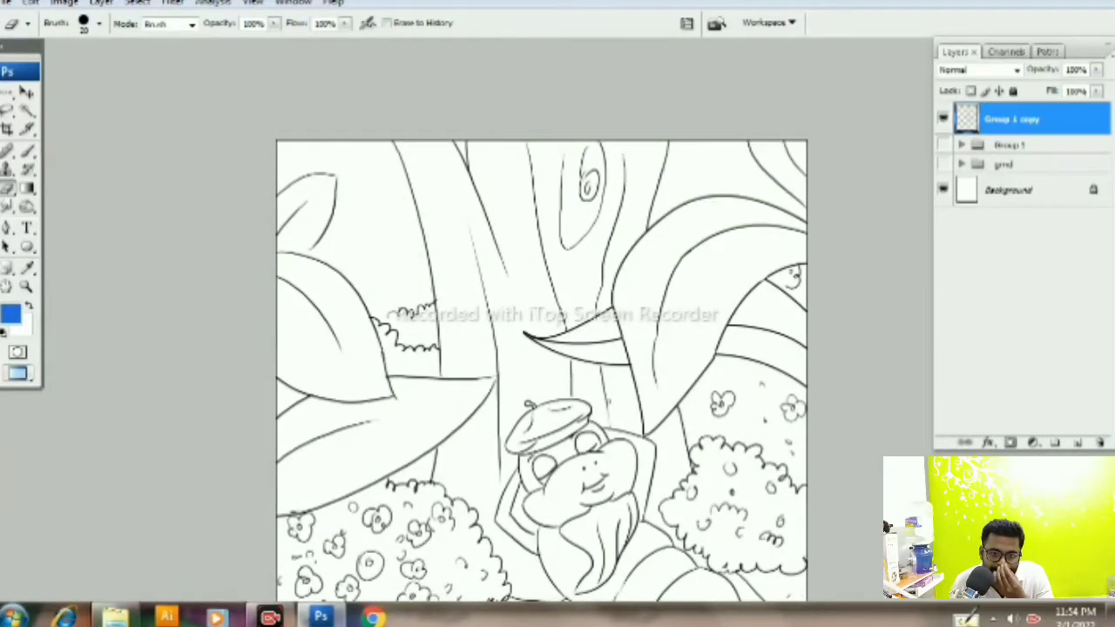
drag(527, 402, 407, 494)
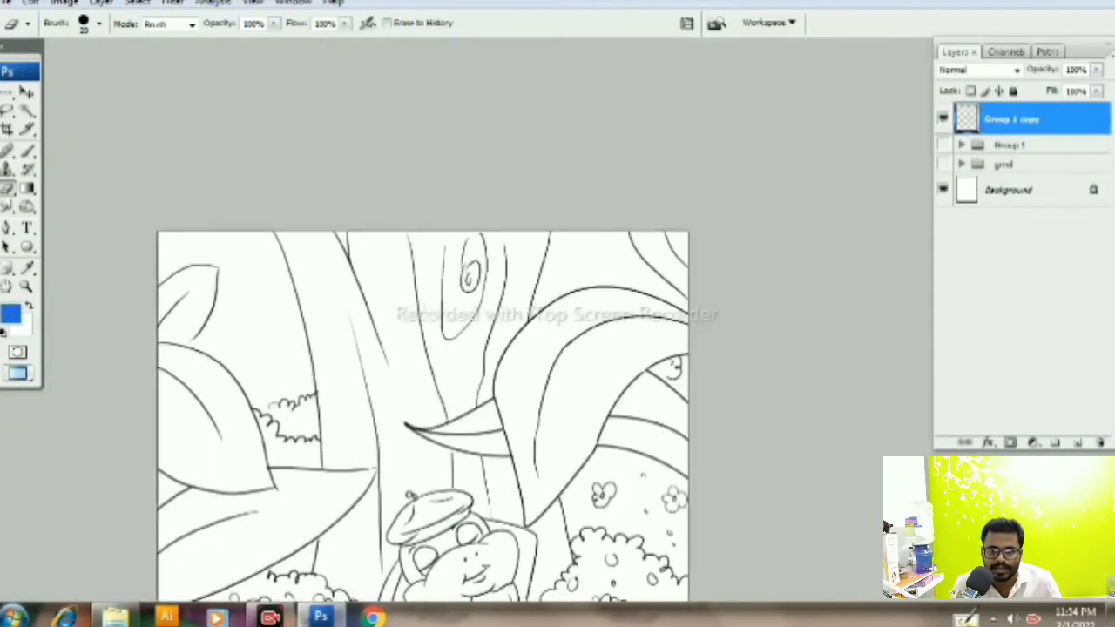
Step: Lock the Group 1 copy line art, add empty colouring layers, and make the line art active
click(1010, 145)
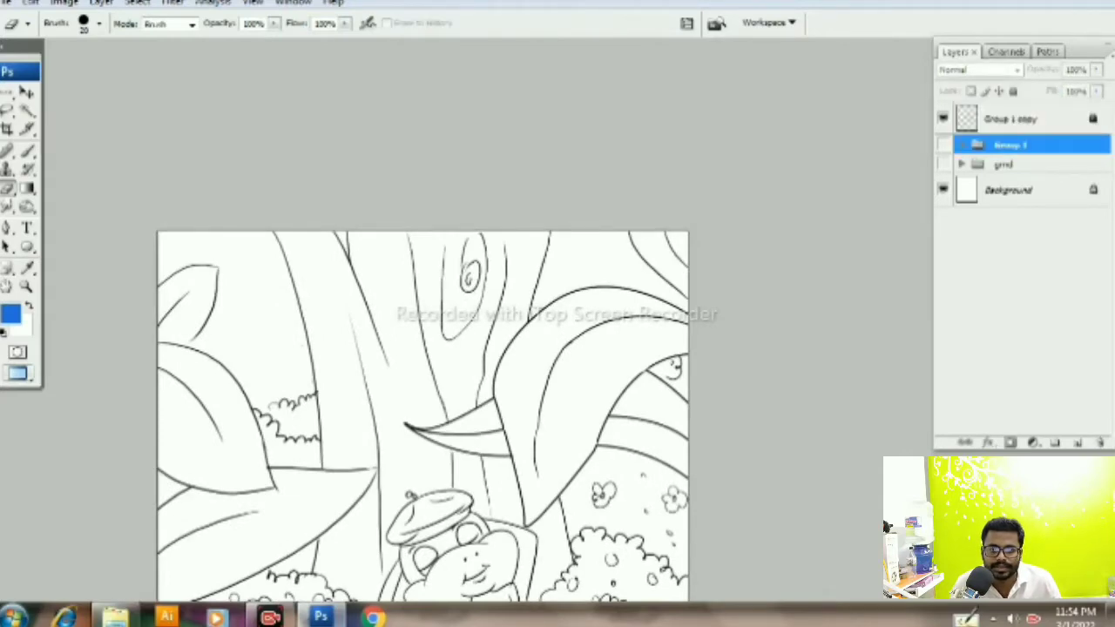
key(ctrl+shift+g)
drag(736, 377, 828, 331)
key(w)
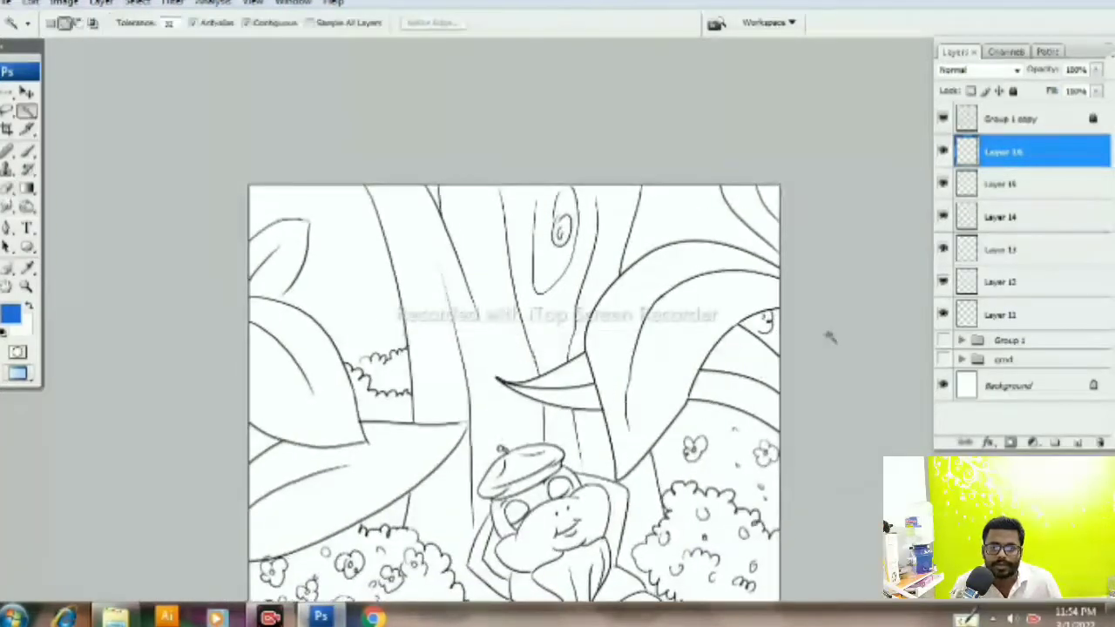
key(alt+bracketright)
Step: Set the brush to default black while zooming in and out over the trunk and bushes
scroll(449, 338, down, 5)
scroll(449, 338, up, 5)
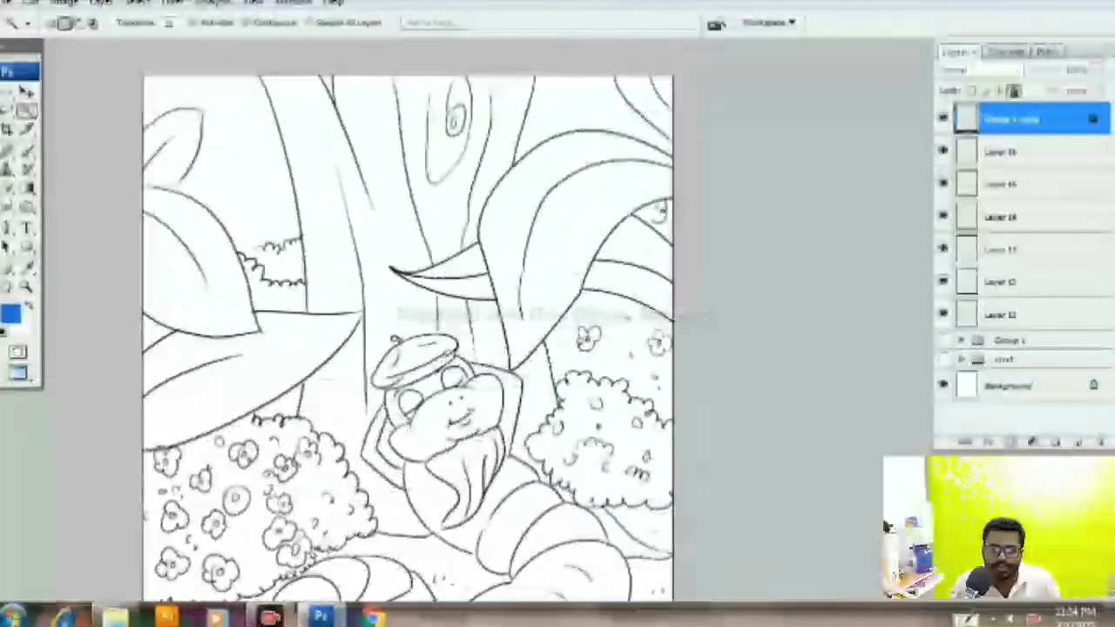
key(ctrl+plus)
key(ctrl+plus)
key(ctrl+plus)
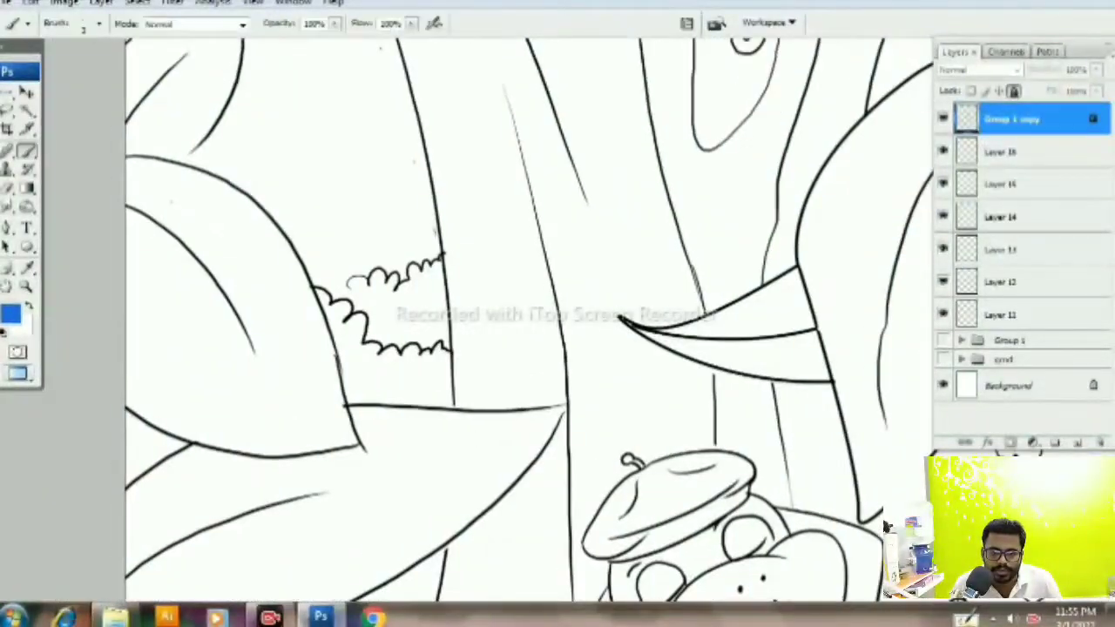
key(b)
key(ctrl+plus)
key(ctrl+plus)
key(d)
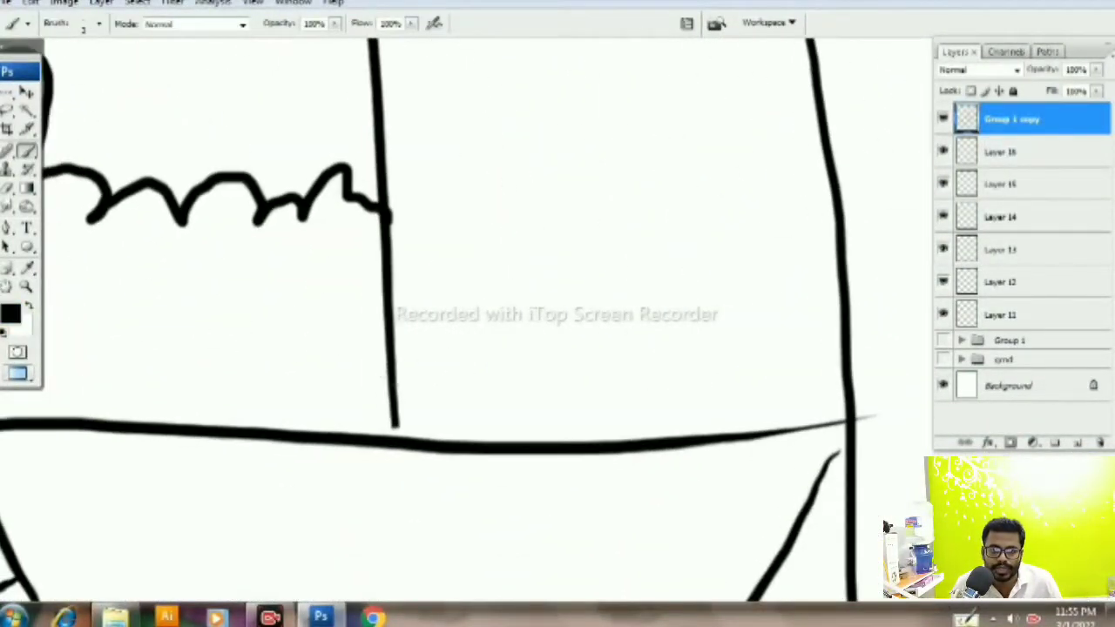
scroll(462, 322, down, 2)
scroll(461, 322, down, 3)
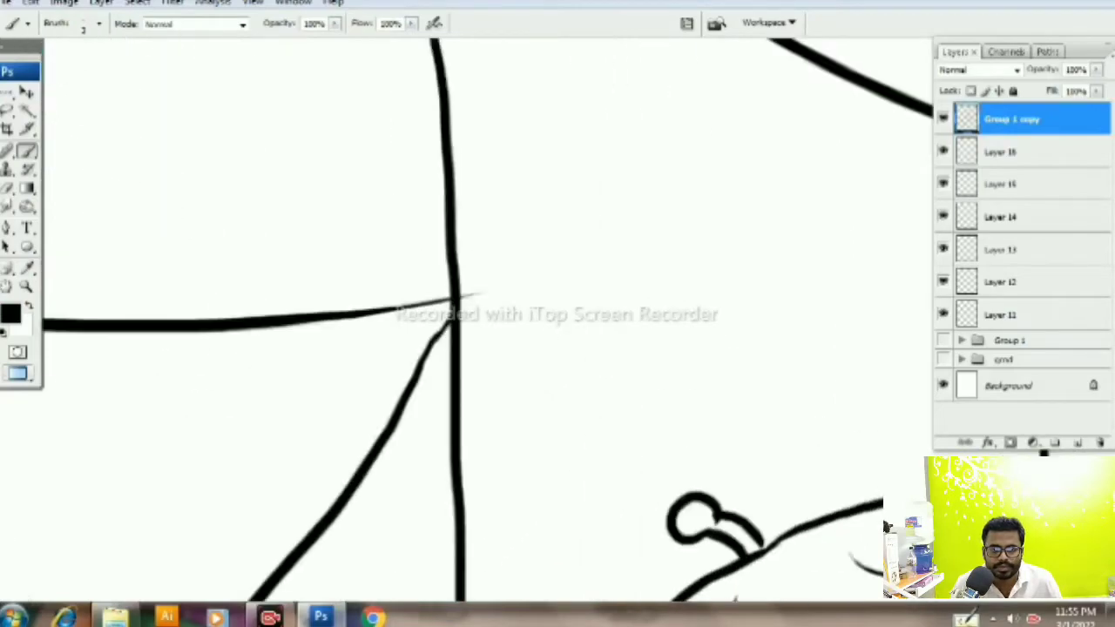
scroll(461, 322, down, 3)
key(ctrl+minus)
key(ctrl+minus)
key(ctrl+plus)
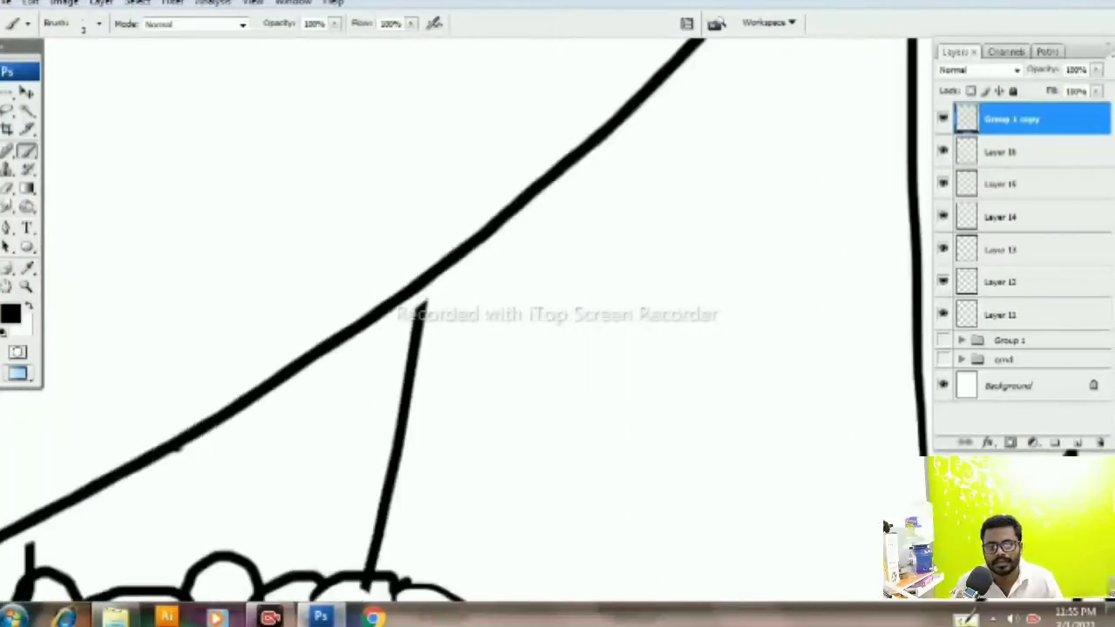
key(ctrl+minus)
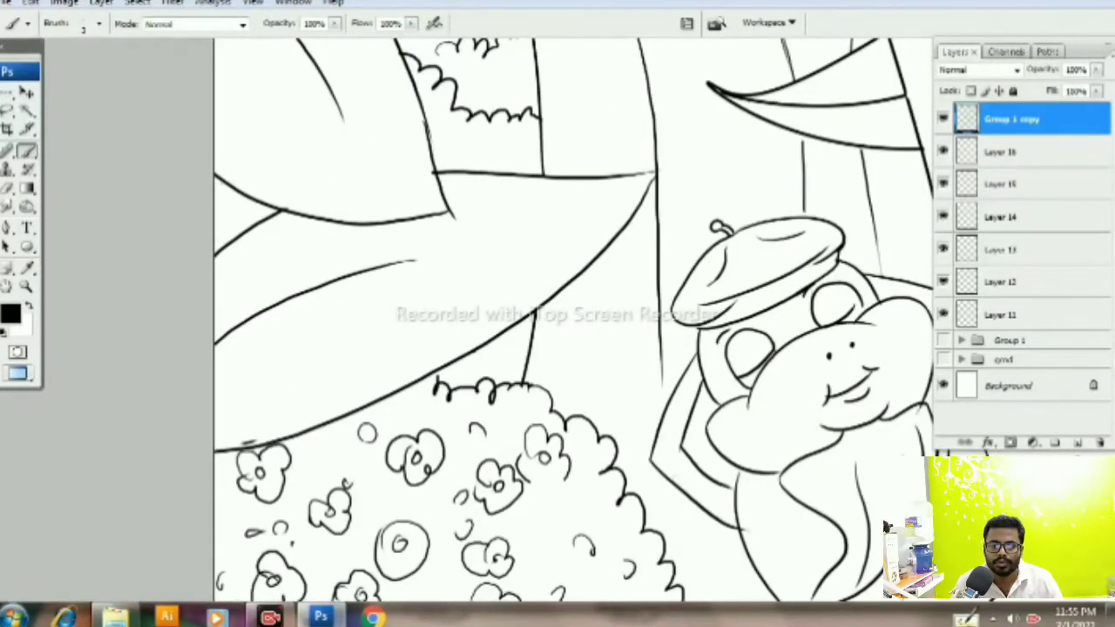
key(ctrl+plus)
key(ctrl+minus)
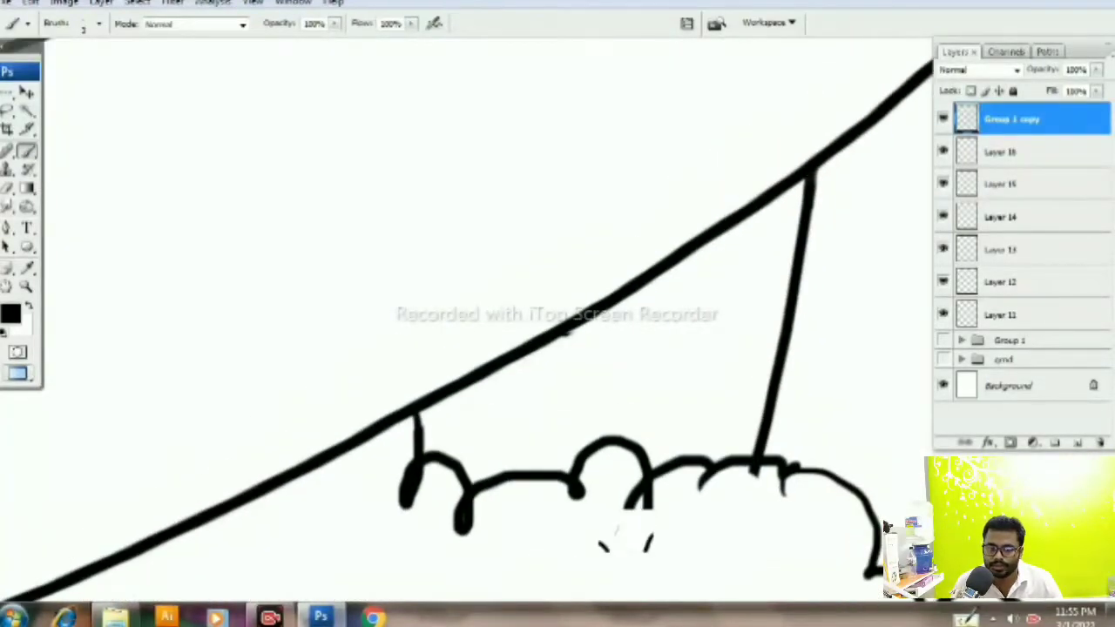
key(ctrl+minus)
key(ctrl+minus)
Step: Scroll around the scene to inspect the line art
scroll(558, 348, up, 3)
scroll(470, 349, up, 3)
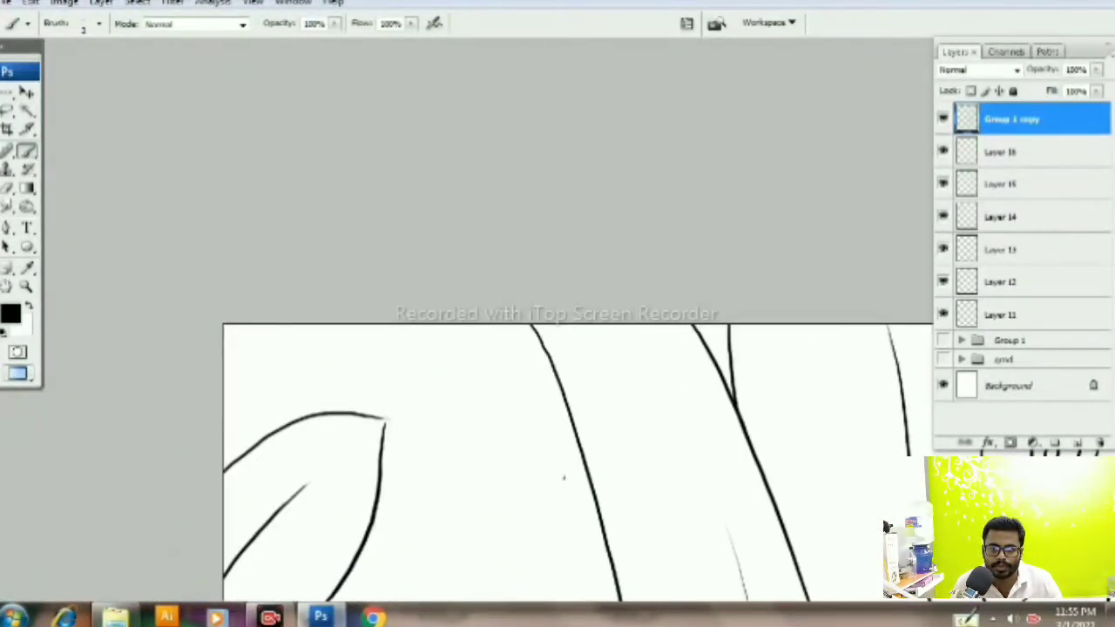
scroll(470, 349, down, 5)
scroll(470, 348, right, 5)
scroll(470, 348, down, 3)
scroll(441, 321, down, 5)
scroll(441, 321, right, 2)
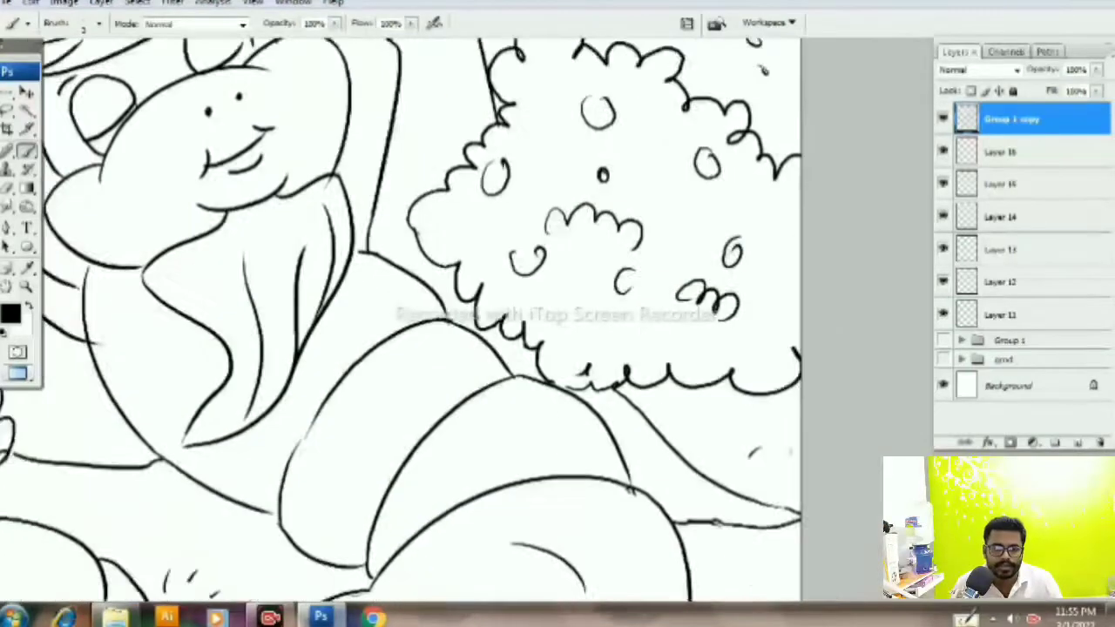
scroll(440, 321, down, 1)
scroll(388, 318, down, 5)
scroll(388, 318, right, 3)
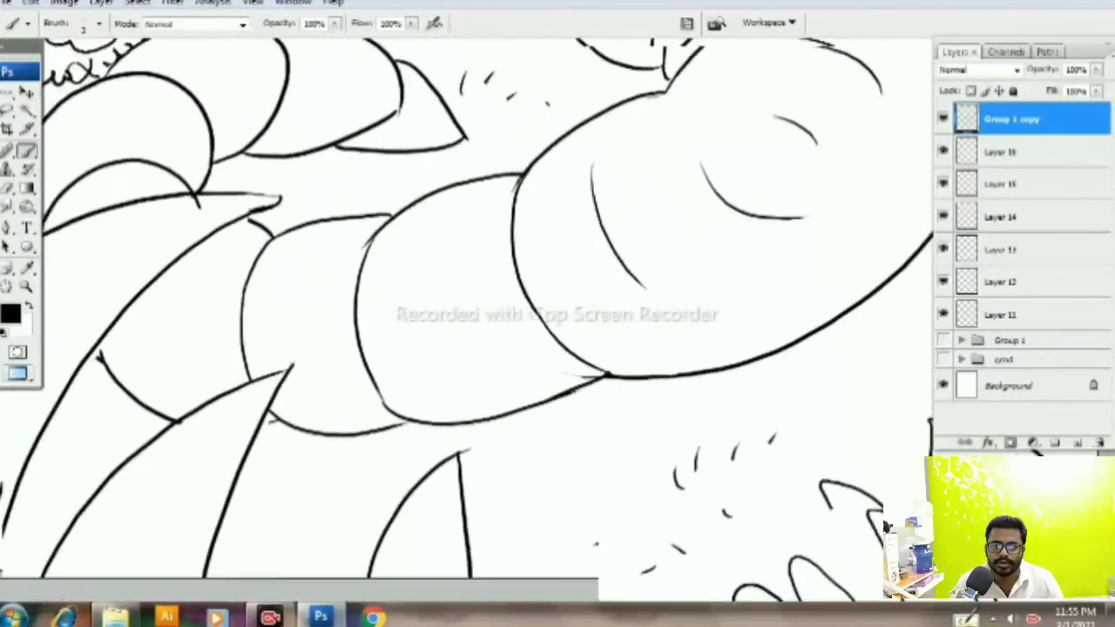
scroll(387, 317, up, 1)
scroll(387, 317, down, 1)
scroll(470, 318, up, 2)
scroll(470, 318, right, 1)
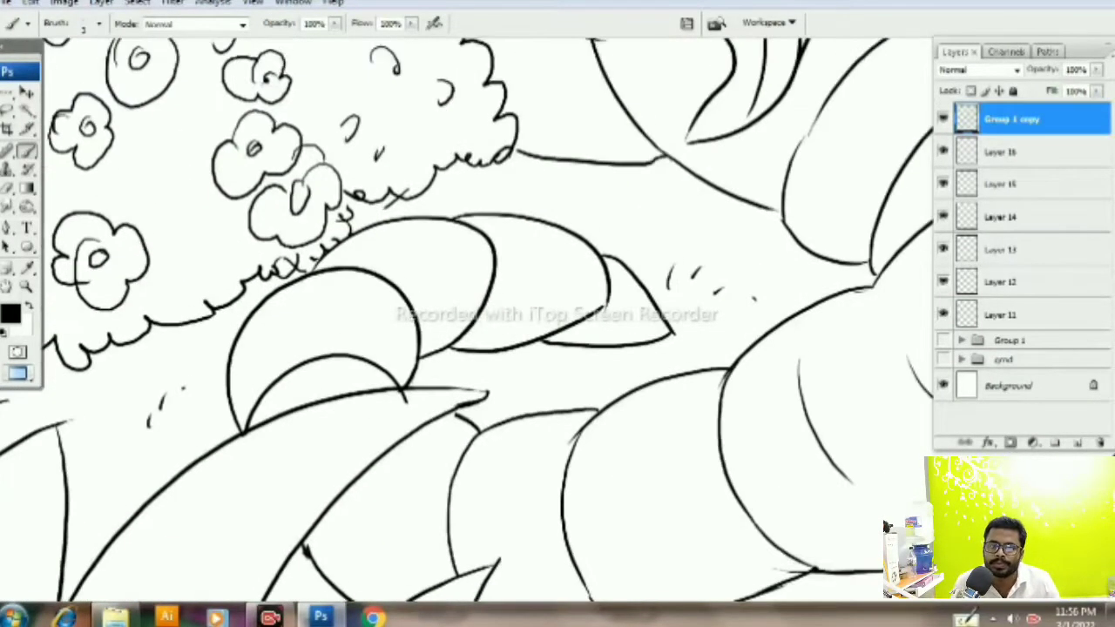
scroll(451, 416, up, 1)
scroll(451, 416, left, 1)
Step: Zoom out to the whole scene with the brush ready, scrolling across the drawing
key(e)
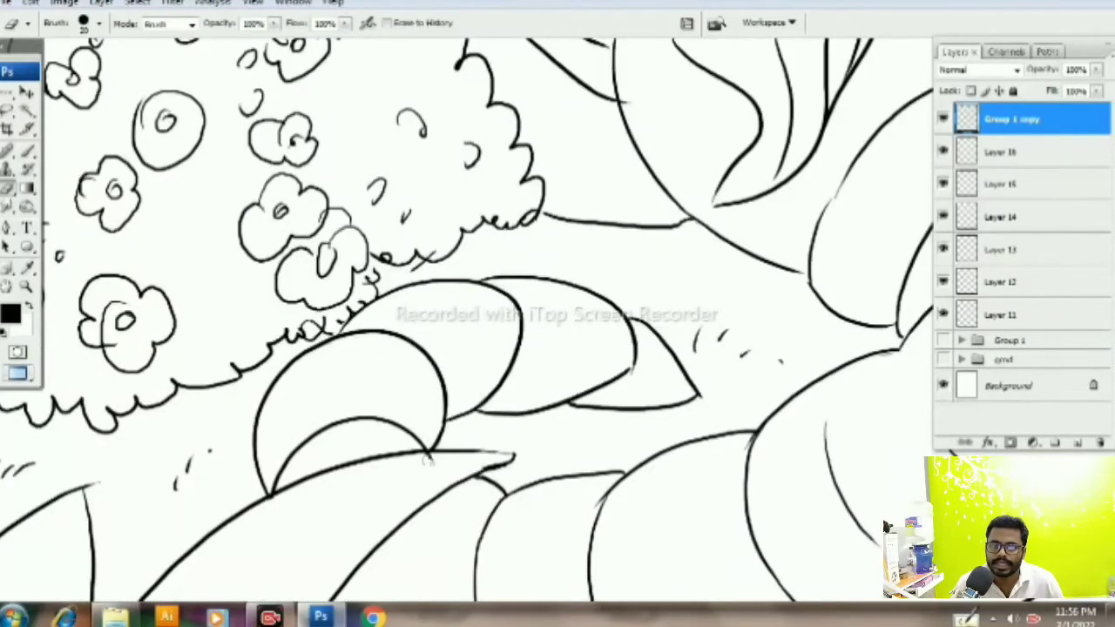
key(ctrl+minus)
key(ctrl+minus)
key(b)
scroll(627, 318, left, 3)
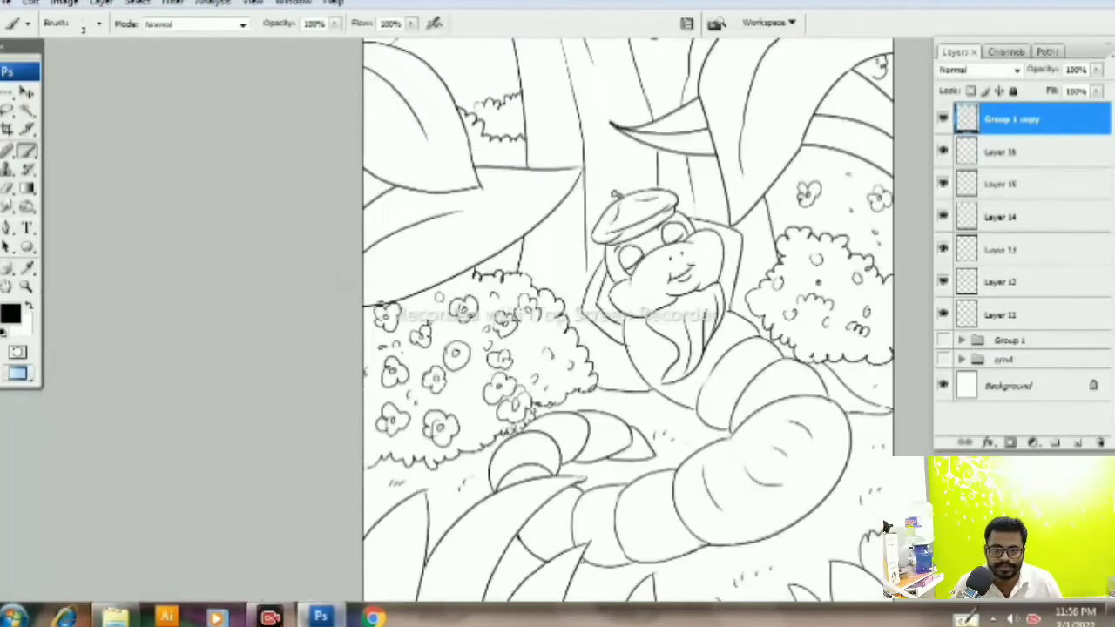
scroll(590, 321, up, 2)
scroll(590, 321, right, 2)
scroll(552, 320, up, 5)
scroll(552, 321, right, 2)
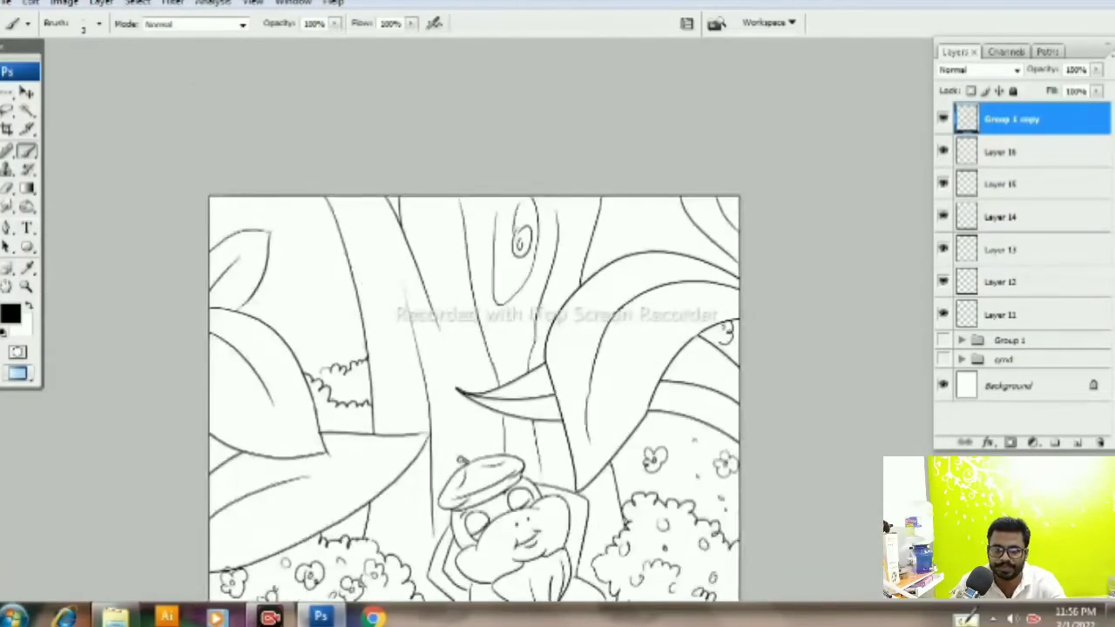
scroll(552, 320, down, 3)
scroll(552, 321, left, 1)
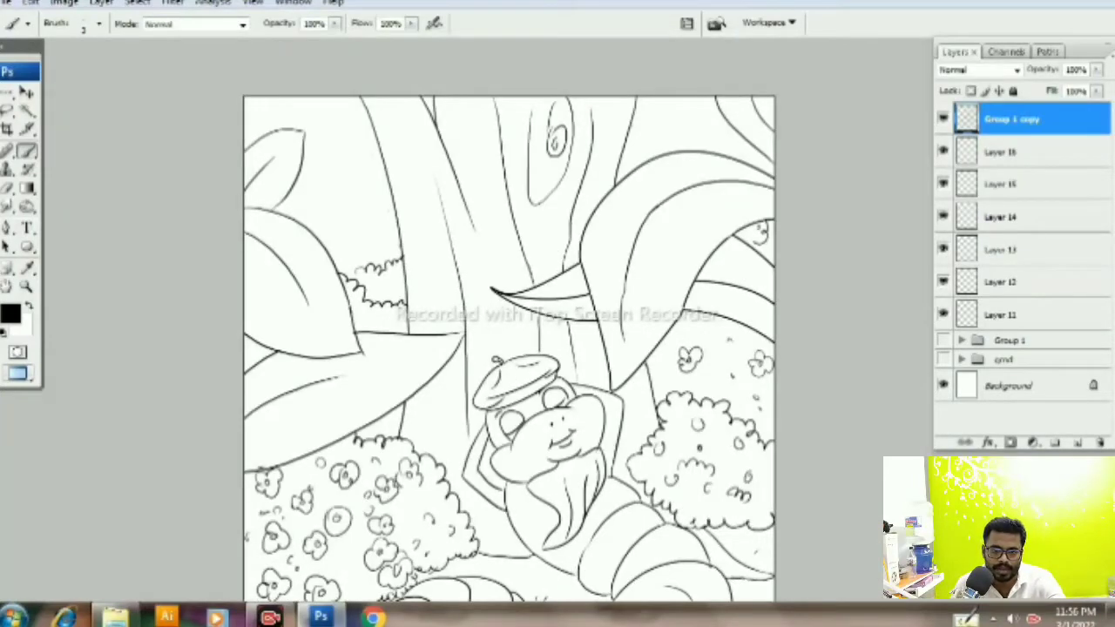
scroll(505, 348, down, 2)
scroll(505, 348, right, 1)
scroll(505, 348, up, 4)
scroll(505, 349, left, 1)
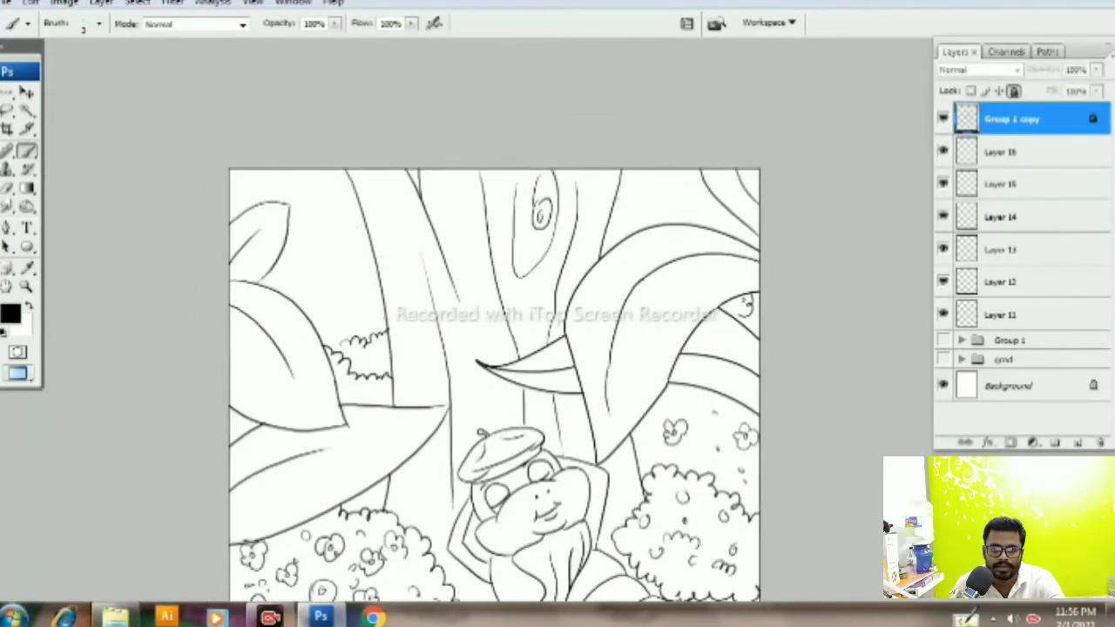
Step: Magic-wand select the tree trunk, zoom in, and ready the Brush for the brown fill
key(w)
click(453, 302)
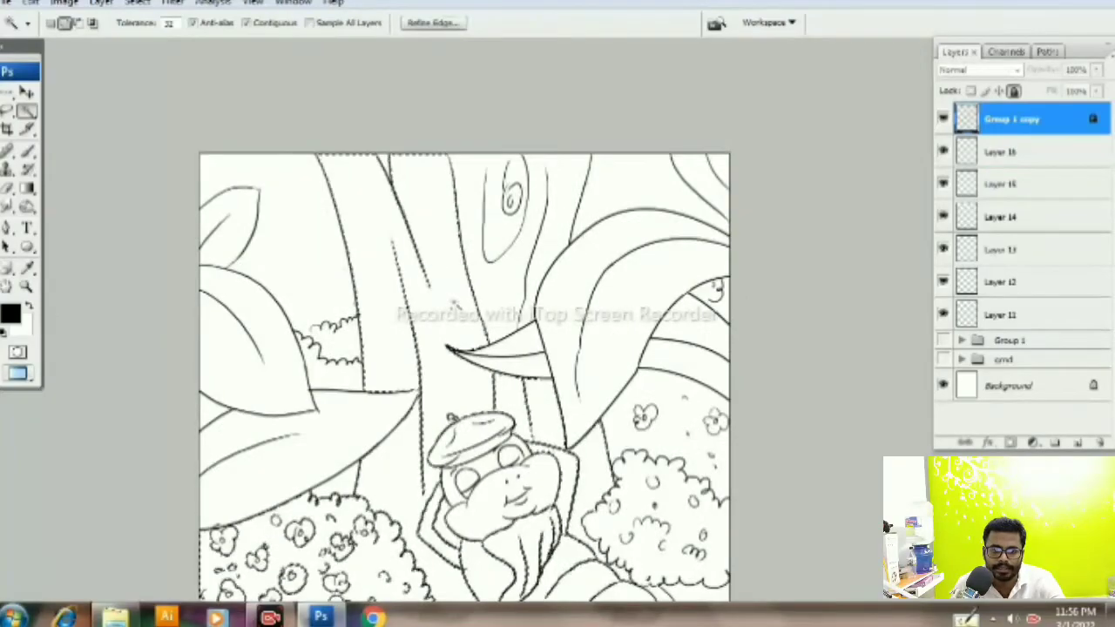
scroll(452, 305, down, 5)
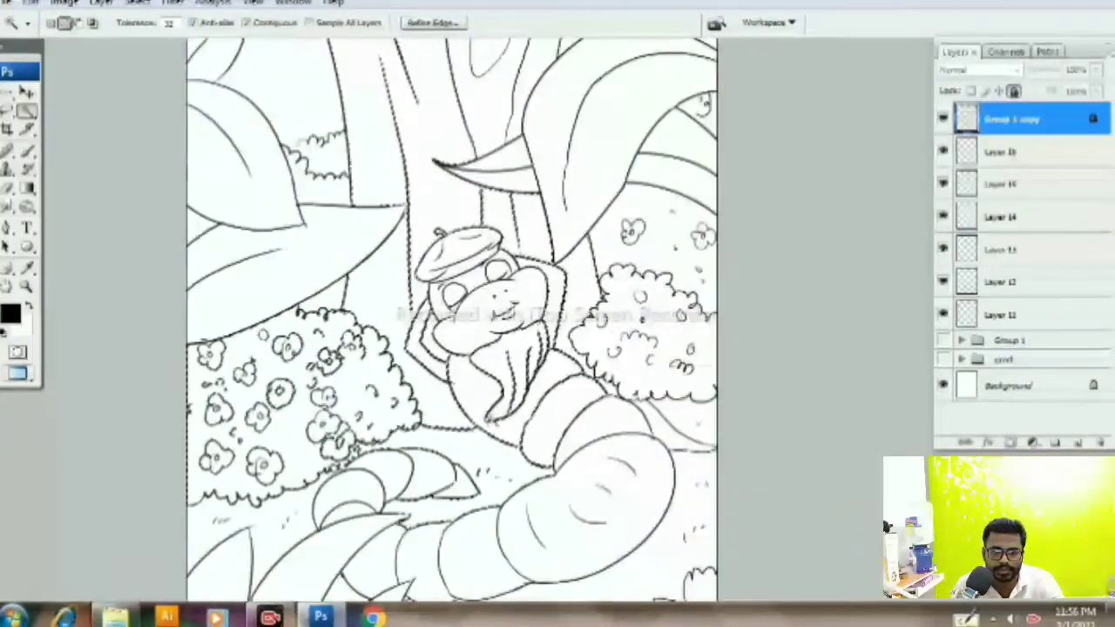
key(ctrl+plus)
key(ctrl+plus)
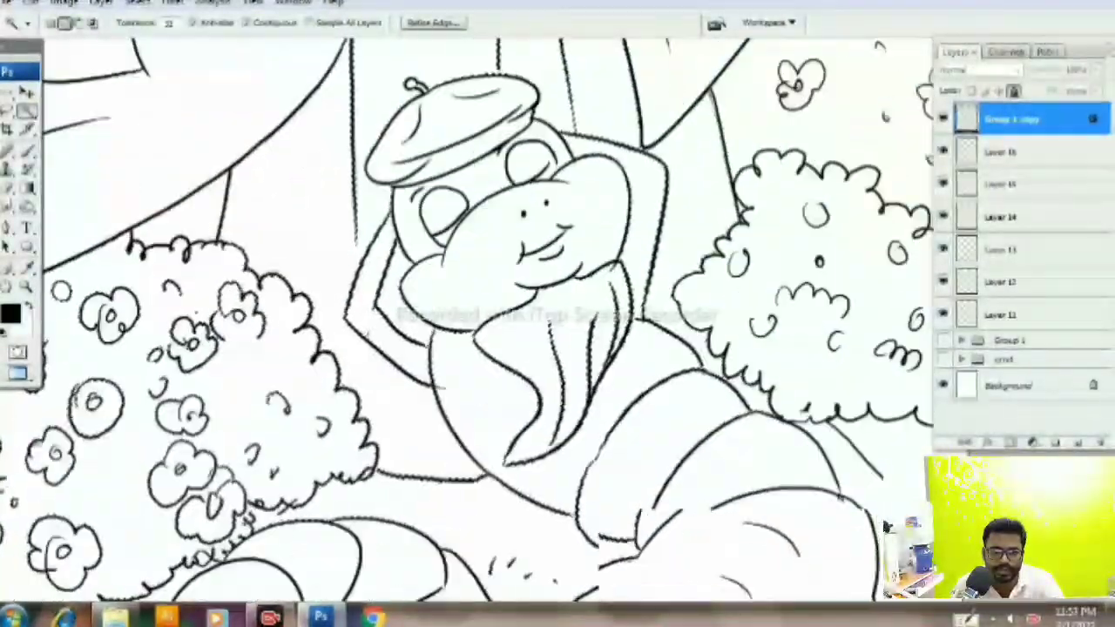
key(ctrl+plus)
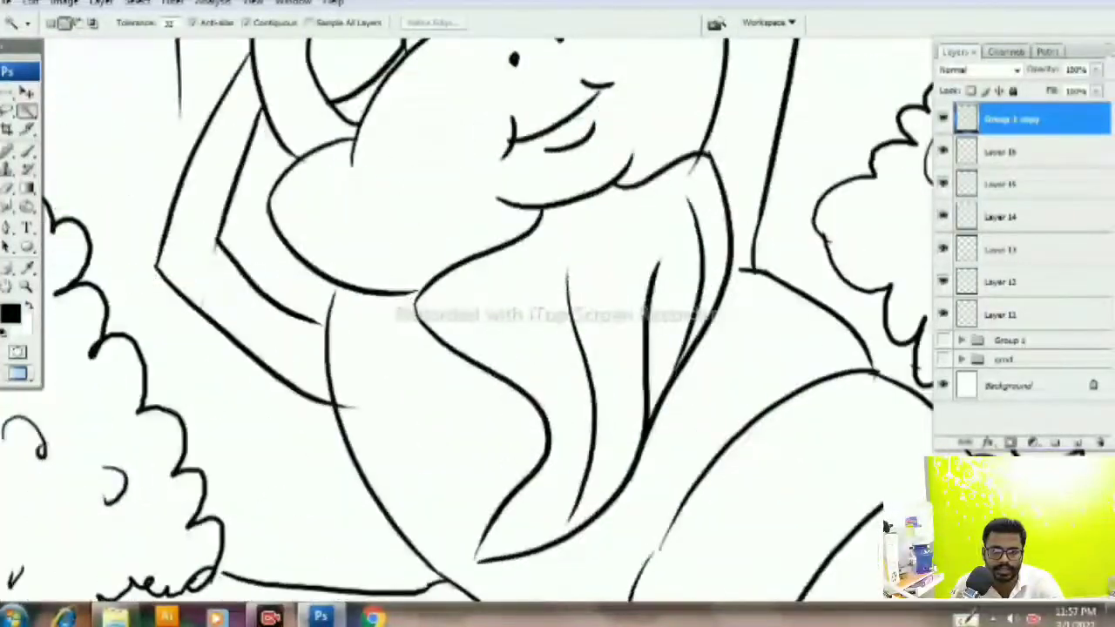
key(b)
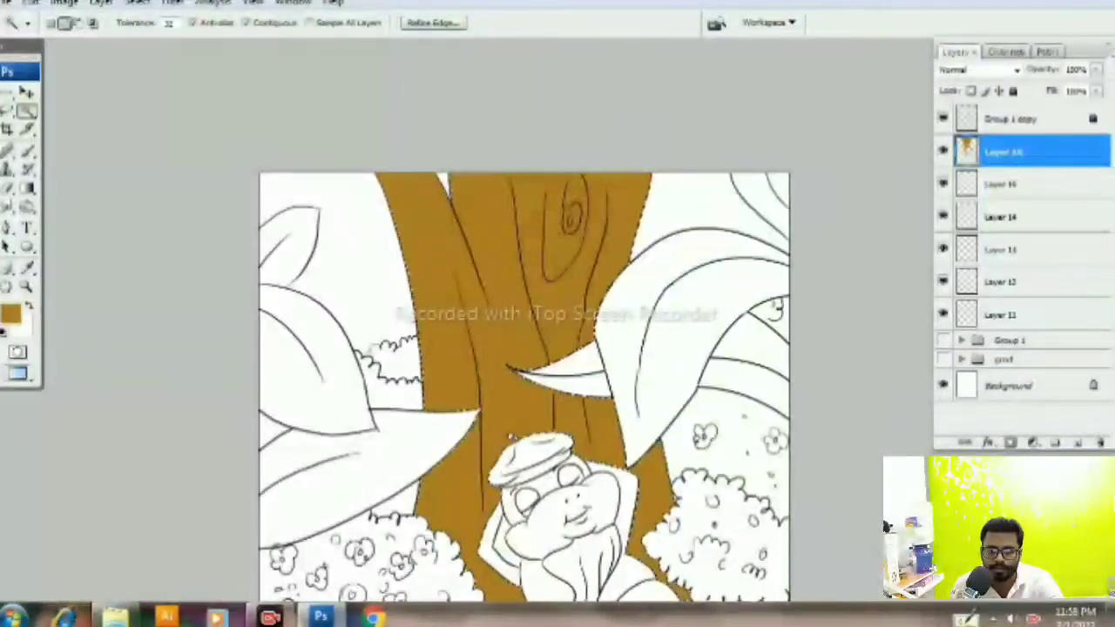
Step: Scroll down along the trunk and switch to the Brush tool
scroll(486, 528, down, 1)
scroll(470, 435, down, 2)
scroll(451, 348, down, 1)
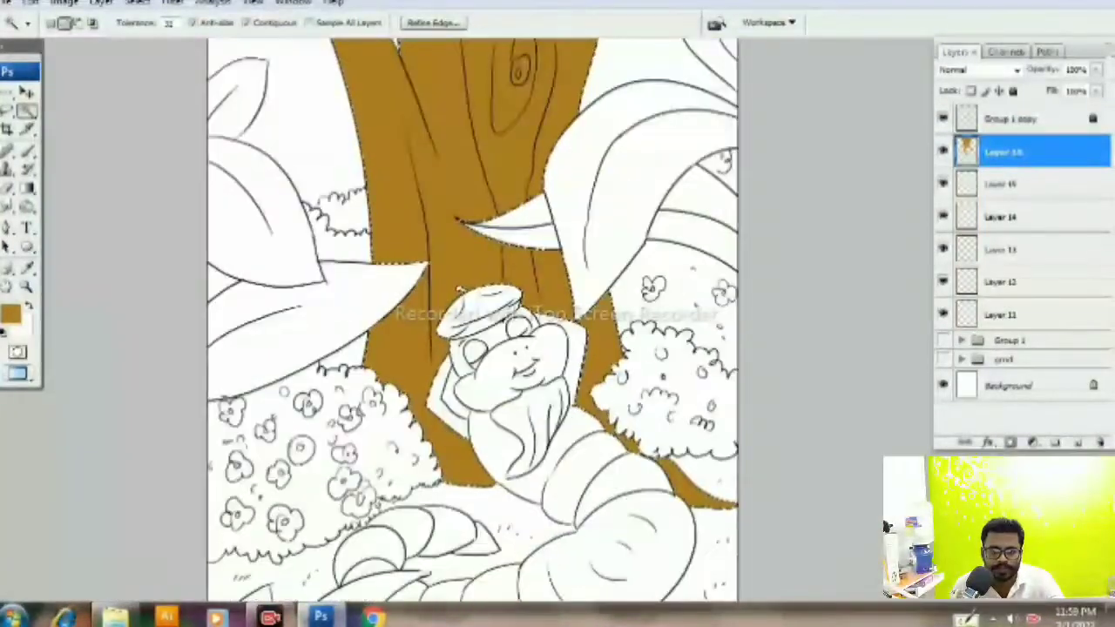
scroll(470, 331, down, 1)
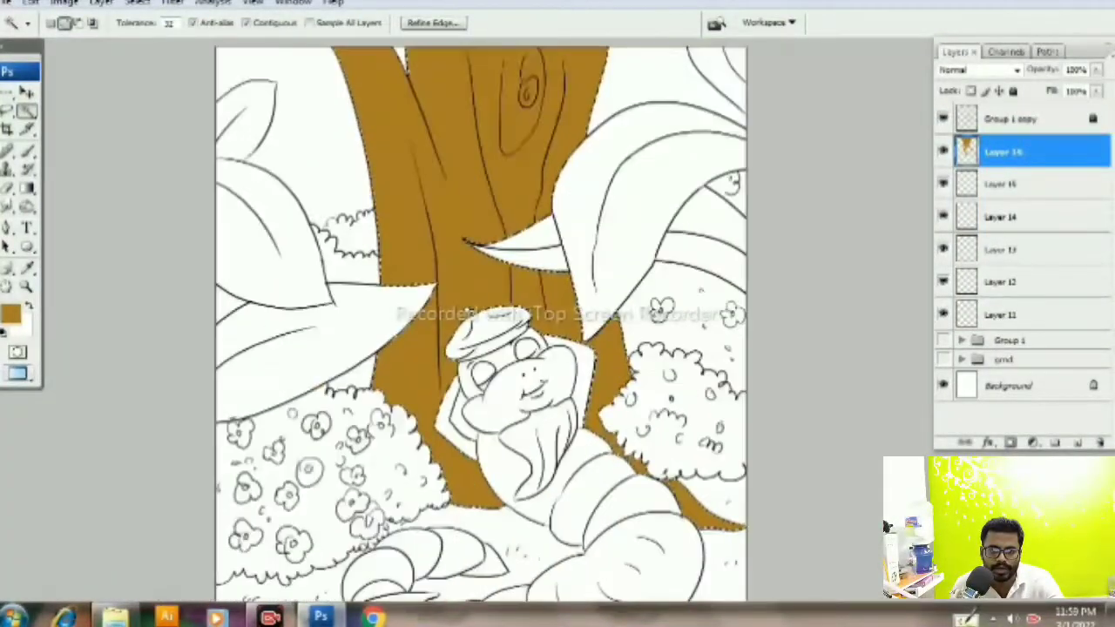
scroll(478, 325, up, 2)
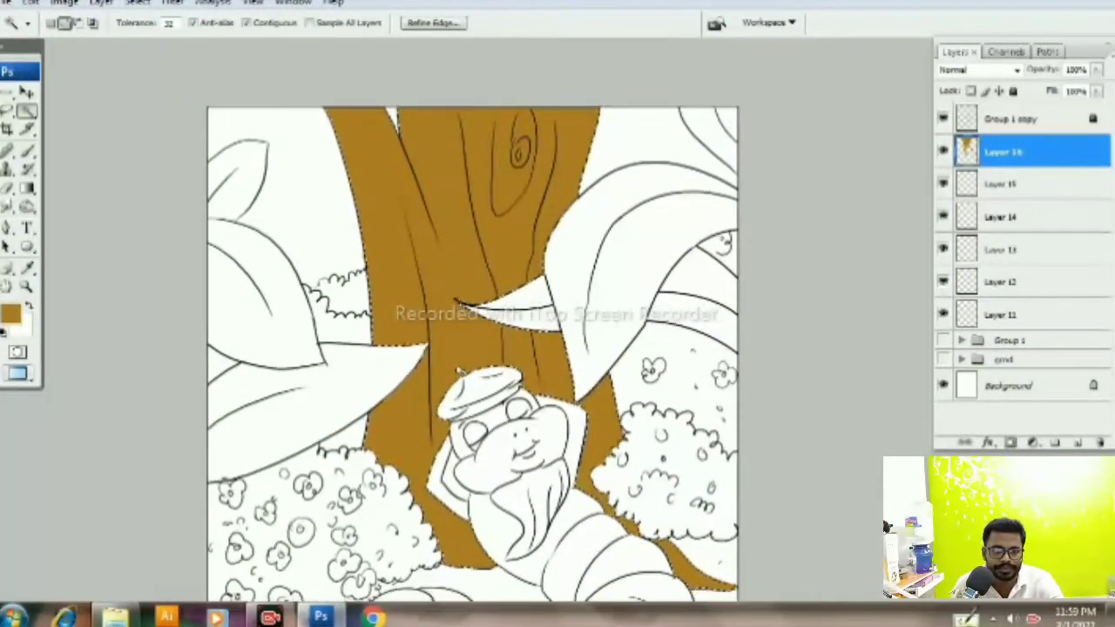
scroll(457, 348, down, 1)
key(b)
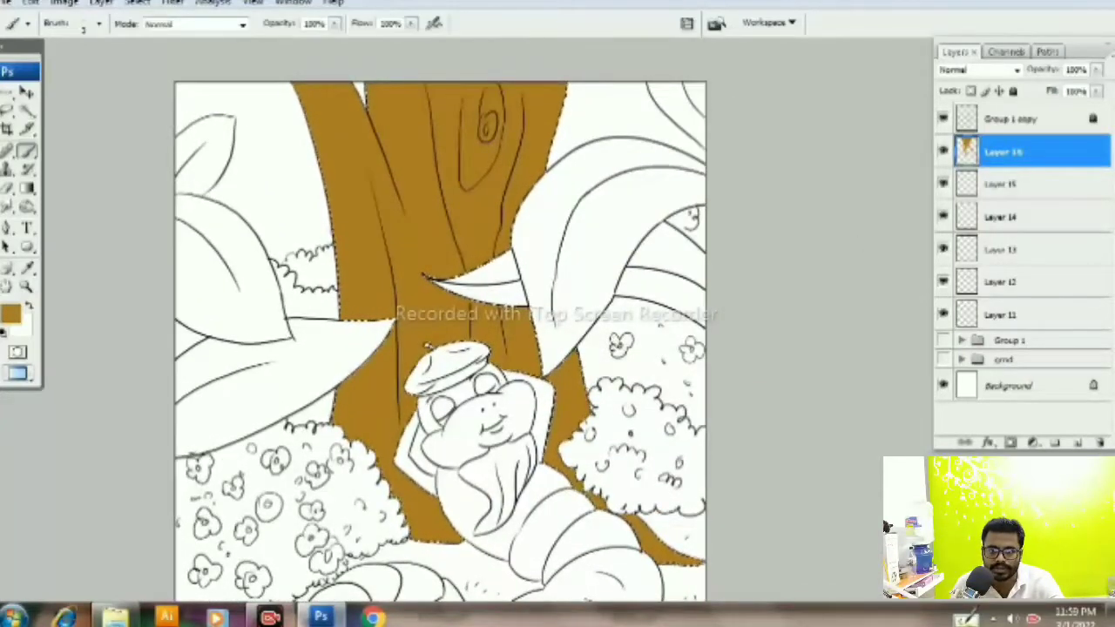
Step: Shift the trunk's hue toward red-brown with Hue/Saturation, then enable the airbrush option
key(ctrl+u)
key(Down)
key(Down)
key(Down)
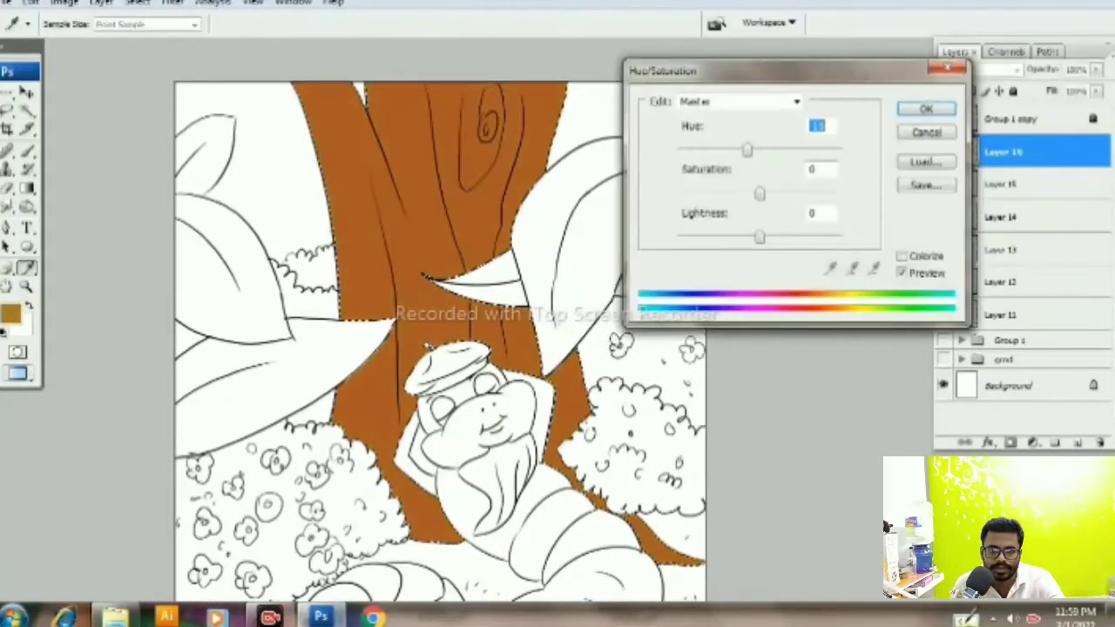
key(Down)
key(Down)
key(Down)
key(Up)
key(Up)
key(Return)
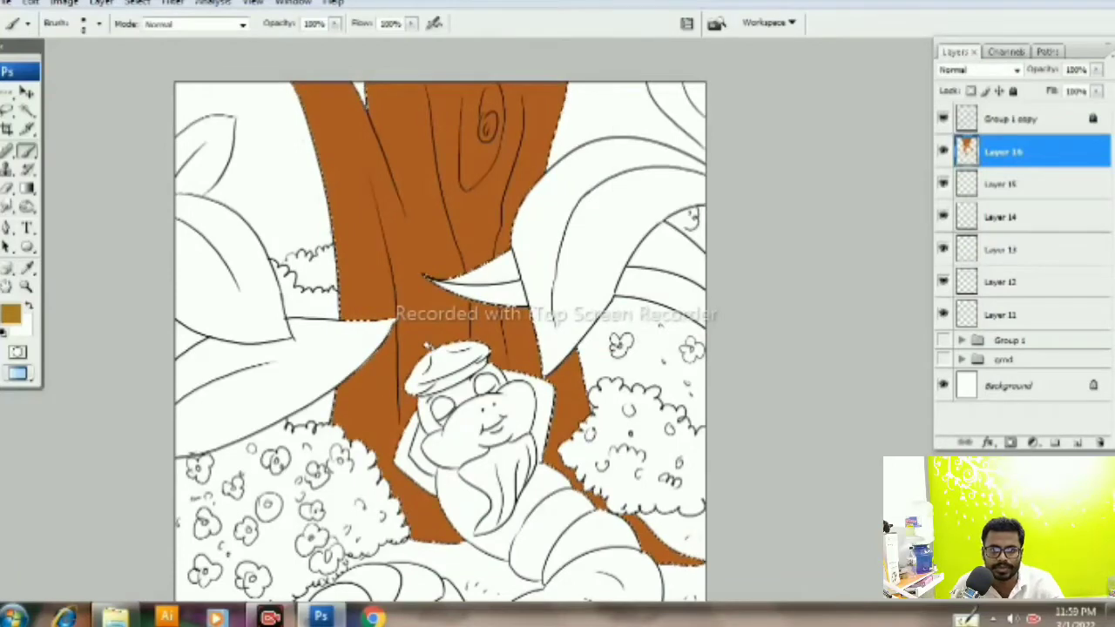
click(98, 23)
click(434, 24)
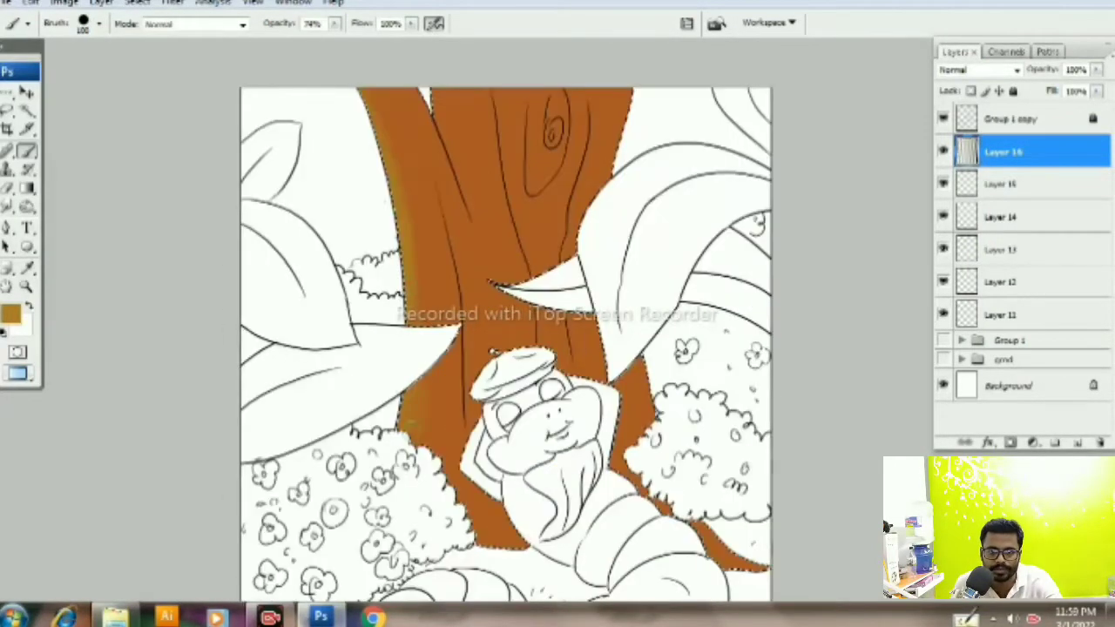
Step: Paint first shading strokes down the trunk's left edge
drag(350, 352, 428, 548)
mouse_move(636, 563)
mouse_down()
mouse_move(602, 415)
mouse_move(517, 551)
mouse_up()
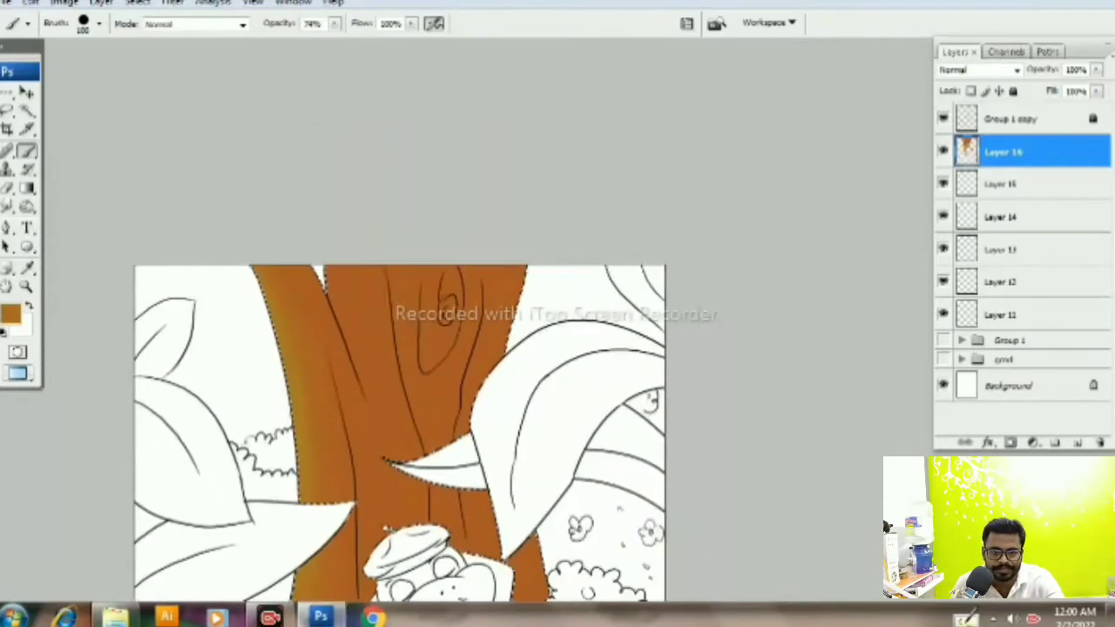
mouse_move(537, 272)
mouse_down()
mouse_move(484, 112)
mouse_move(521, 312)
mouse_move(378, 439)
mouse_move(288, 236)
mouse_move(323, 345)
mouse_up()
mouse_move(435, 277)
mouse_down()
mouse_move(416, 390)
mouse_move(429, 317)
mouse_move(399, 194)
mouse_move(417, 200)
mouse_move(384, 90)
mouse_move(444, 297)
mouse_up()
Step: Pick a red-brown colour and paint red-brown shading strokes on the trunk
click(10, 312)
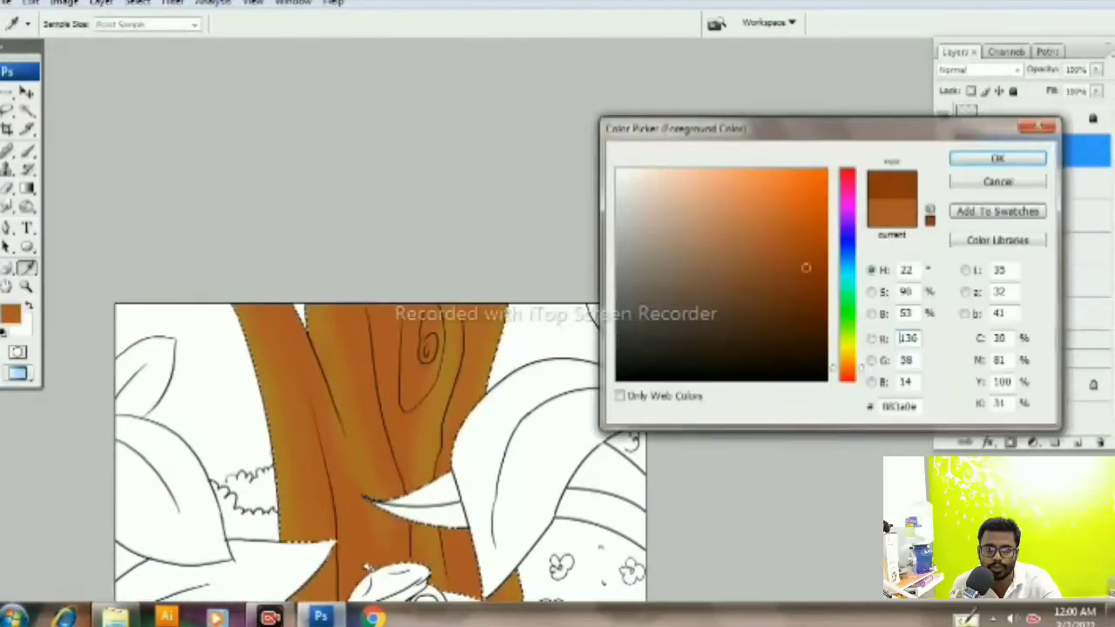
key(Return)
drag(383, 453, 369, 324)
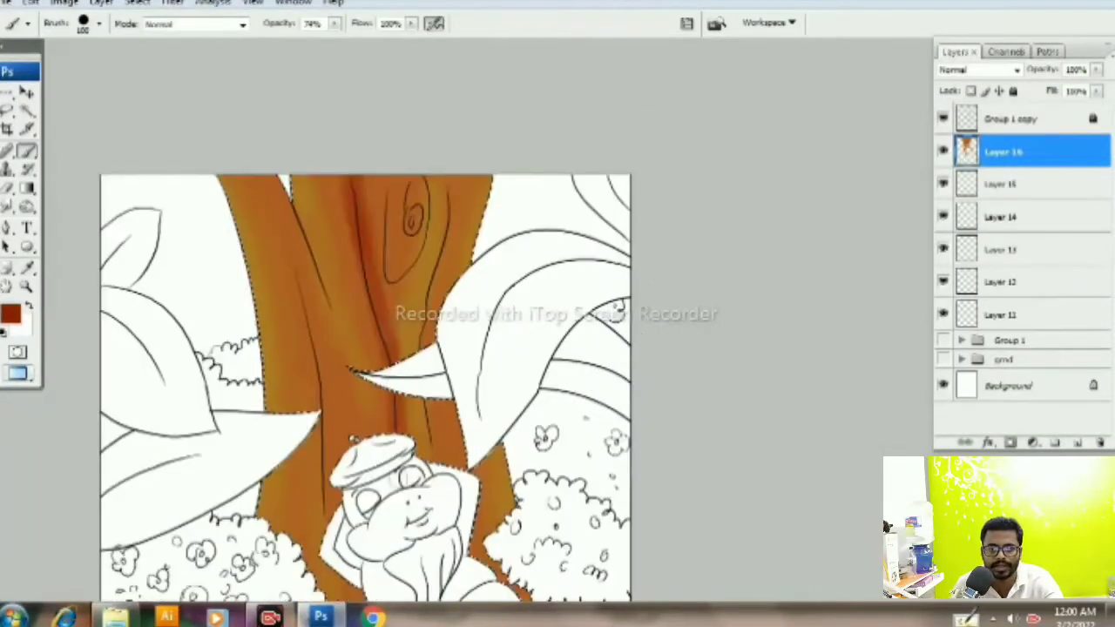
mouse_move(383, 453)
mouse_down()
mouse_move(351, 348)
mouse_move(413, 348)
mouse_move(430, 388)
mouse_move(375, 275)
mouse_move(433, 530)
mouse_up()
mouse_move(433, 479)
mouse_down()
mouse_move(453, 598)
mouse_move(408, 379)
mouse_move(366, 299)
mouse_move(408, 501)
mouse_up()
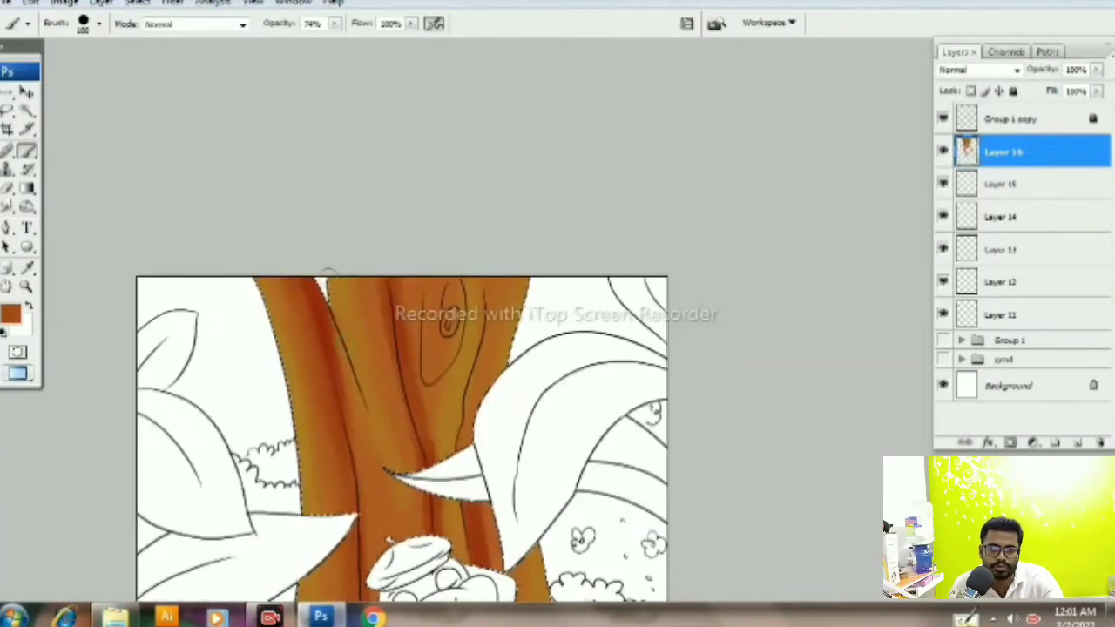
mouse_move(476, 432)
mouse_down()
mouse_move(452, 354)
mouse_move(418, 479)
mouse_up()
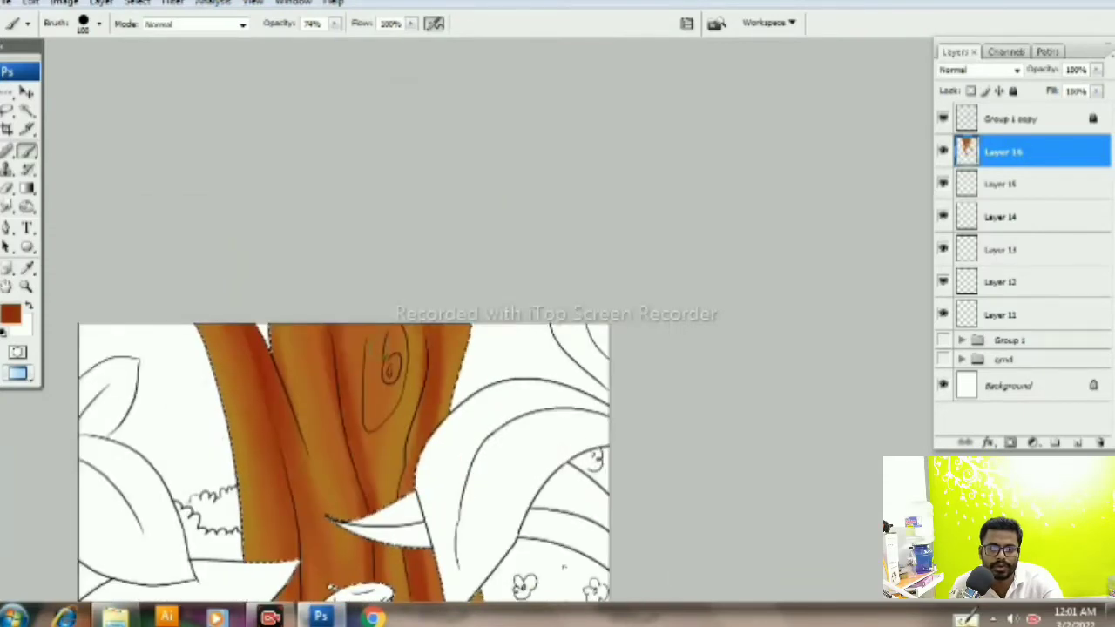
mouse_move(374, 366)
mouse_down()
mouse_move(308, 236)
mouse_move(300, 373)
mouse_up()
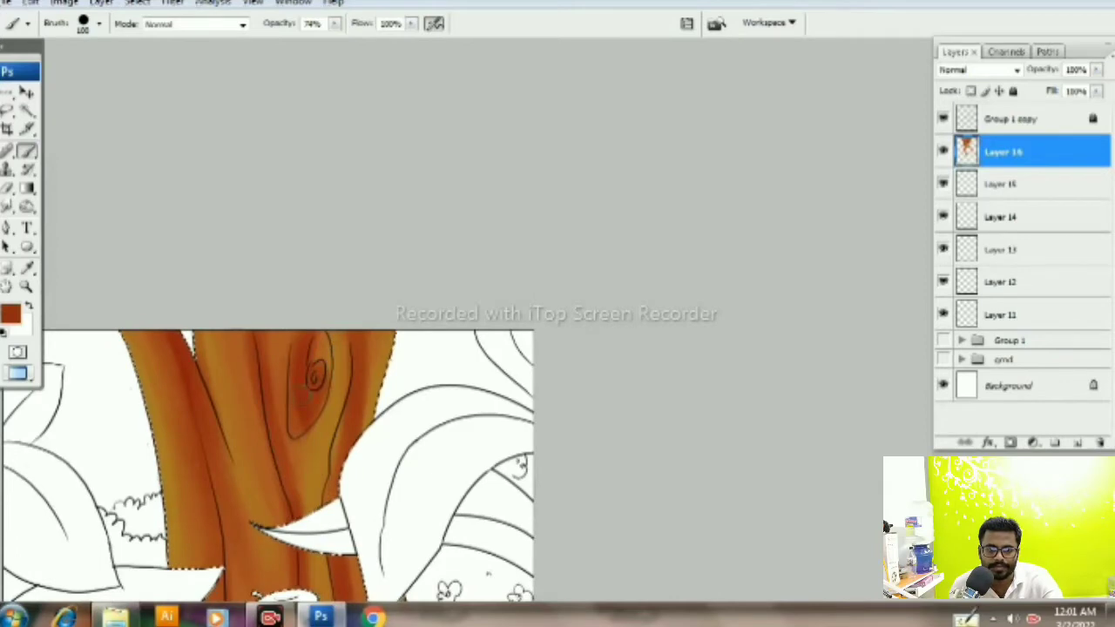
Step: Burn darker shadows into the trunk with the Burn tool
key(o)
drag(93, 308, 116, 84)
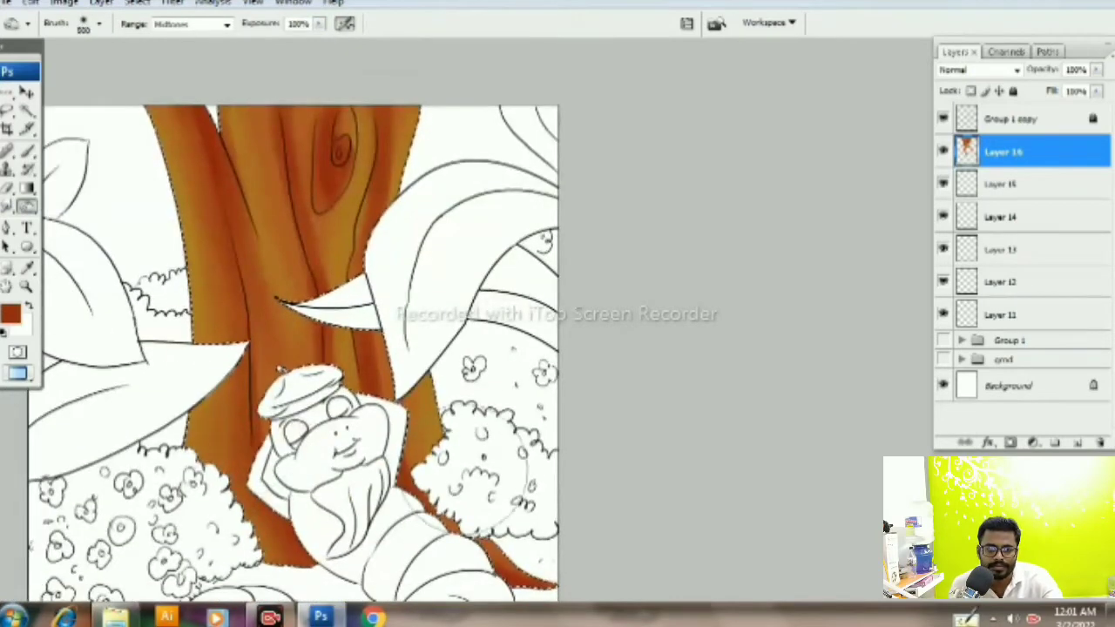
drag(192, 383, 261, 514)
mouse_move(254, 180)
mouse_down()
mouse_move(309, 333)
mouse_move(337, 261)
mouse_up()
drag(510, 186, 504, 87)
Step: Return to the Brush and paint lighter strokes on the trunk's left side
key(b)
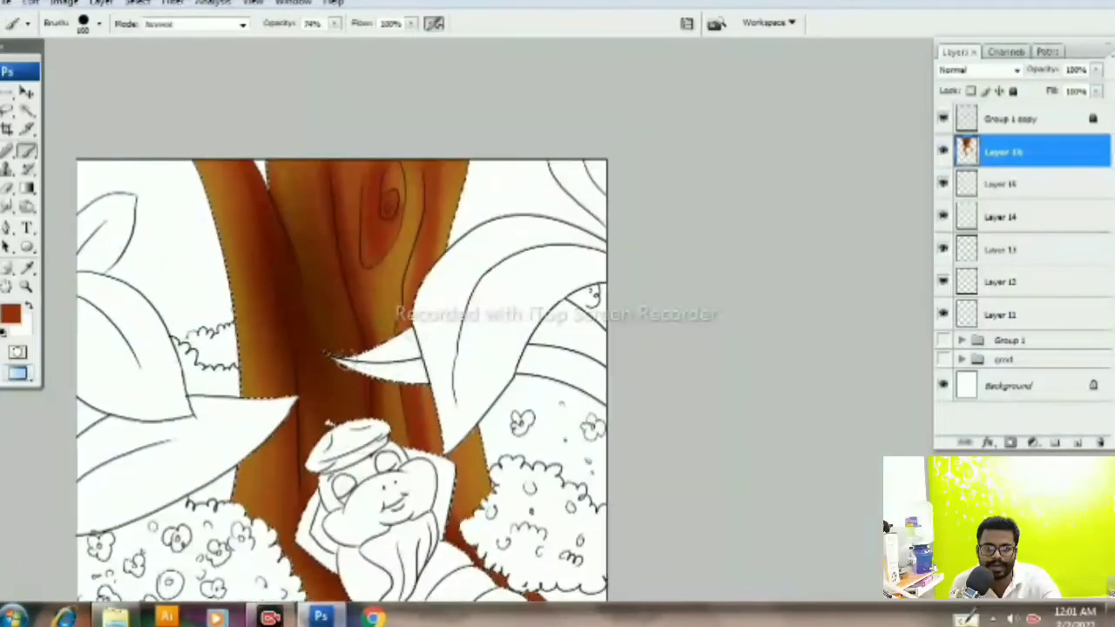
drag(313, 213, 348, 311)
mouse_move(369, 447)
mouse_down()
mouse_move(316, 461)
mouse_move(315, 516)
mouse_up()
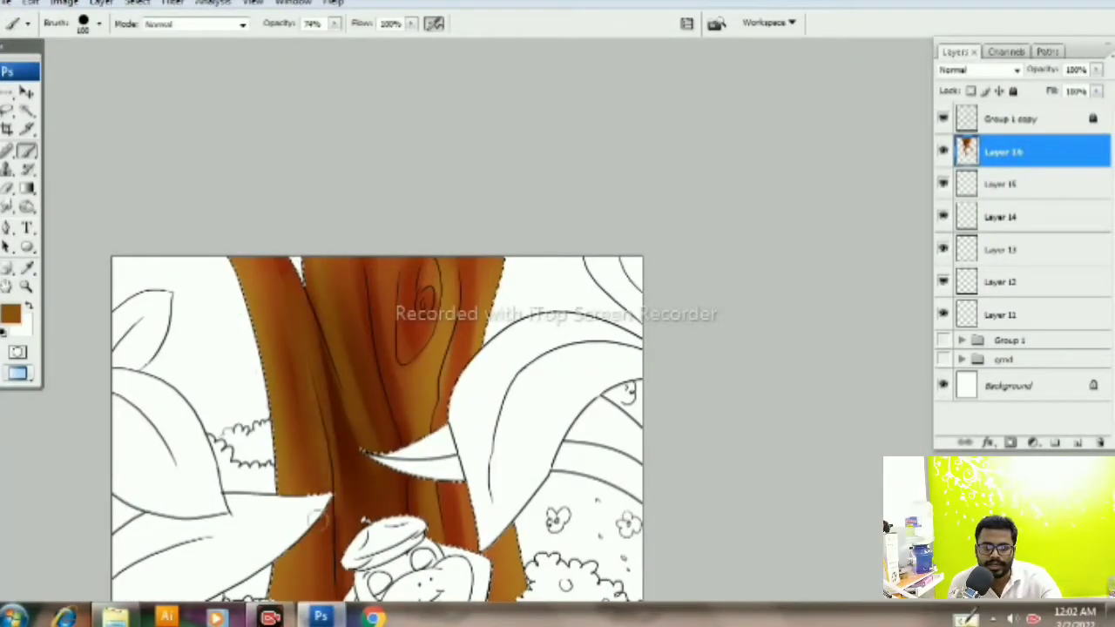
mouse_move(409, 399)
mouse_down()
mouse_move(408, 566)
mouse_move(408, 222)
mouse_move(387, 278)
mouse_up()
Step: Choose a lighter orange and paint highlights across the upper trunk
click(11, 313)
click(766, 218)
click(995, 157)
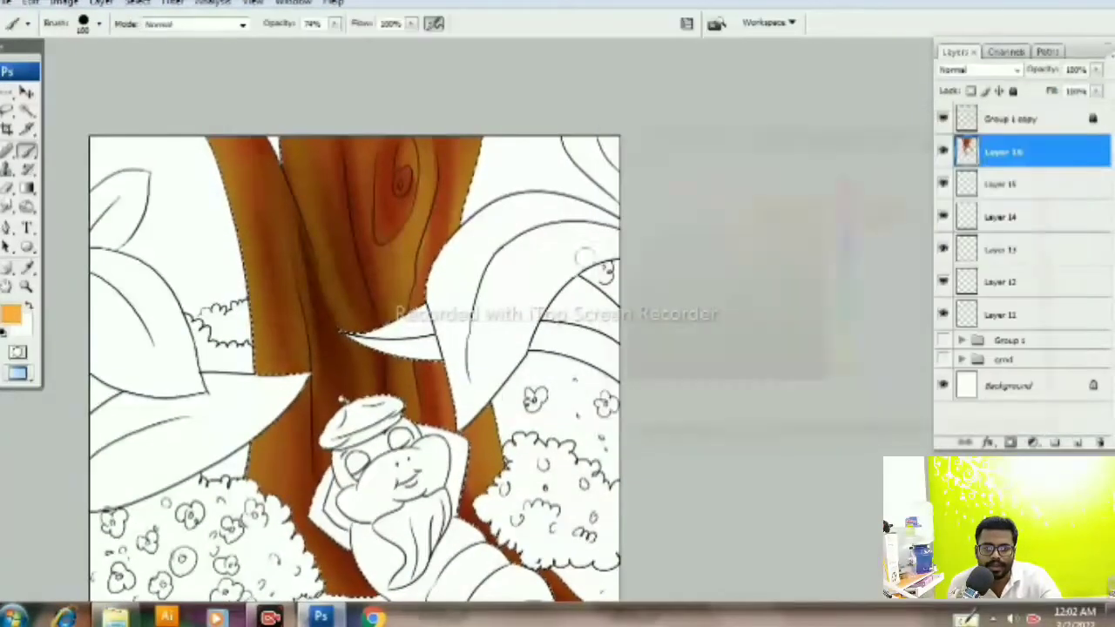
mouse_move(474, 305)
mouse_down()
mouse_move(592, 337)
mouse_move(613, 481)
mouse_move(558, 421)
mouse_move(606, 484)
mouse_move(534, 212)
mouse_up()
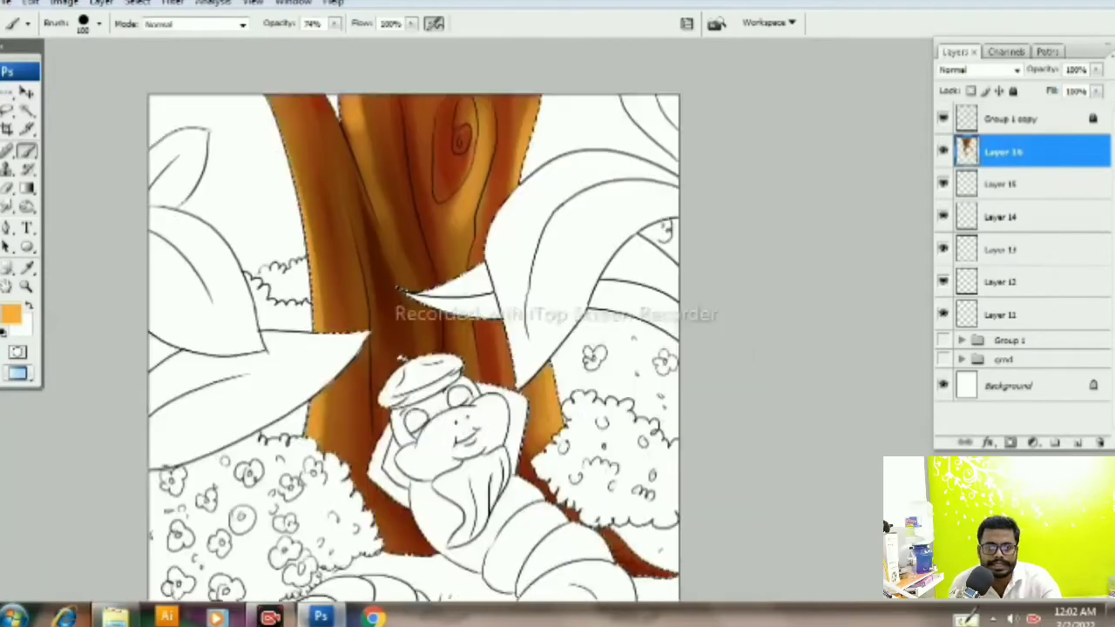
drag(583, 431, 658, 474)
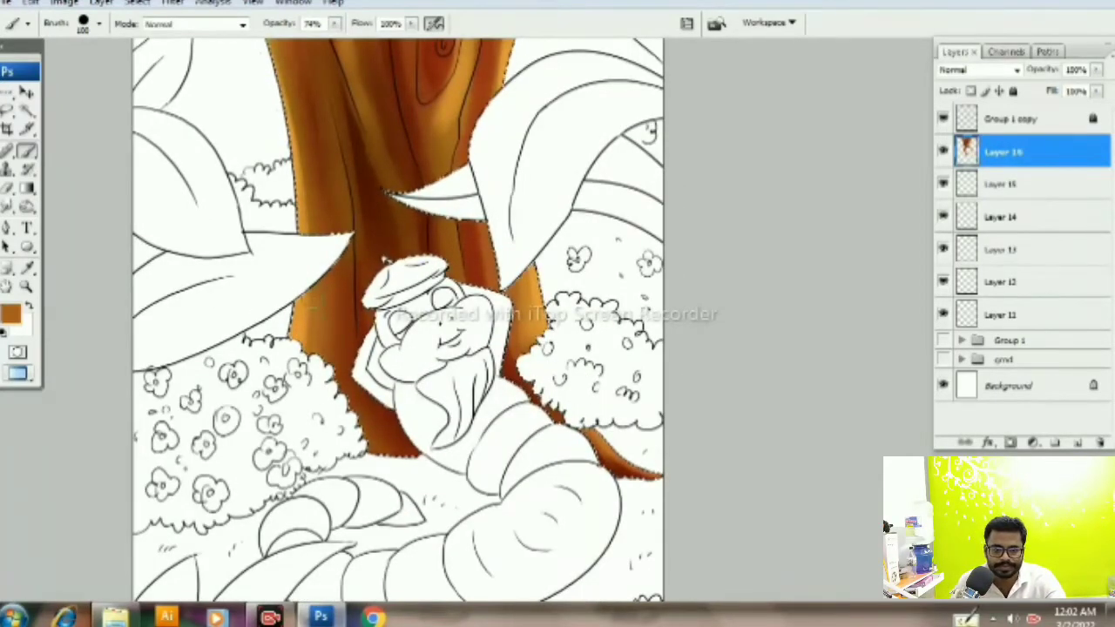
mouse_move(435, 262)
mouse_down()
mouse_move(402, 342)
mouse_move(383, 488)
mouse_up()
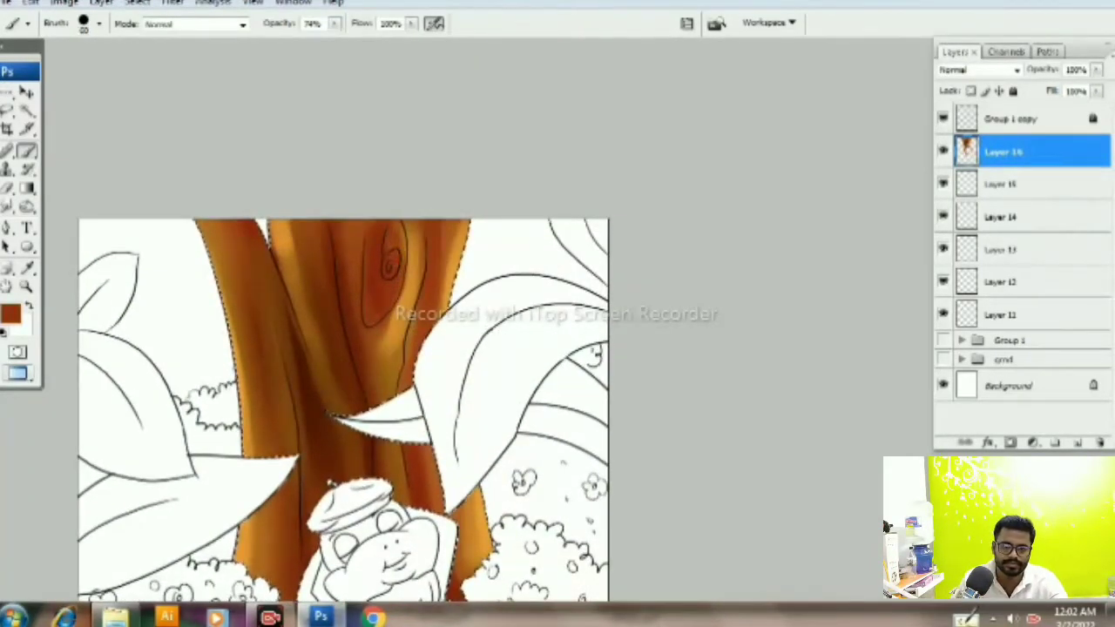
drag(277, 364, 355, 370)
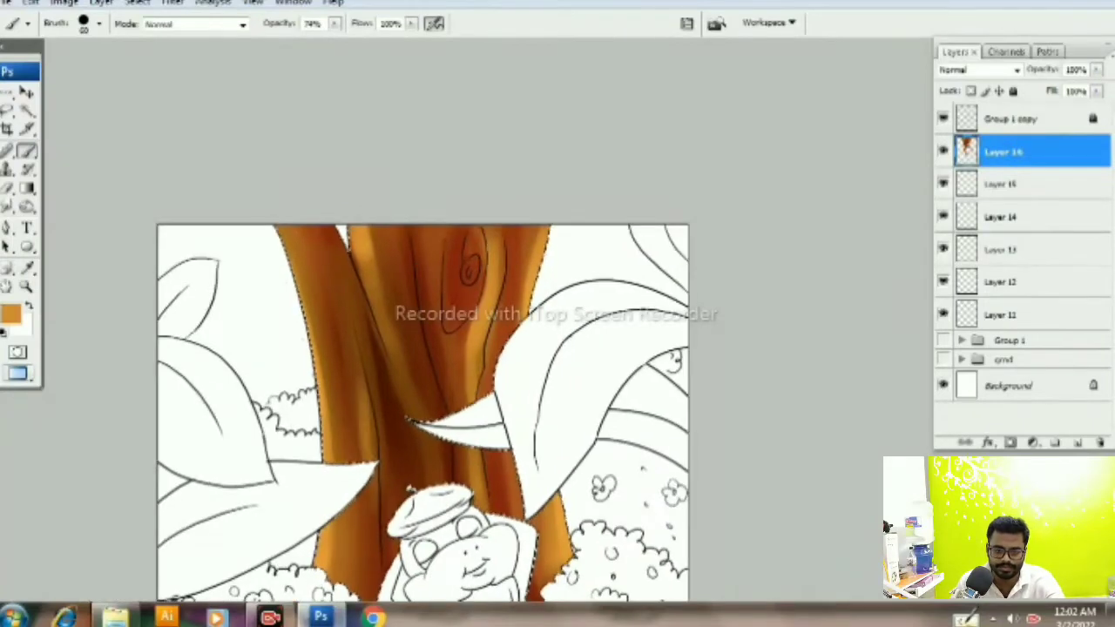
mouse_move(436, 348)
mouse_down()
mouse_move(442, 448)
mouse_move(457, 483)
mouse_up()
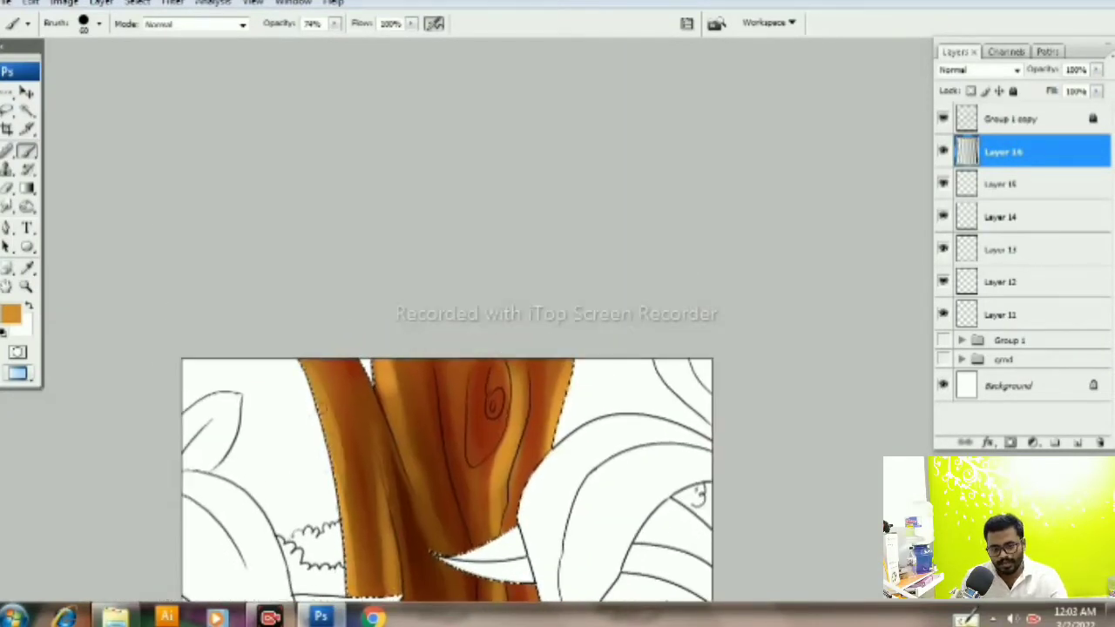
mouse_move(436, 435)
mouse_down()
mouse_move(431, 331)
mouse_move(327, 336)
mouse_move(337, 421)
mouse_move(318, 360)
mouse_up()
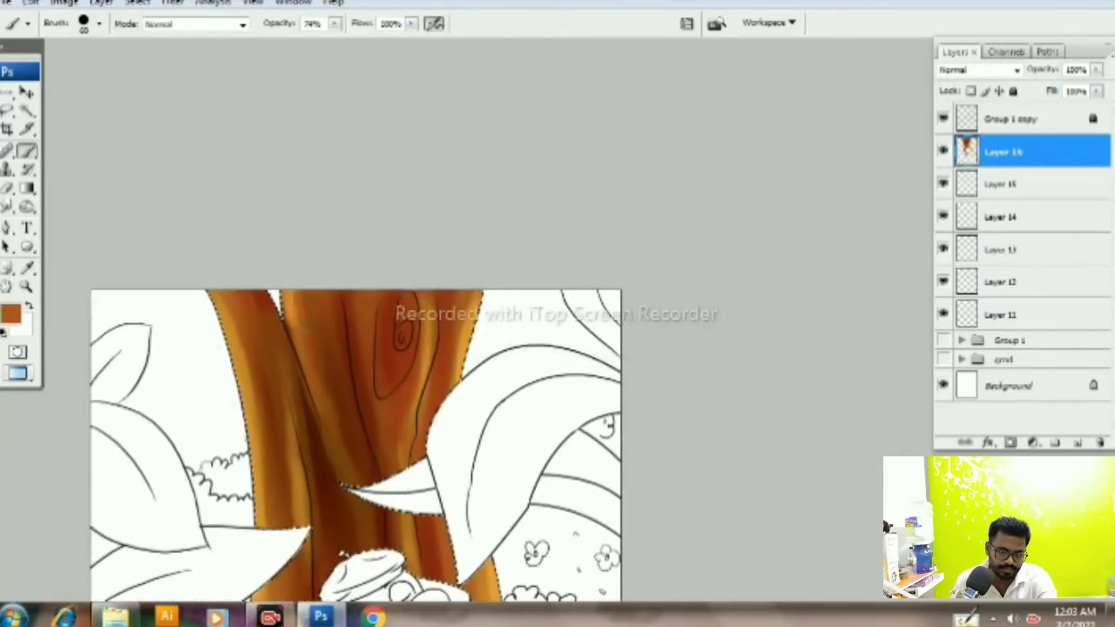
Step: Darken around the trunk's knot and add brown shading to the lower trunk
mouse_move(349, 436)
mouse_down()
mouse_move(308, 349)
mouse_move(278, 327)
mouse_up()
drag(536, 319, 552, 376)
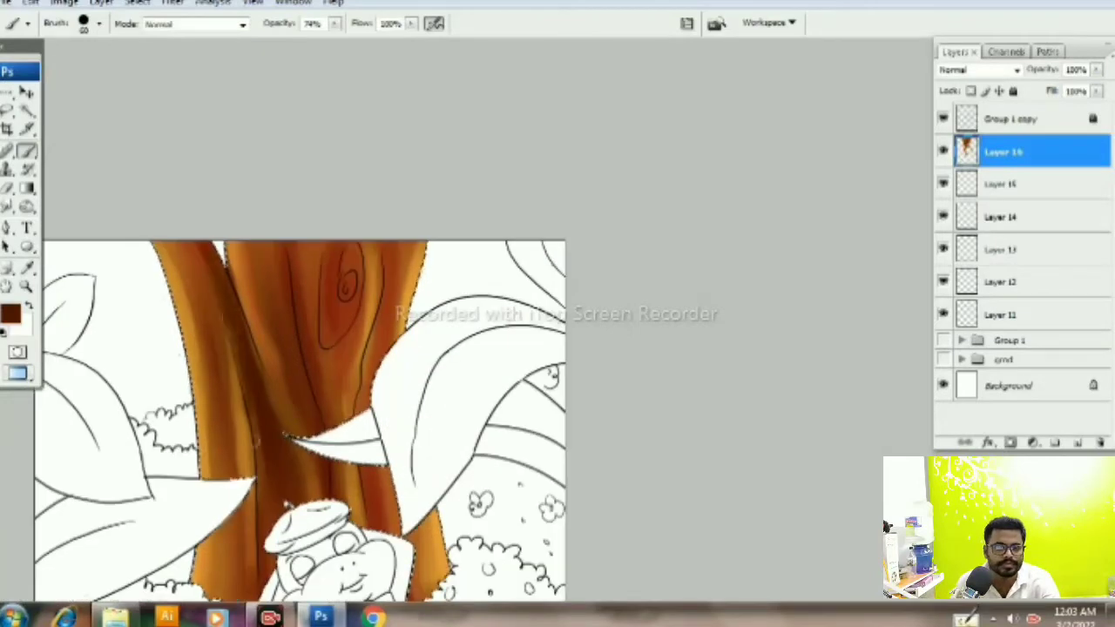
mouse_move(228, 441)
mouse_down()
mouse_move(255, 511)
mouse_move(214, 354)
mouse_move(214, 440)
mouse_up()
drag(261, 296, 279, 557)
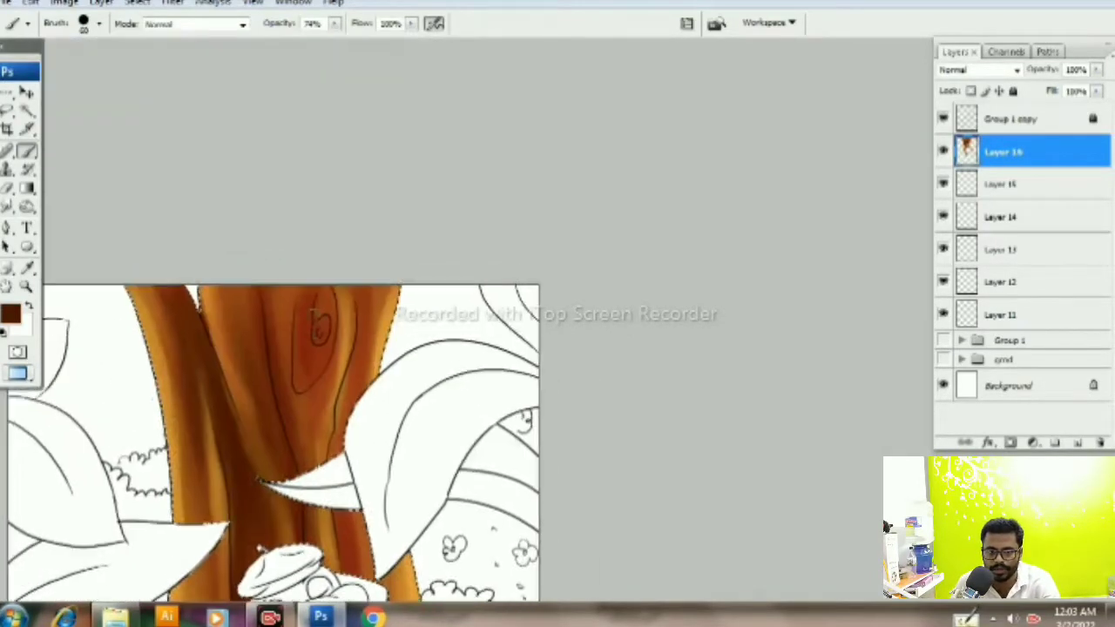
mouse_move(327, 279)
mouse_down()
mouse_move(275, 91)
mouse_move(292, 288)
mouse_up()
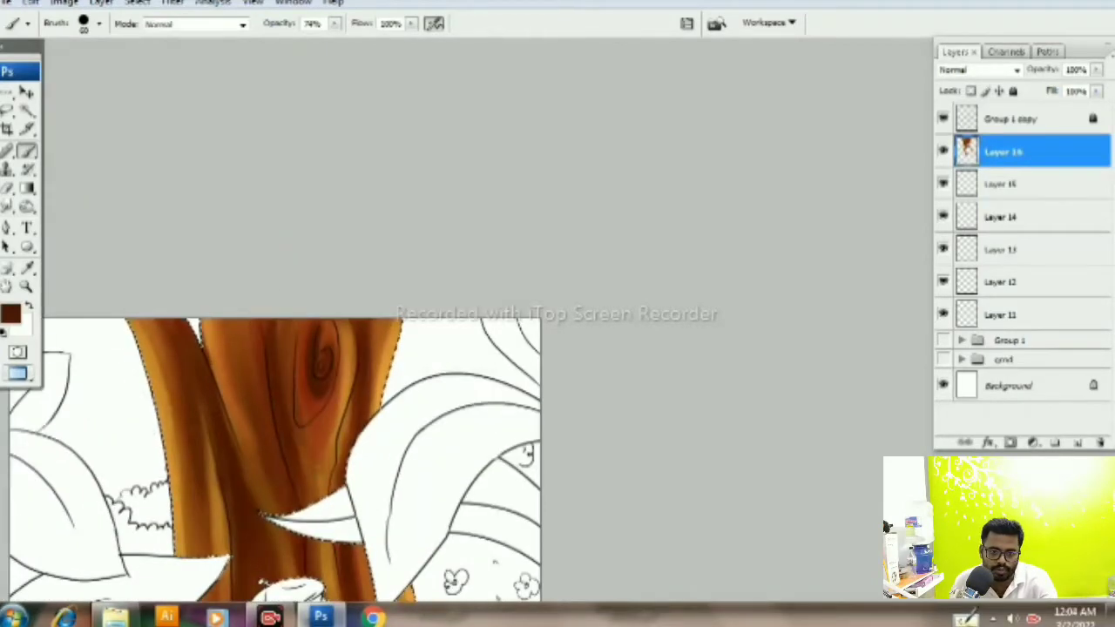
key(ctrl+minus)
drag(470, 418, 435, 531)
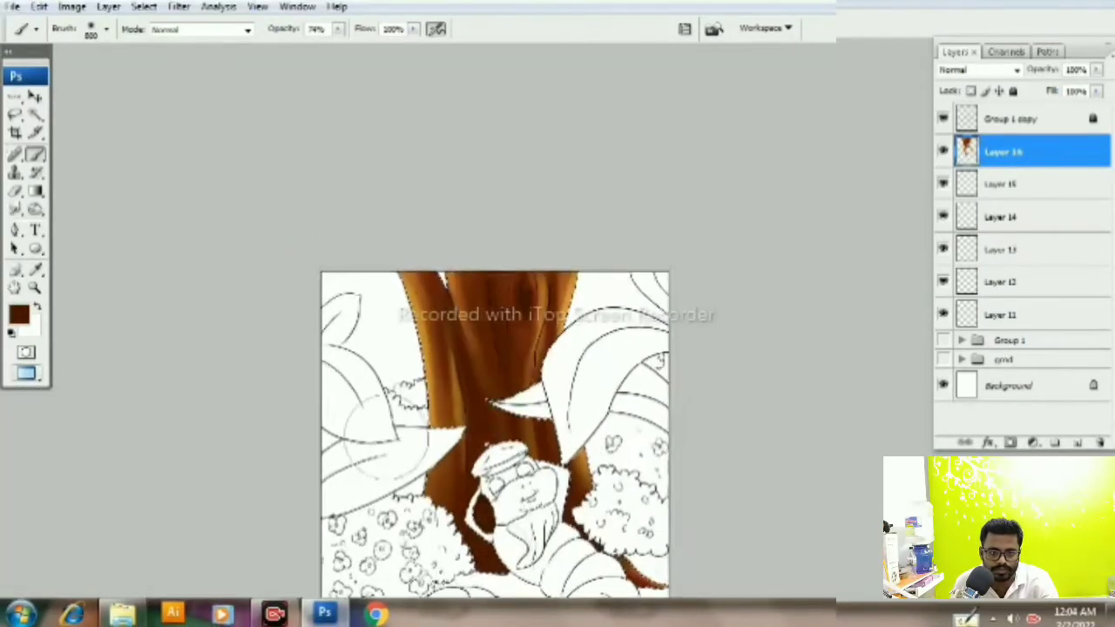
Step: Magic-wand the white leaves around the trunk and feather the selection edges
key(bracketleft)
key(bracketleft)
key(bracketleft)
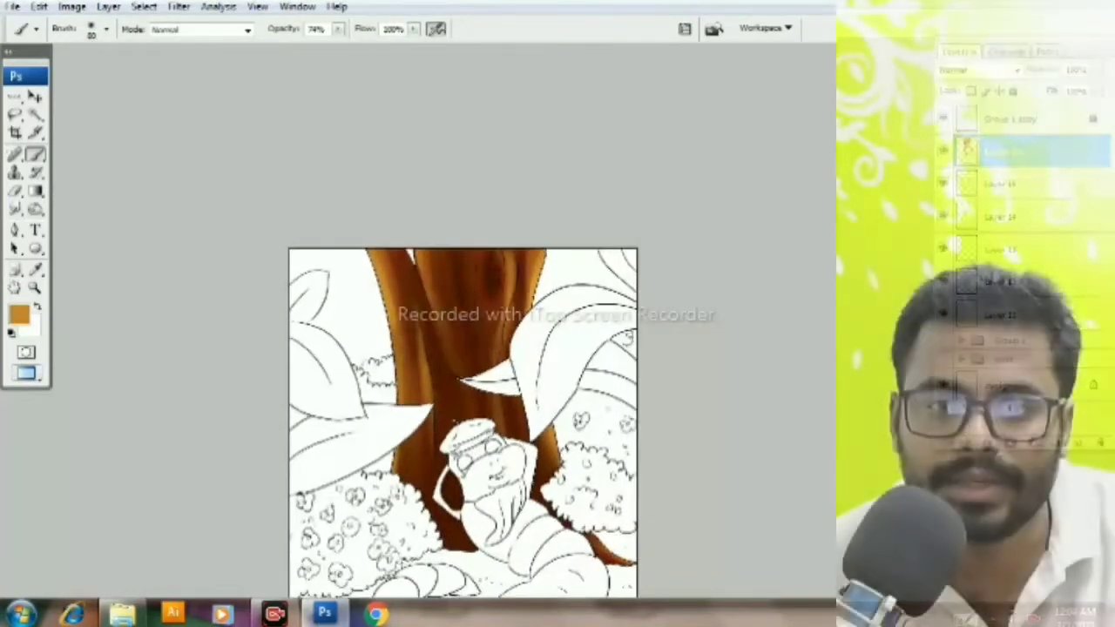
scroll(461, 418, down, 1)
key(w)
click(601, 335)
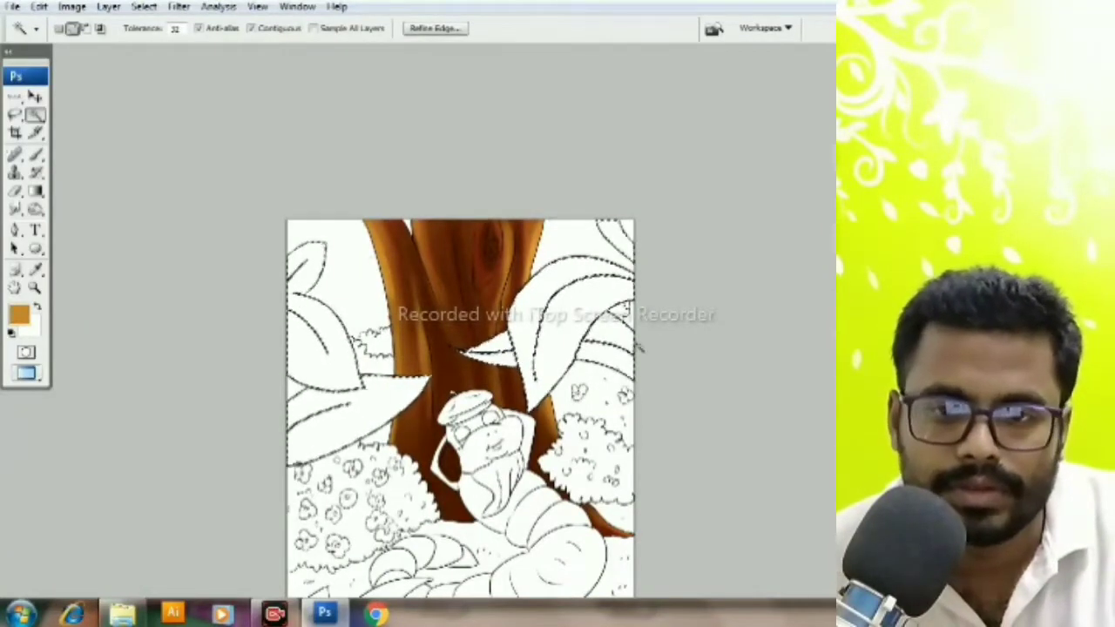
key(ctrl+alt+d)
key(Return)
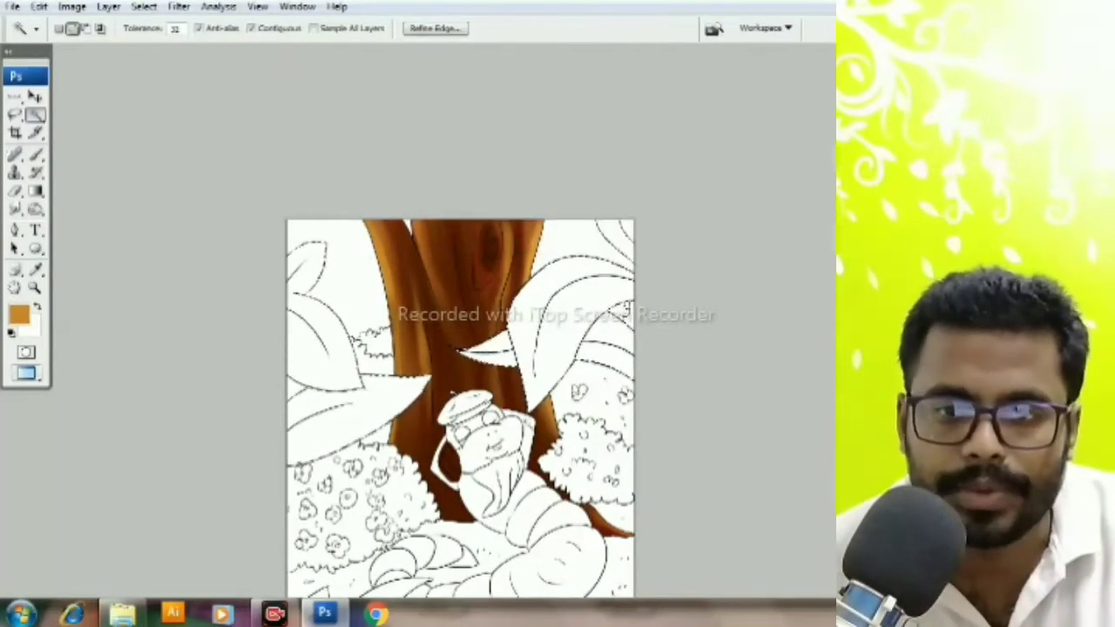
key(b)
click(19, 314)
Step: Choose a green paint colour for the leaves in the Color Picker
mouse_move(827, 360)
mouse_down()
mouse_move(828, 310)
mouse_move(827, 324)
mouse_up()
click(714, 235)
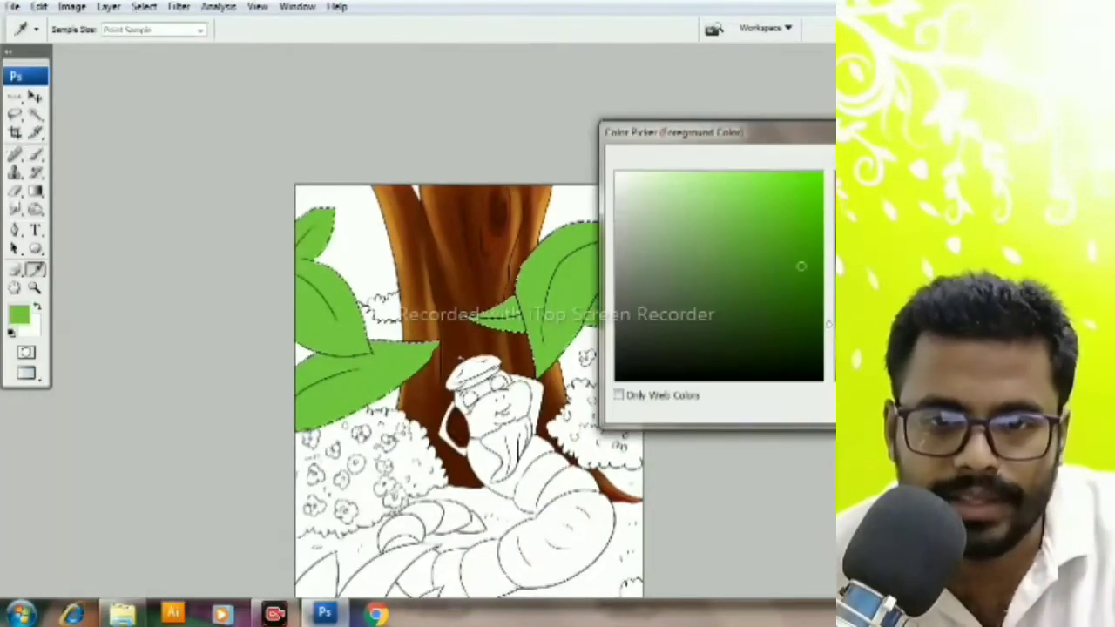
key(Return)
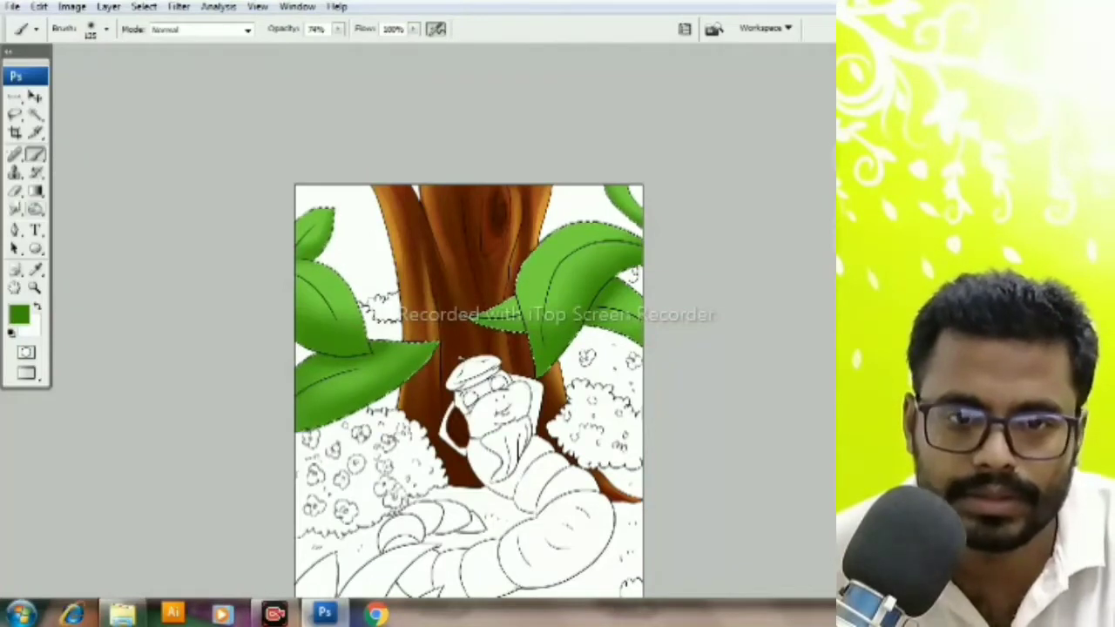
Step: Paint deeper green shading along the leaves' central veins with a smaller brush
key(o)
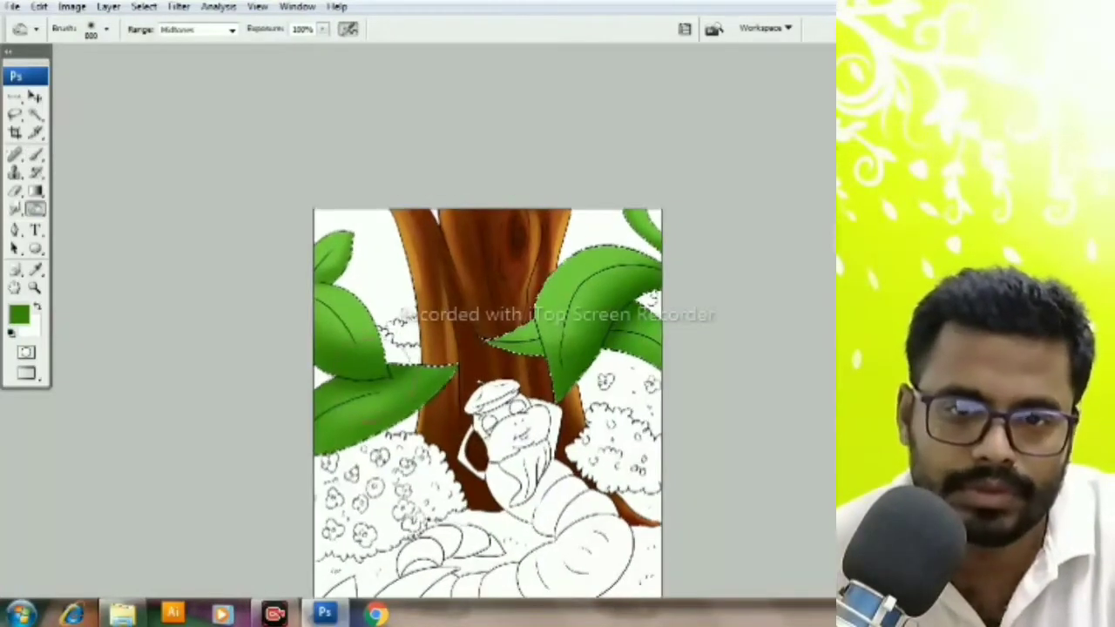
key(b)
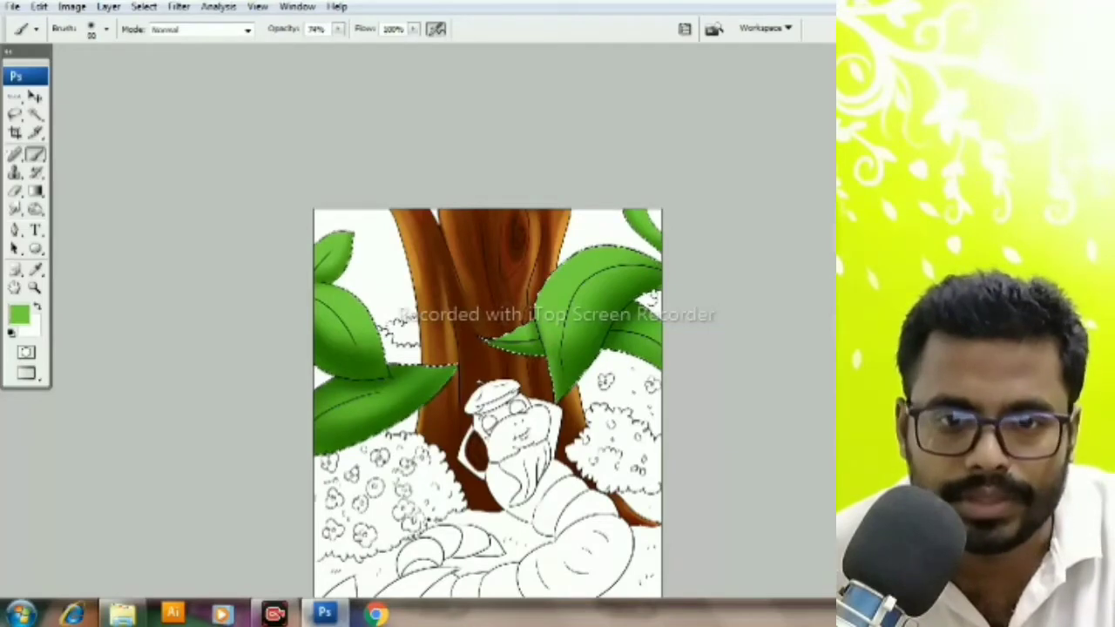
drag(488, 392, 458, 446)
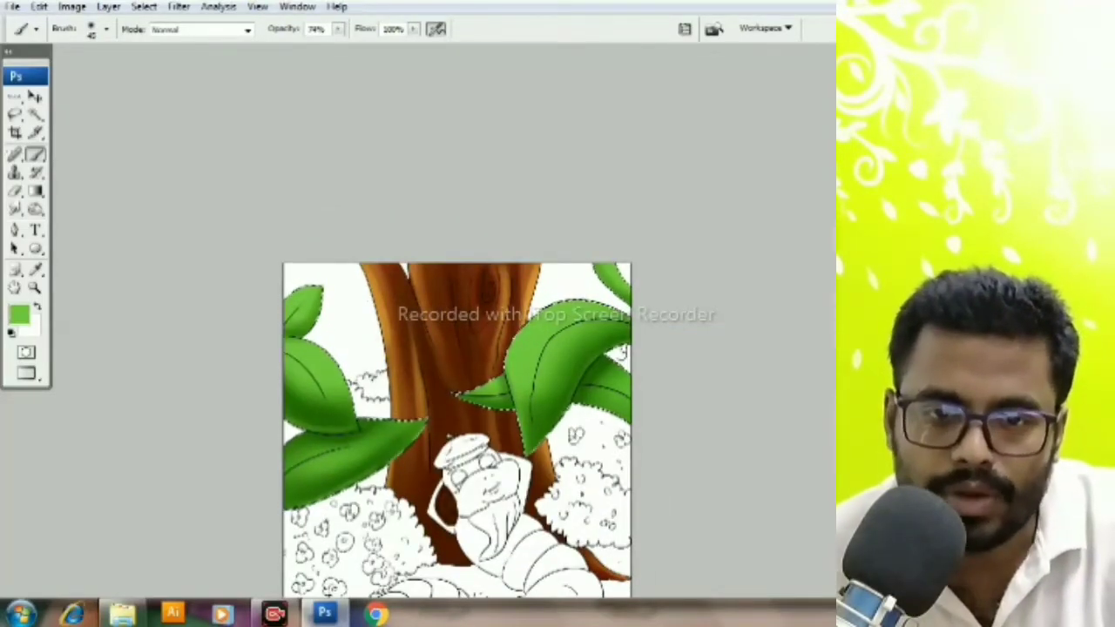
mouse_move(457, 426)
mouse_down()
mouse_move(391, 447)
mouse_move(533, 411)
mouse_move(557, 463)
mouse_up()
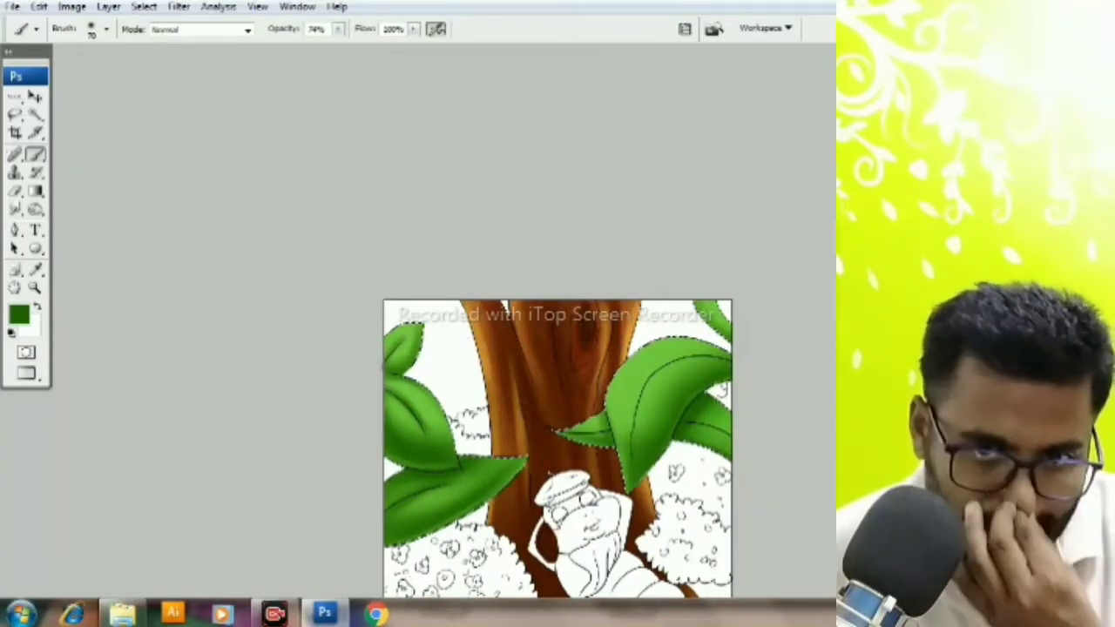
drag(557, 463, 500, 398)
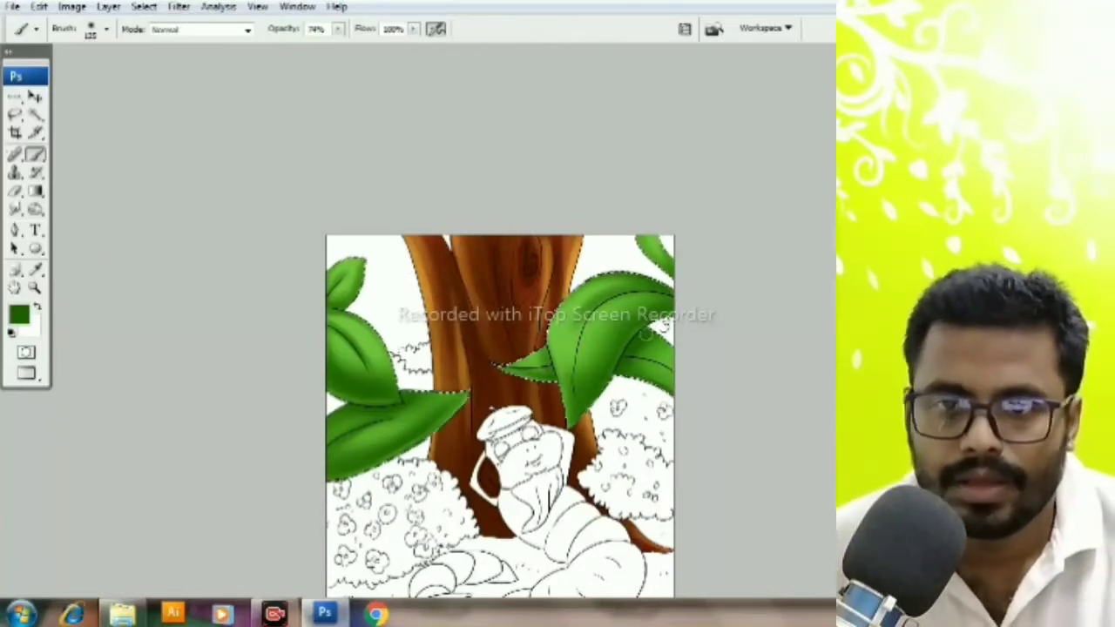
key(bracketleft)
key(bracketleft)
key(bracketleft)
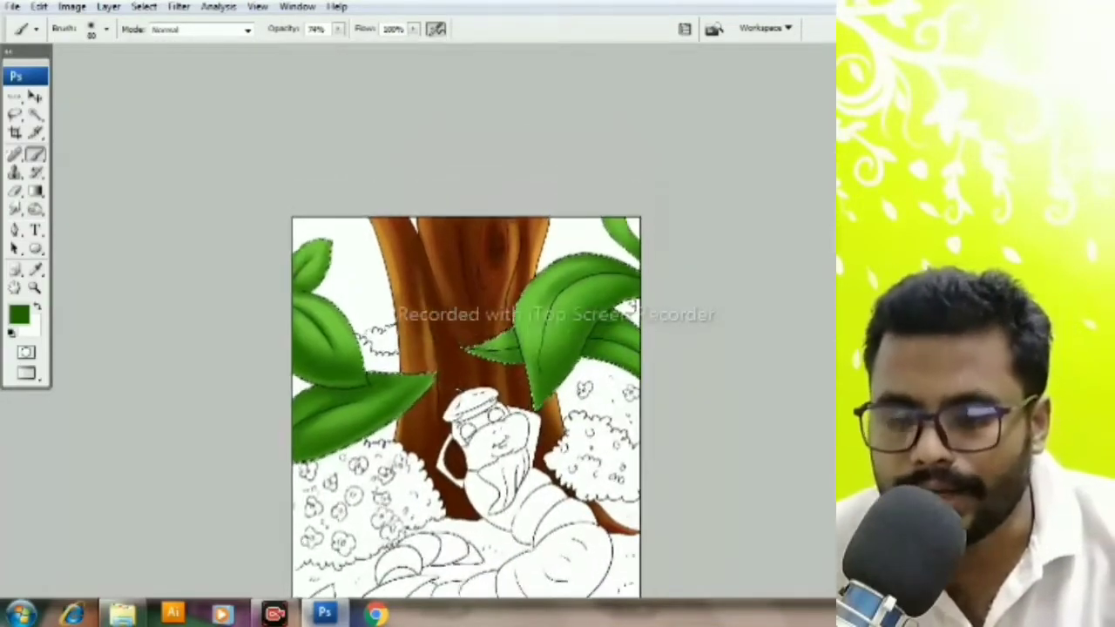
Step: Pick a lighter green and dodge highlights onto the leaves
click(19, 314)
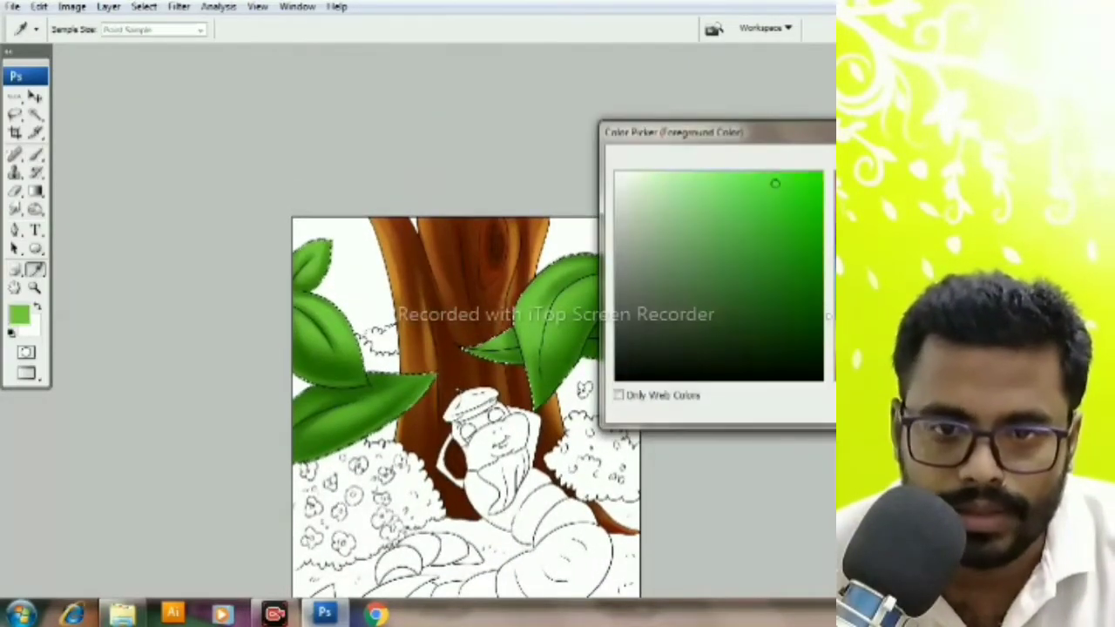
key(Return)
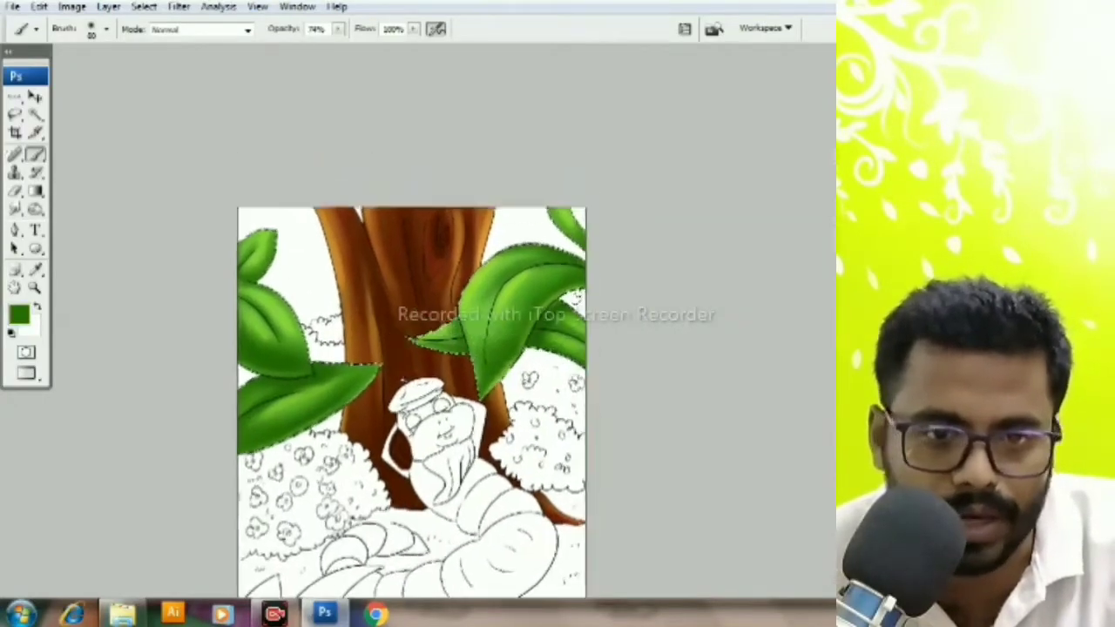
key(o)
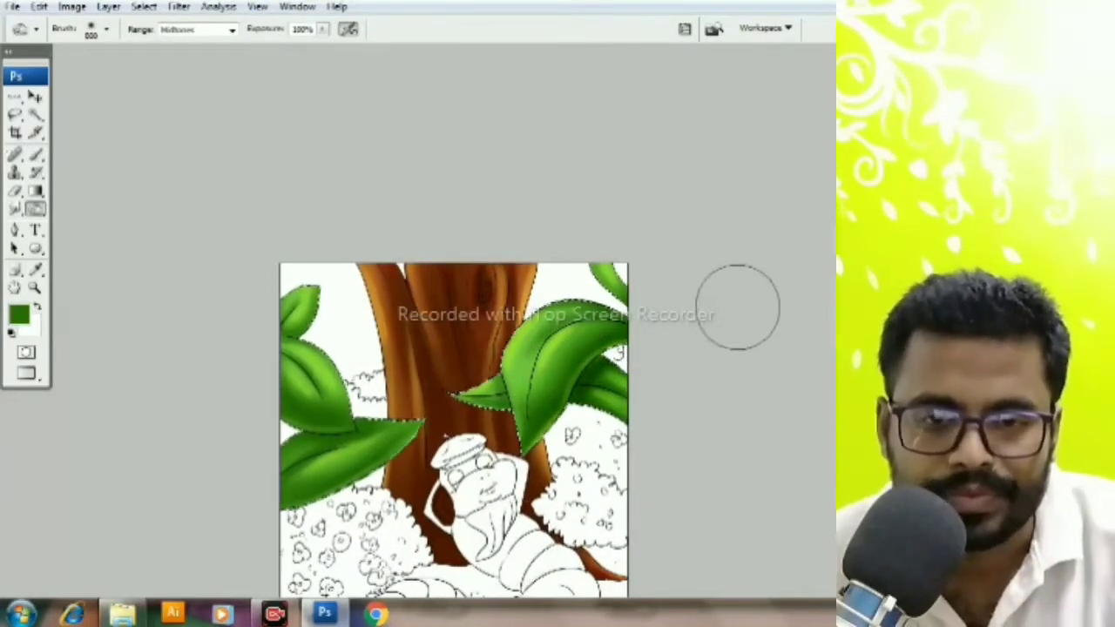
drag(231, 343, 236, 374)
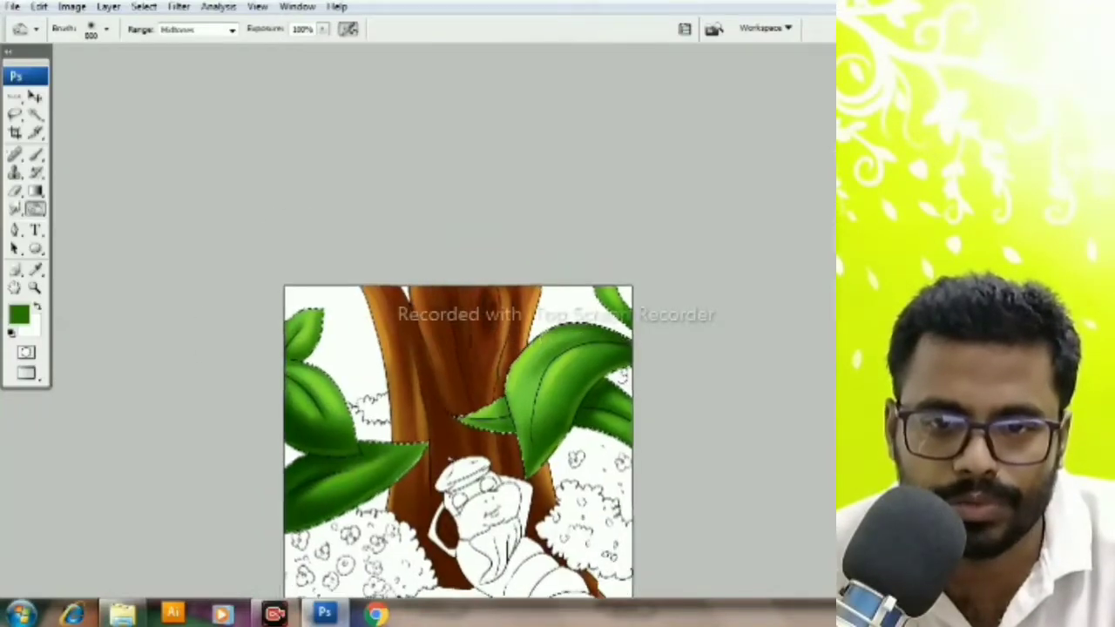
key(w)
scroll(524, 474, down, 5)
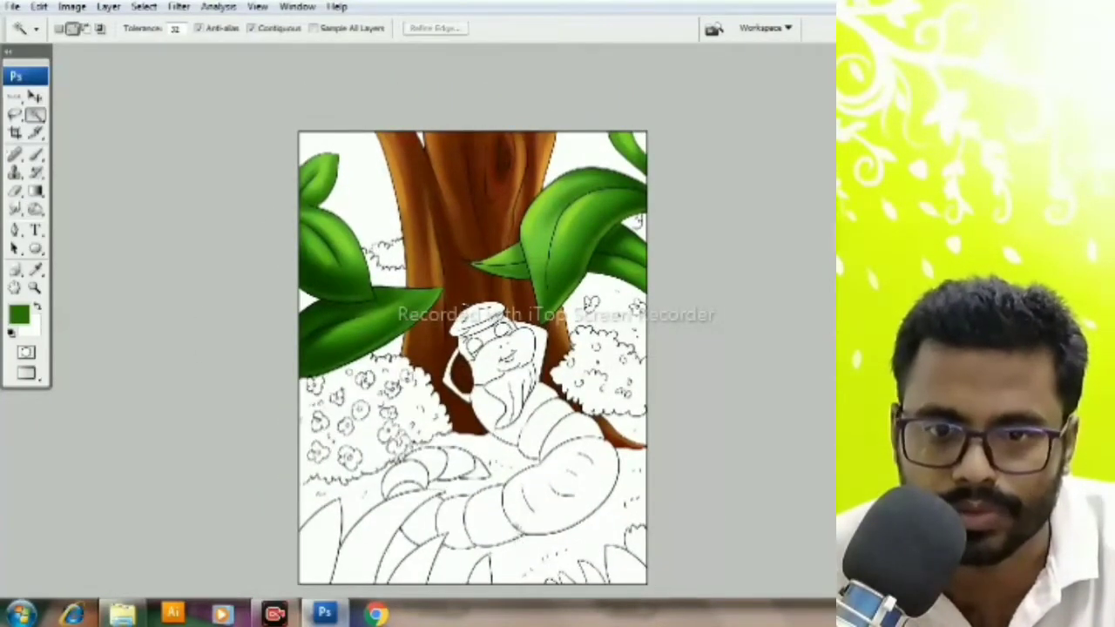
Step: Paint both bushes beside the caterpillar green, leaving their flowers white
key(ctrl+plus)
key(ctrl+plus)
key(ctrl+plus)
key(b)
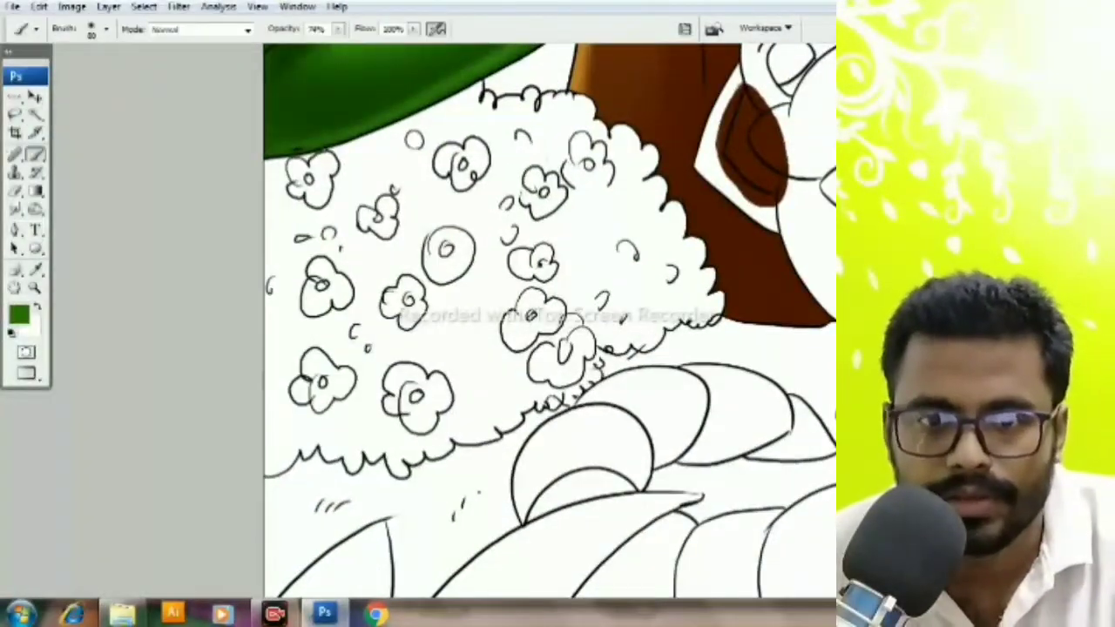
key(ctrl+plus)
key(ctrl+plus)
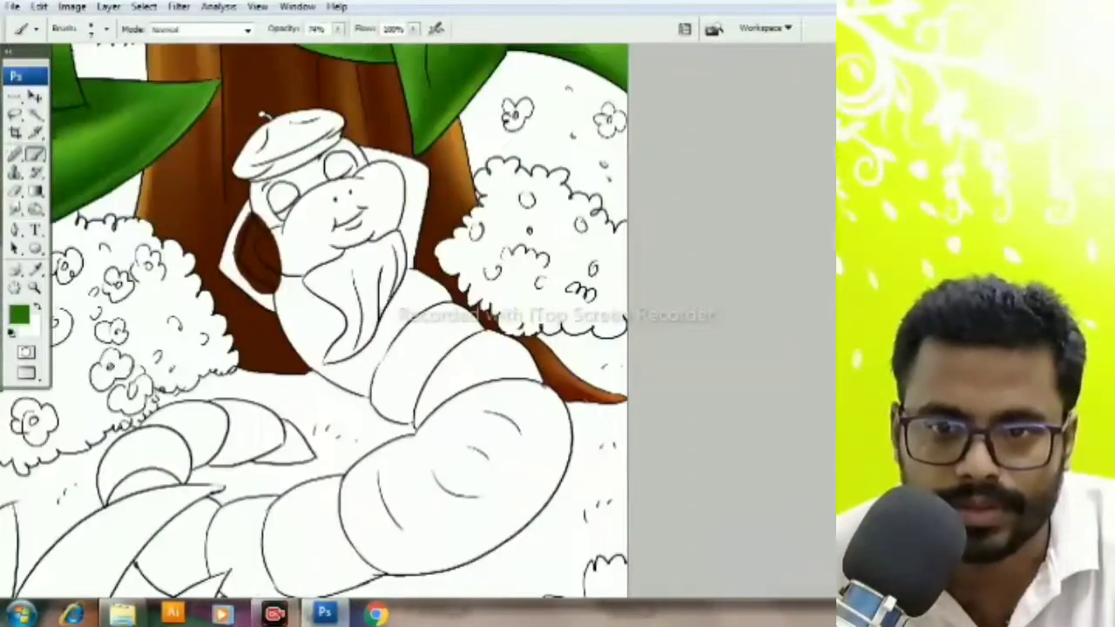
key(ctrl+minus)
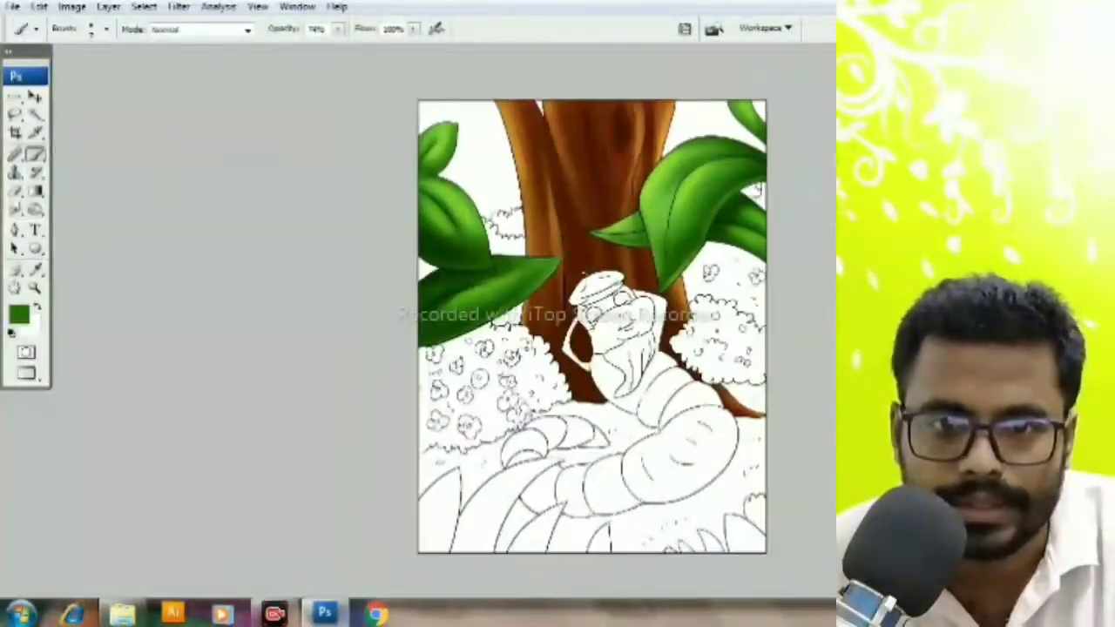
key(w)
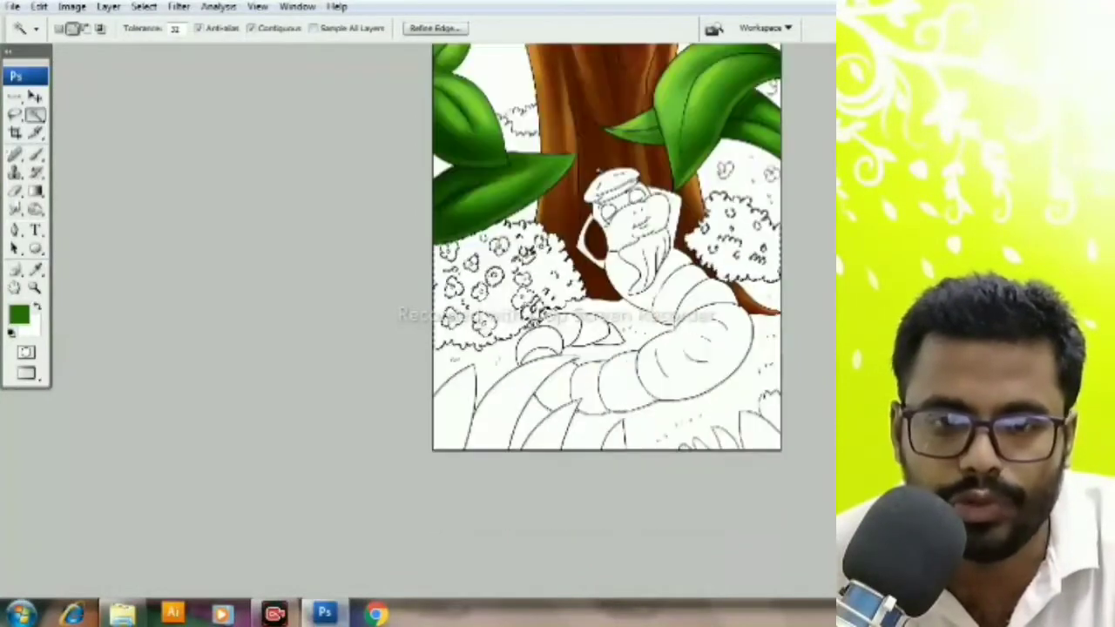
key(b)
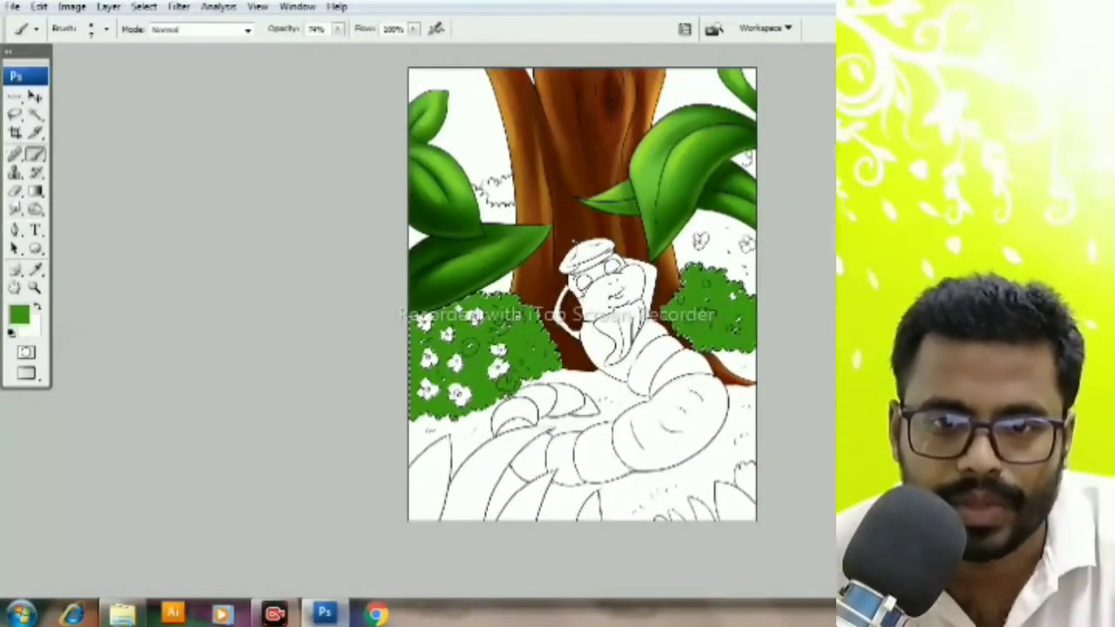
Step: Pick a soft brush preset and paint darker green shading along both bushes' edges
click(92, 28)
double_click(110, 190)
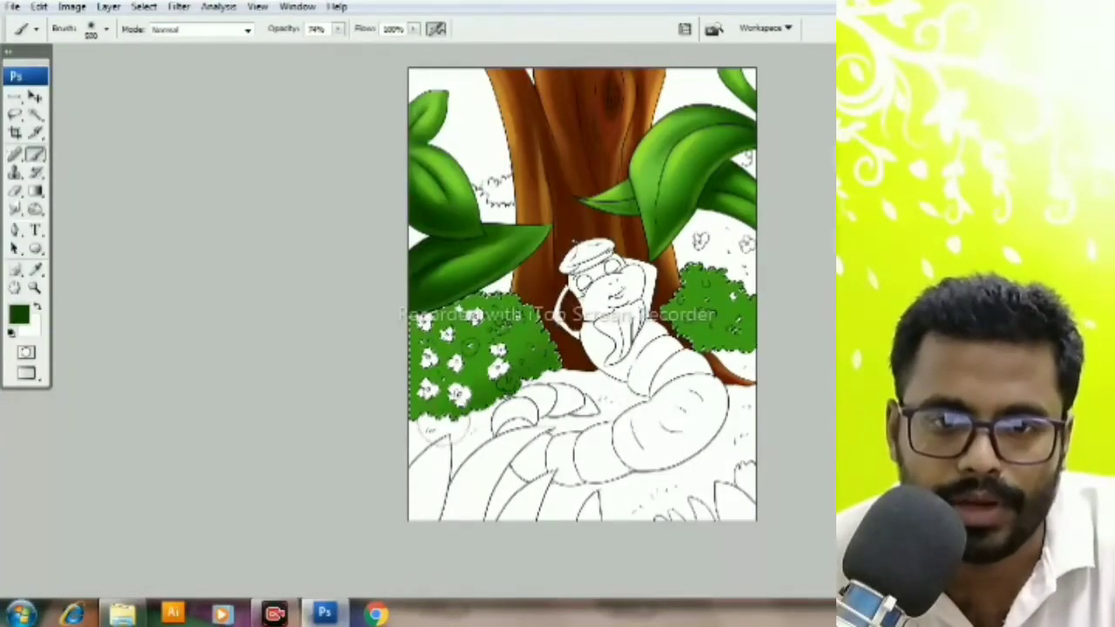
scroll(549, 293, right, 2)
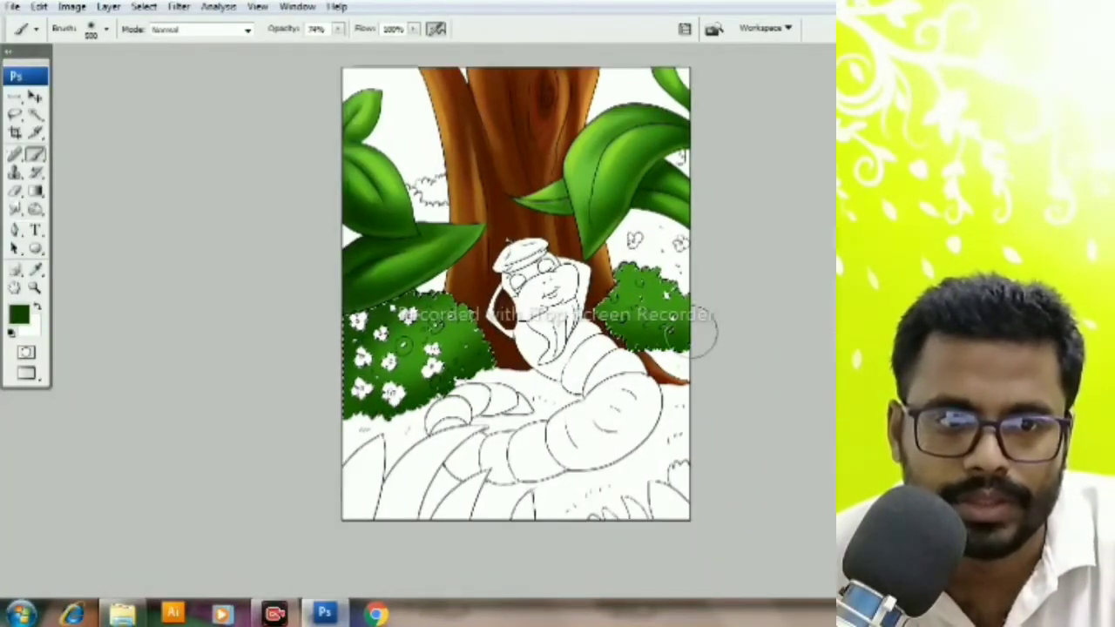
scroll(697, 330, up, 2)
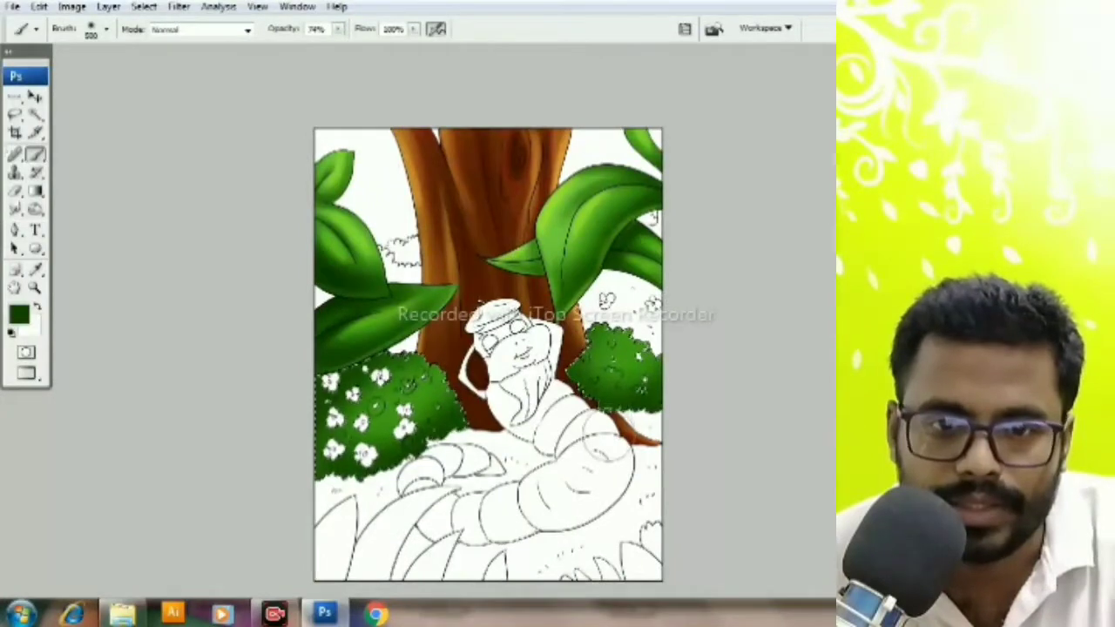
scroll(488, 354, down, 2)
scroll(488, 354, left, 3)
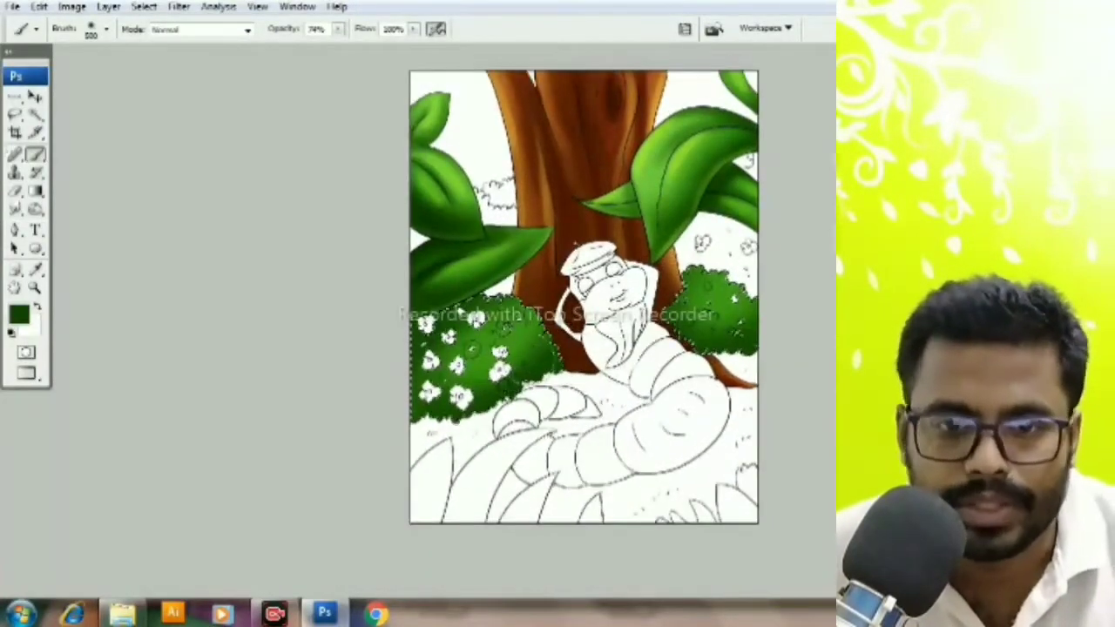
click(19, 315)
Step: Paint yellow-green highlights across the tops of both bushes
click(781, 182)
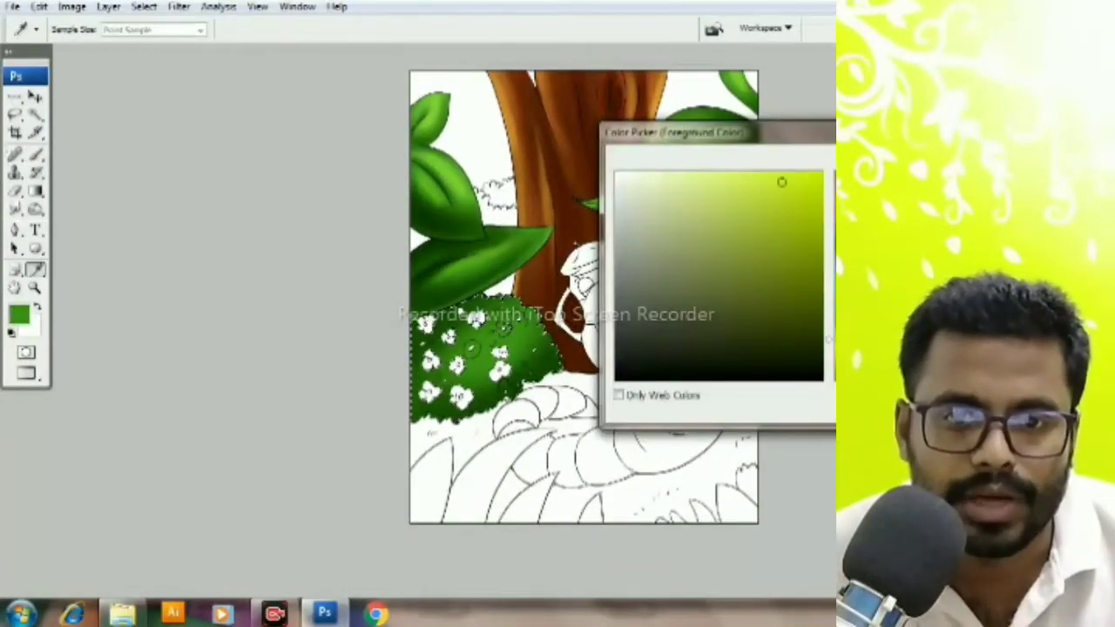
key(Return)
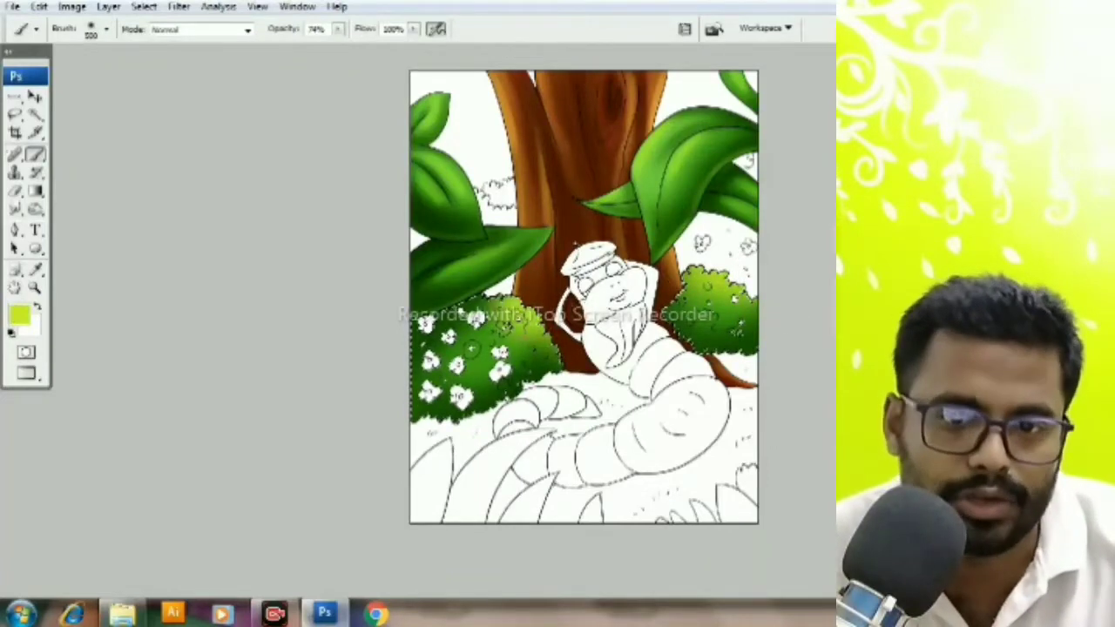
scroll(365, 395, up, 1)
scroll(366, 395, right, 1)
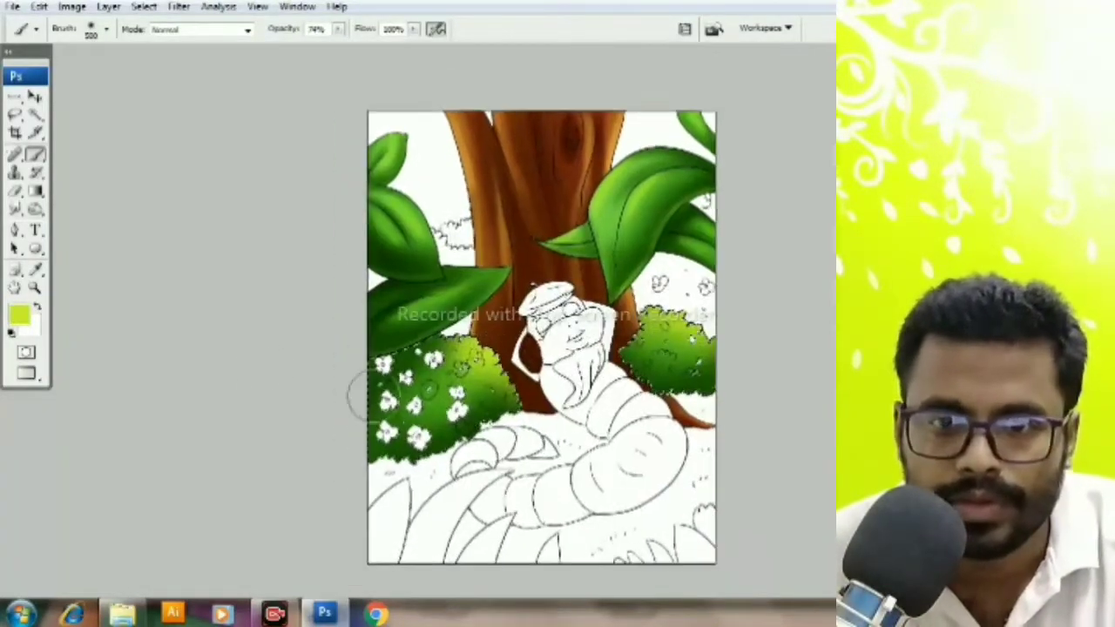
click(19, 315)
key(Return)
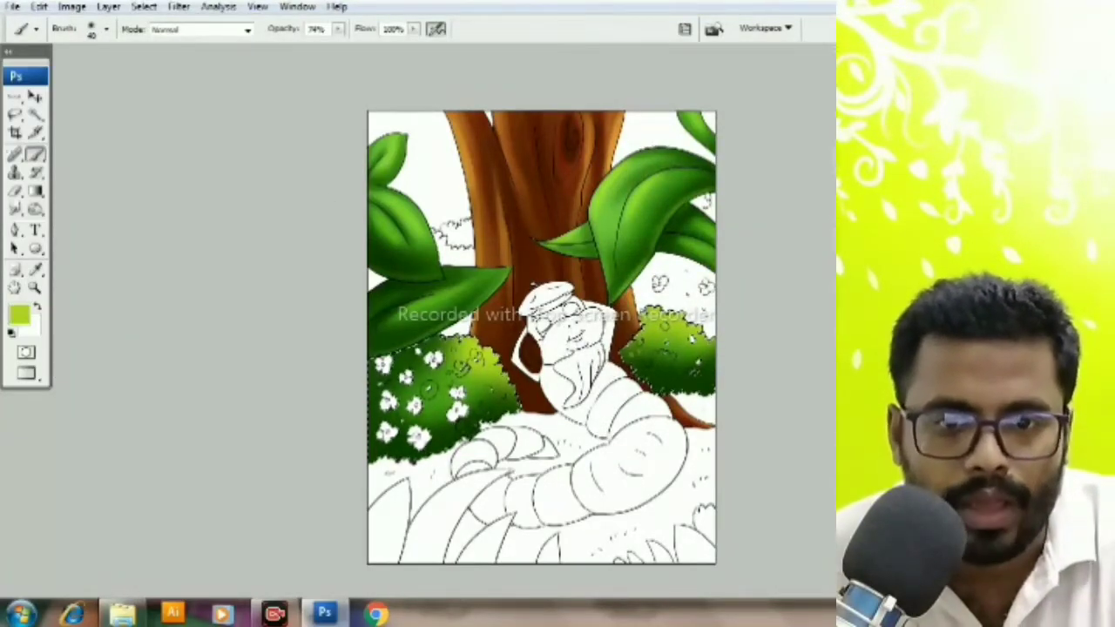
Step: Switch to a large hard round brush and zoom in on the bushes
click(98, 29)
double_click(131, 104)
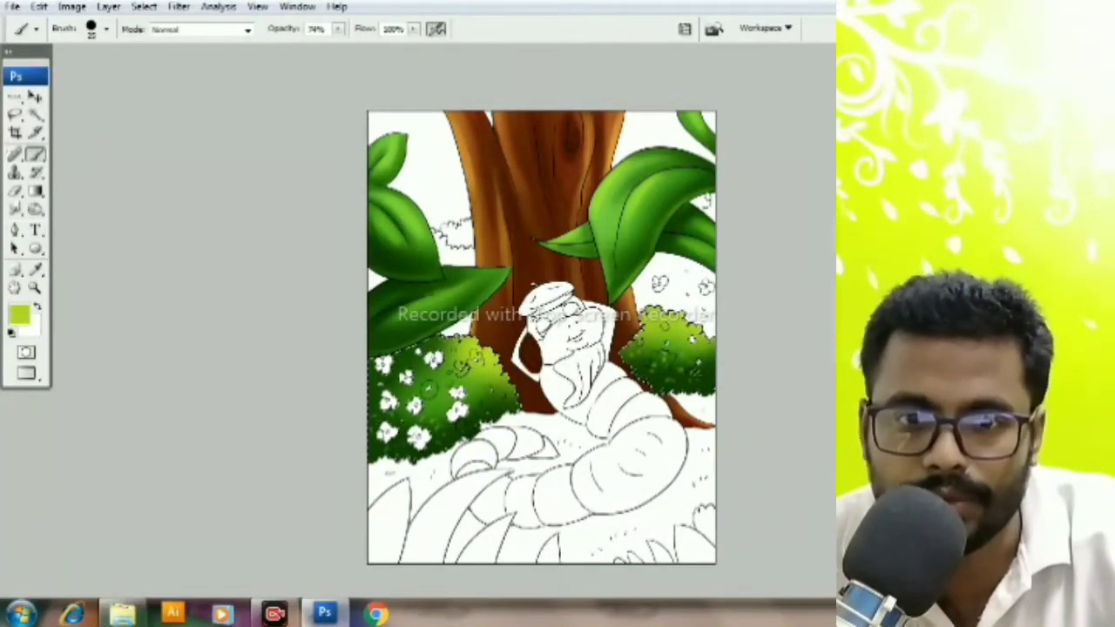
mouse_move(540, 340)
mouse_down()
mouse_move(538, 376)
mouse_move(496, 340)
mouse_move(511, 339)
mouse_move(511, 362)
mouse_move(424, 348)
mouse_move(354, 356)
mouse_move(368, 367)
mouse_move(281, 392)
mouse_move(288, 372)
mouse_move(437, 341)
mouse_move(336, 298)
mouse_move(396, 346)
mouse_move(257, 386)
mouse_up()
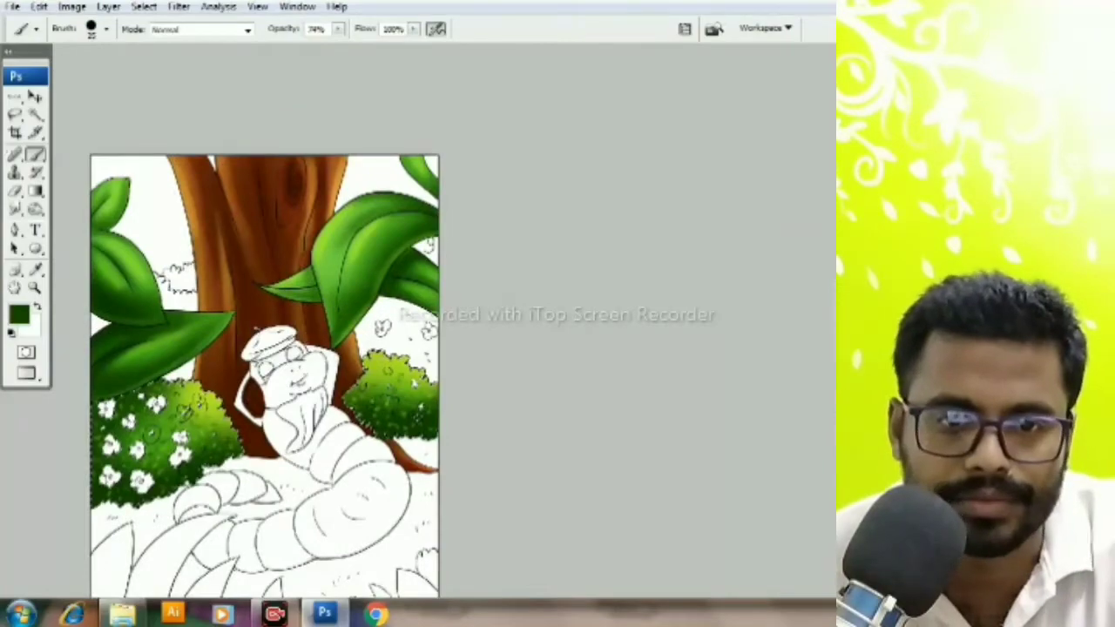
key(ctrl+plus)
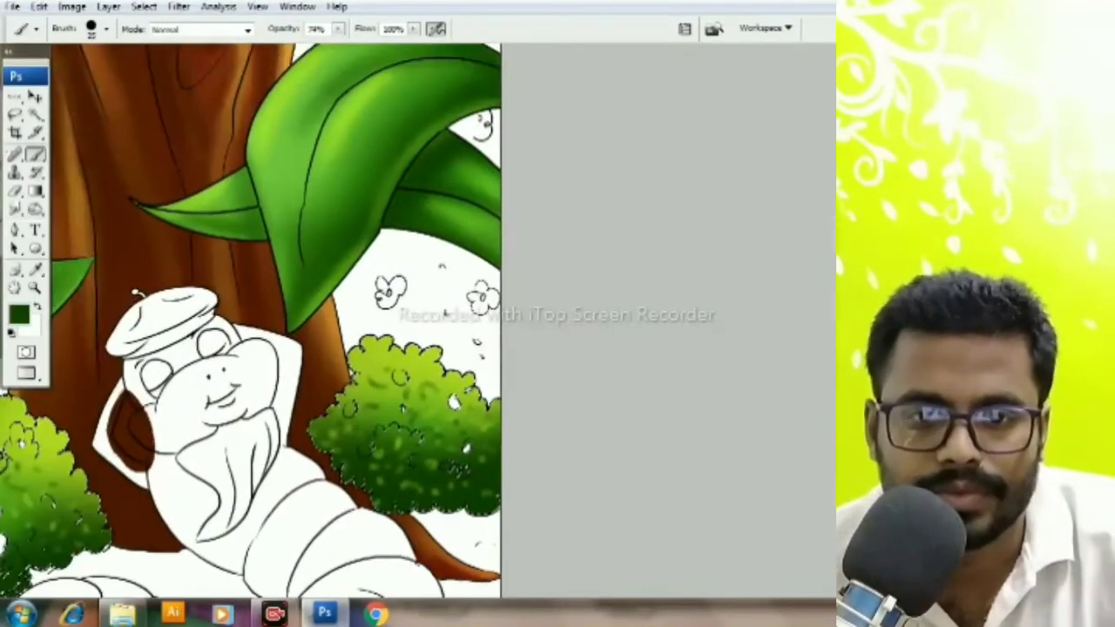
key(ctrl+plus)
mouse_move(392, 349)
mouse_down()
mouse_move(557, 453)
mouse_move(566, 392)
mouse_move(544, 342)
mouse_move(530, 352)
mouse_move(572, 360)
mouse_up()
Step: Dab bright yellow highlights at 100% opacity across both bushes
click(18, 312)
click(779, 174)
key(Return)
key(0)
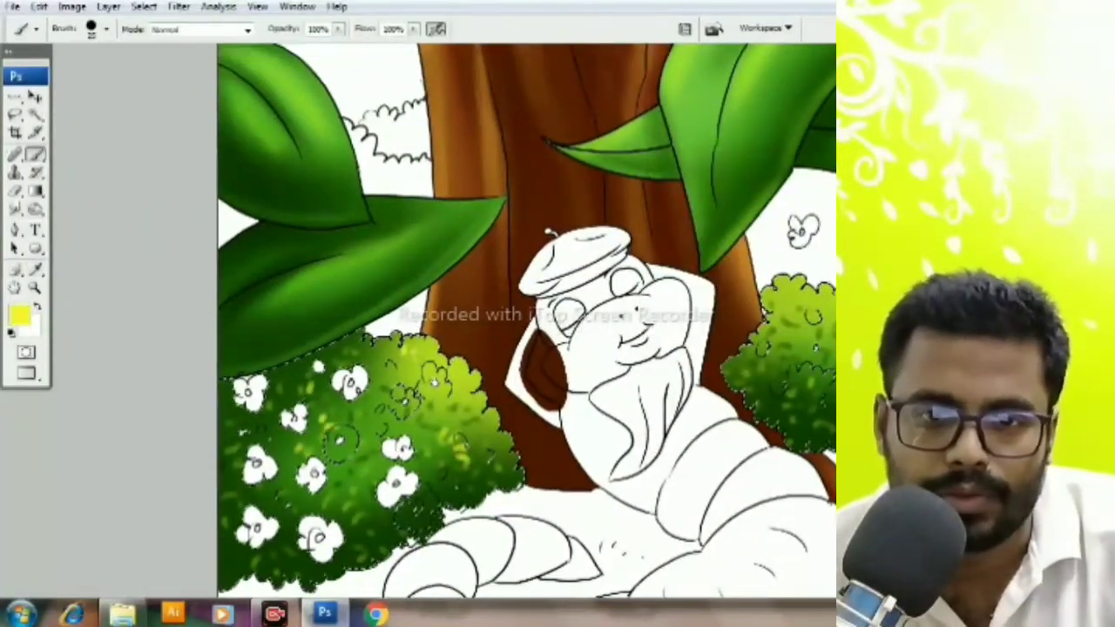
drag(579, 253, 331, 405)
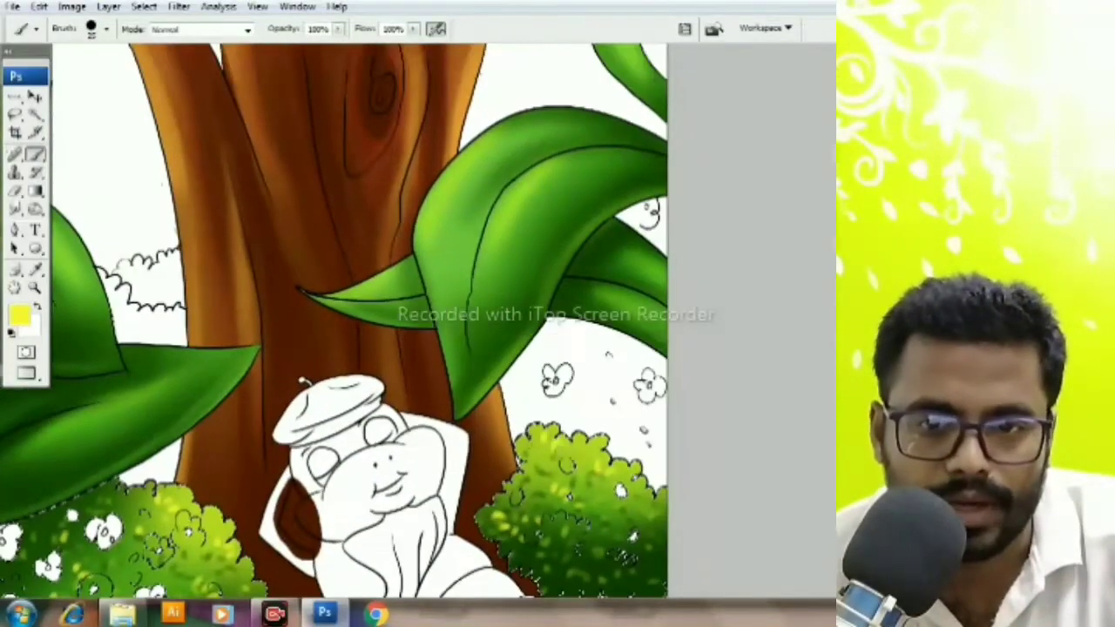
mouse_move(579, 453)
mouse_down()
mouse_move(496, 384)
mouse_move(521, 348)
mouse_up()
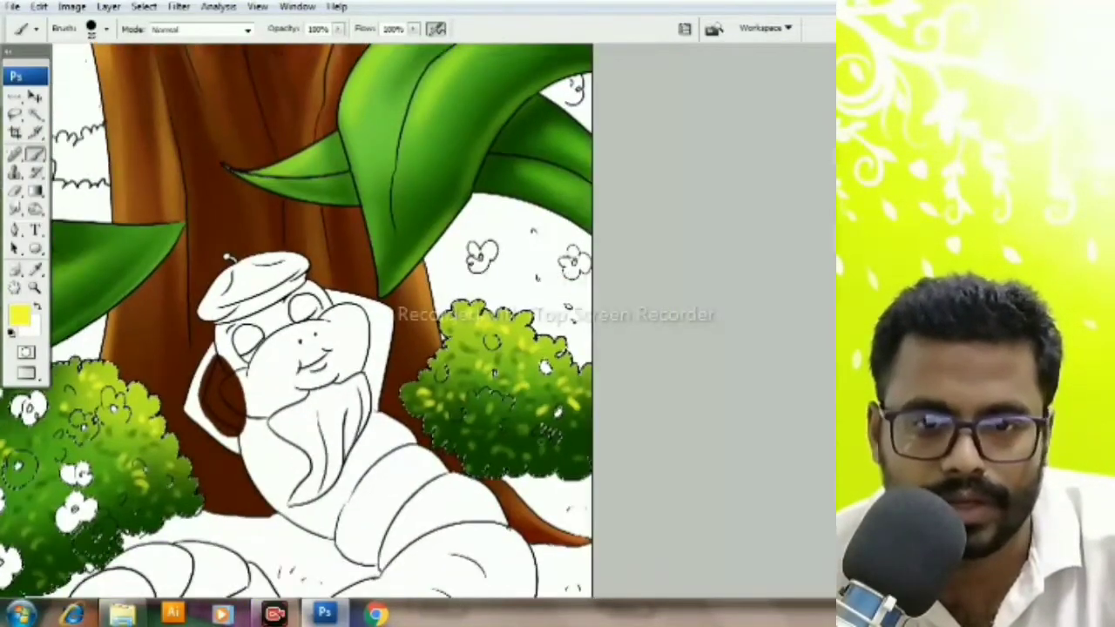
key(ctrl+0)
Step: Select the white flowers on the bush with the Magic Wand
key(o)
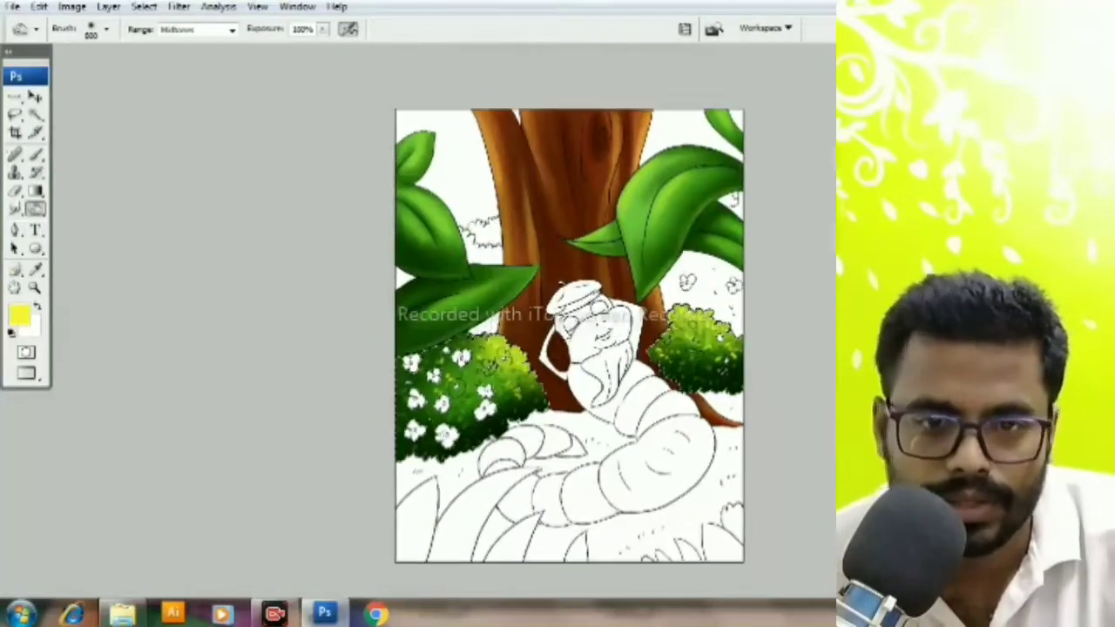
key(b)
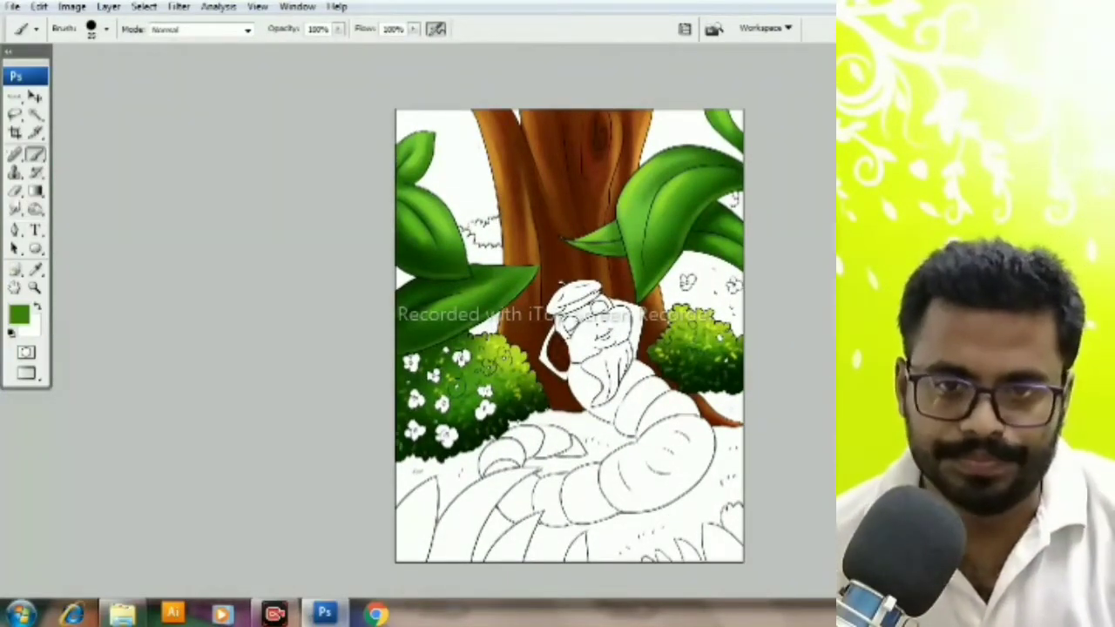
key(w)
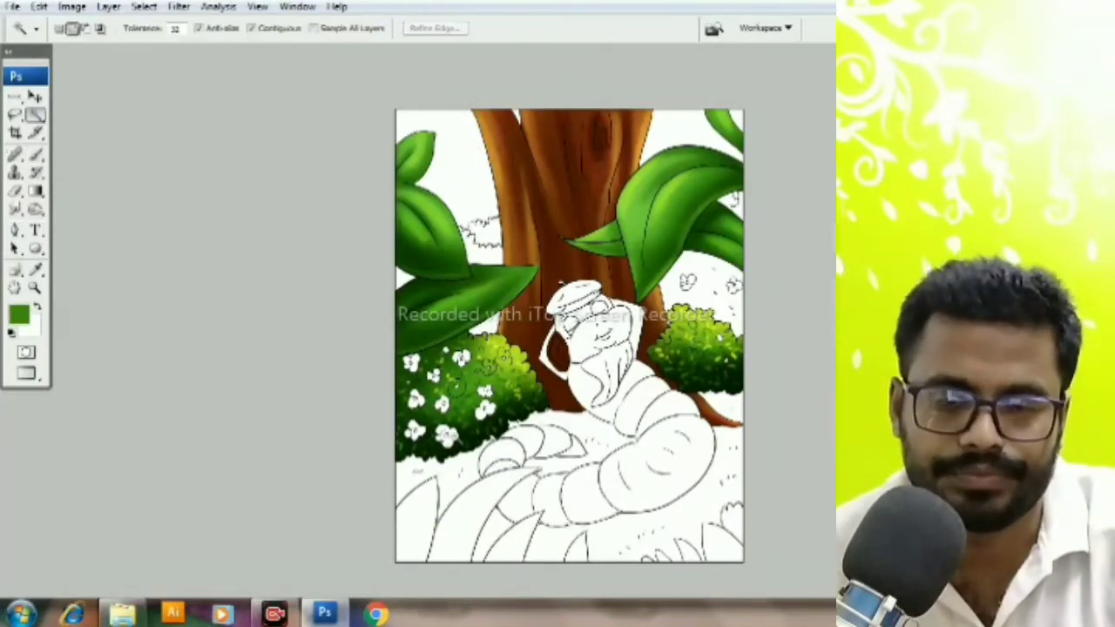
key(ctrl+alt+0)
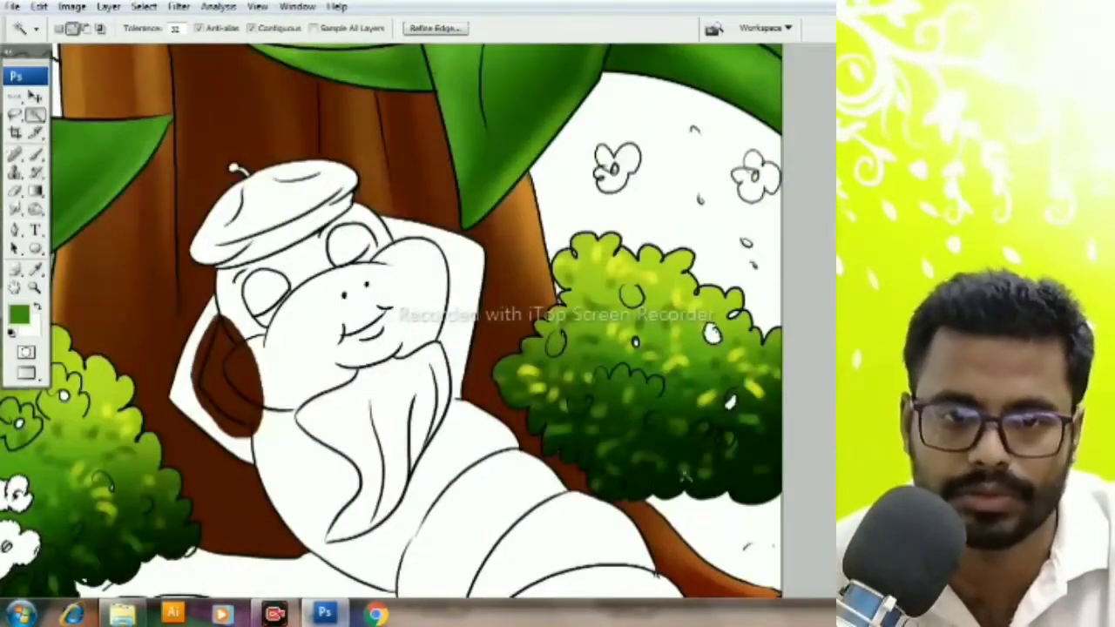
key(ctrl+minus)
key(ctrl+minus)
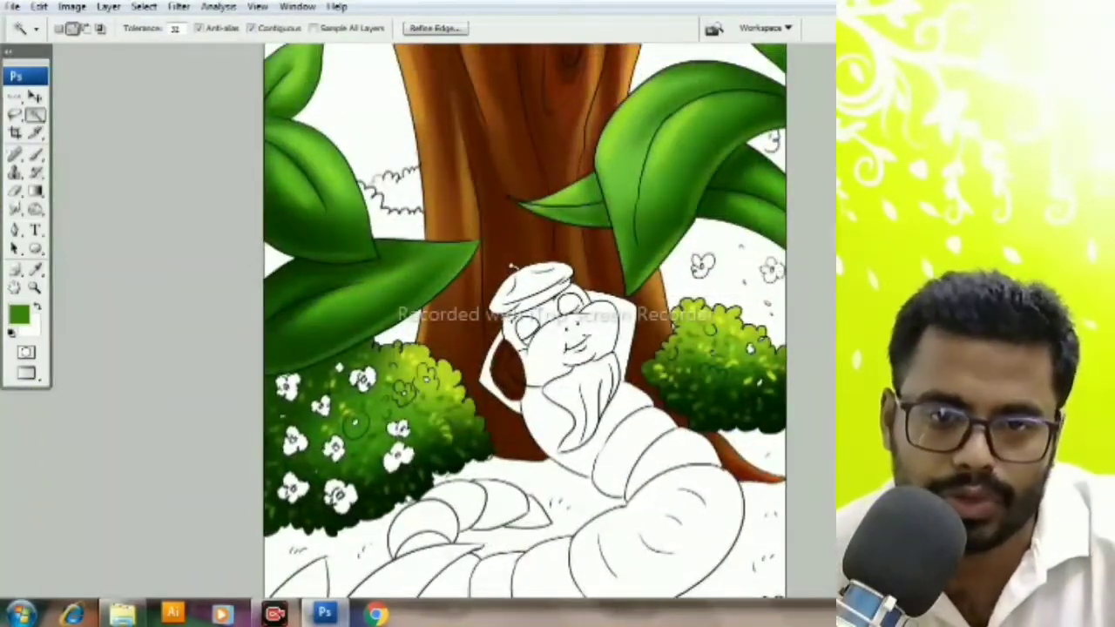
Step: Set pink as the foreground colour and fill the bush flowers using Lasso selections
key(b)
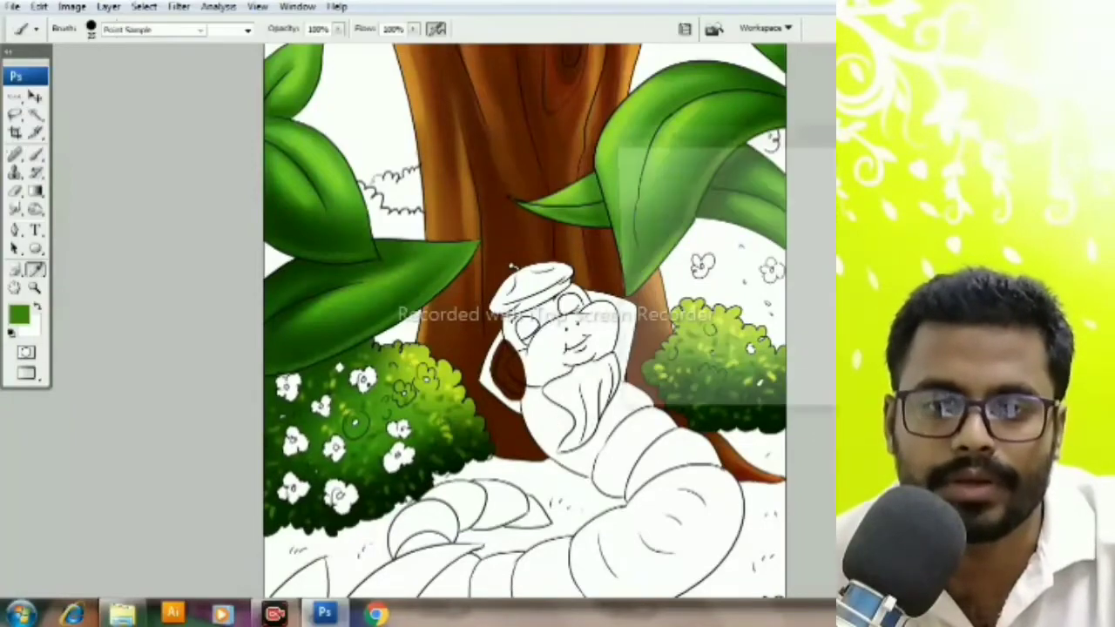
key(i)
click(19, 315)
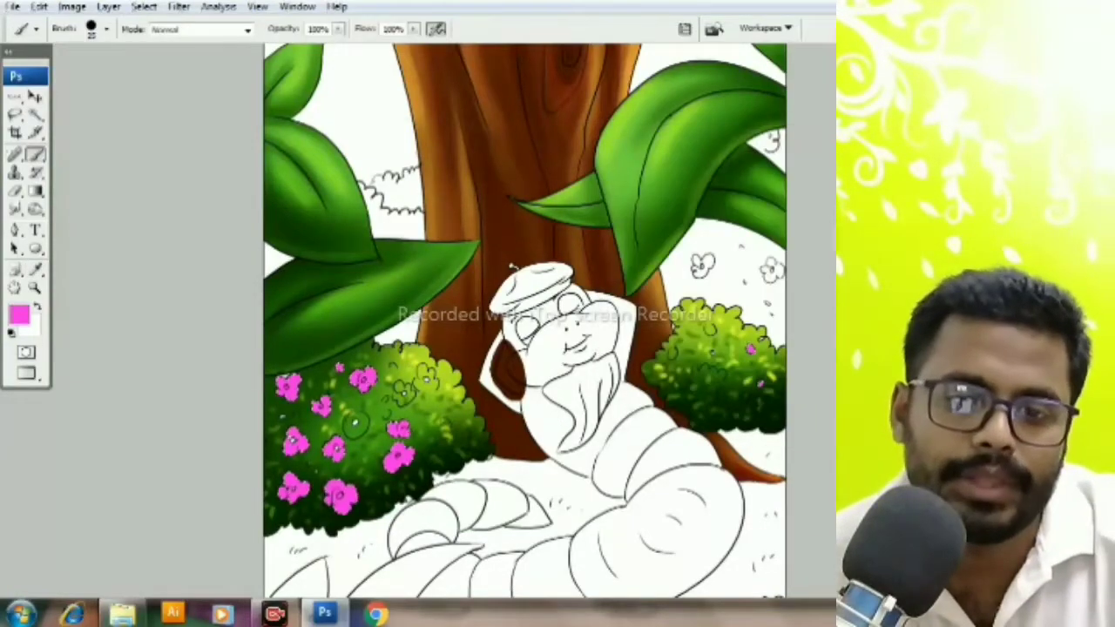
key(l)
key(ctrl+plus)
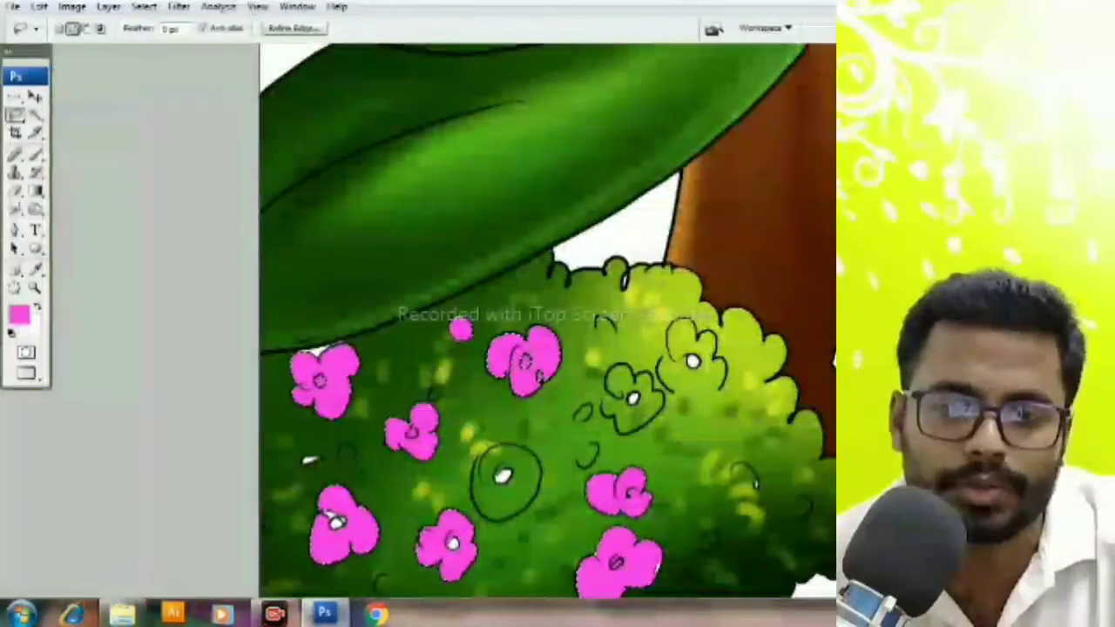
key(ctrl+plus)
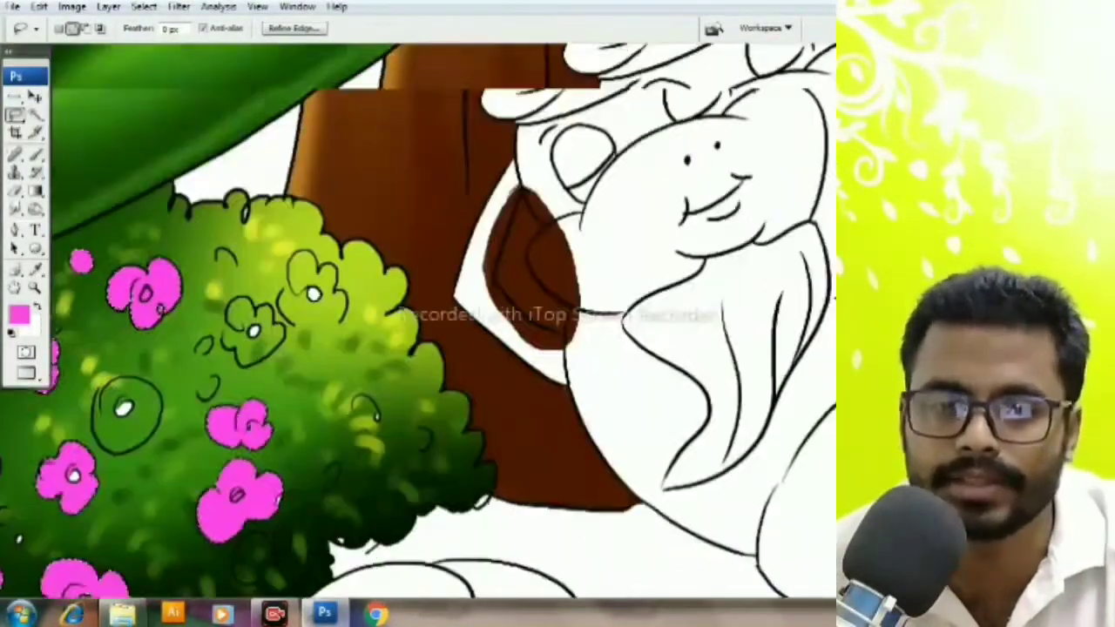
key(ctrl+minus)
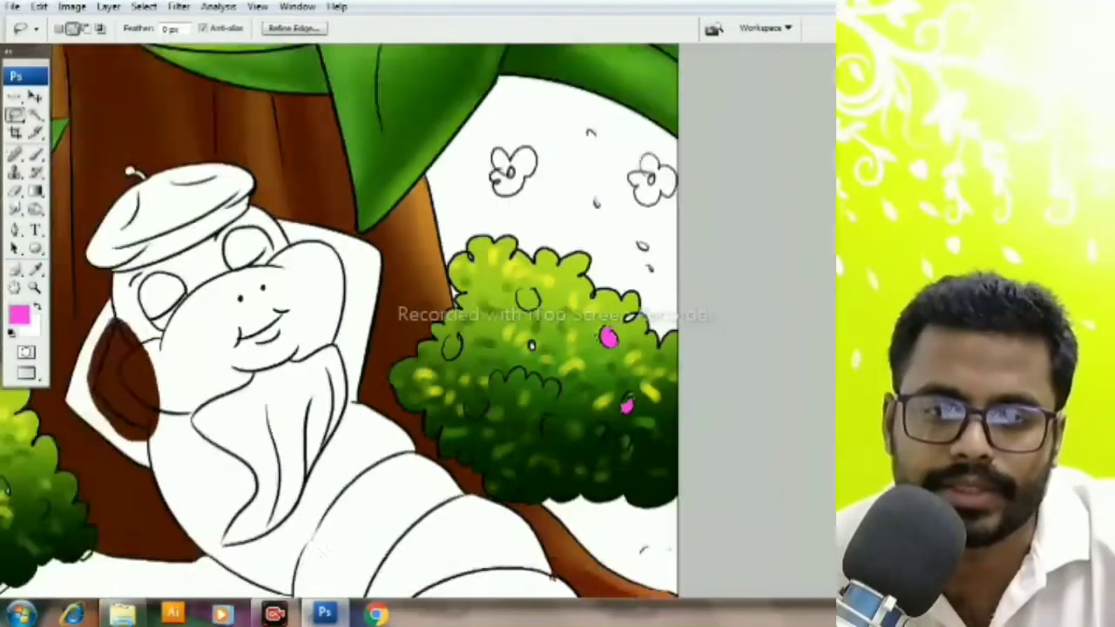
key(ctrl+minus)
key(ctrl+minus)
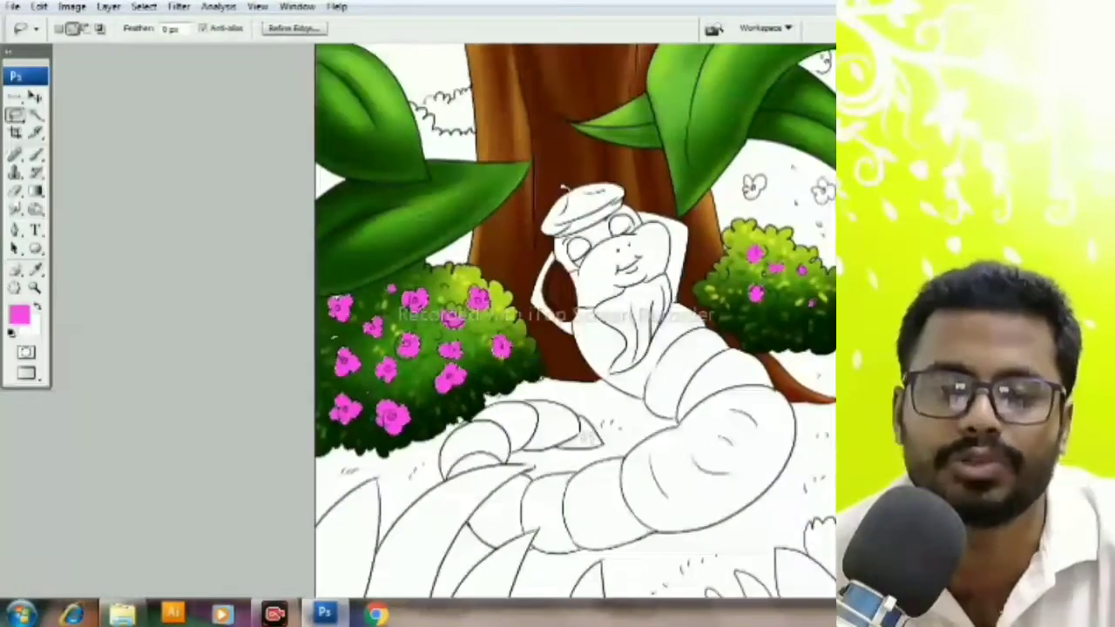
Step: Adjust the flowers with Hue/Saturation: Hue -9, Saturation +85, Lightness +10
key(ctrl+u)
mouse_move(754, 154)
mouse_down()
mouse_move(831, 153)
mouse_move(749, 152)
mouse_up()
mouse_move(756, 195)
mouse_down()
mouse_move(723, 196)
mouse_move(825, 196)
mouse_up()
mouse_move(756, 238)
mouse_down()
mouse_move(793, 237)
mouse_move(769, 238)
mouse_up()
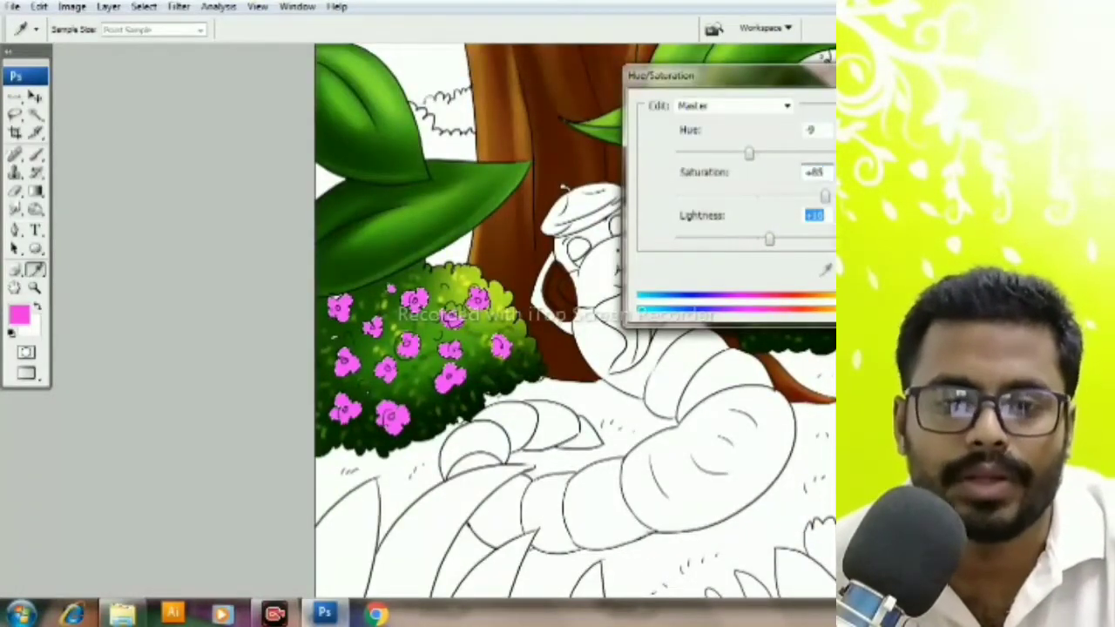
key(Return)
Step: Shade the flower centres and edges with a darker magenta brush
key(b)
key(ctrl+plus)
click(19, 313)
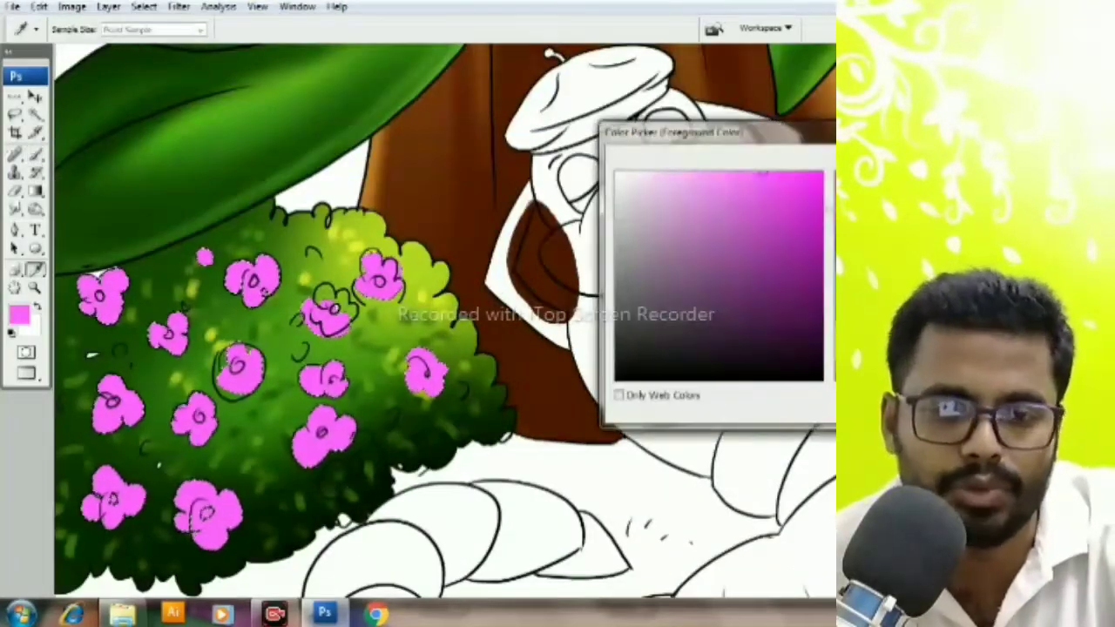
click(784, 227)
key(Return)
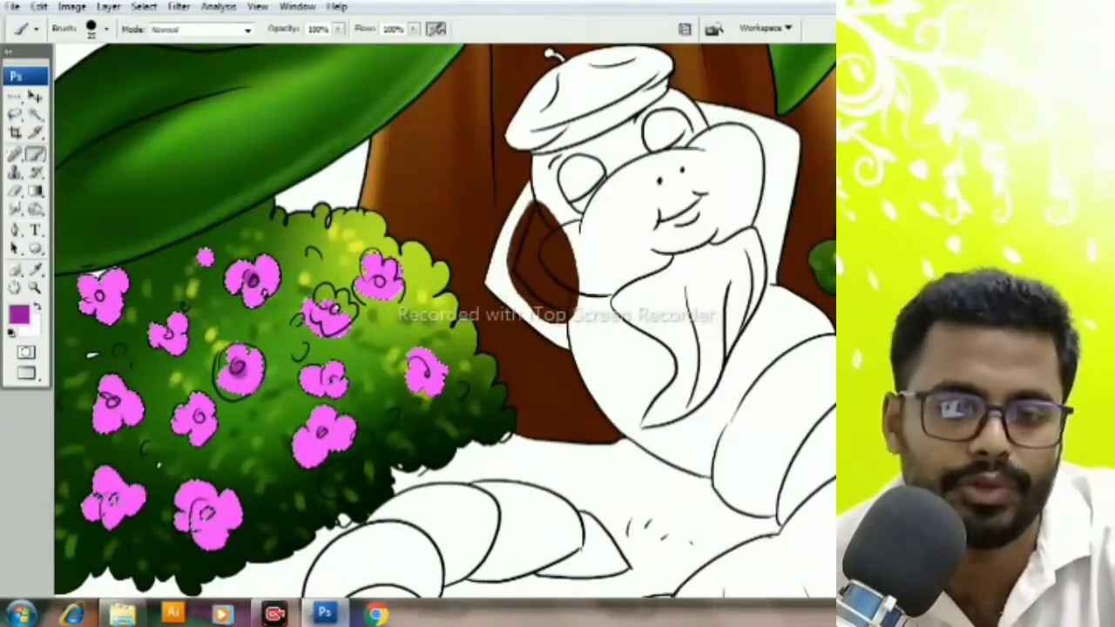
click(106, 29)
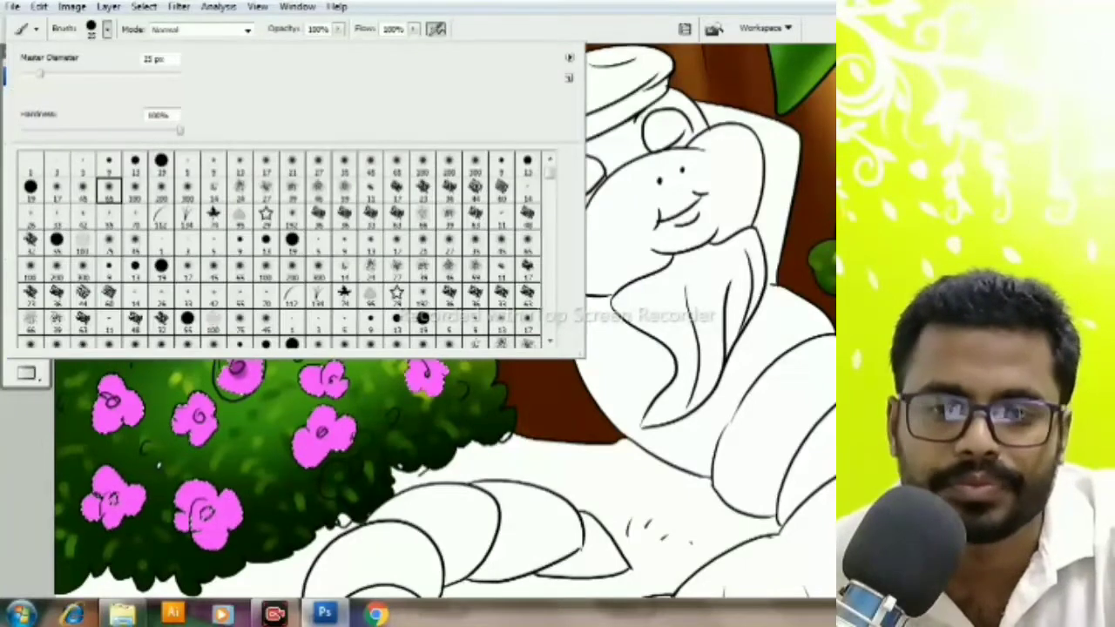
key(Return)
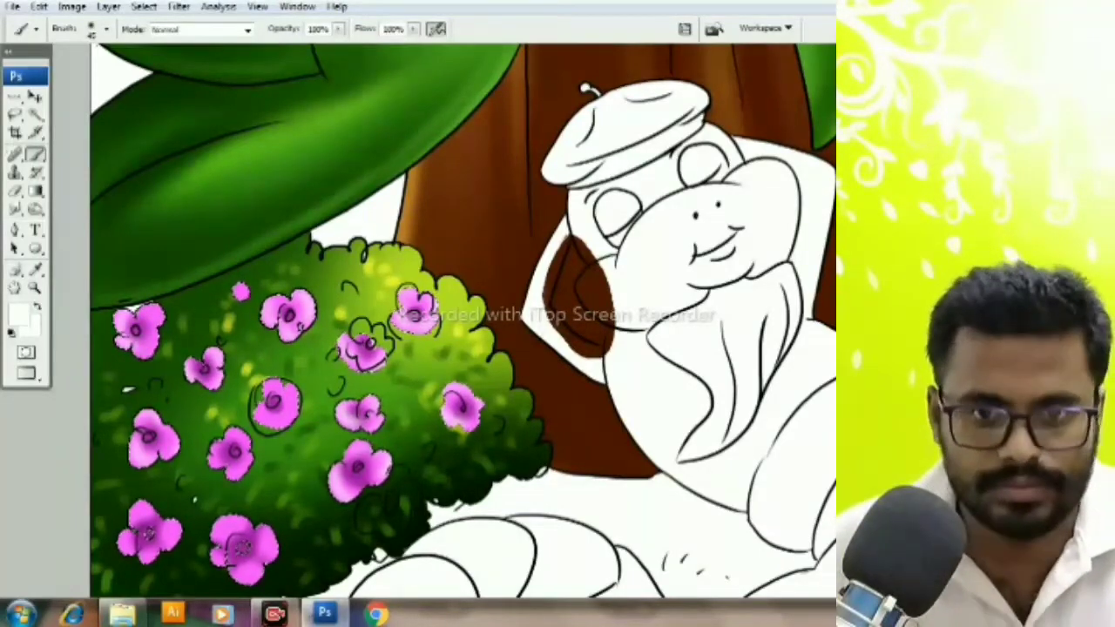
Step: Pan across the left bush and its flowers to inspect them
drag(435, 349, 564, 224)
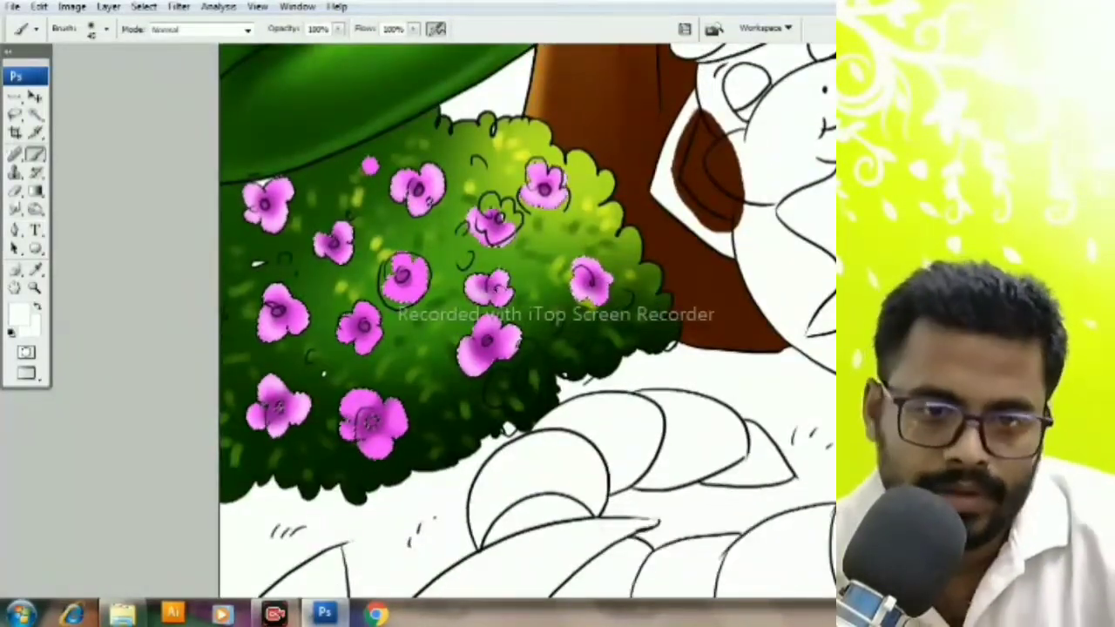
drag(523, 313, 561, 364)
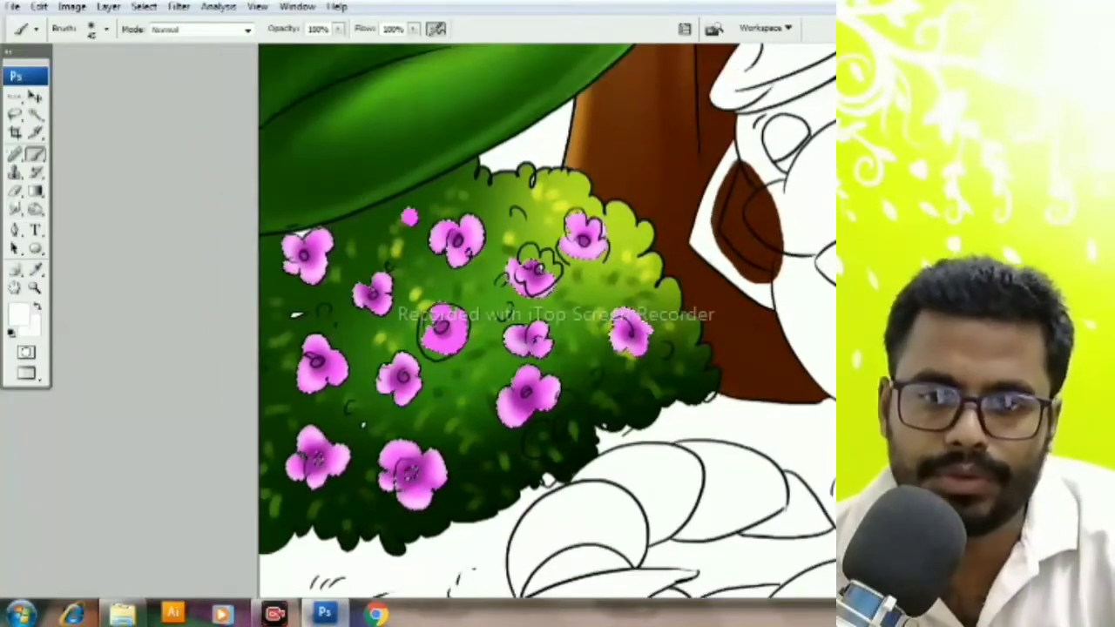
mouse_move(562, 507)
mouse_down()
mouse_move(520, 469)
mouse_move(475, 494)
mouse_up()
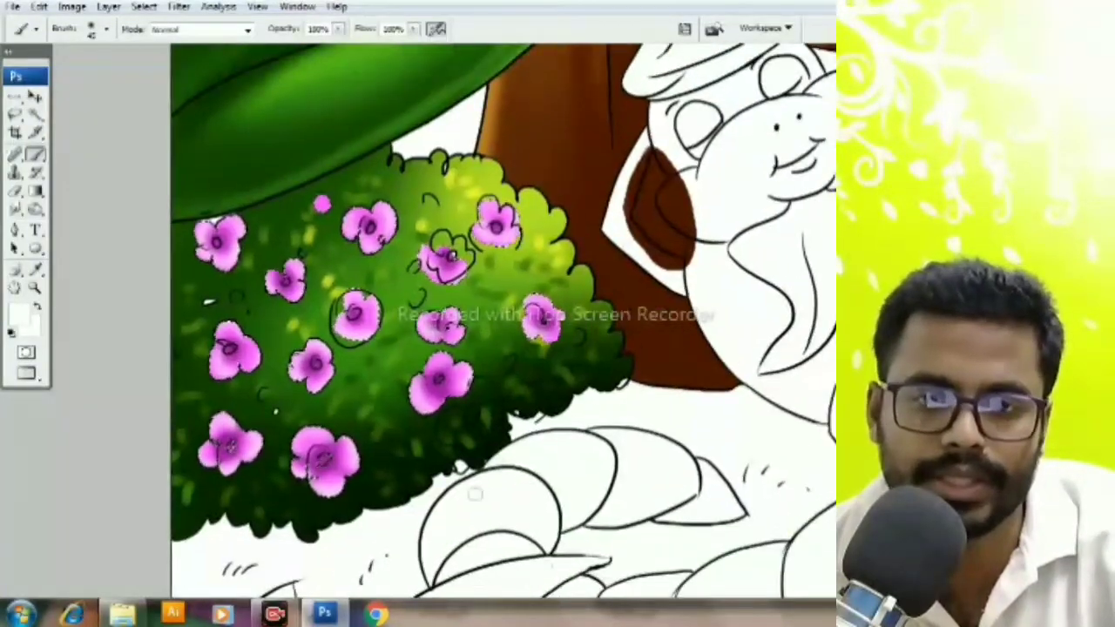
key(ctrl+0)
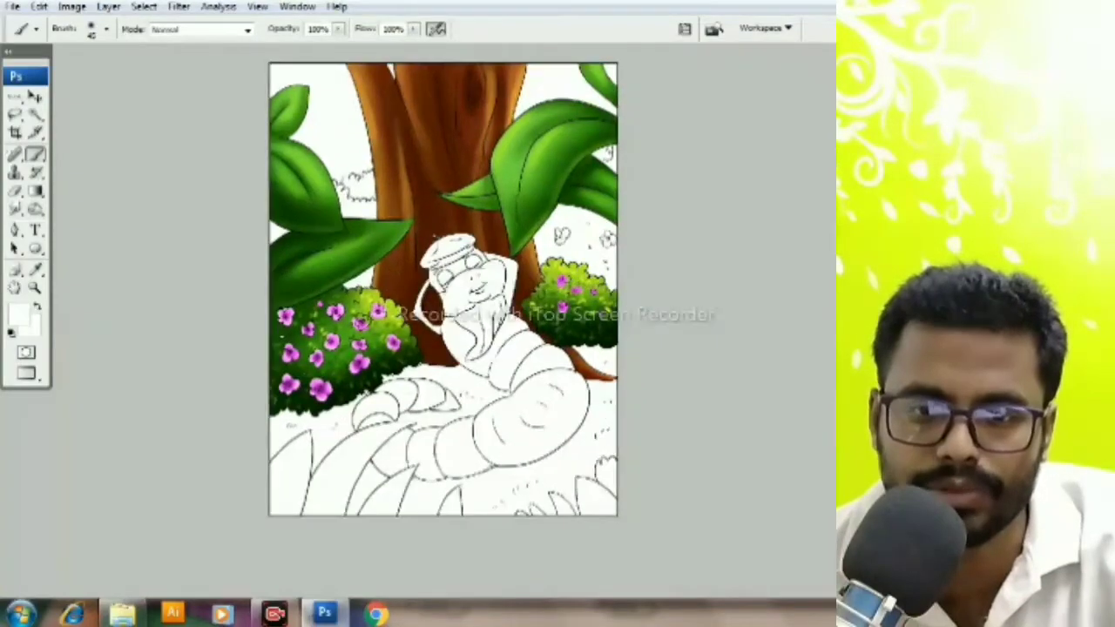
scroll(453, 374, up, 2)
scroll(453, 374, up, 2)
scroll(452, 374, up, 2)
Step: Sample a new paint colour and brush soft light highlights onto the left bush's flowers
alt+click(533, 467)
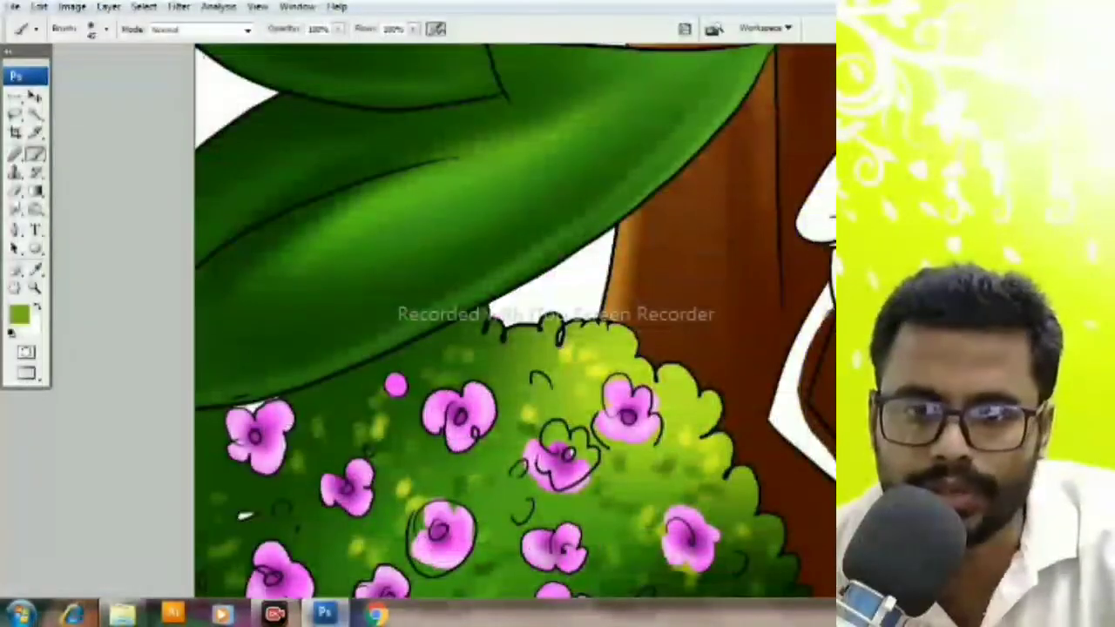
scroll(525, 336, down, 3)
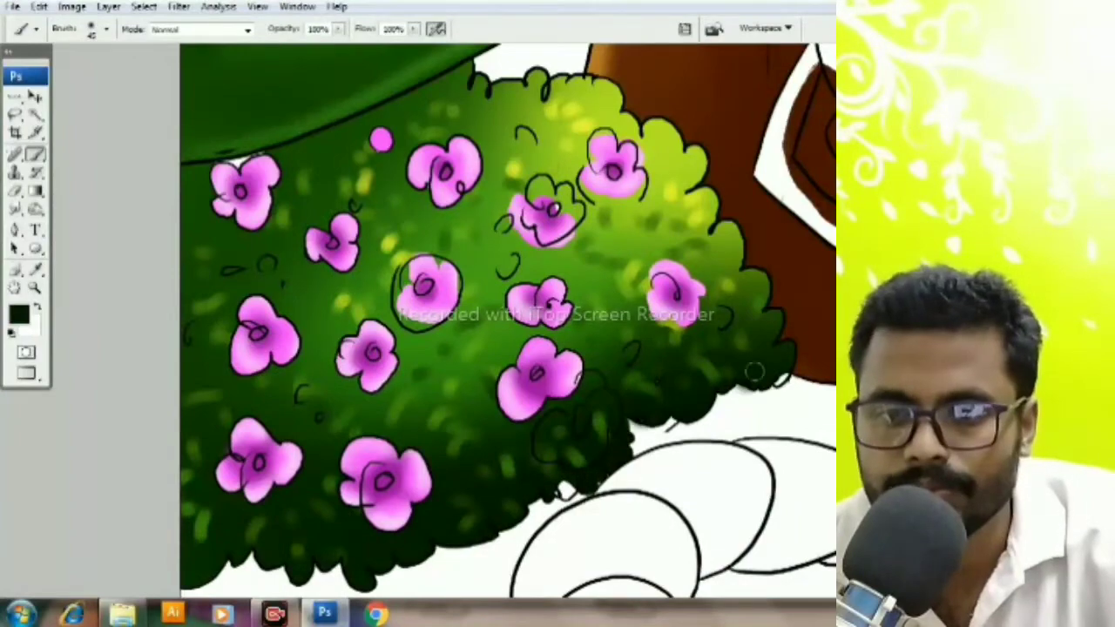
scroll(608, 439, down, 2)
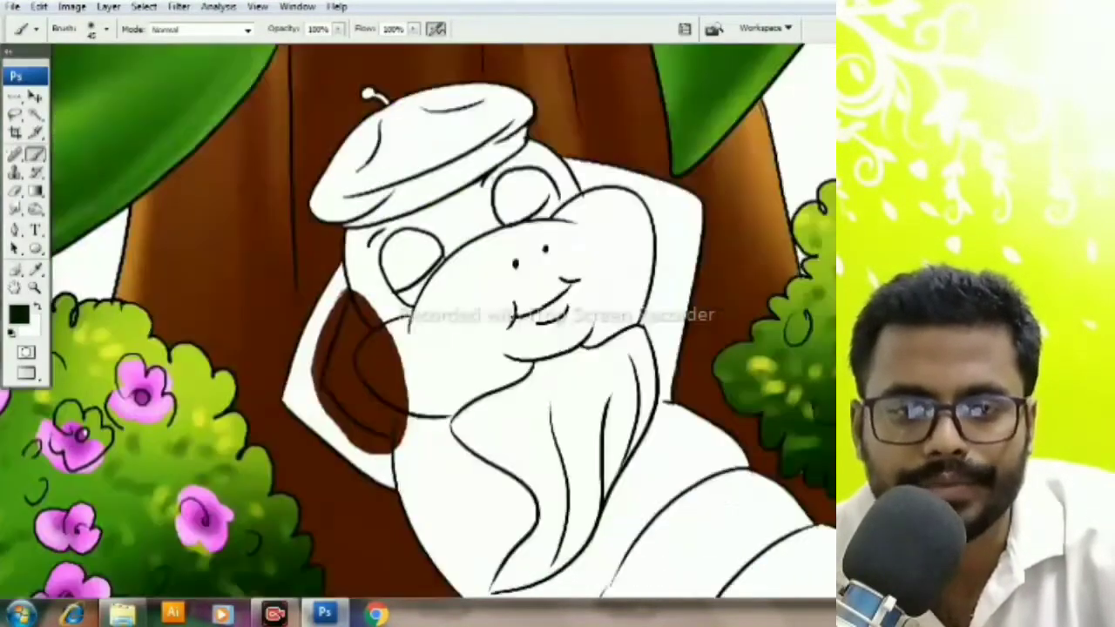
scroll(545, 398, down, 2)
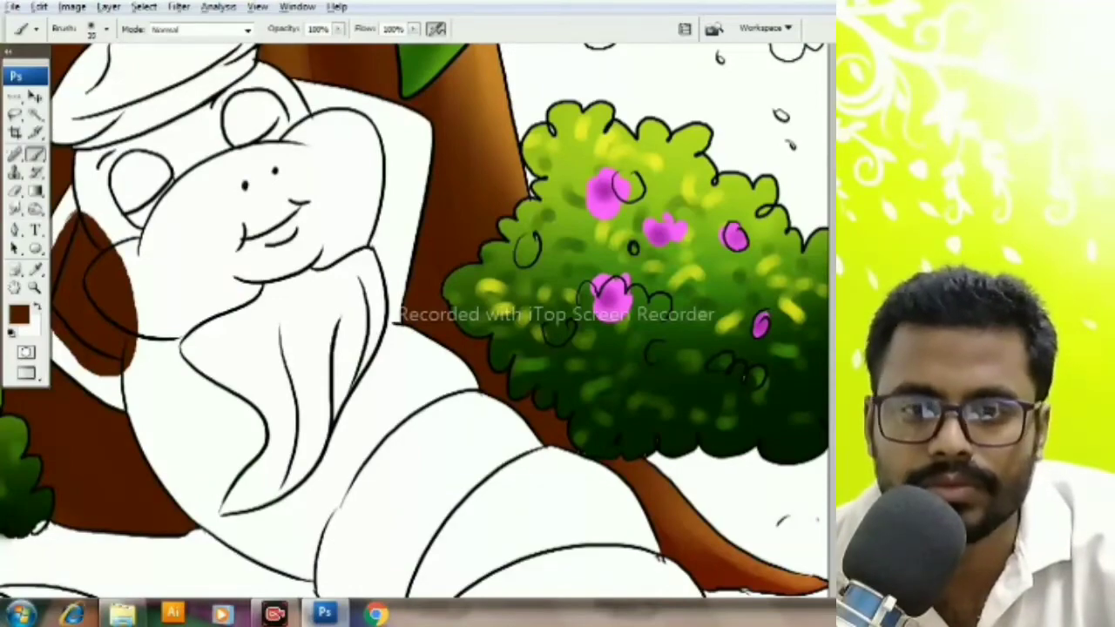
key(ctrl+minus)
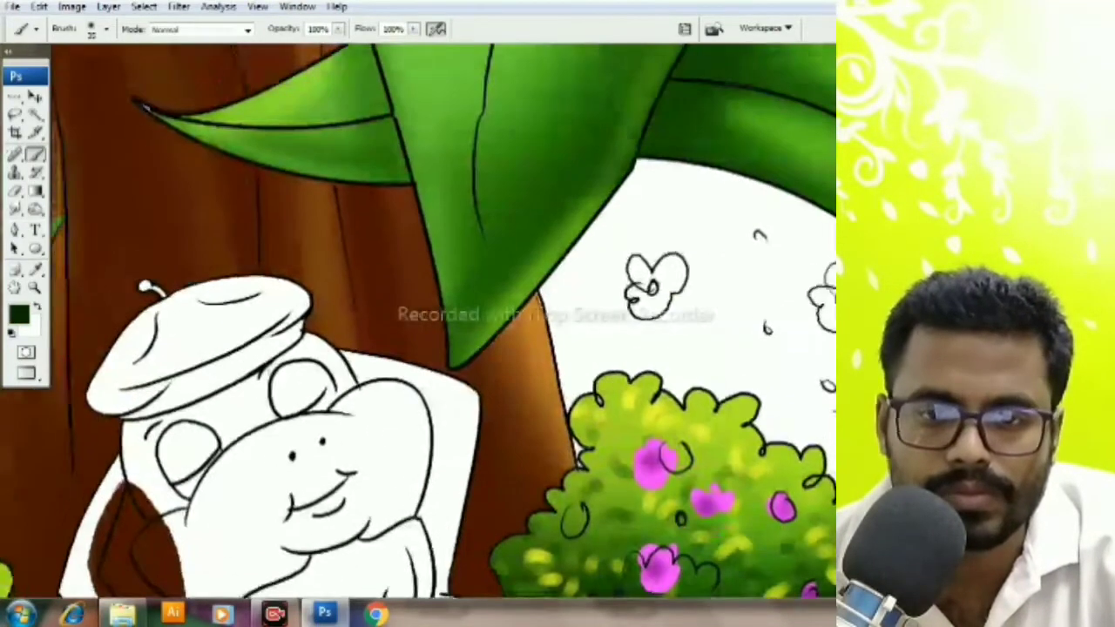
key(ctrl+minus)
scroll(296, 277, up, 3)
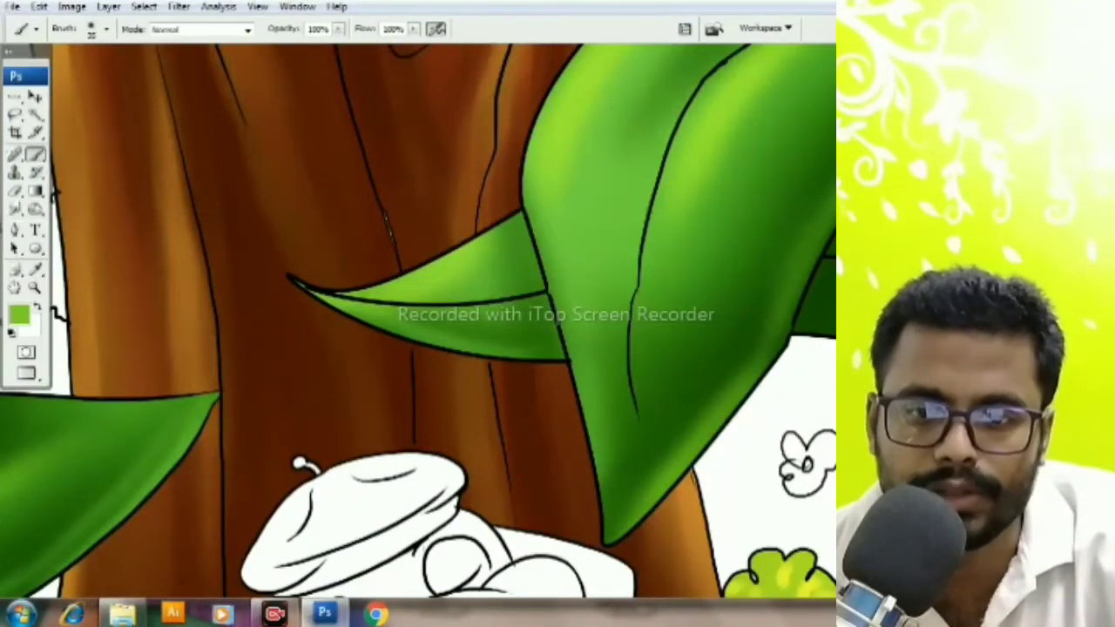
key(ctrl+minus)
key(ctrl+minus)
key(ctrl+minus)
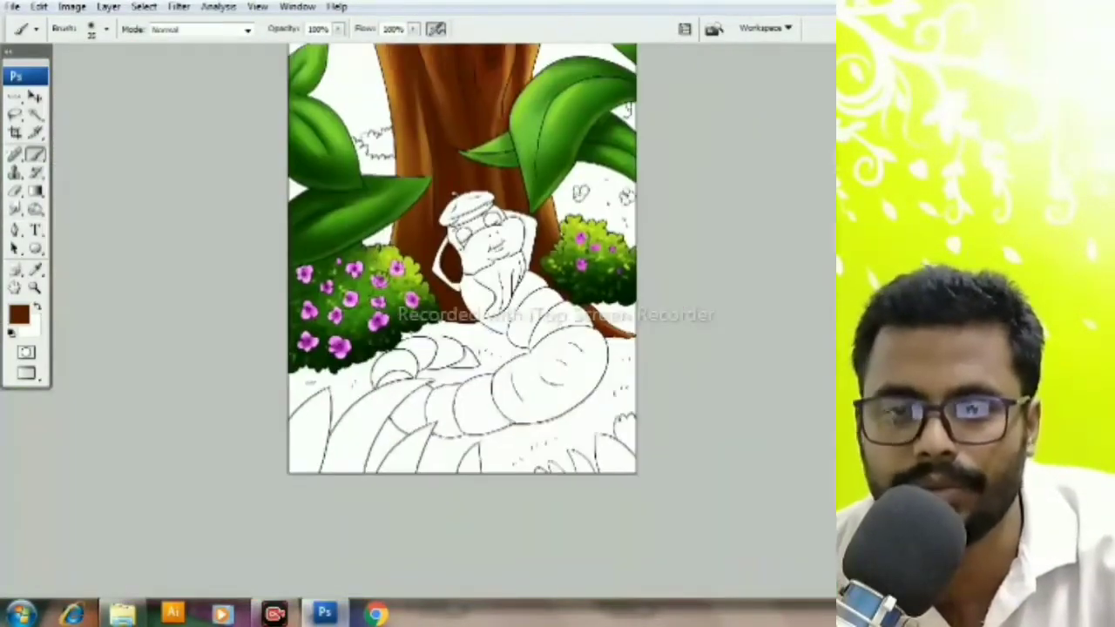
Step: Select the background bushes and shift their hue to a deeper teal green
key(w)
click(627, 344)
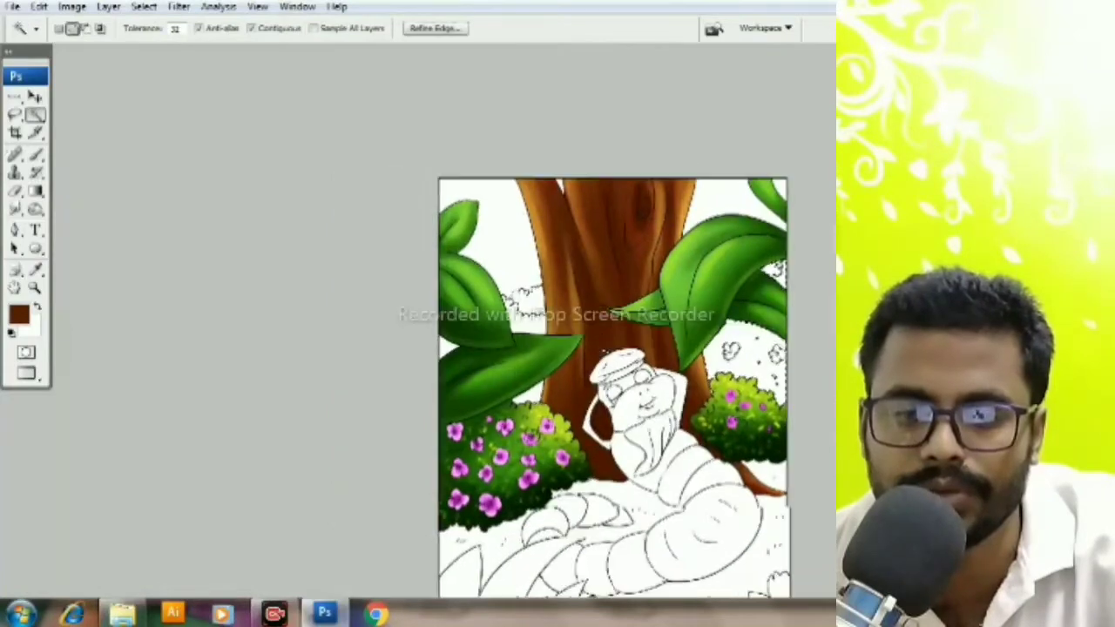
scroll(599, 388, right, 1)
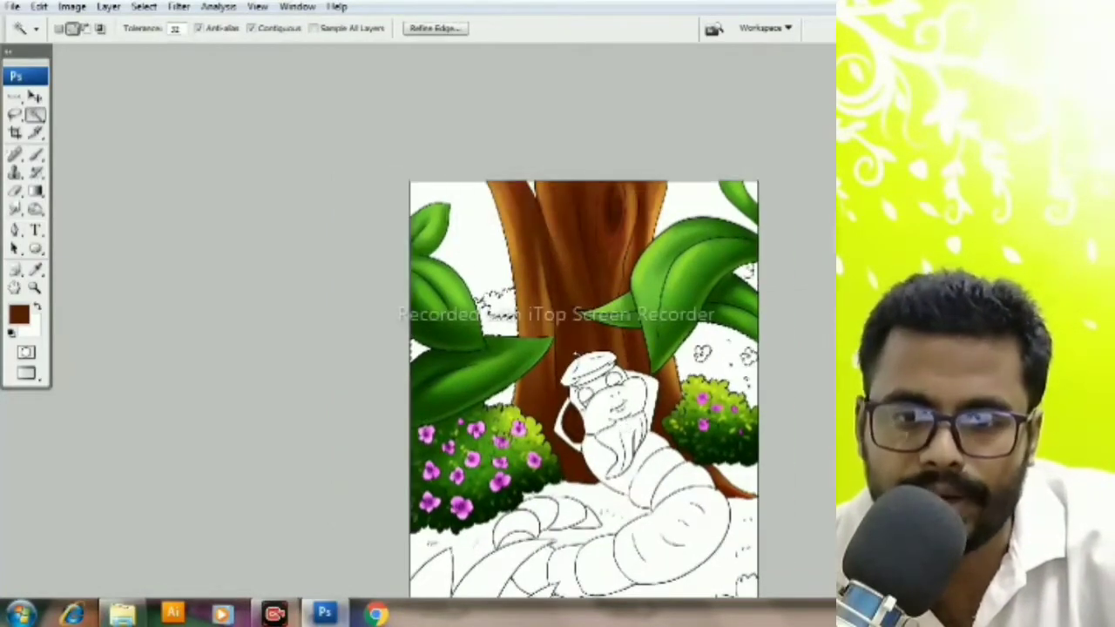
key(b)
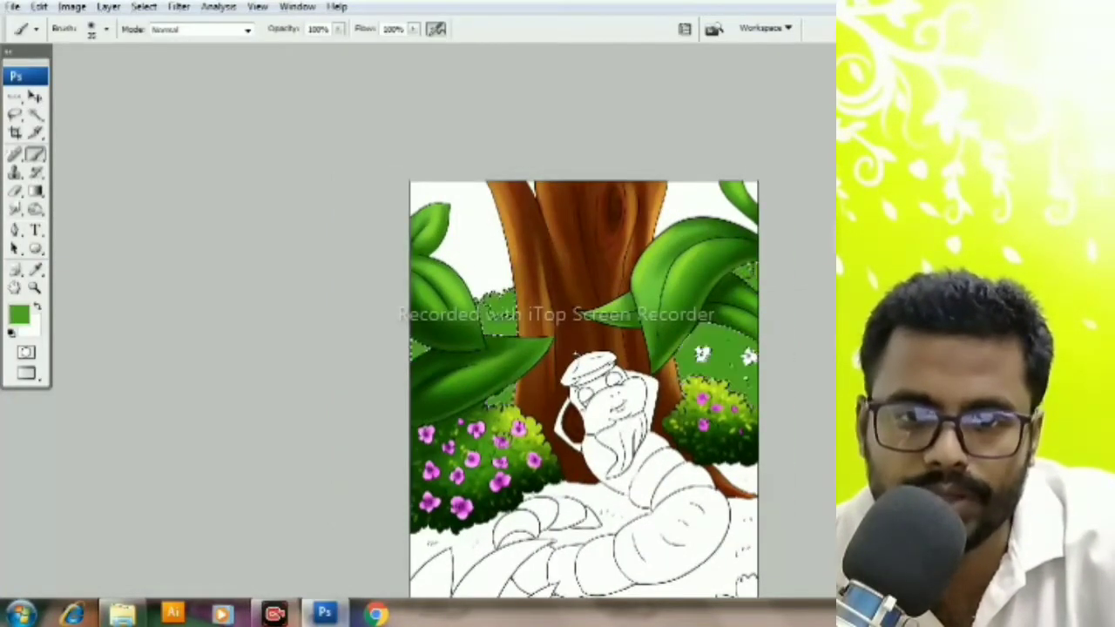
key(ctrl+u)
key(shift+Up)
key(shift+Up)
key(shift+Up)
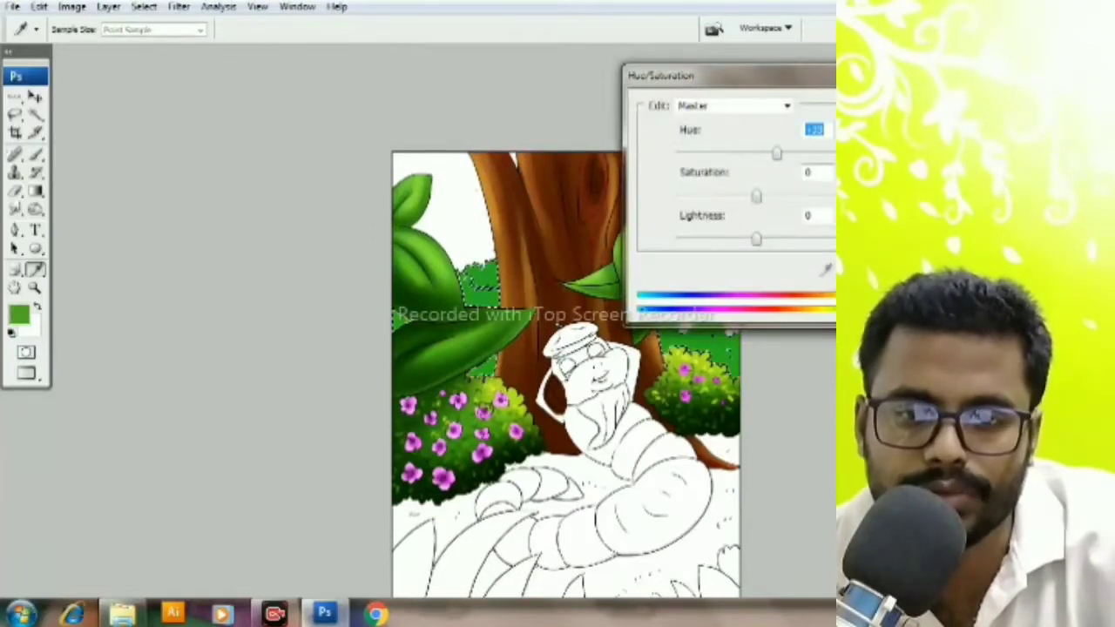
key(Return)
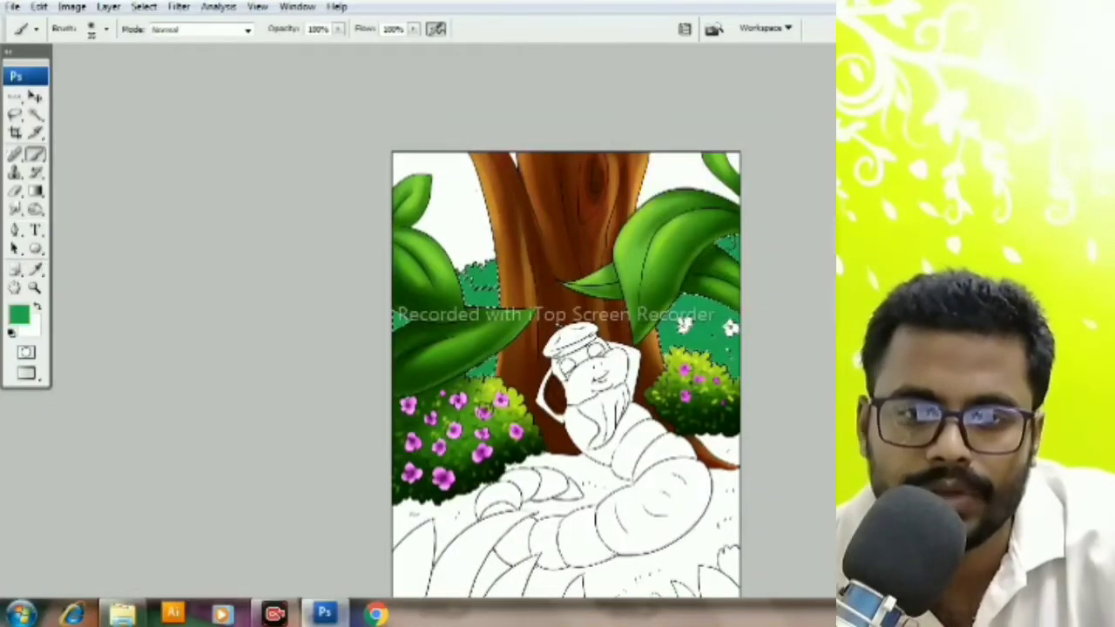
Step: Set darker and then lighter green paint colours for the background bushes
click(18, 314)
key(Return)
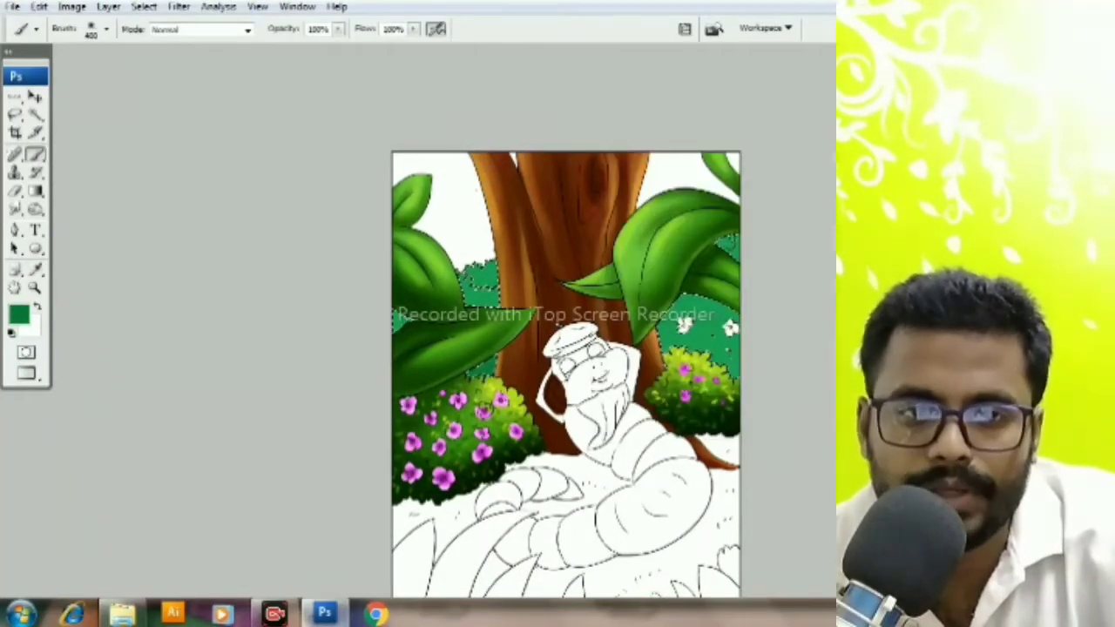
click(18, 315)
click(779, 241)
key(Return)
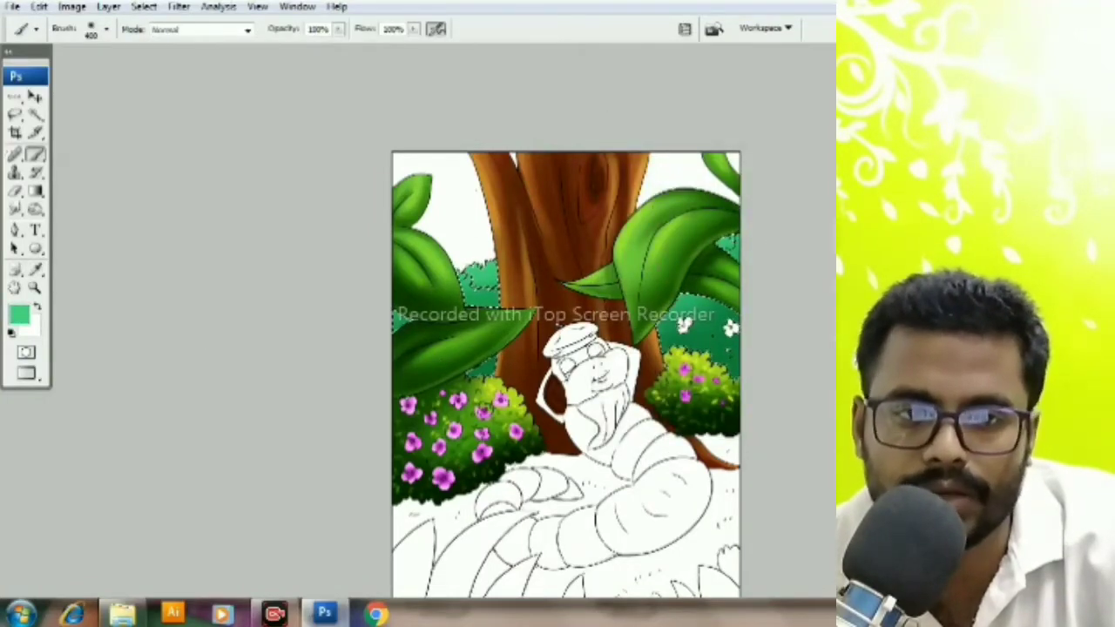
Step: Paint dark green shading and leafy texture over the teal shrubs with a larger soft brush
key(o)
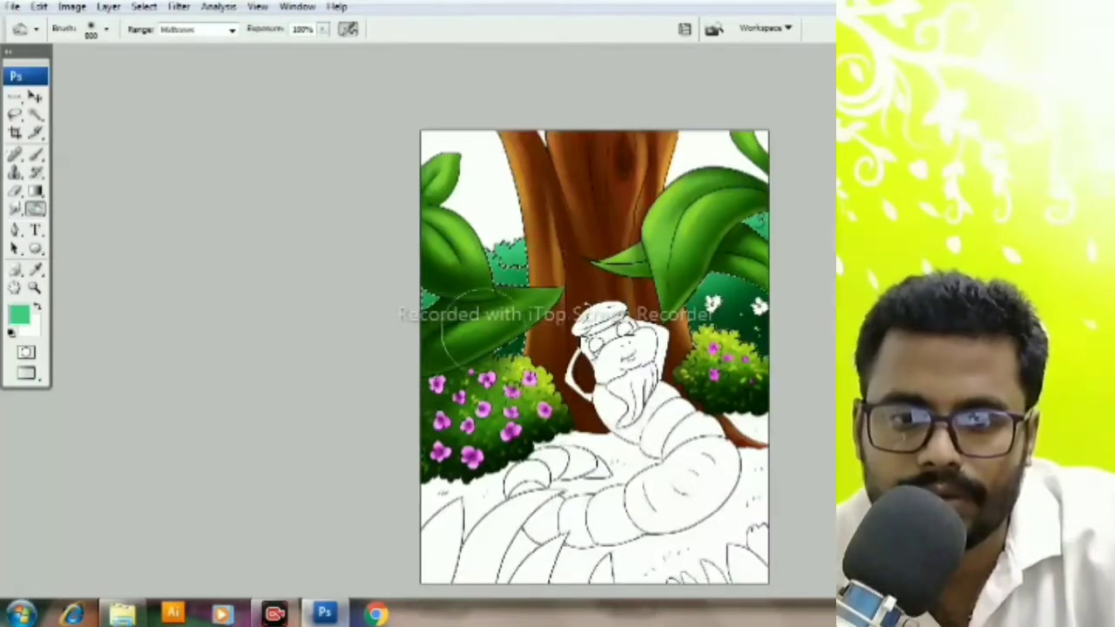
mouse_move(475, 328)
mouse_down()
mouse_move(338, 245)
mouse_move(376, 290)
mouse_move(379, 371)
mouse_up()
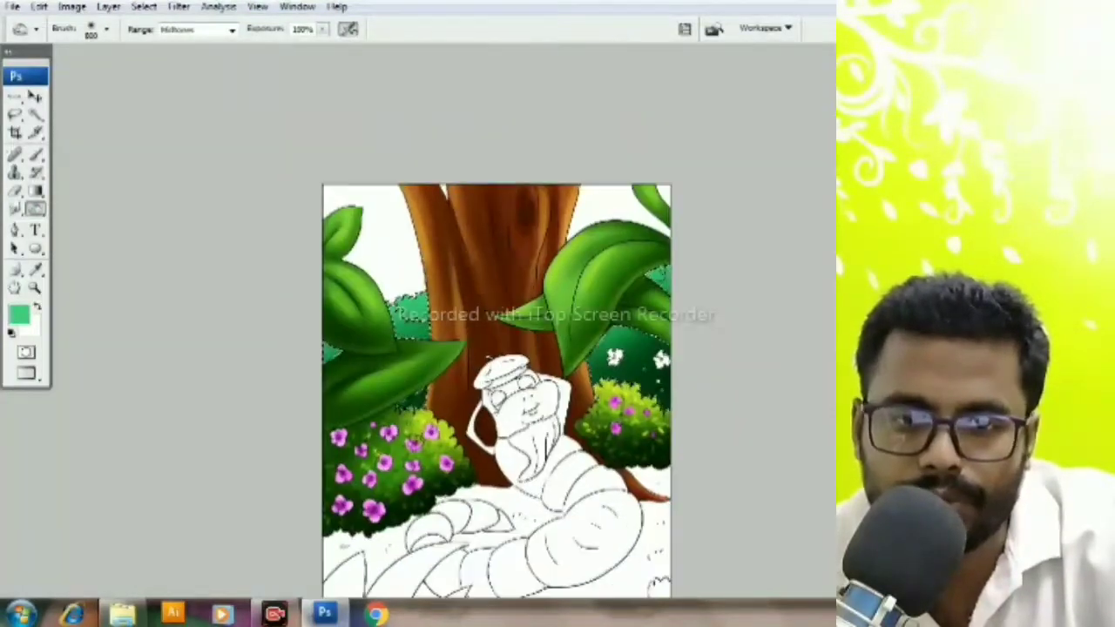
key(b)
alt+click(614, 355)
click(97, 28)
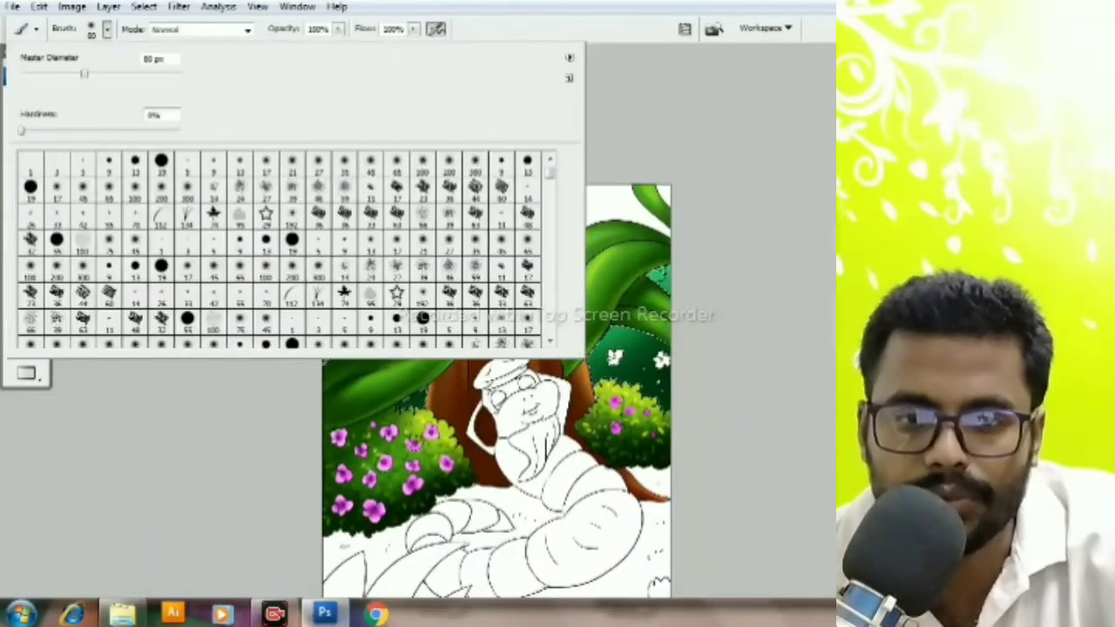
double_click(528, 165)
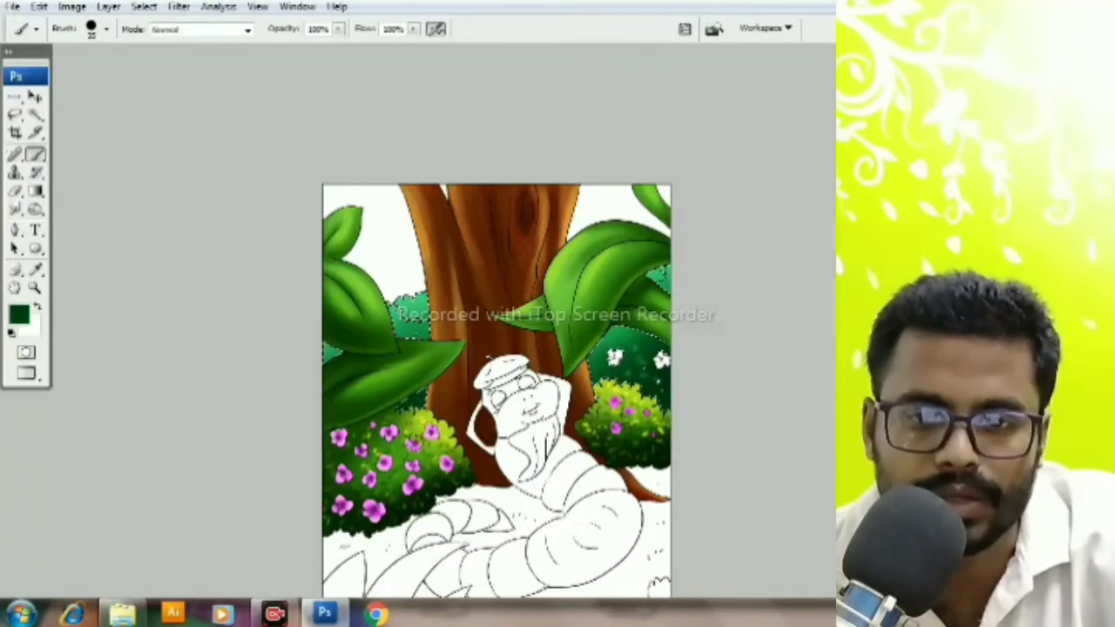
mouse_move(488, 392)
mouse_down()
mouse_move(357, 416)
mouse_move(343, 349)
mouse_move(465, 428)
mouse_up()
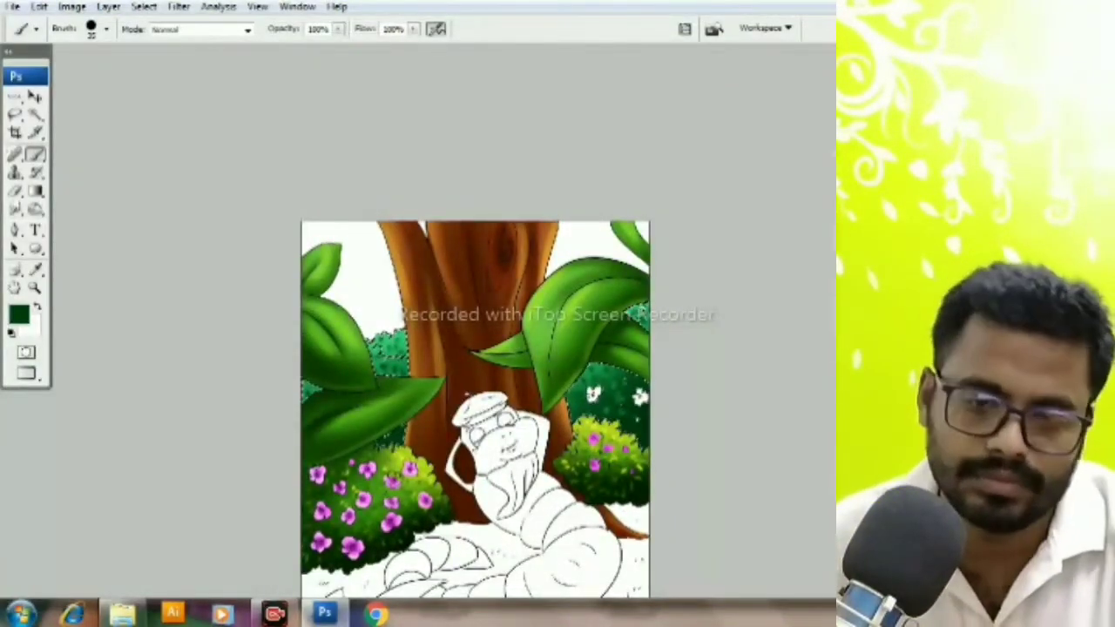
mouse_move(474, 409)
mouse_down()
mouse_move(551, 414)
mouse_move(520, 387)
mouse_up()
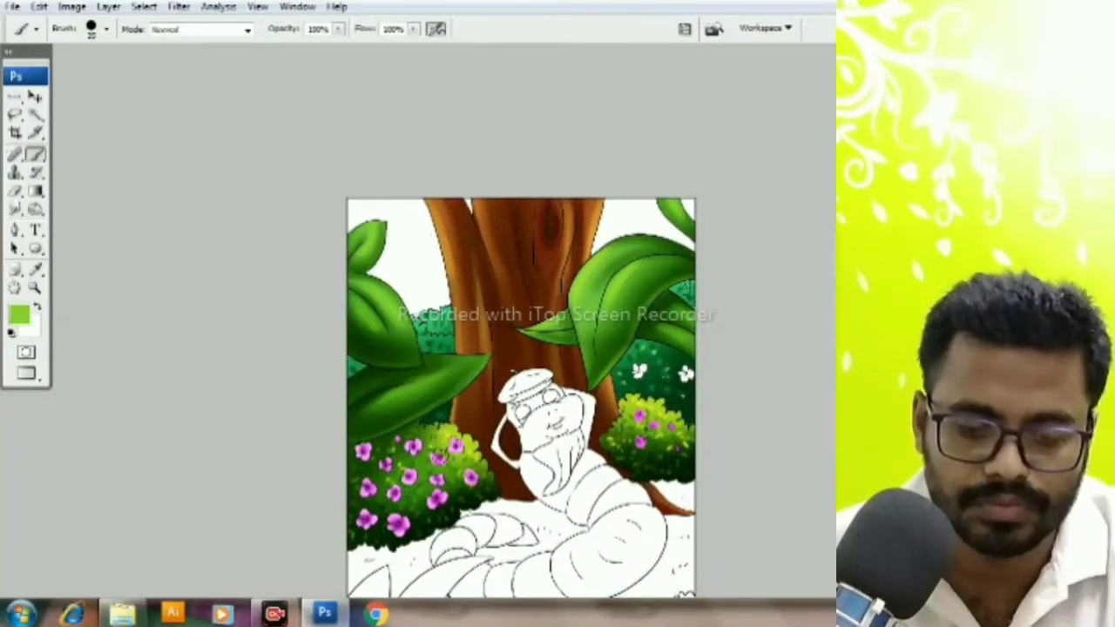
mouse_move(519, 386)
mouse_down()
mouse_move(520, 330)
mouse_move(550, 374)
mouse_move(388, 435)
mouse_move(381, 400)
mouse_up()
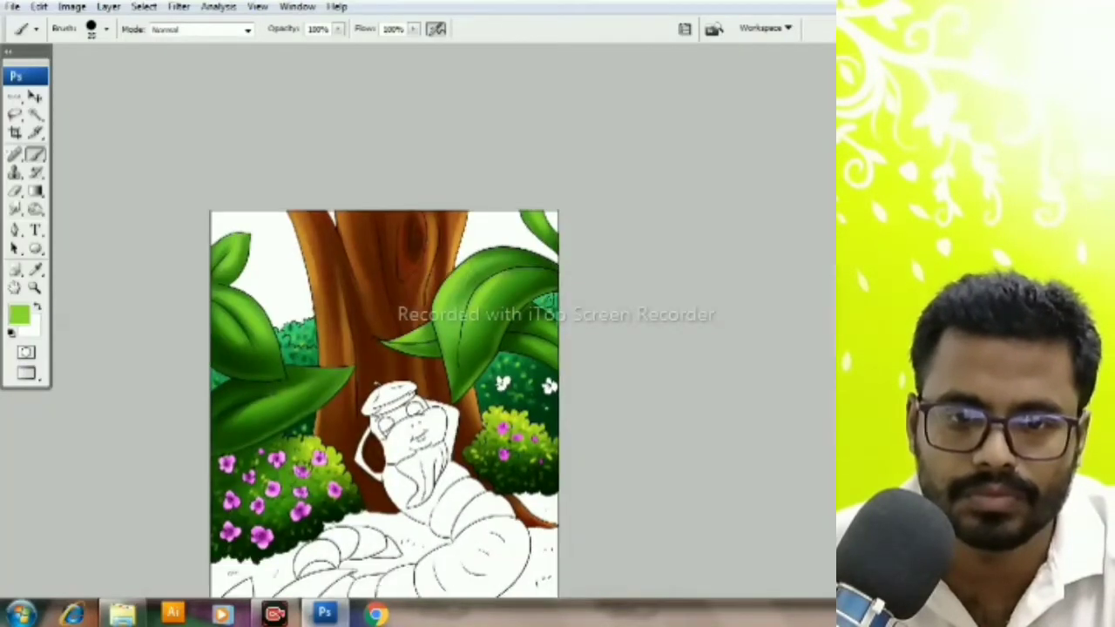
Step: Magic-wand the white background flowers and recolour them blue with Saturation +68
key(w)
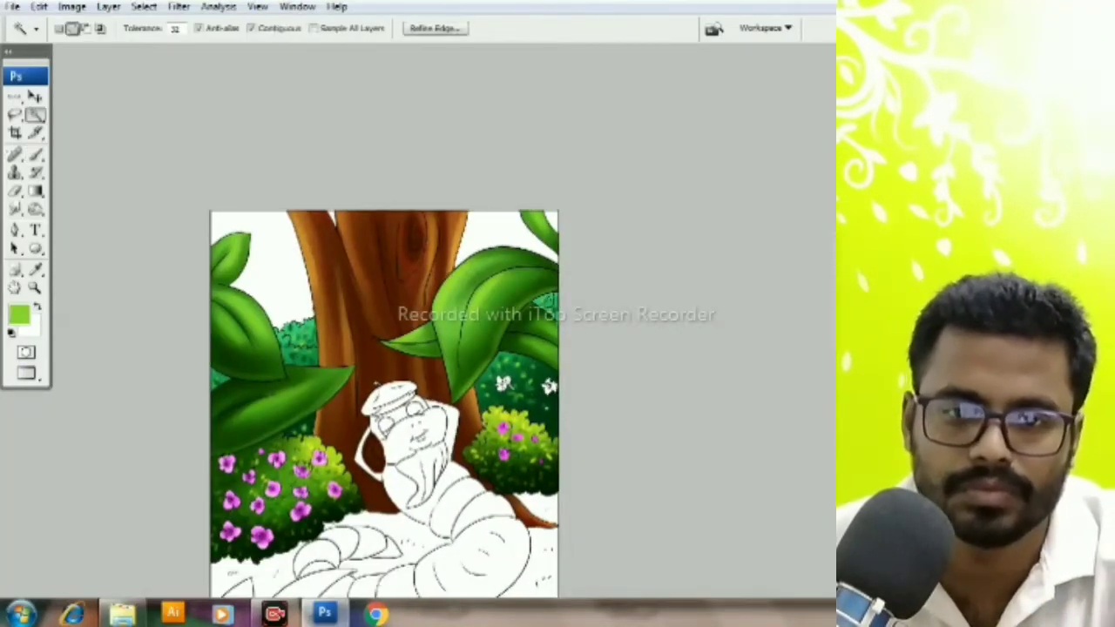
key(b)
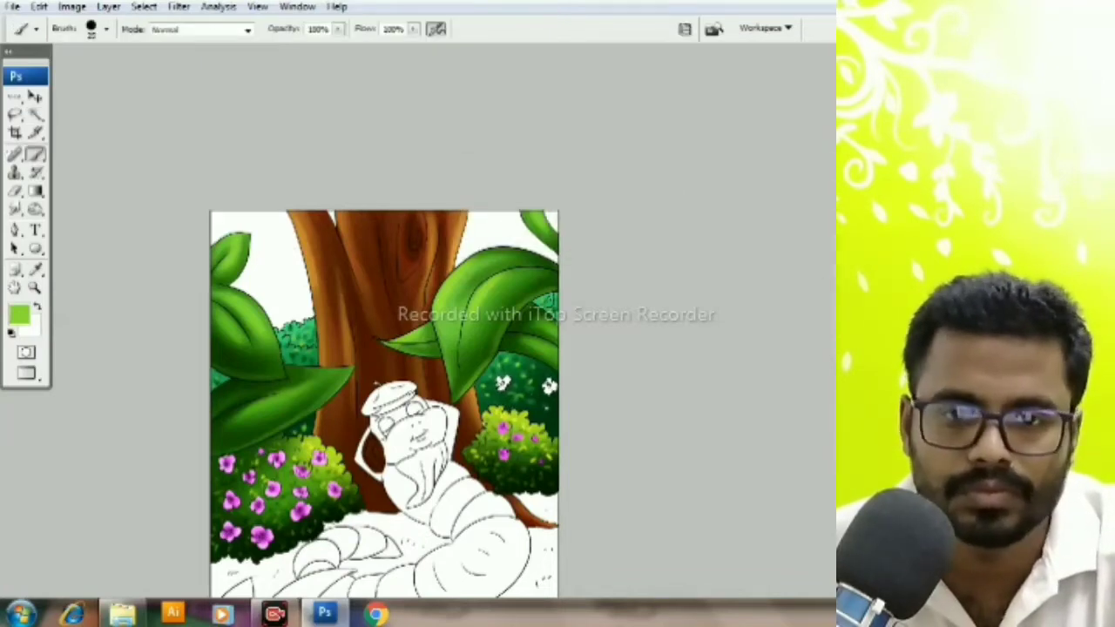
key(ctrl+u)
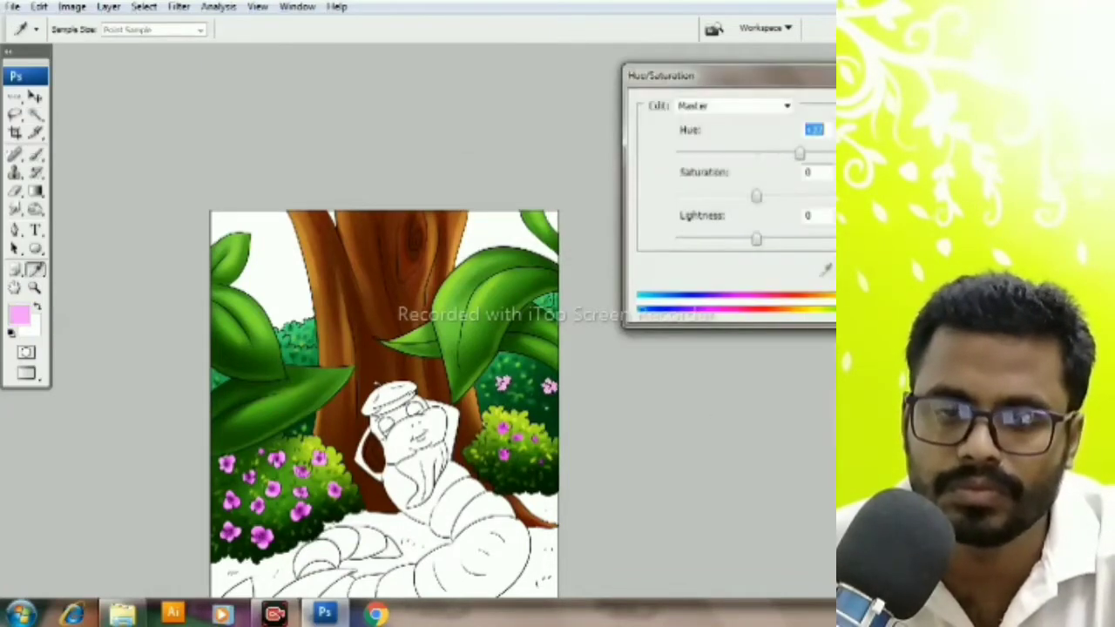
text(68)
key(Tab)
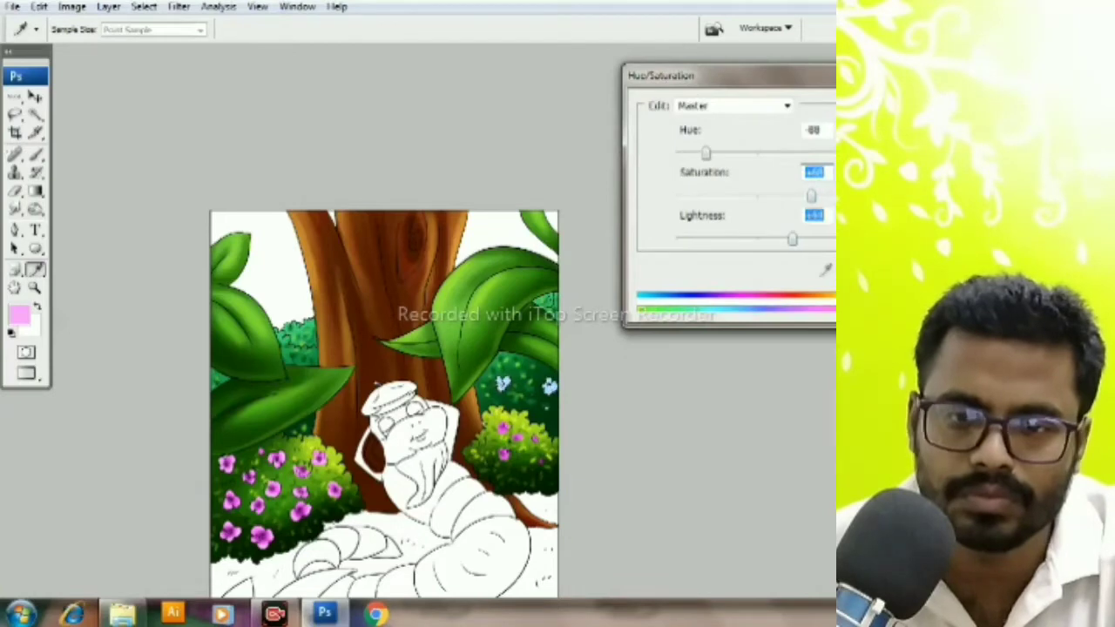
key(shift+Down)
key(shift+Down)
key(shift+Down)
key(Return)
Step: Dab pink and light cyan into the blue flower centres
key(ctrl+plus)
key(ctrl+plus)
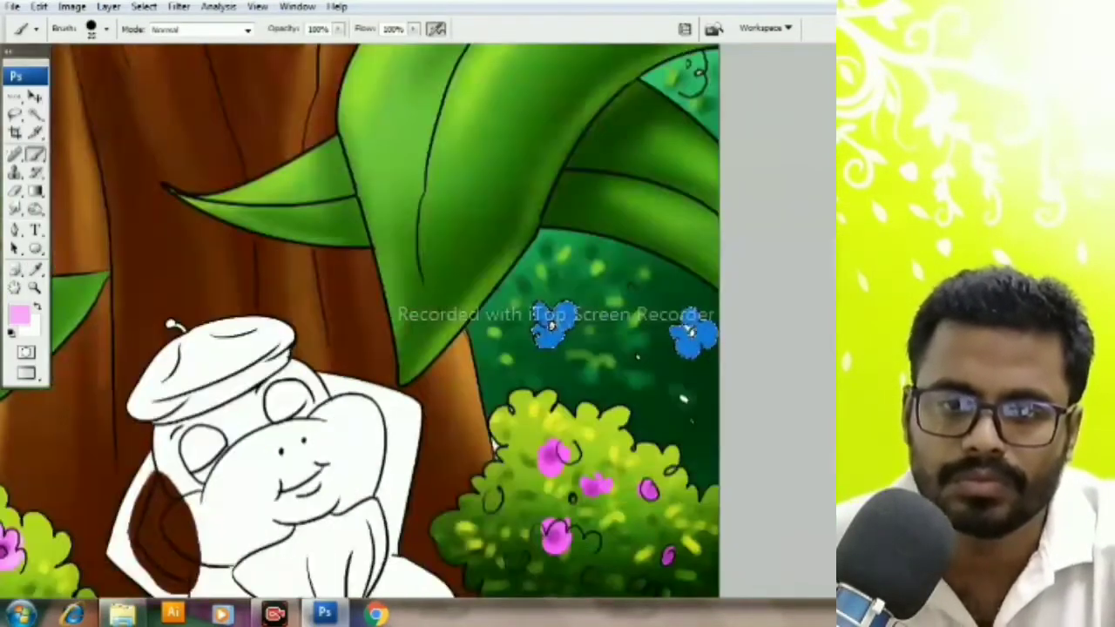
click(690, 331)
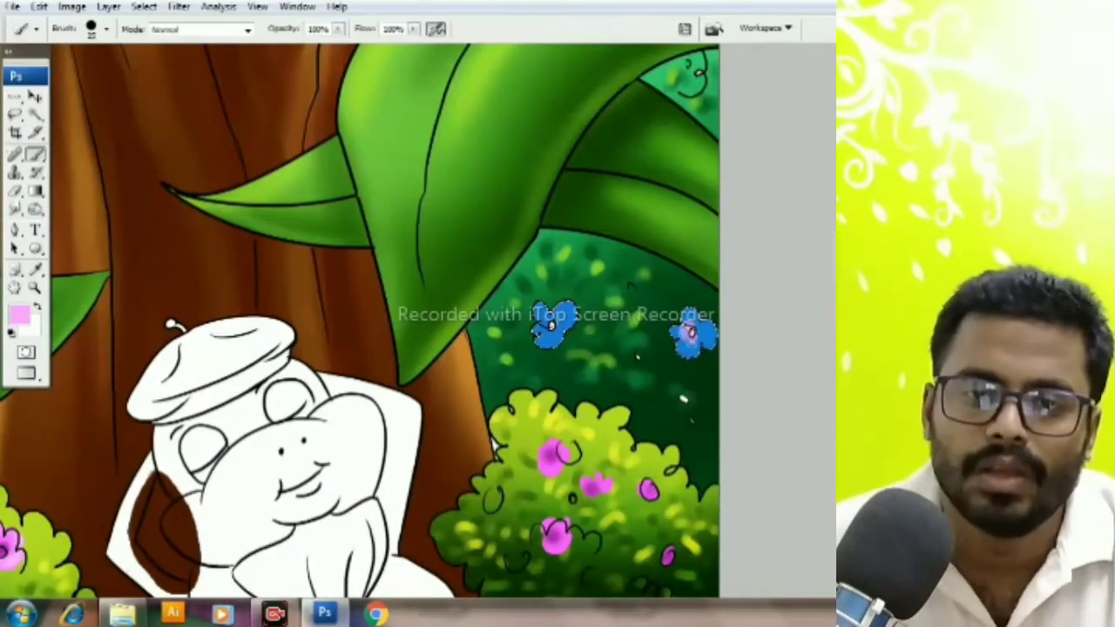
alt+click(690, 331)
click(19, 314)
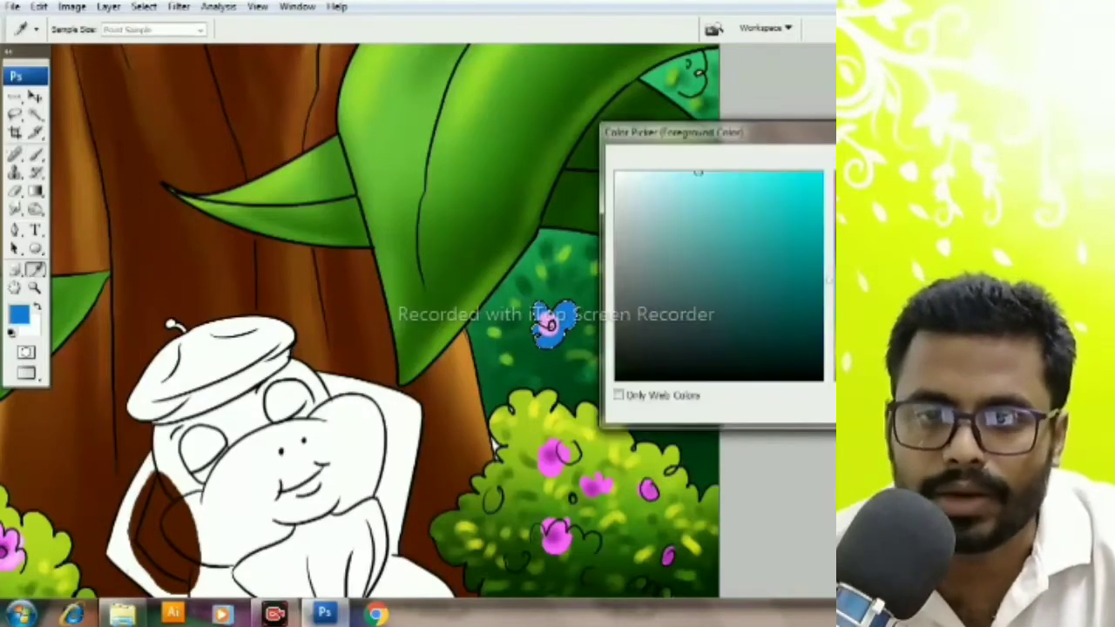
key(Return)
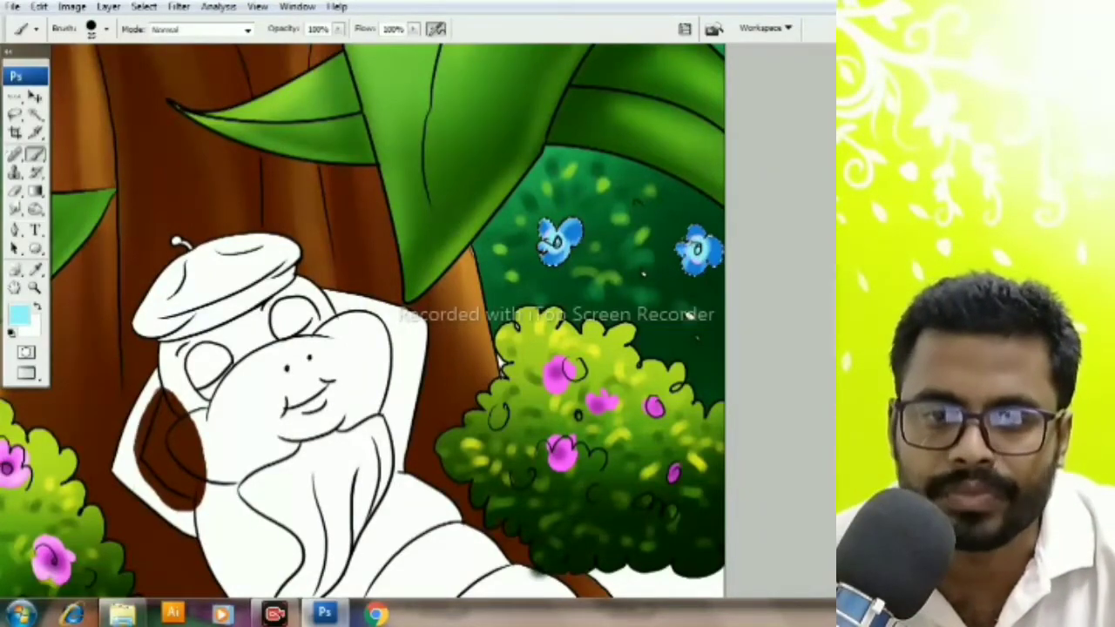
key(ctrl+0)
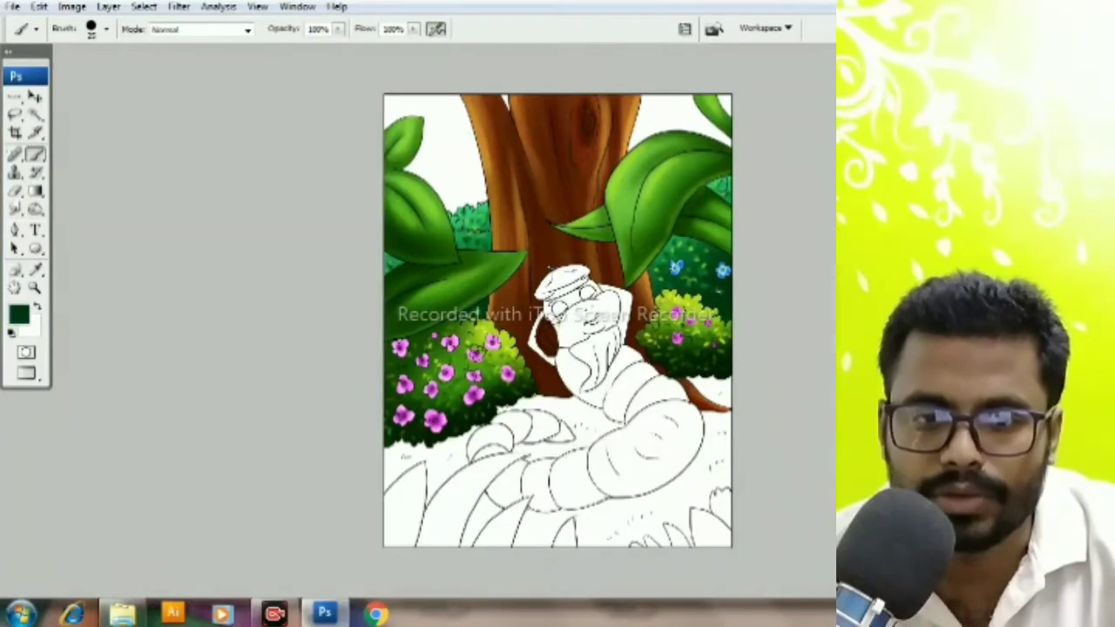
Step: Select the ground, expand the selection slightly and fill it with yellow-green
key(w)
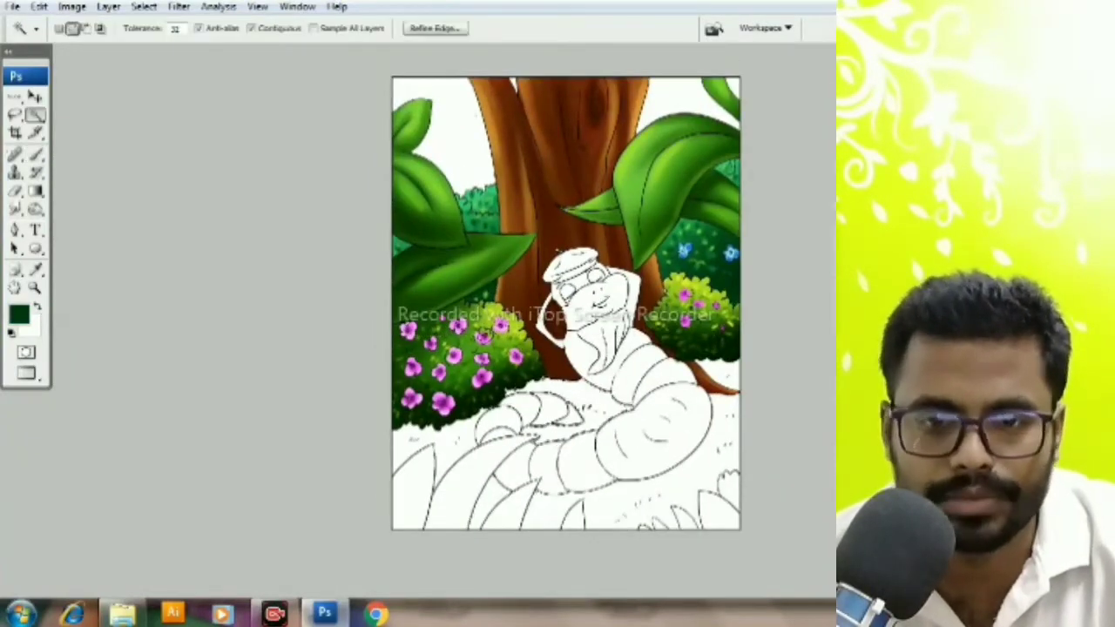
key(Return)
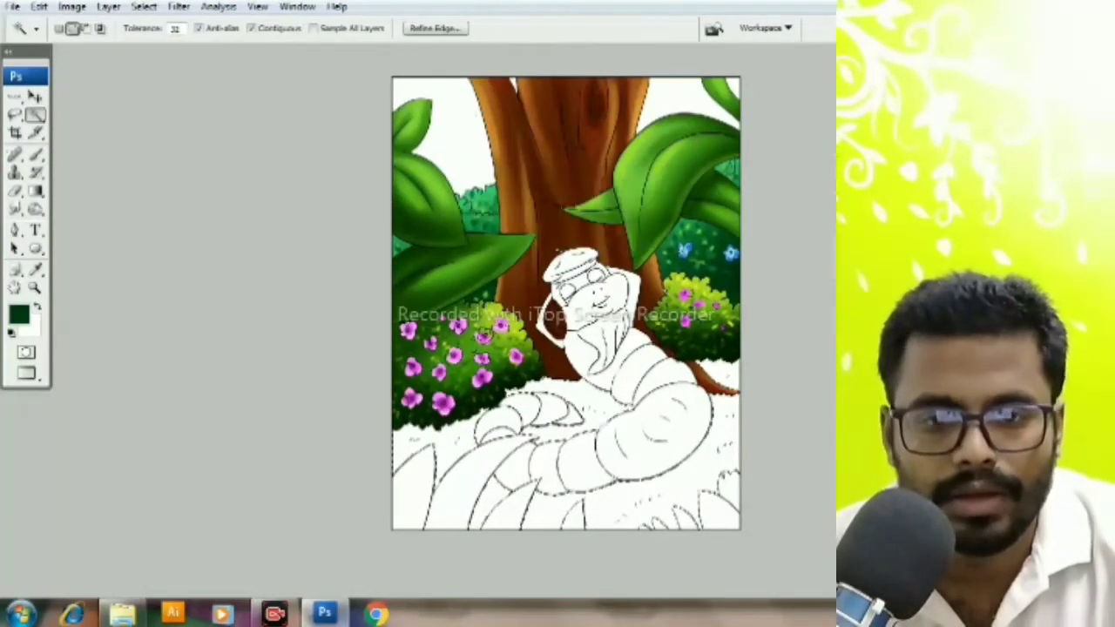
key(b)
key(alt+BackSpace)
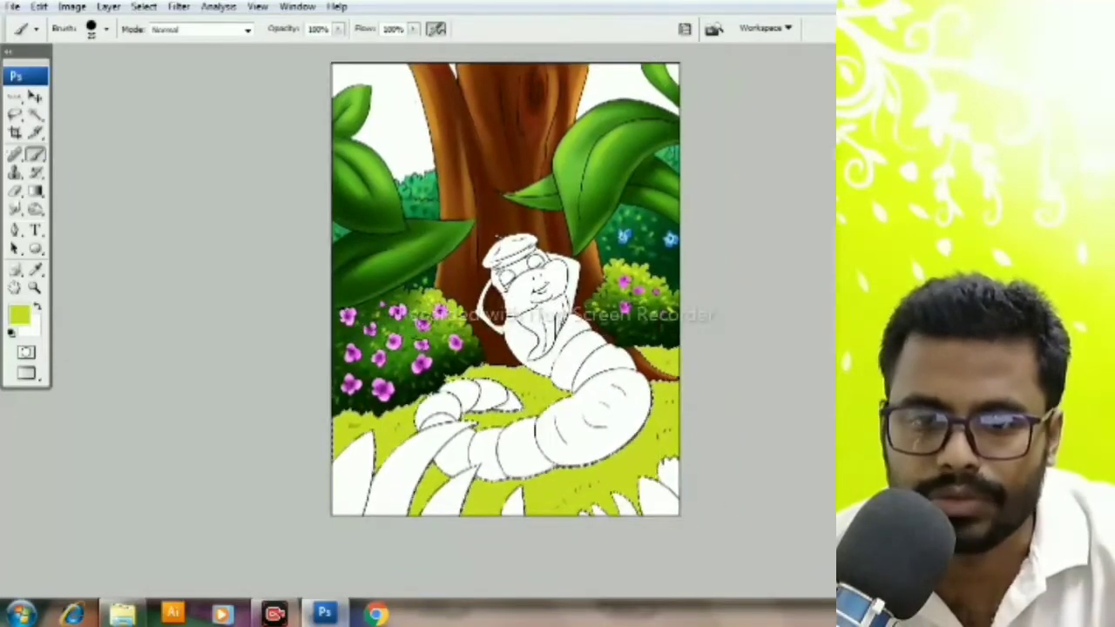
Step: Shade the ground edges in darker green with a 400 px soft brush
click(97, 29)
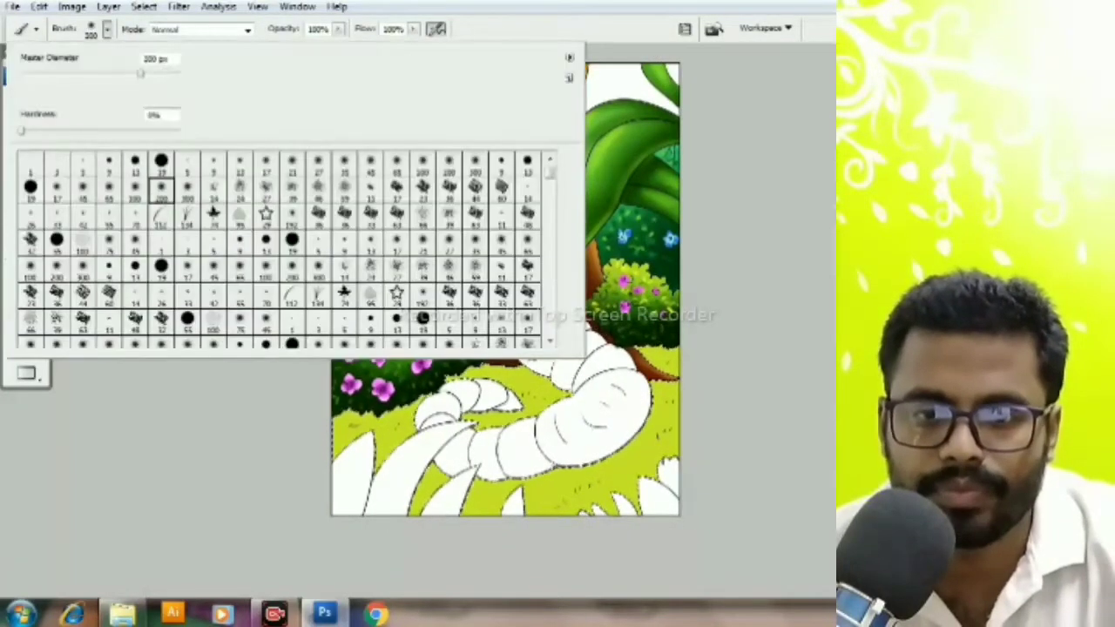
mouse_move(614, 384)
mouse_down()
mouse_move(661, 471)
mouse_move(479, 409)
mouse_up()
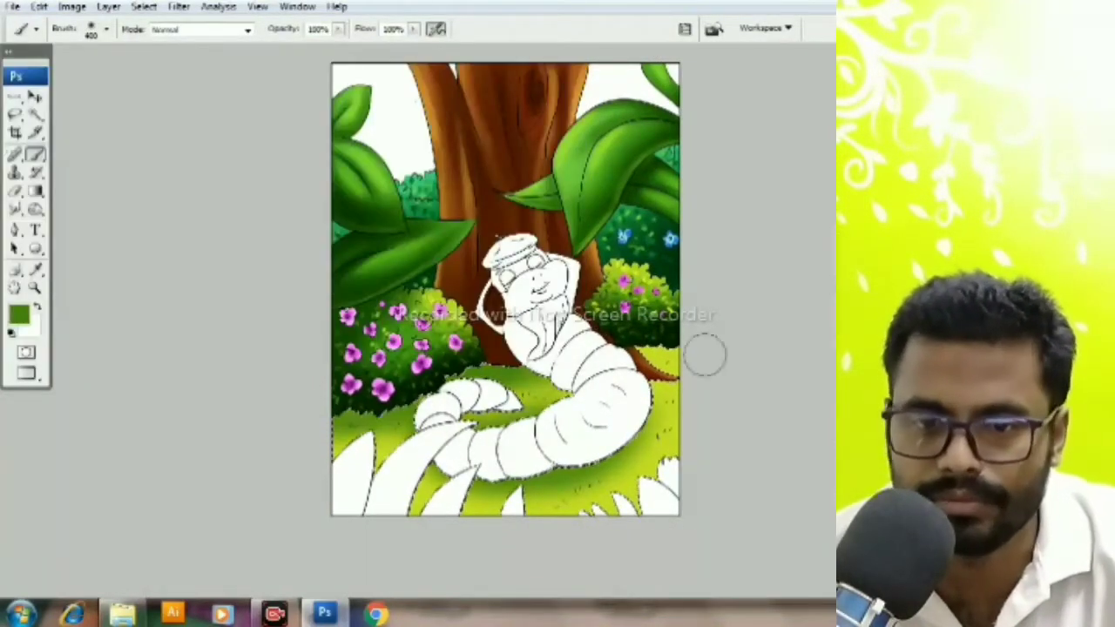
mouse_move(582, 530)
mouse_down()
mouse_move(453, 514)
mouse_move(357, 439)
mouse_up()
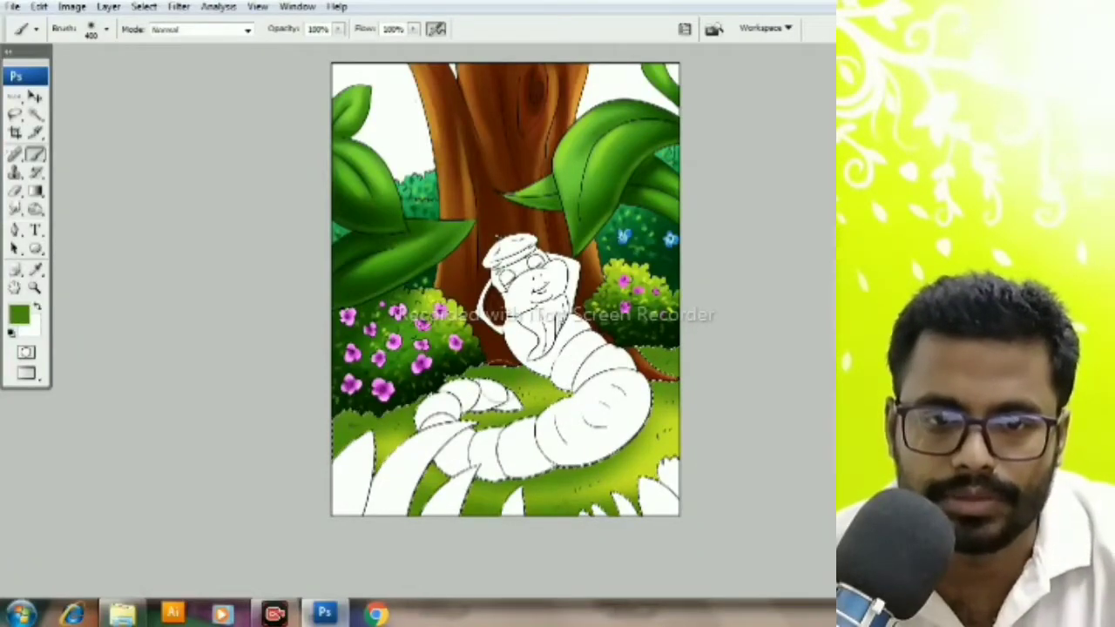
drag(759, 396, 703, 404)
alt+click(591, 418)
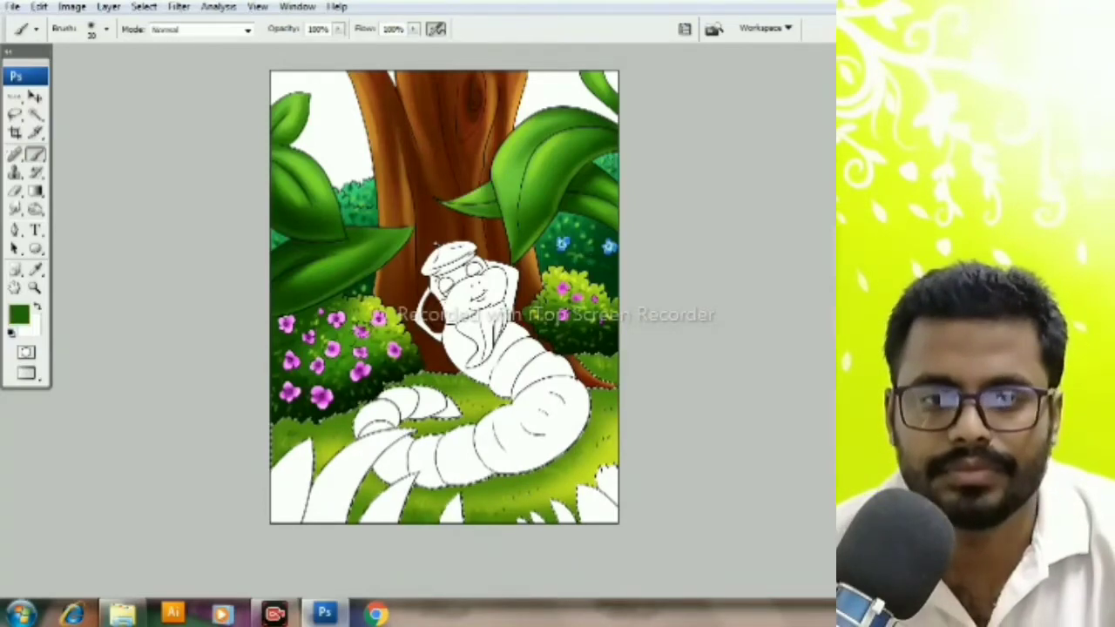
drag(444, 296, 384, 257)
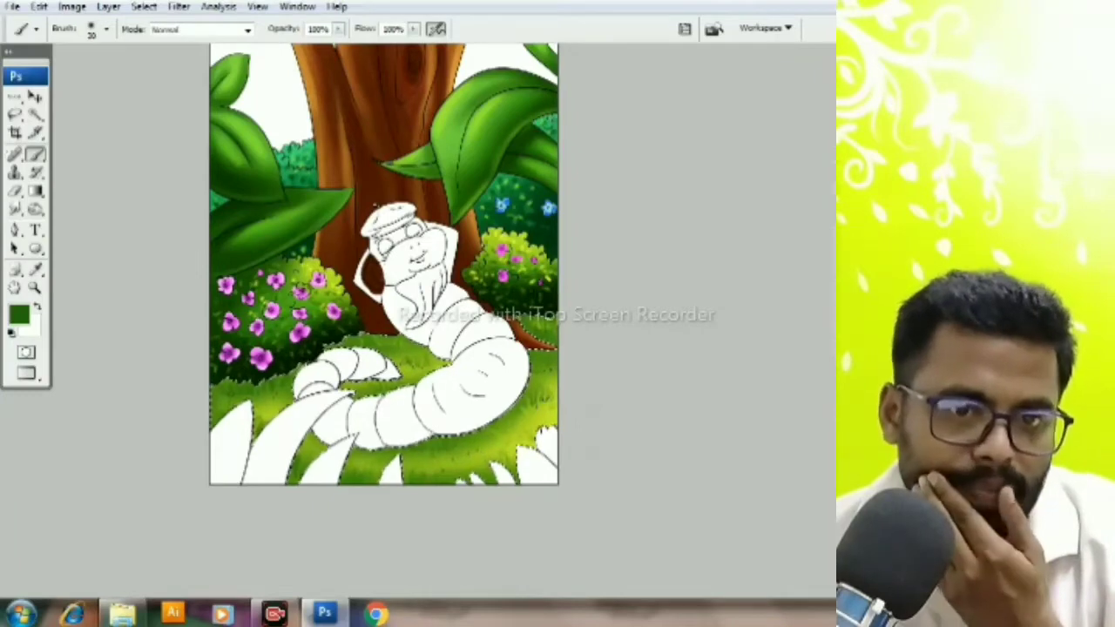
key(o)
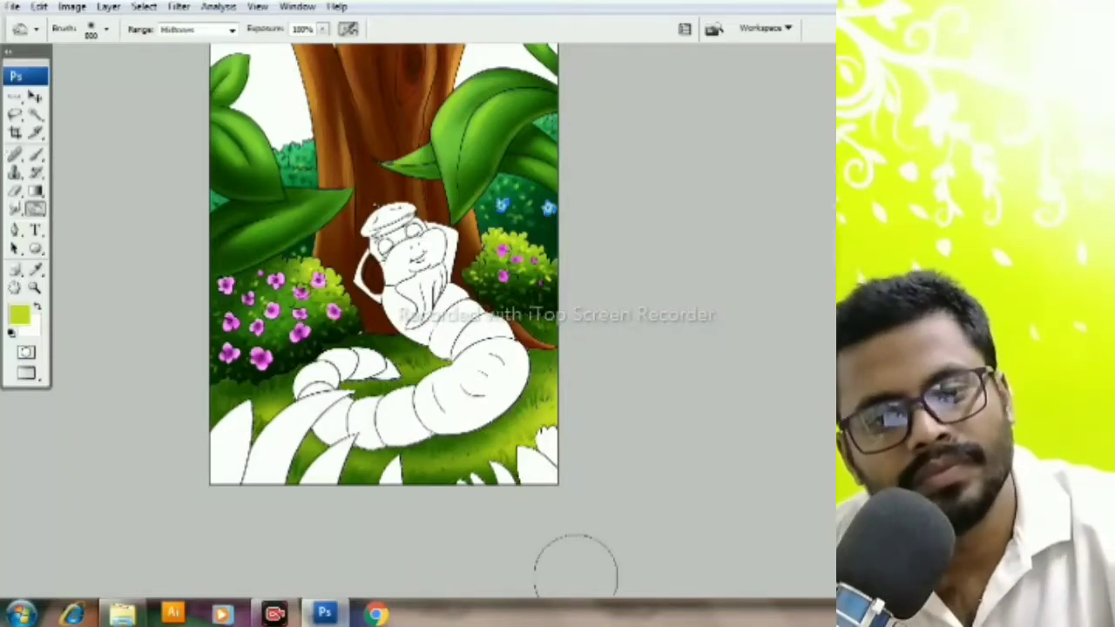
Step: Select the white foreground grass leaves with the Magic Wand and refine the selection
key(b)
key(d)
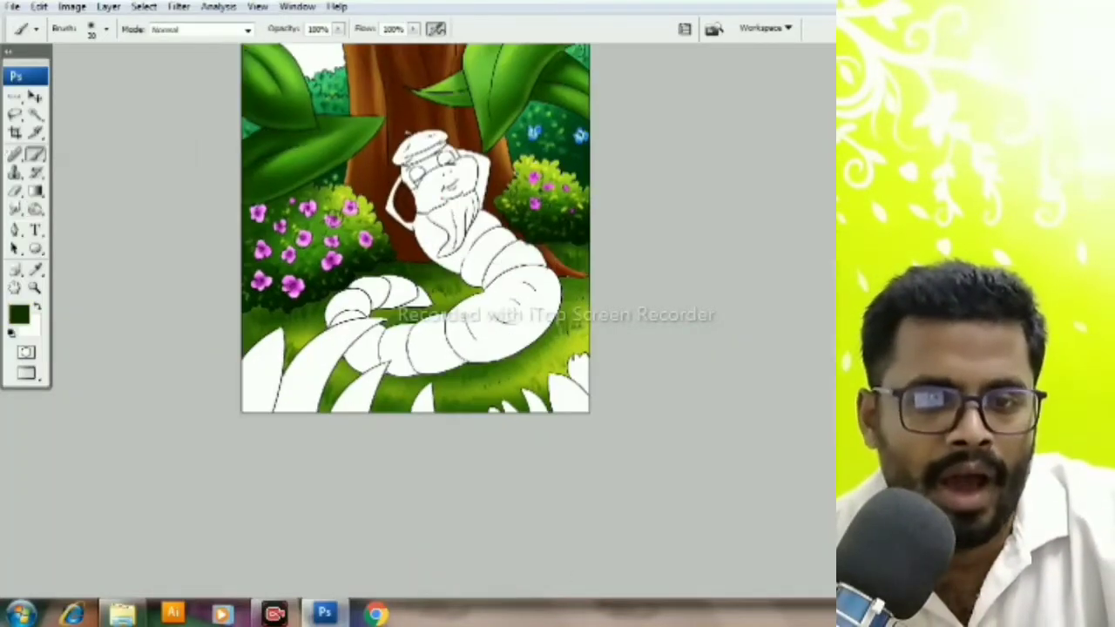
key(w)
click(261, 383)
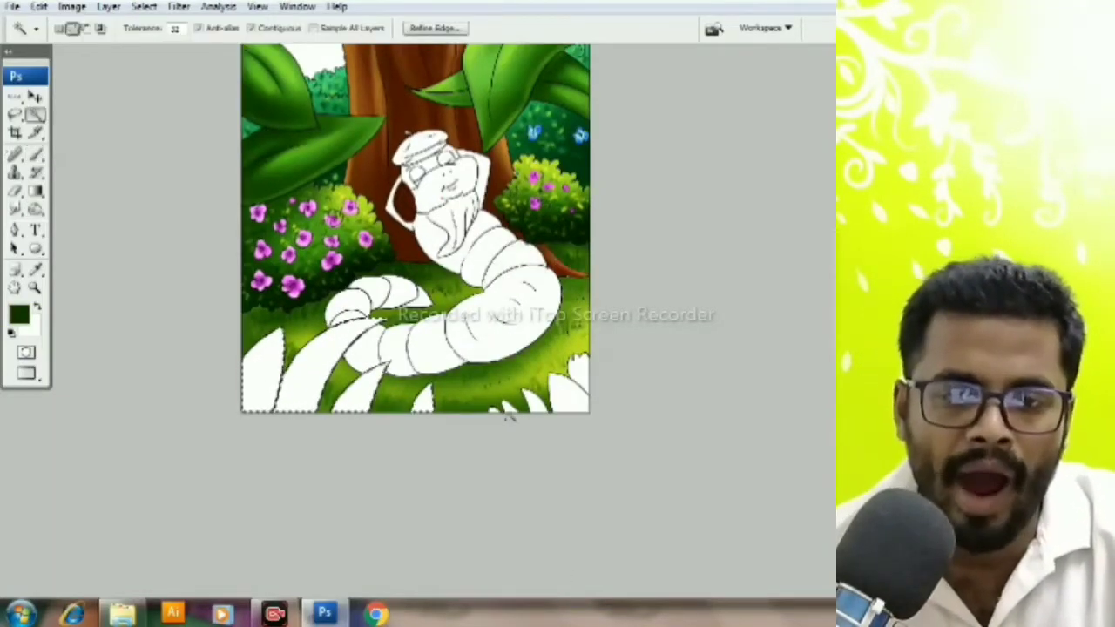
click(575, 387)
click(422, 402)
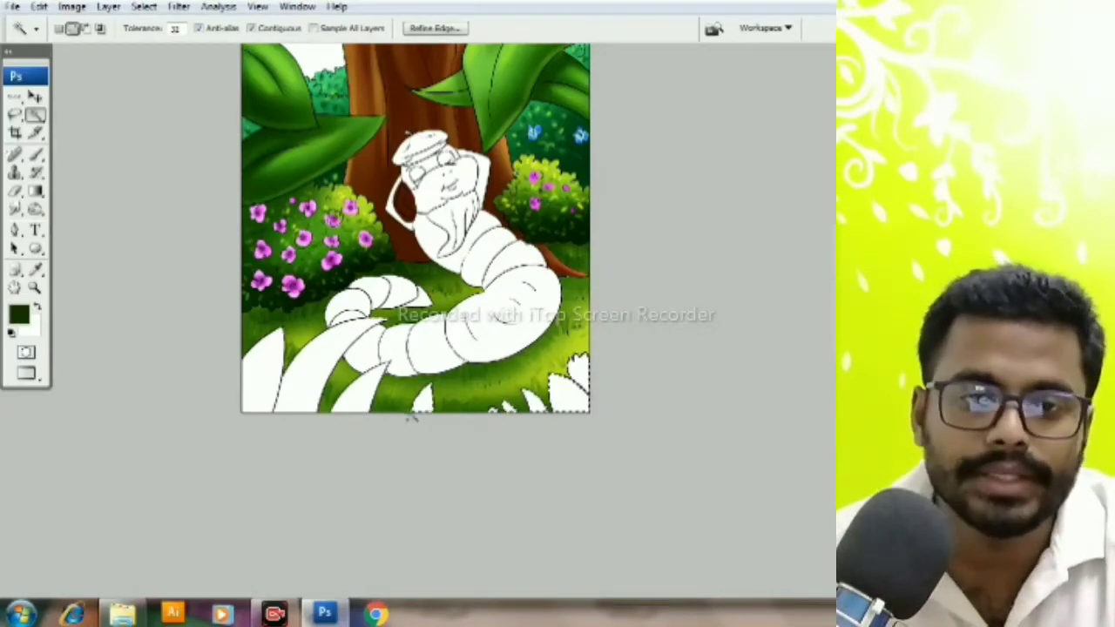
key(ctrl+alt+d)
key(Return)
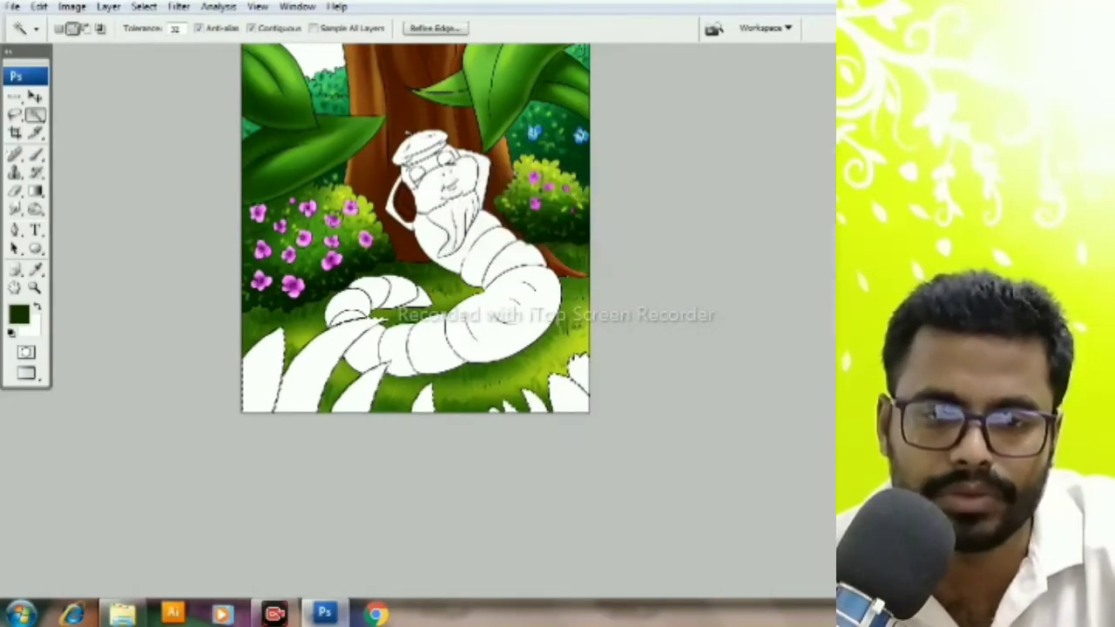
Step: Expand the leaf selection and fill it with light green
key(b)
key(ctrl+plus)
key(ctrl+plus)
key(alt+s)
key(m)
key(e)
key(Return)
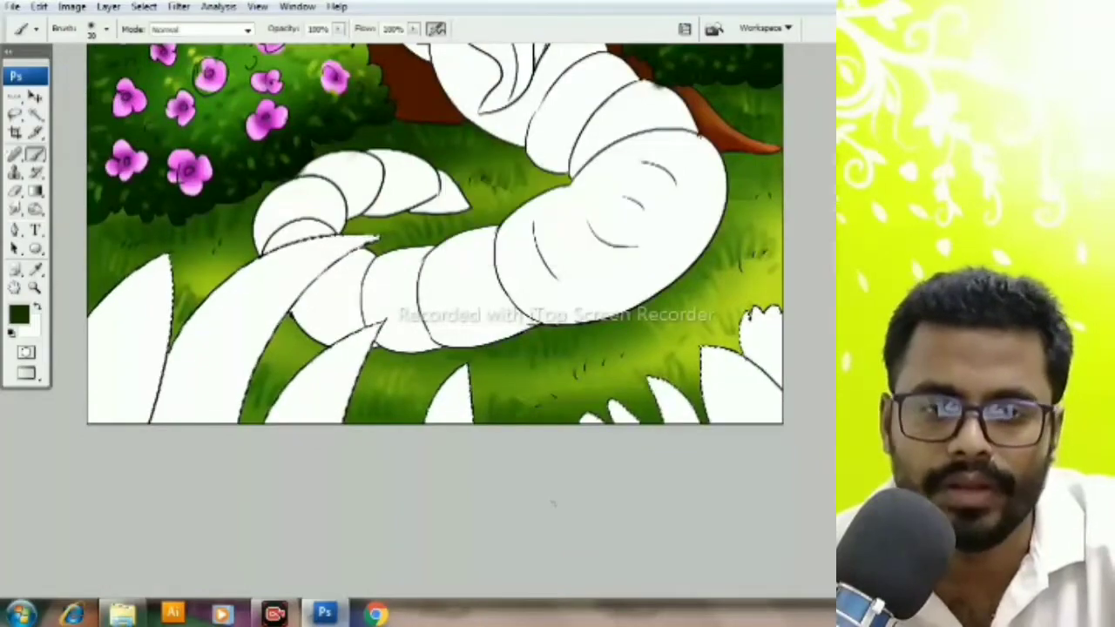
scroll(435, 253, up, 1)
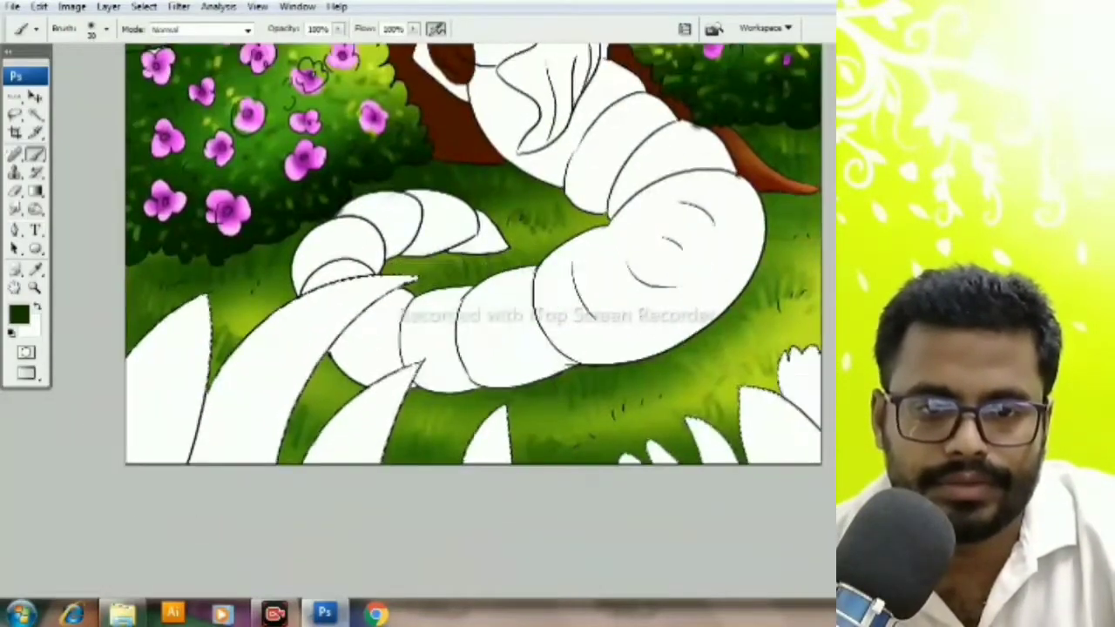
key(alt+BackSpace)
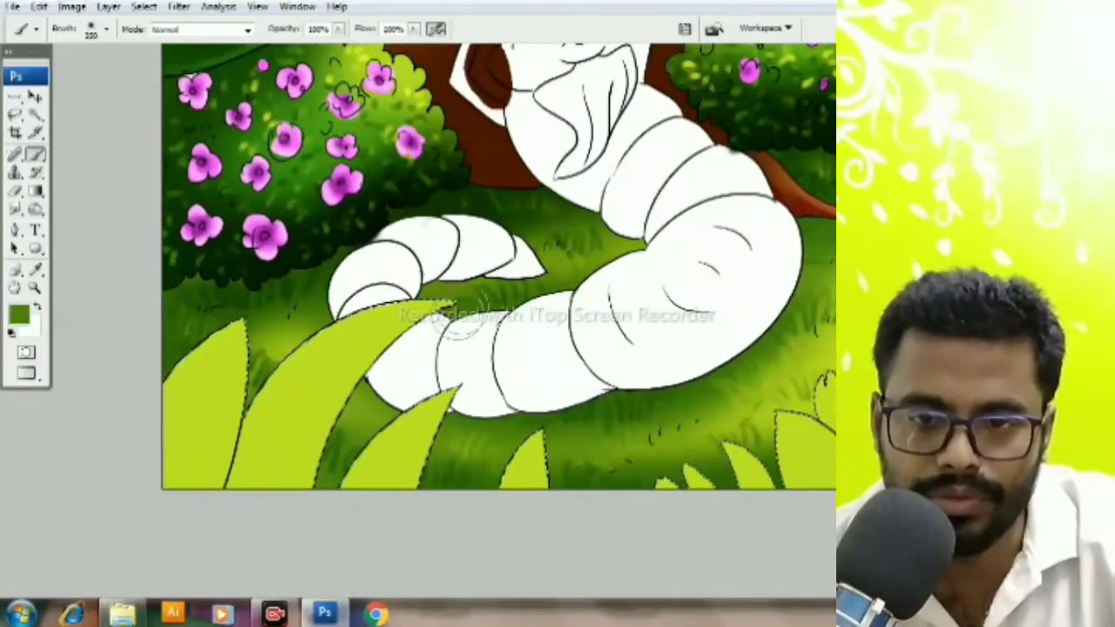
Step: Shade the edges of the middle, left and right leaves darker green
drag(453, 307, 261, 474)
drag(239, 318, 200, 483)
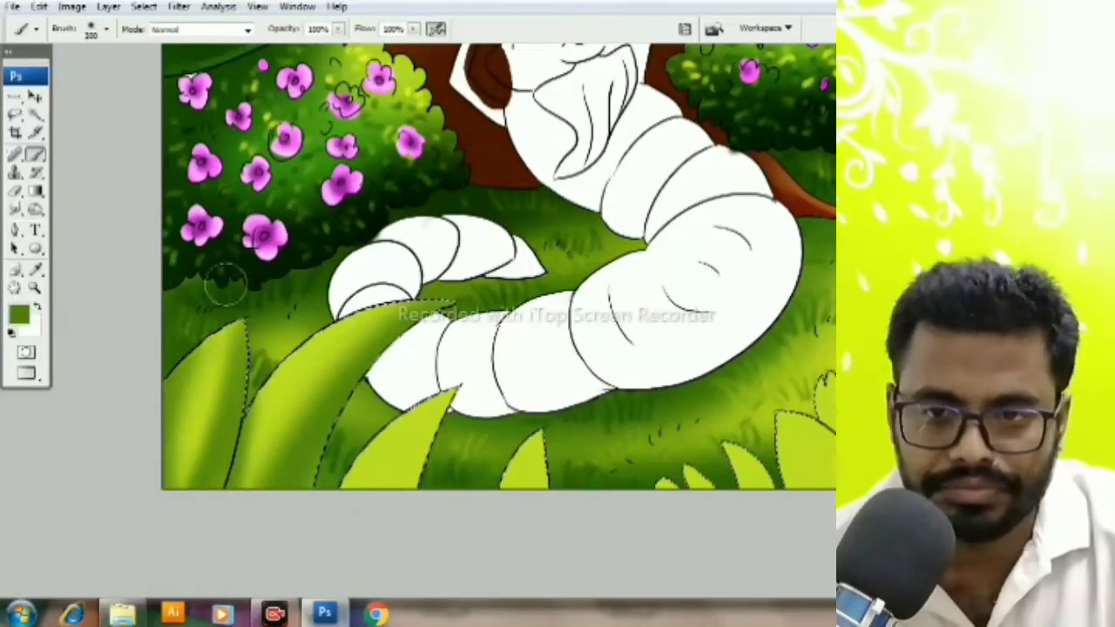
drag(440, 400, 383, 484)
drag(410, 409, 344, 487)
drag(540, 436, 565, 494)
key(ctrl+minus)
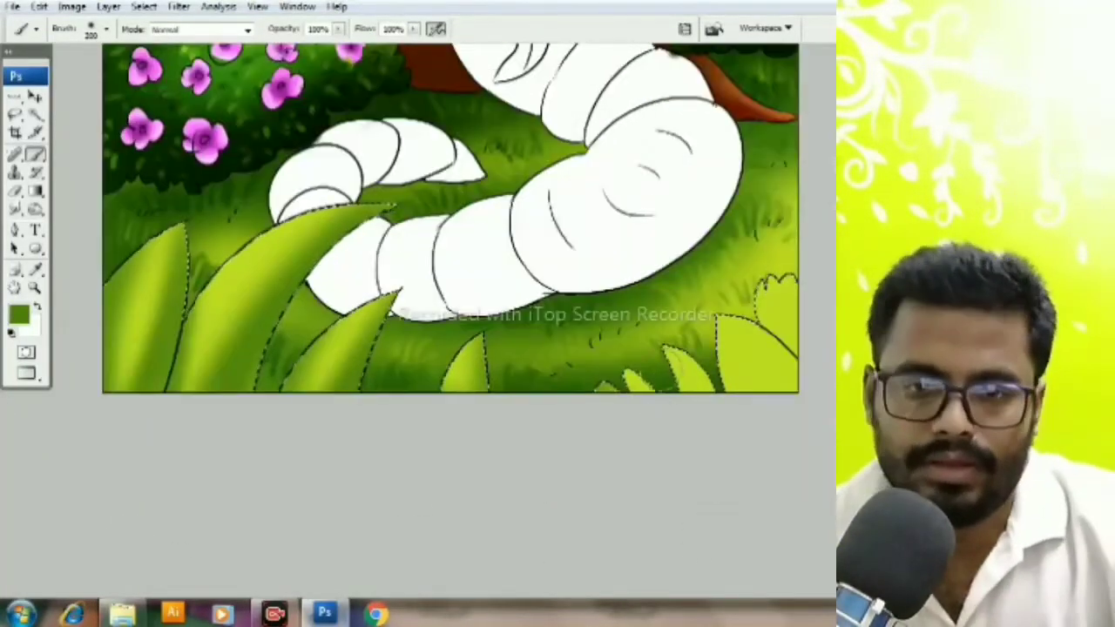
mouse_move(767, 279)
mouse_down()
mouse_move(758, 366)
mouse_move(739, 402)
mouse_move(913, 524)
mouse_up()
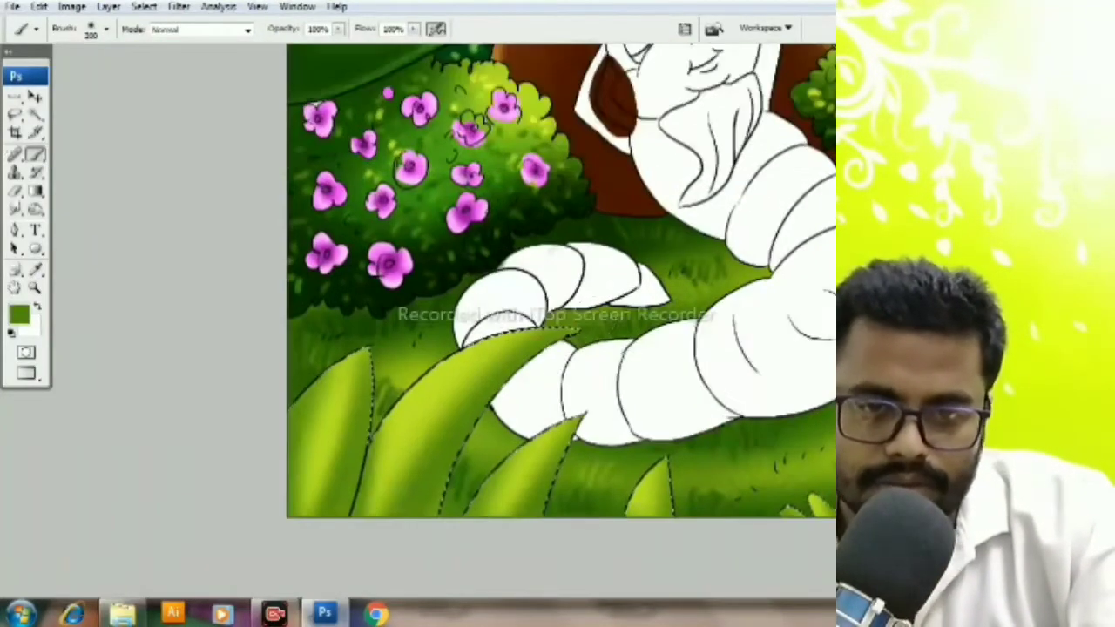
Step: Frame the worm and grass in view and set the paint colour back to dark green
drag(679, 550, 624, 413)
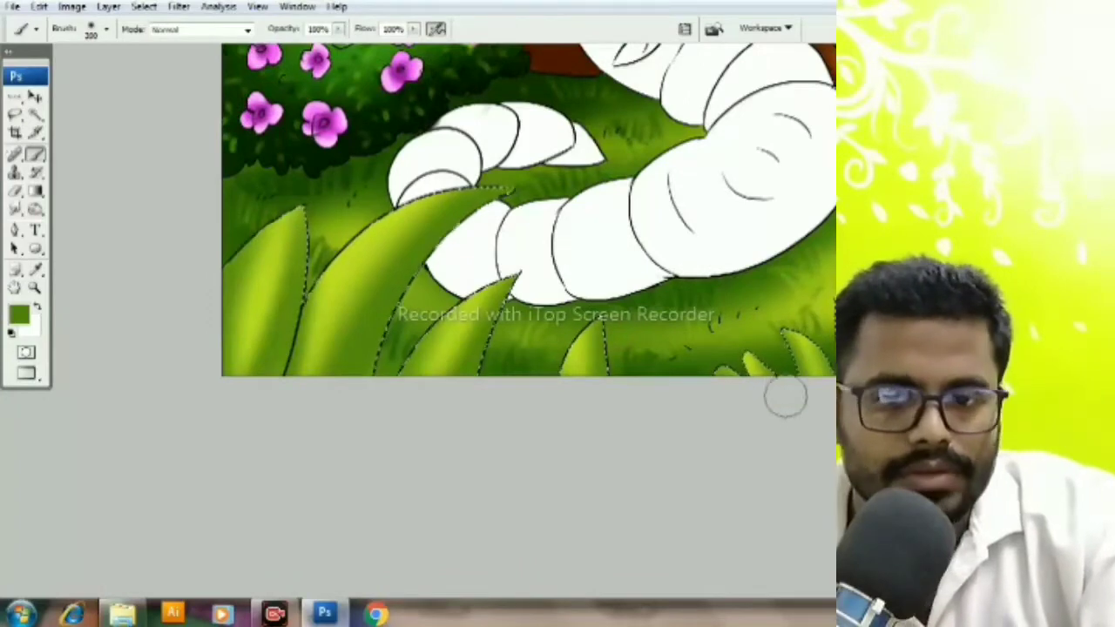
drag(821, 381, 1004, 616)
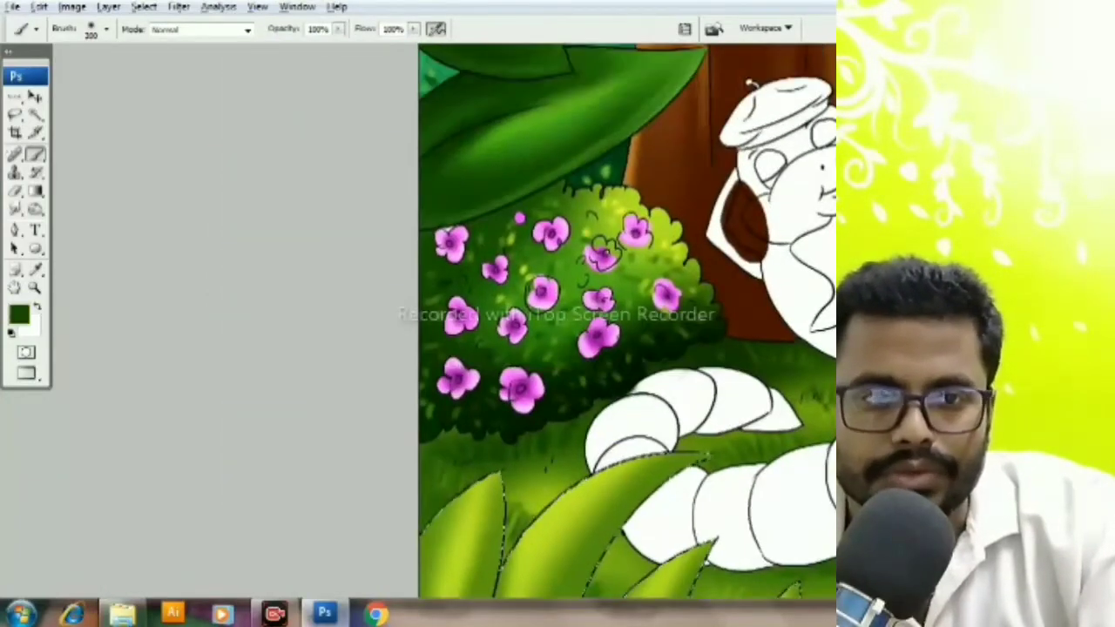
mouse_move(610, 479)
mouse_down()
mouse_move(635, 392)
mouse_move(487, 296)
mouse_up()
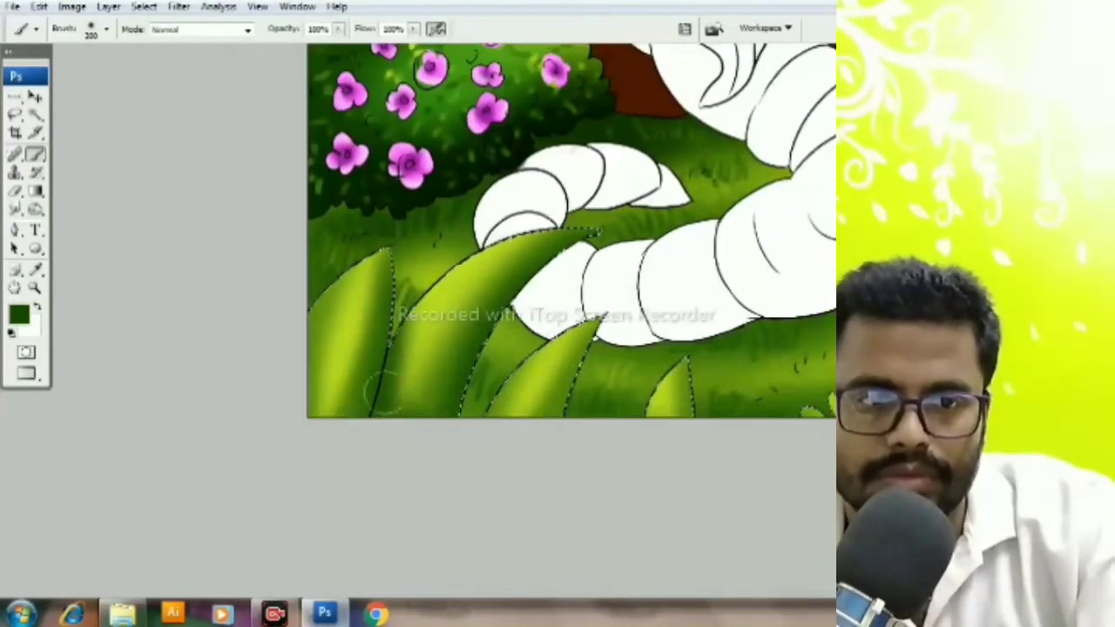
drag(662, 400, 497, 355)
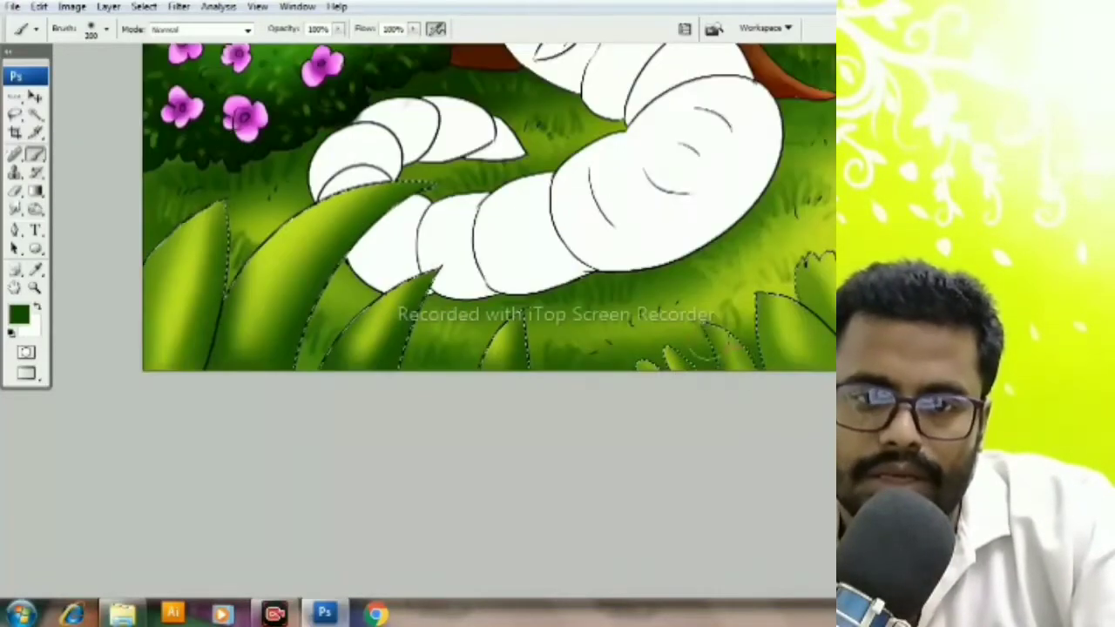
drag(796, 418, 726, 455)
drag(609, 261, 766, 366)
alt+click(479, 405)
drag(479, 405, 327, 397)
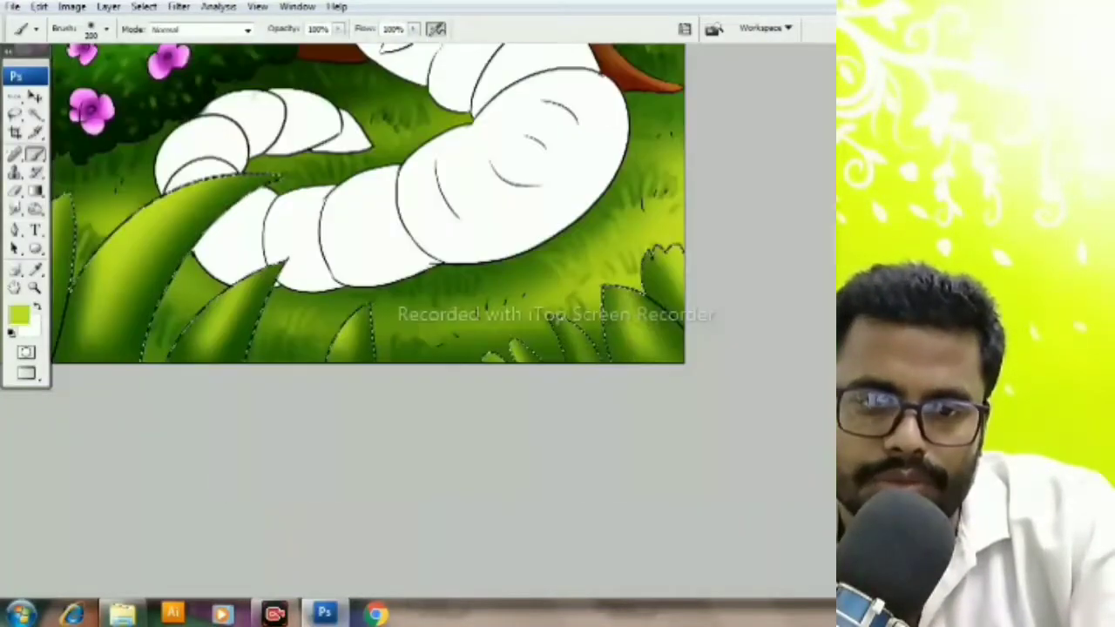
key(ctrl+plus)
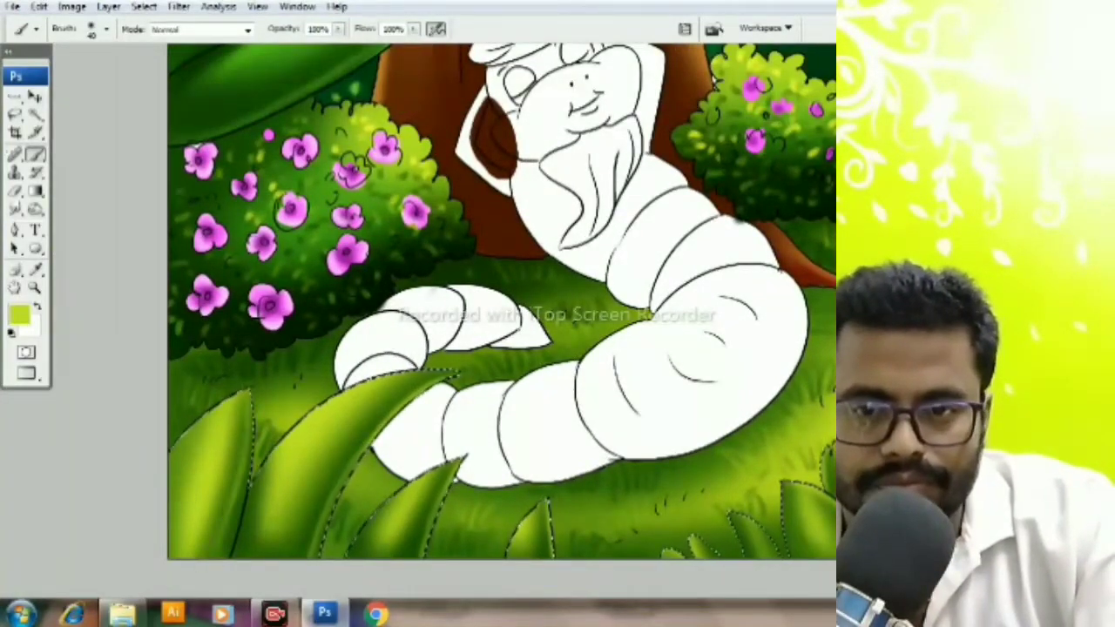
alt+click(246, 531)
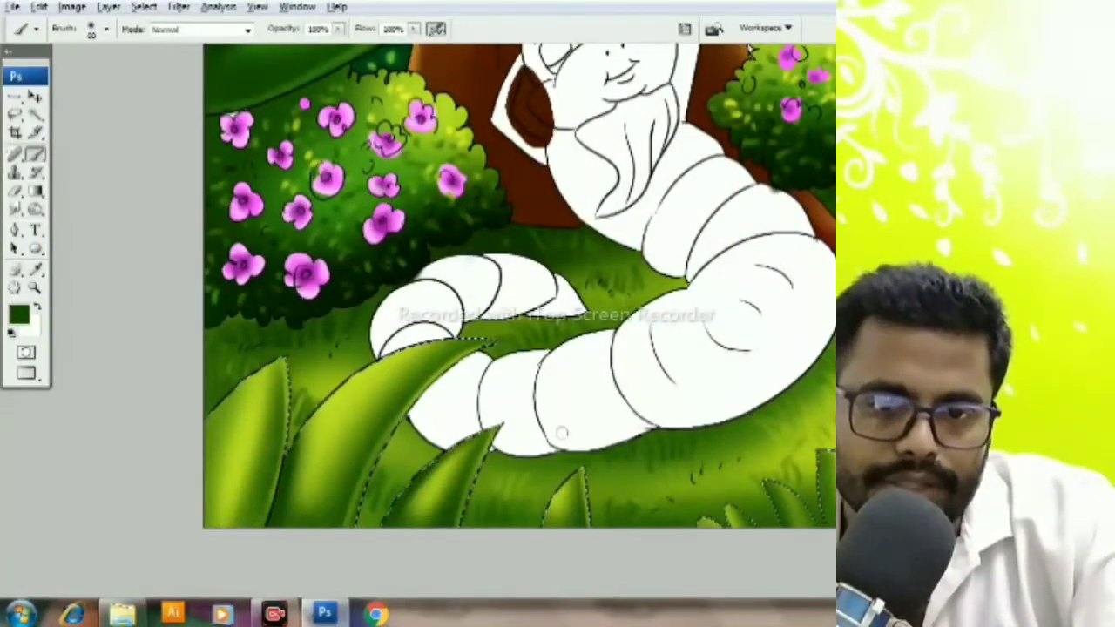
Step: Shift the hue of the selected leaves to magenta with Hue/Saturation
key(ctrl+u)
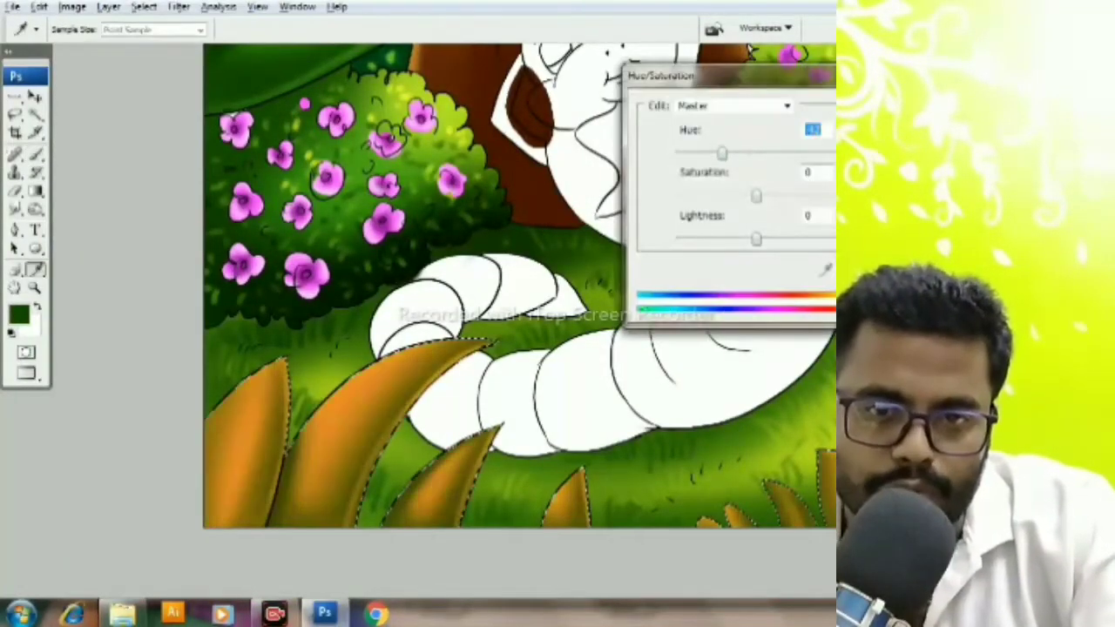
key(Return)
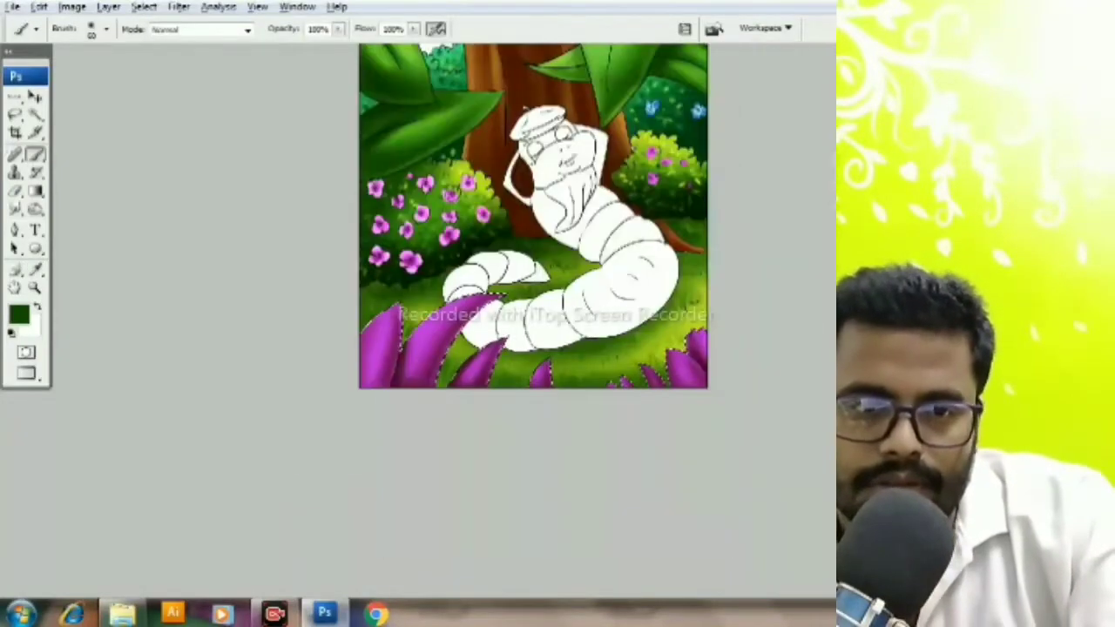
key(ctrl+u)
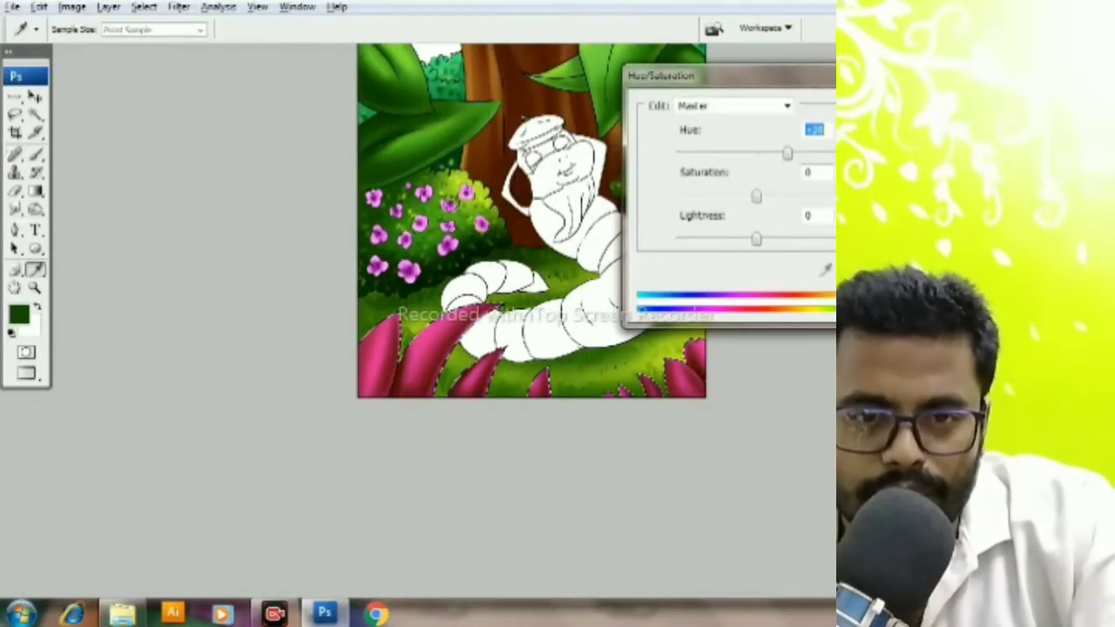
key(Return)
Step: Zoom in on the leaves, set light pink as paint colour and pick a small round brush
key(b)
key(o)
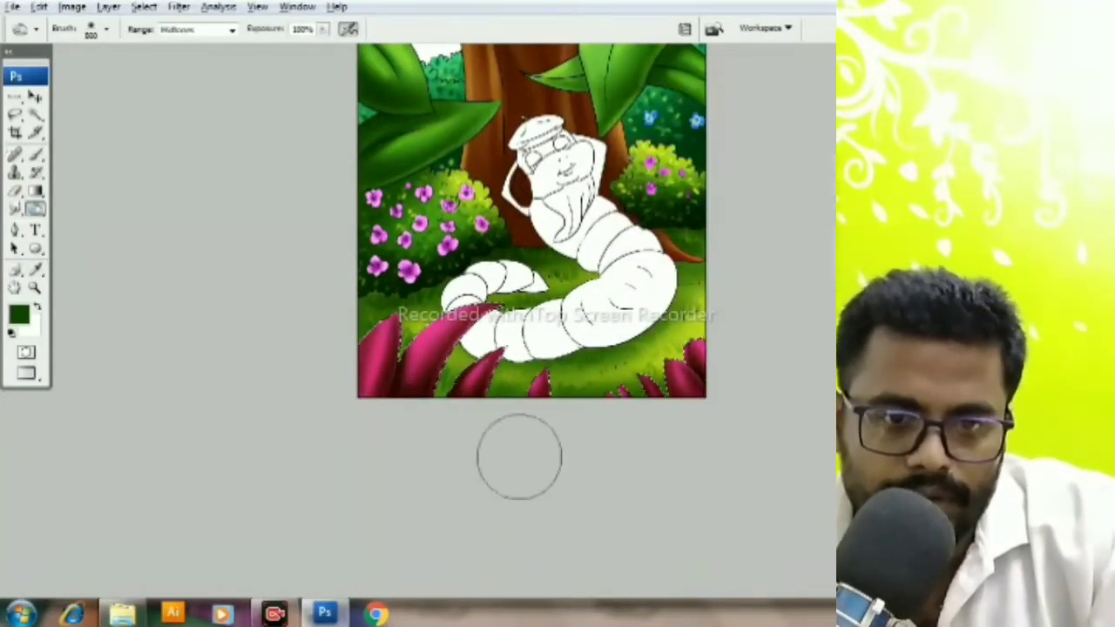
scroll(519, 456, up, 2)
key(ctrl+plus)
key(ctrl+plus)
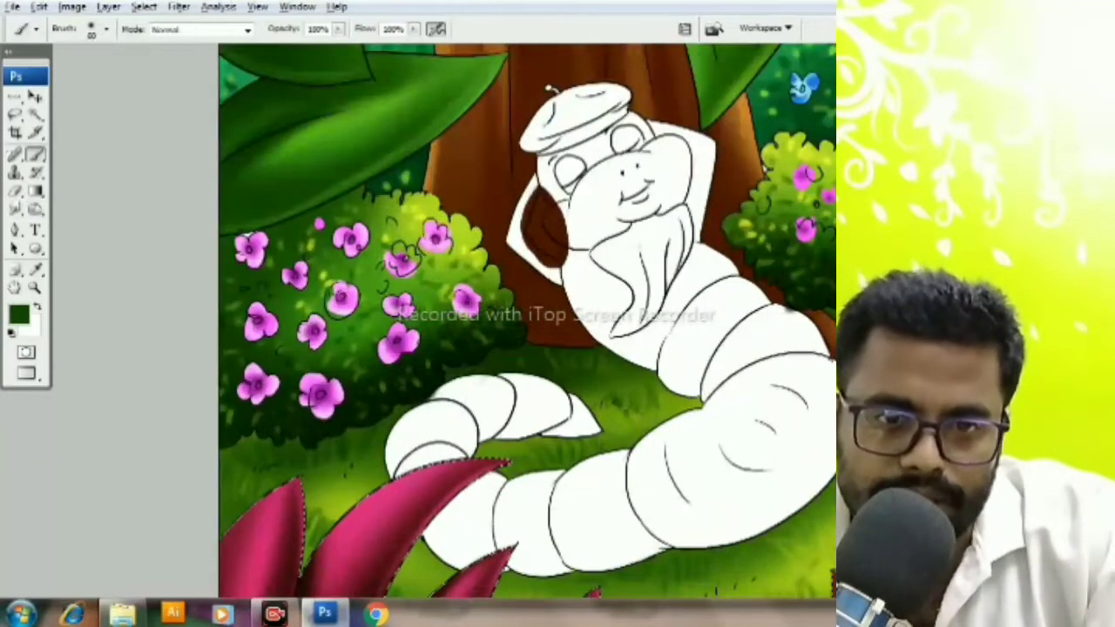
key(ctrl+plus)
click(18, 314)
key(Return)
key(b)
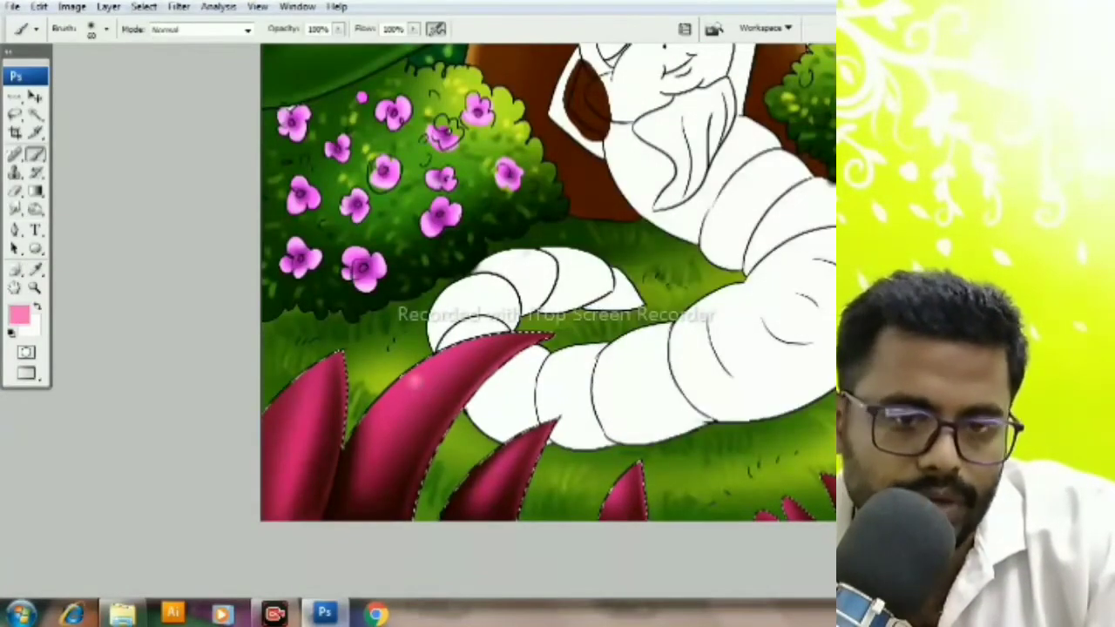
click(96, 29)
click(528, 165)
key(Return)
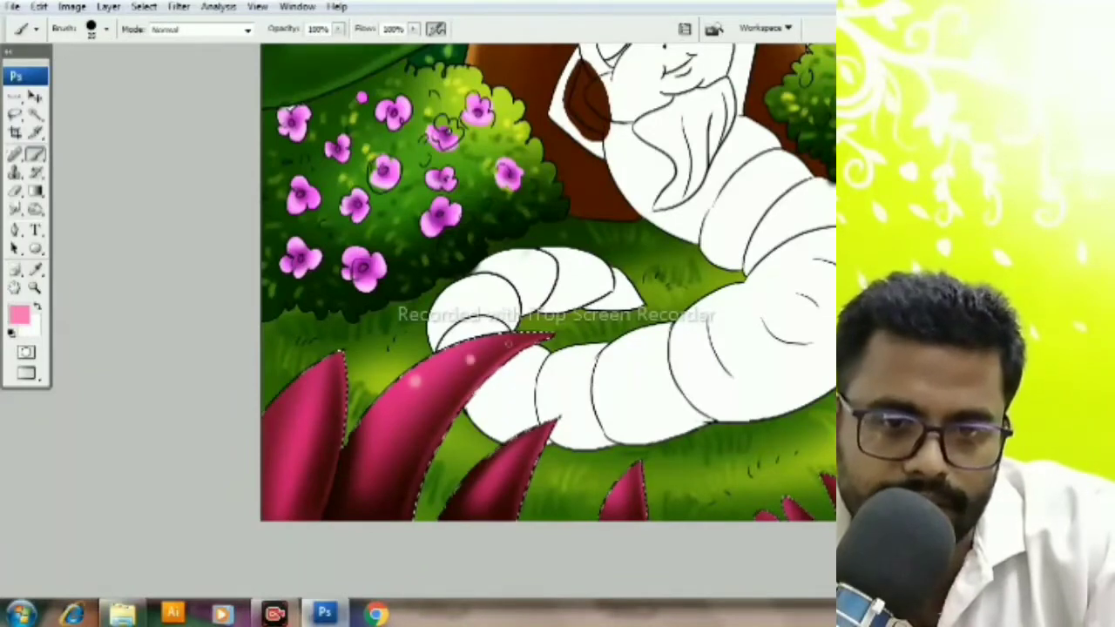
Step: Paint light pink dots along the large and left magenta leaves
drag(470, 358, 356, 495)
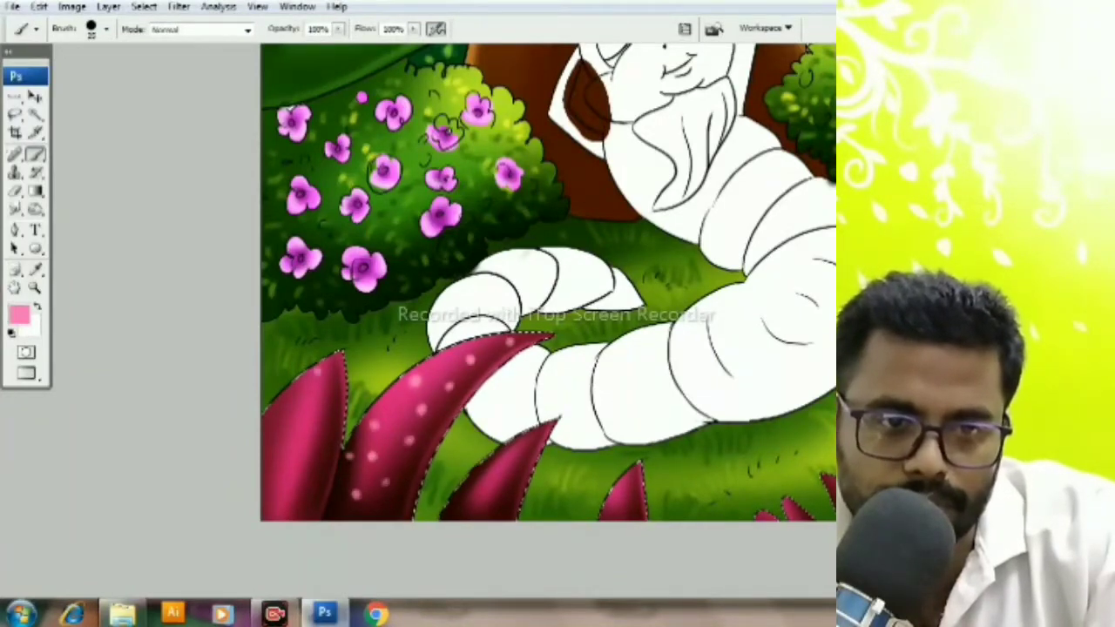
drag(339, 369, 279, 474)
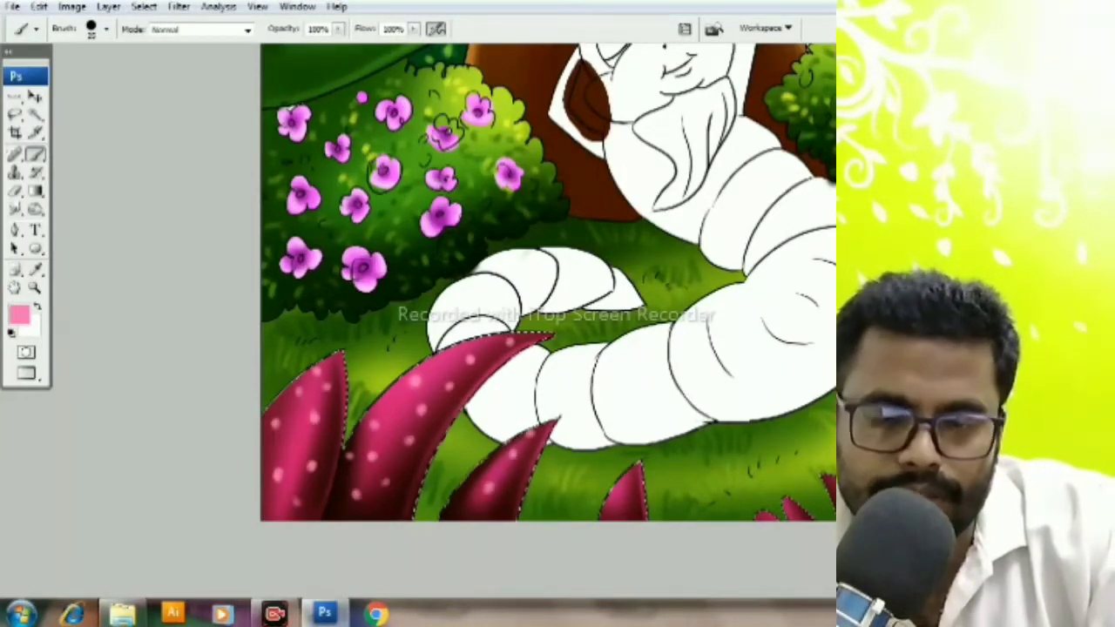
drag(365, 409, 83, 335)
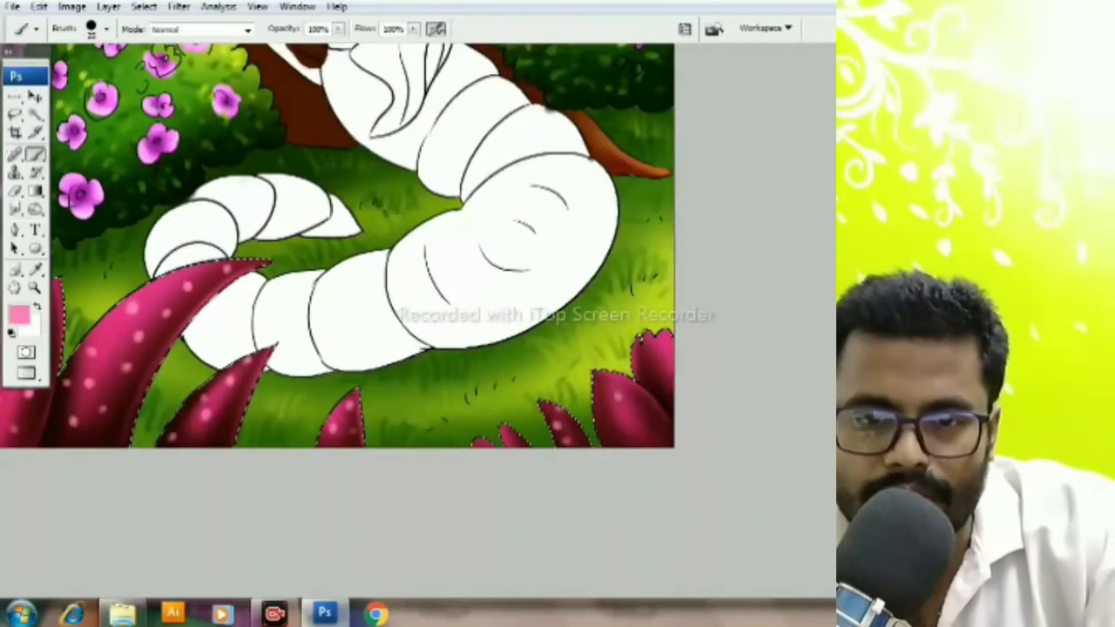
drag(348, 262, 357, 317)
key(ctrl+minus)
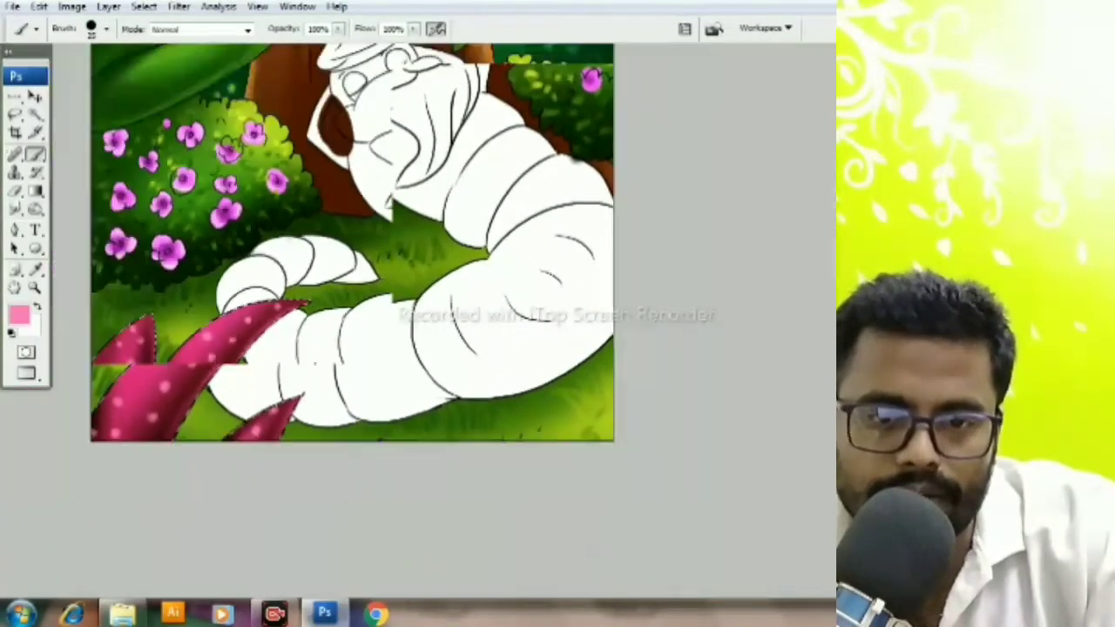
key(ctrl+minus)
key(ctrl+minus)
Step: Shift the leaves' hue toward orange-yellow with Hue/Saturation
key(ctrl+u)
key(shift+Up)
key(shift+Up)
key(shift+Up)
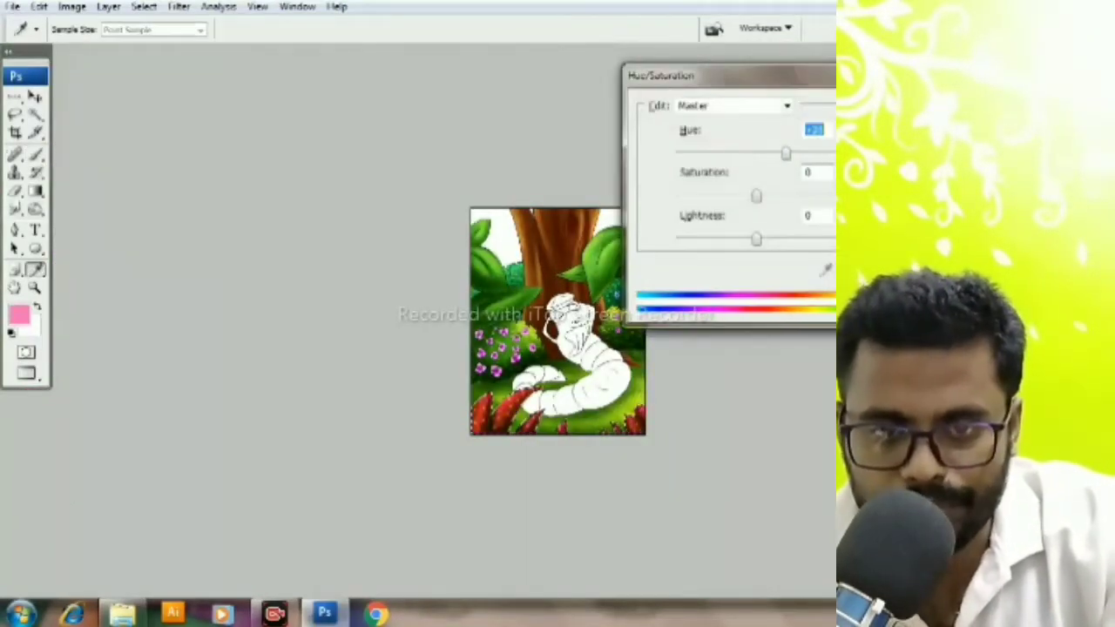
key(shift+Up)
key(shift+Up)
key(shift+Up)
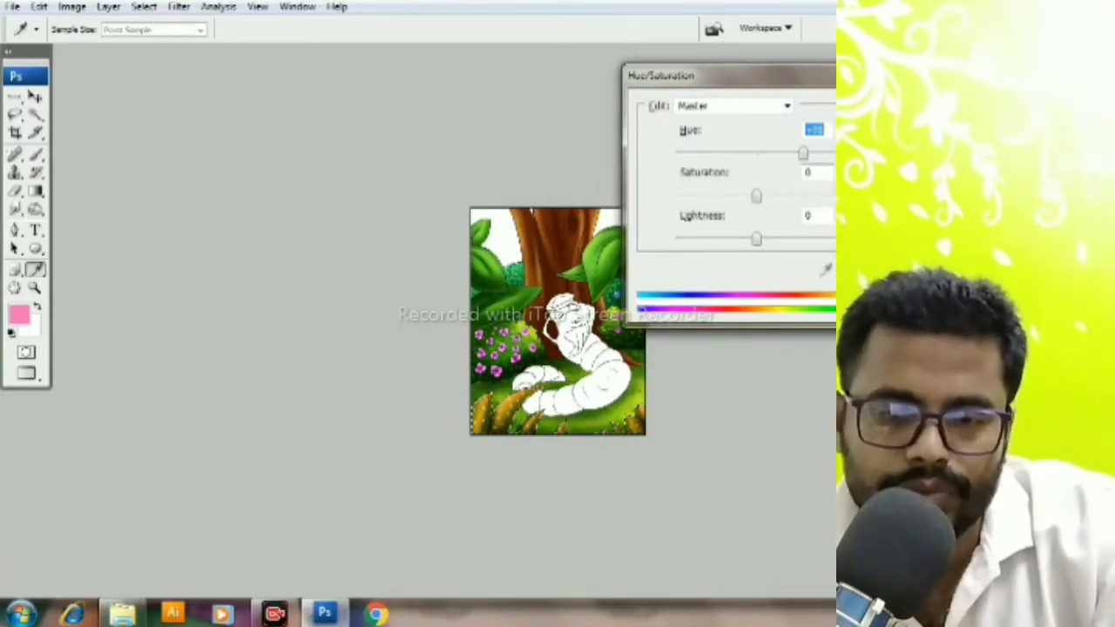
key(Return)
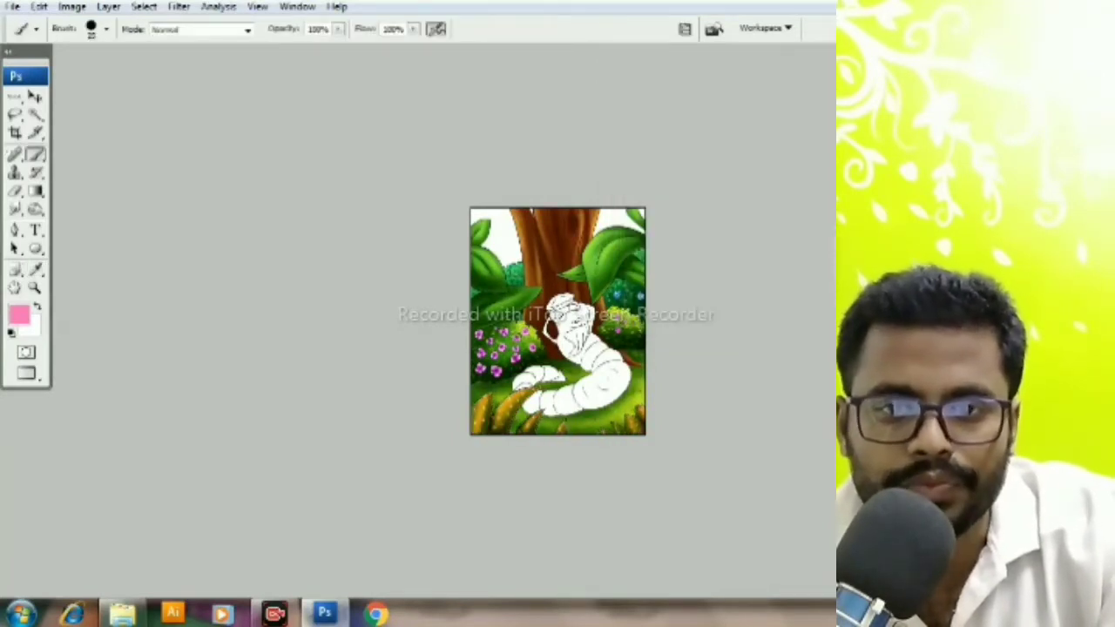
key(w)
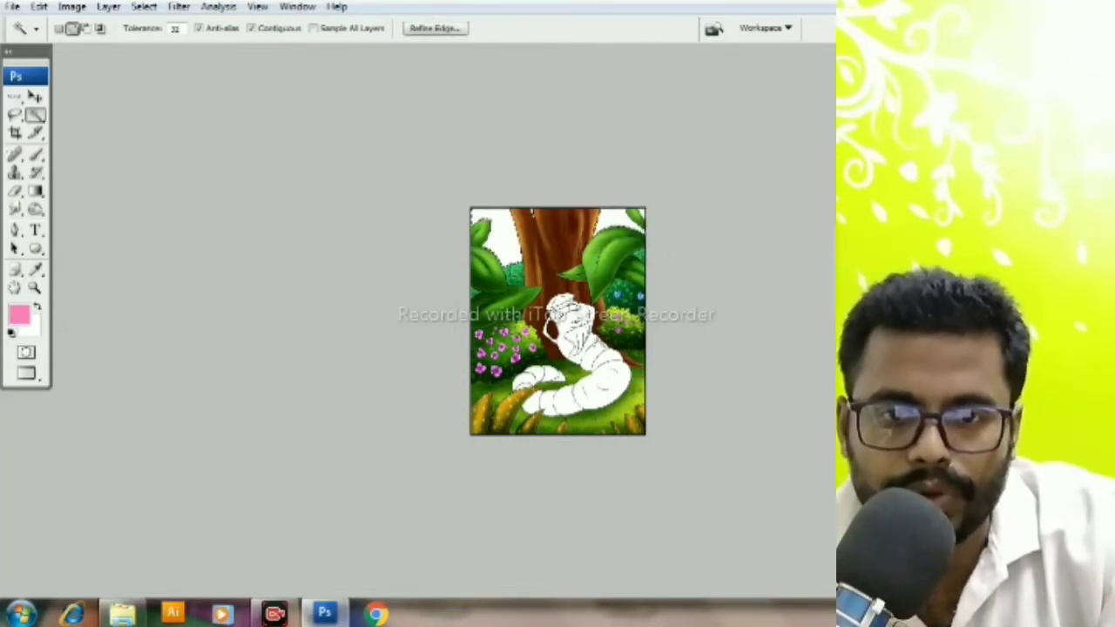
Step: Fill the selected sky with light blue and dab soft white clouds with a large brush
key(b)
key(alt+BackSpace)
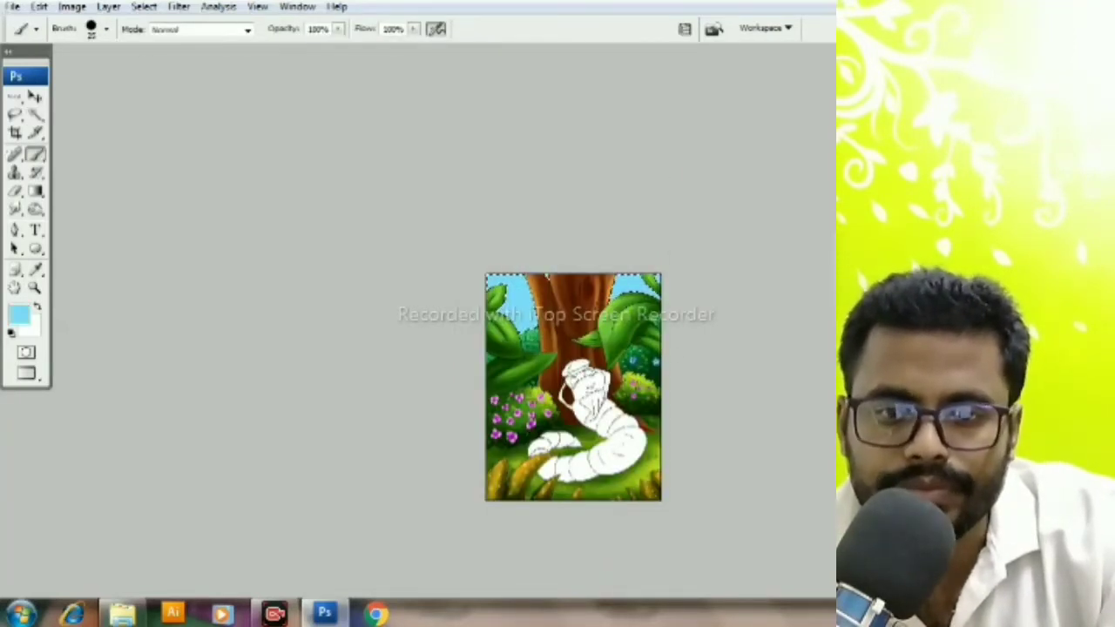
key(x)
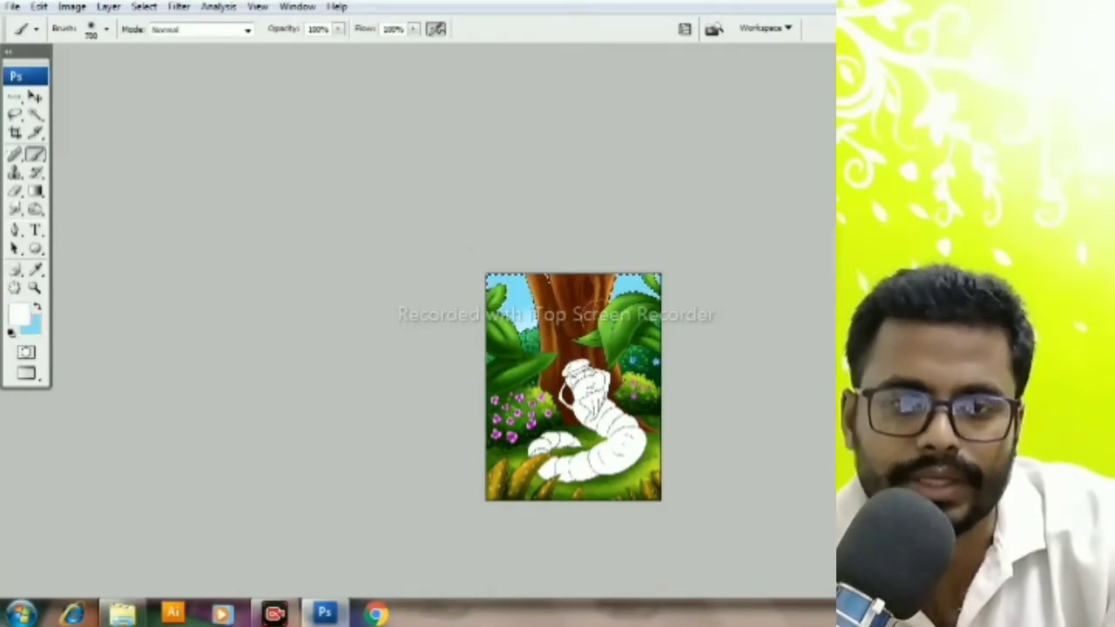
click(546, 277)
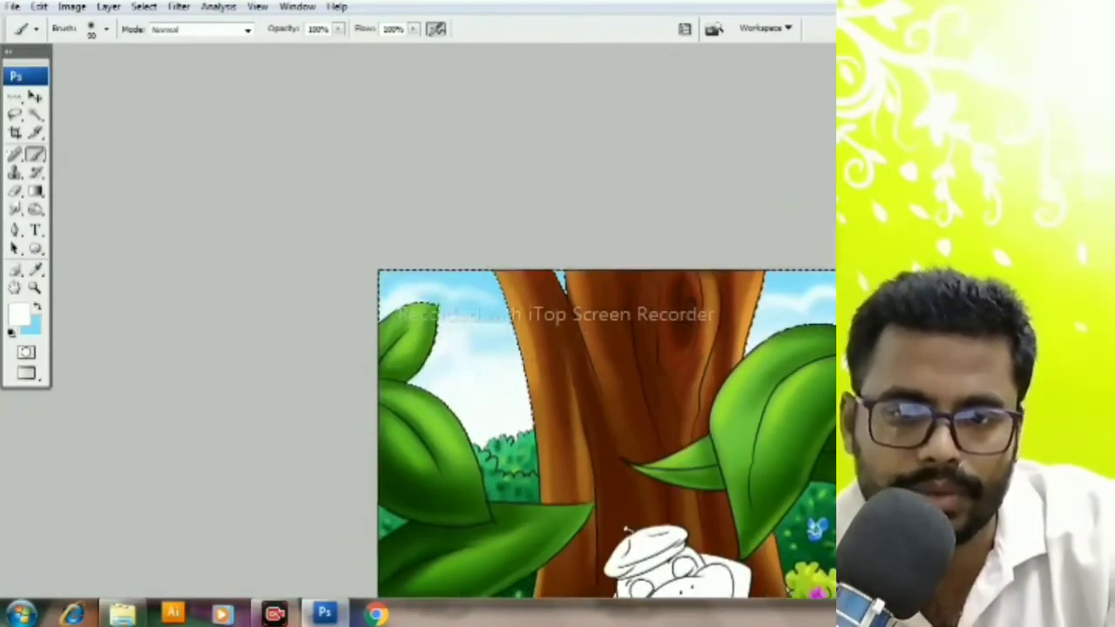
key(super+minus)
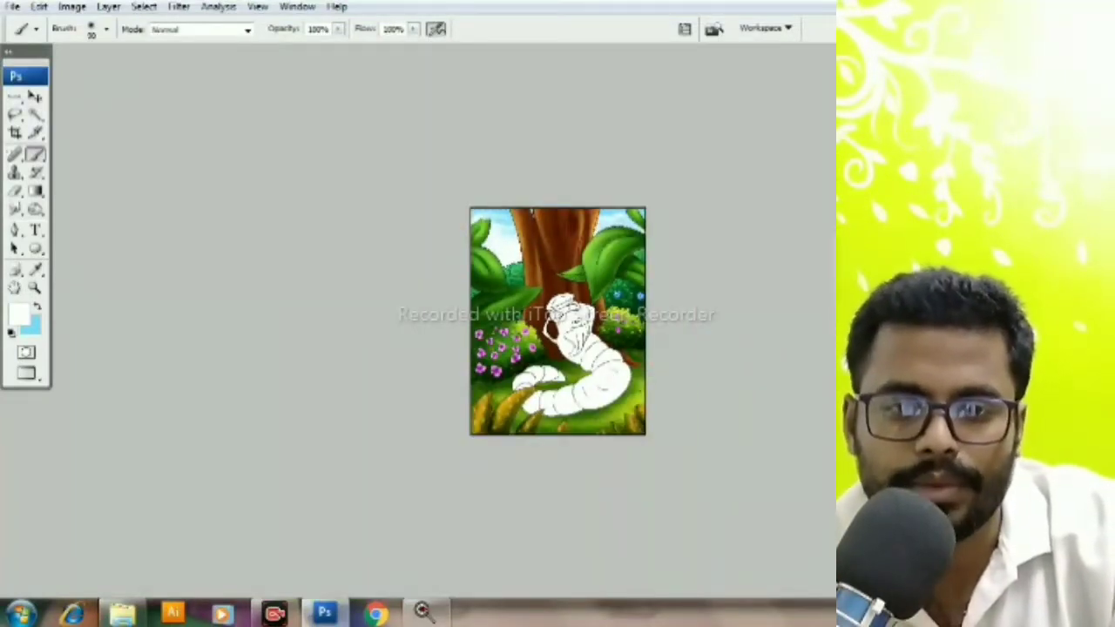
key(w)
key(ctrl+plus)
key(ctrl+plus)
key(ctrl+plus)
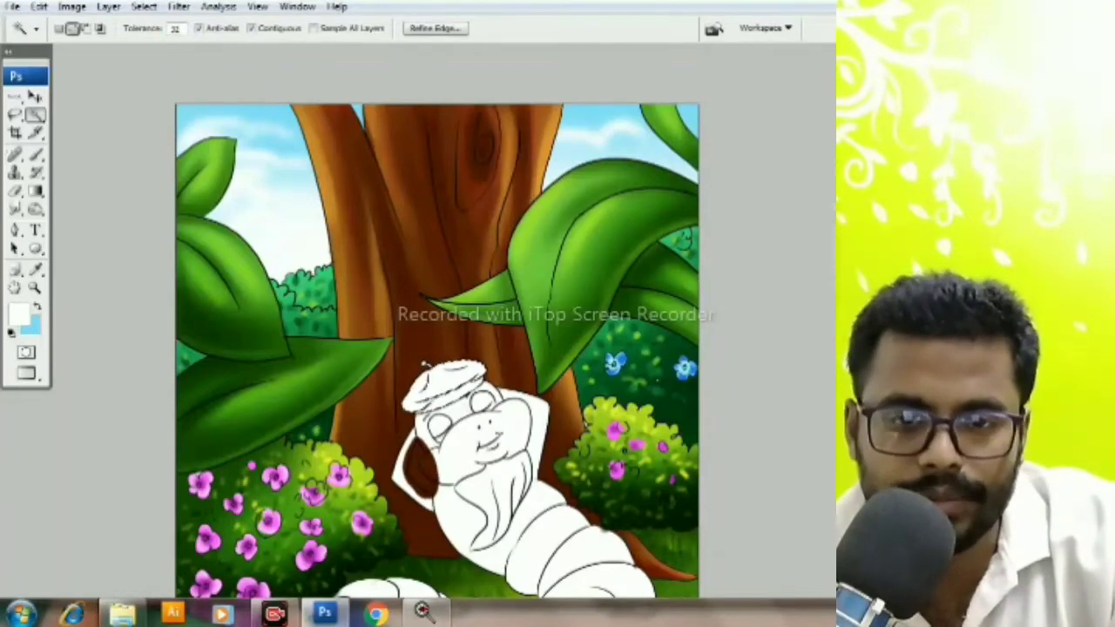
Step: Paint the selected beret purple and set bright pink as the paint colour
key(b)
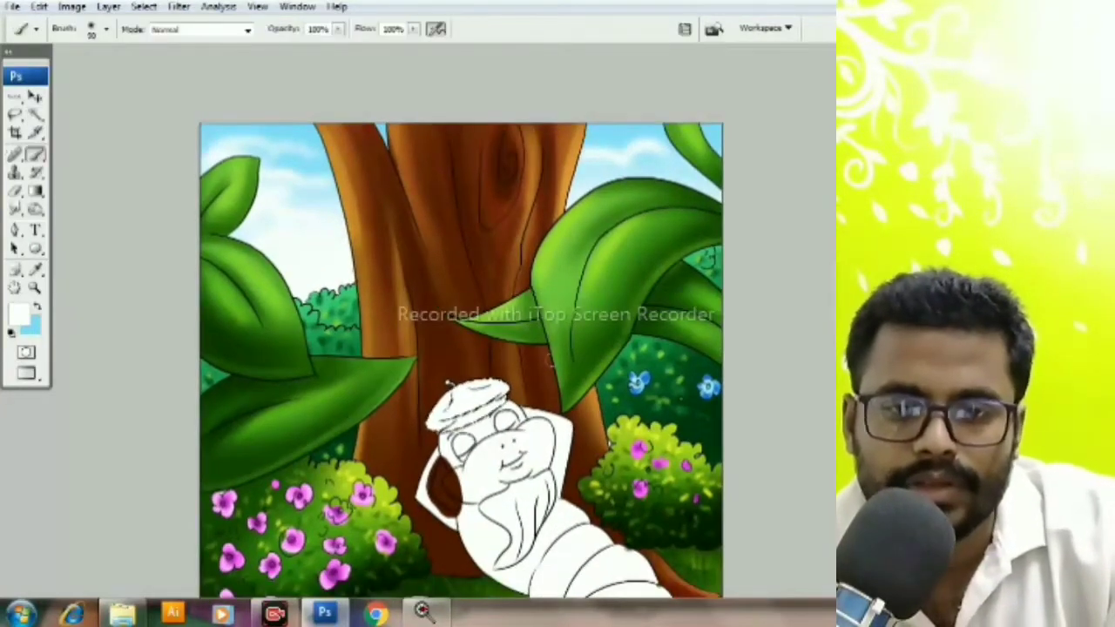
drag(436, 405, 505, 401)
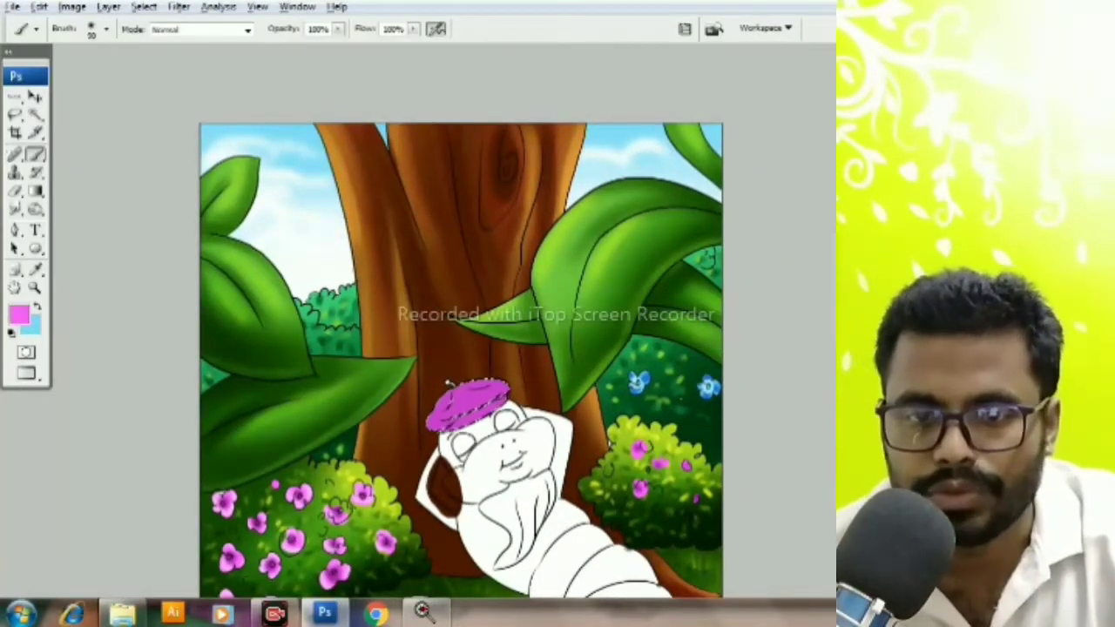
key(ctrl+plus)
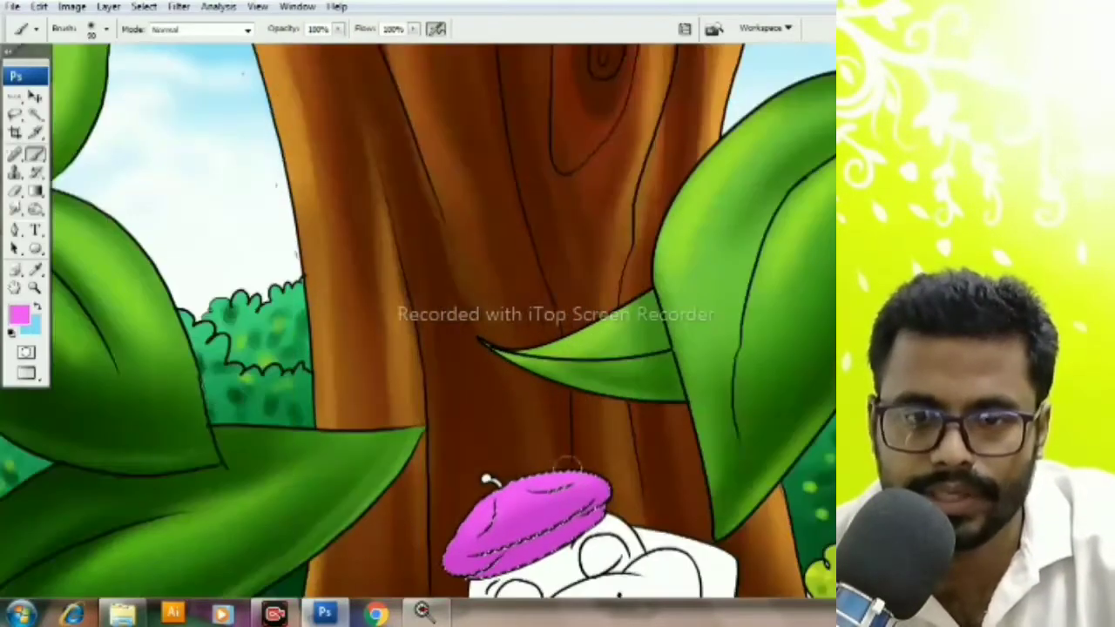
scroll(366, 362, down, 5)
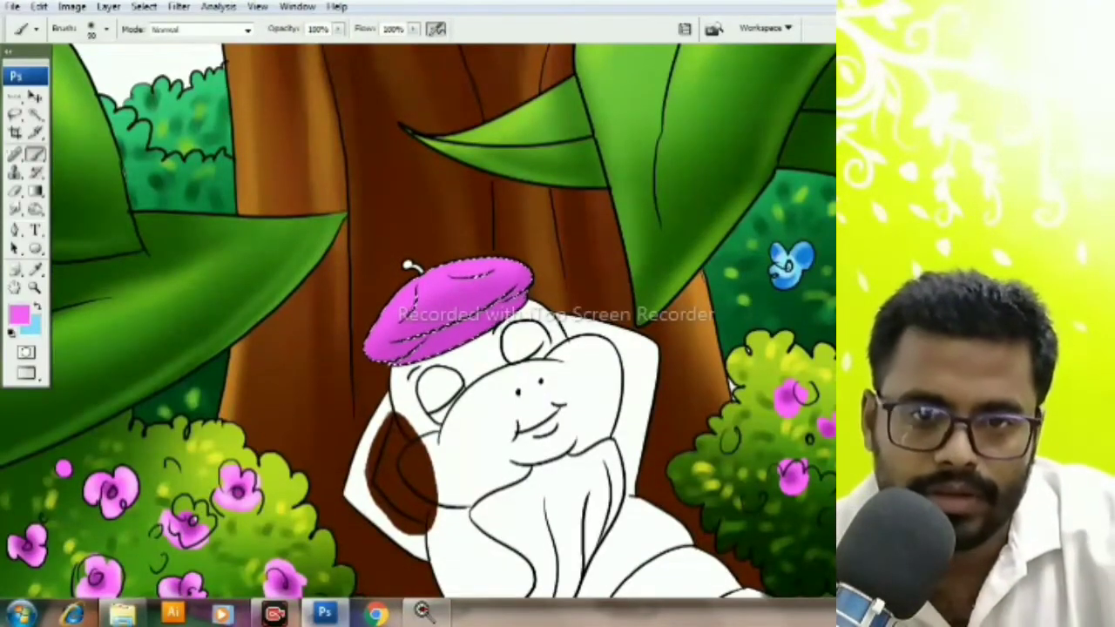
click(18, 312)
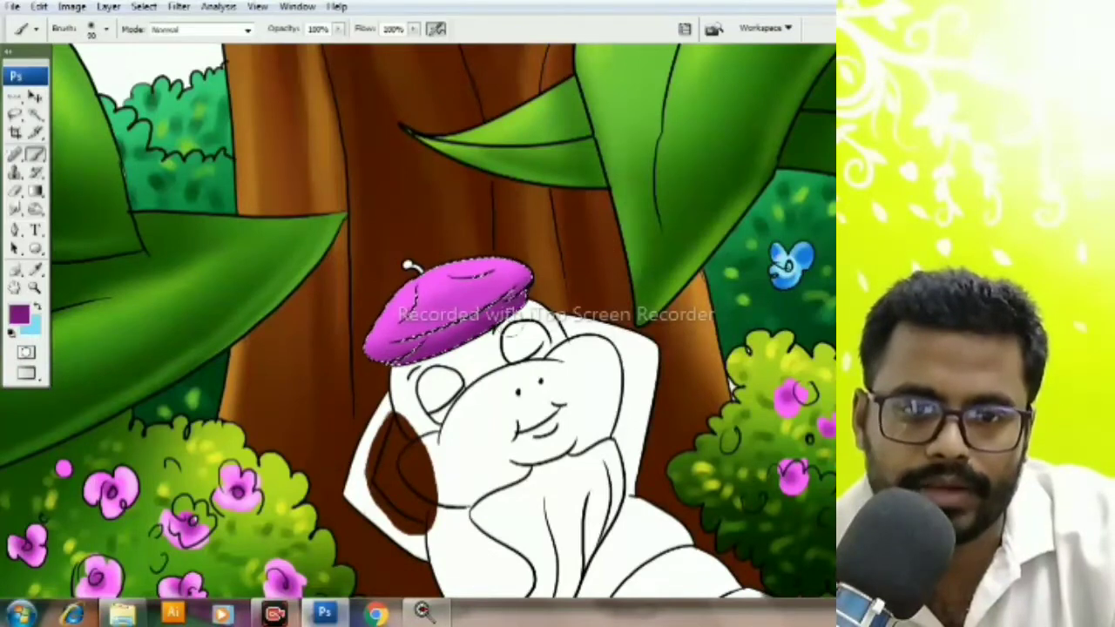
alt+click(513, 279)
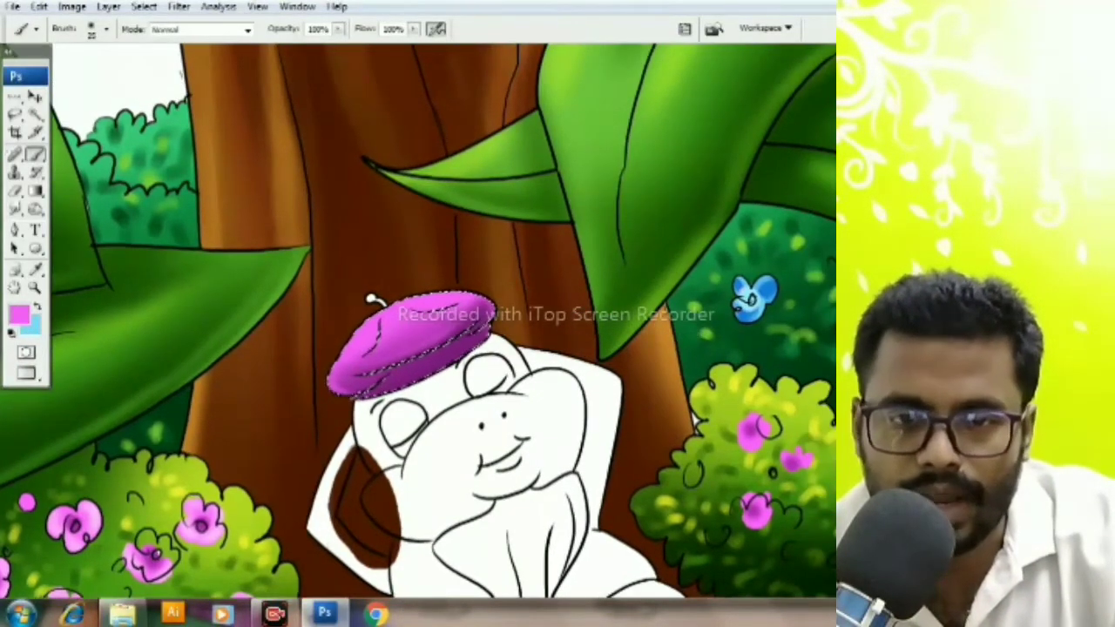
Step: Turn the beret blue with Hue -63, shade it dark blue, and deselect
key(ctrl+u)
drag(756, 152, 832, 152)
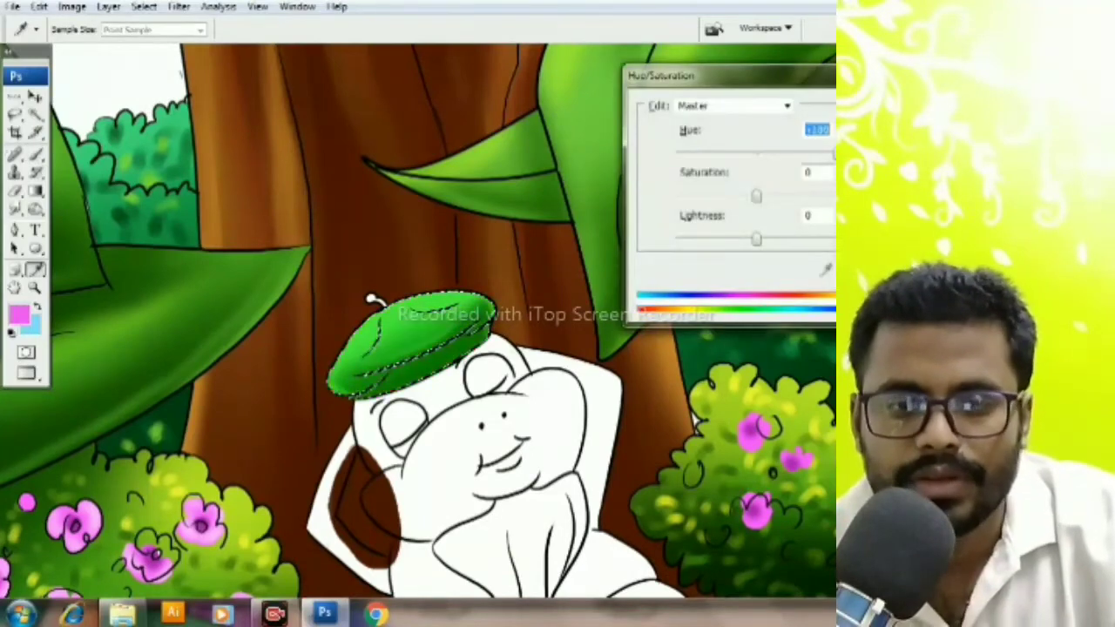
text(-63)
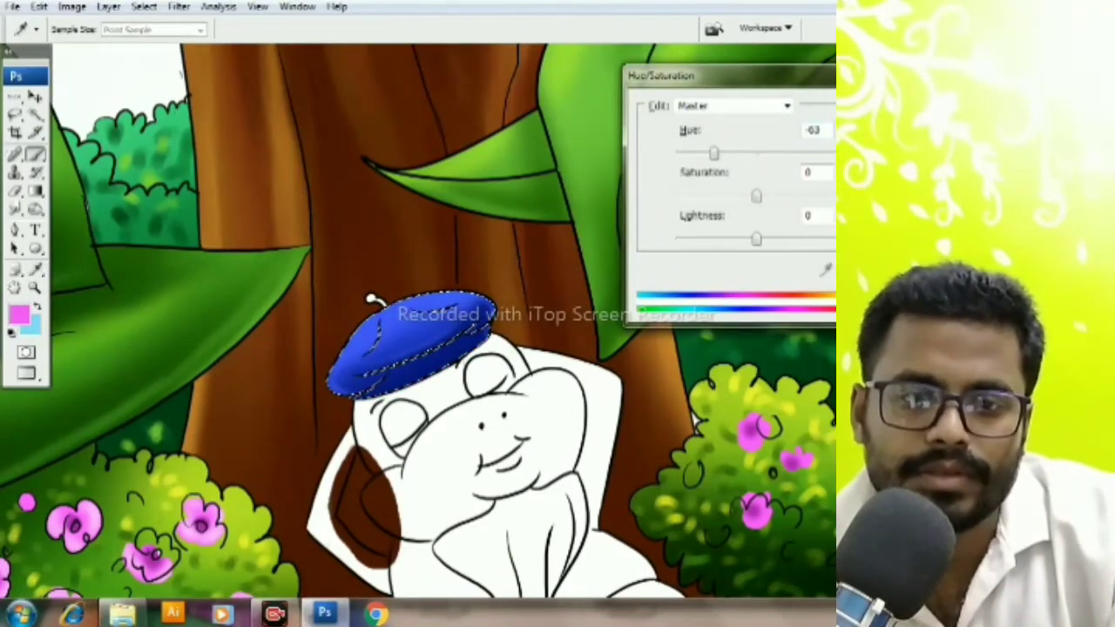
key(Return)
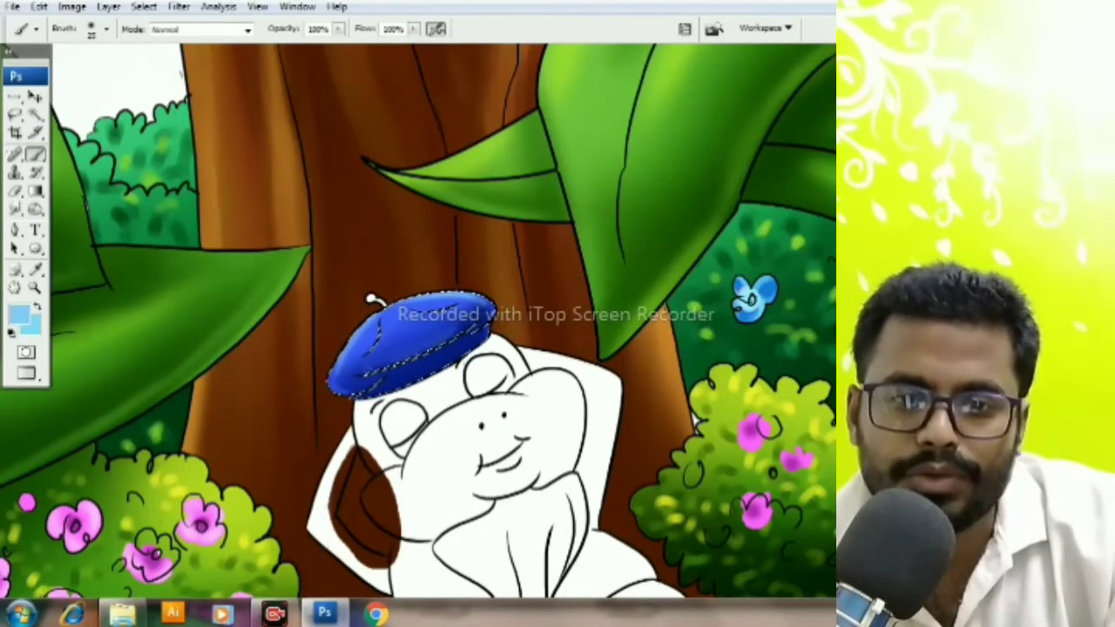
key(o)
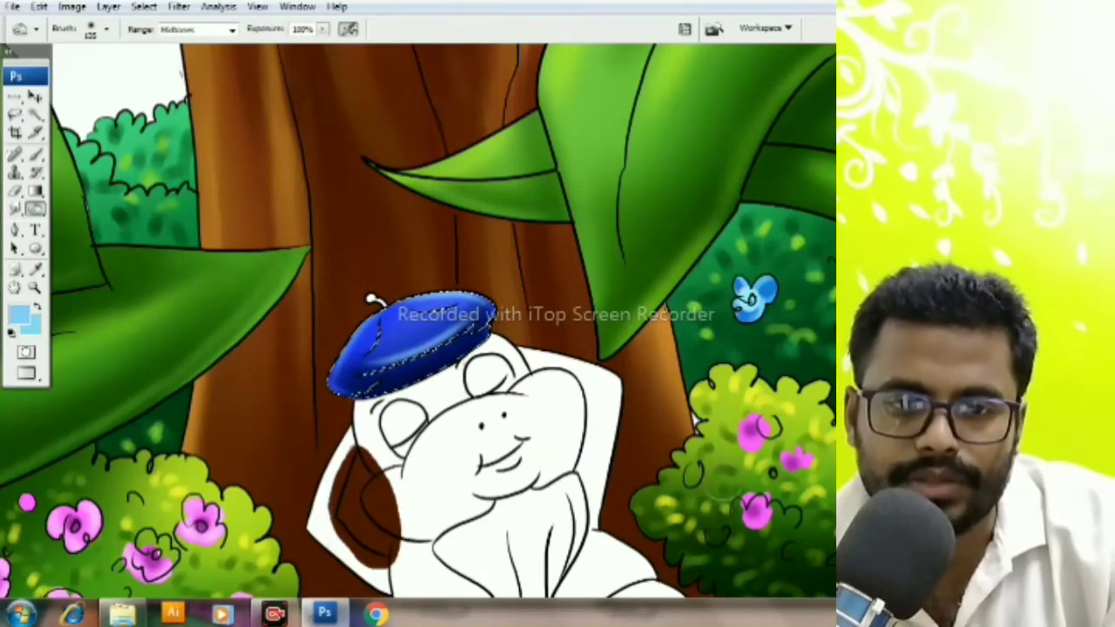
key(b)
alt+click(372, 300)
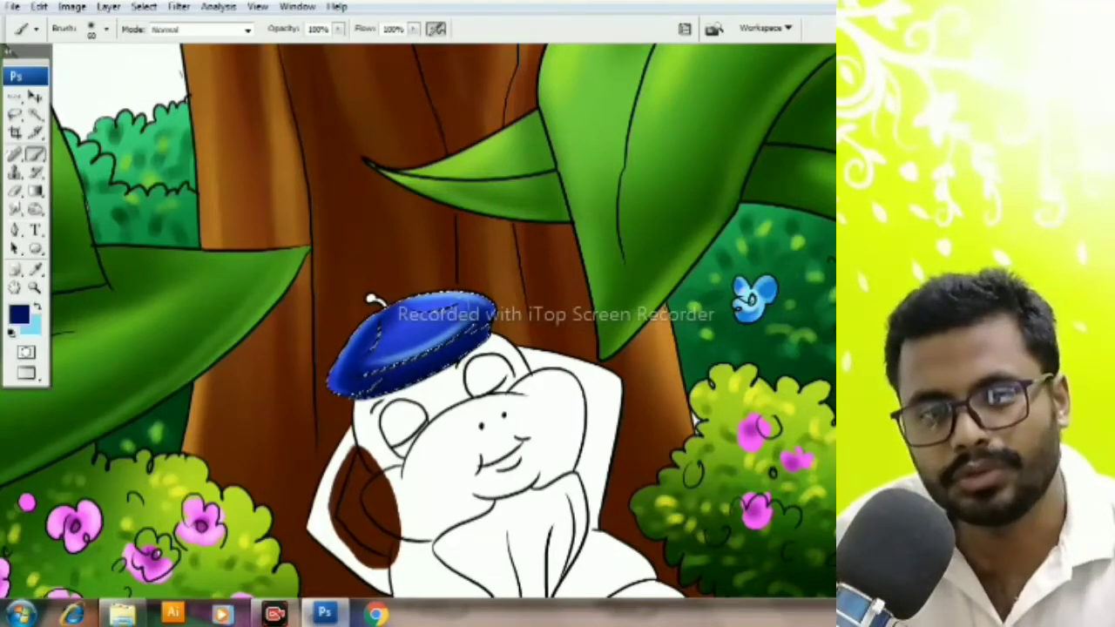
key(ctrl+d)
Step: Select part of the beret with the Magic Wand and feather the selection
key(w)
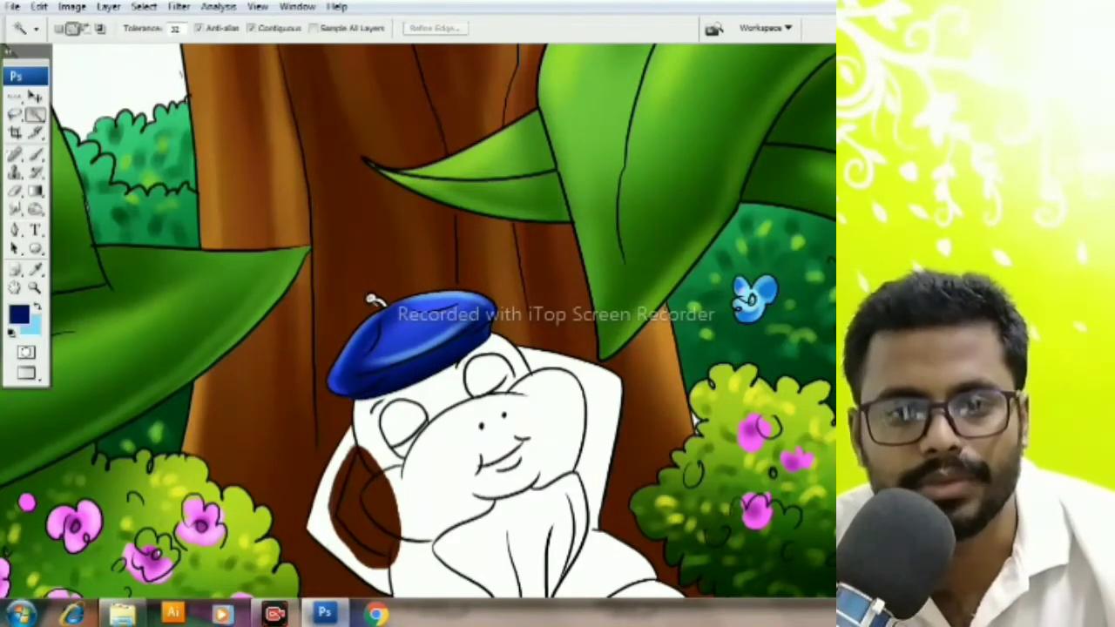
click(373, 301)
key(ctrl+alt+d)
key(Return)
key(b)
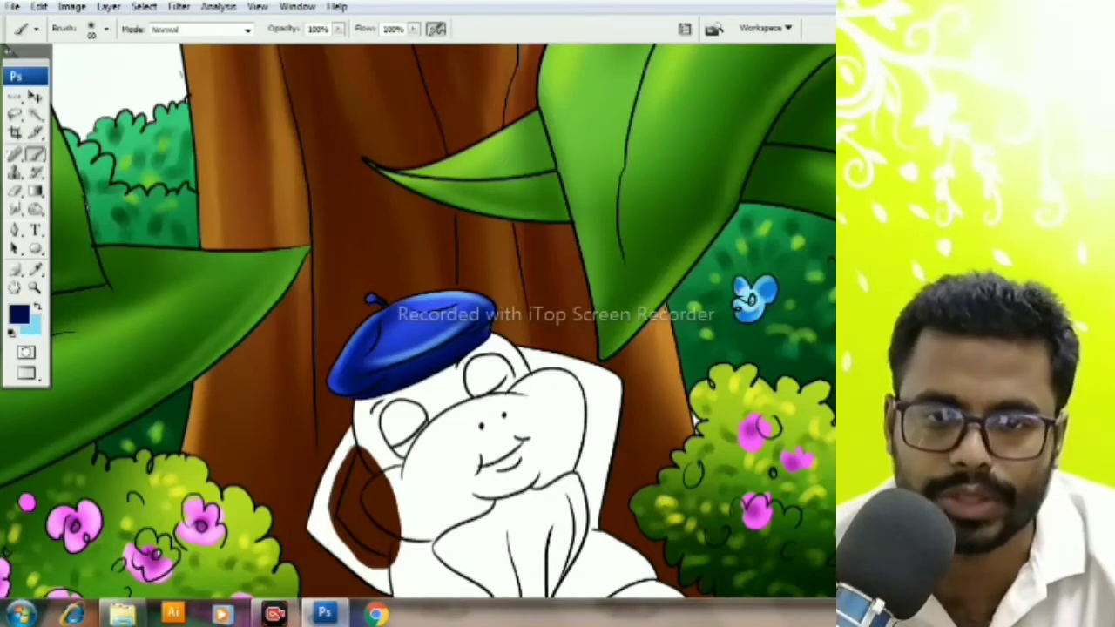
Step: Select the caterpillar's face, expand it a few pixels and feather its edges
key(w)
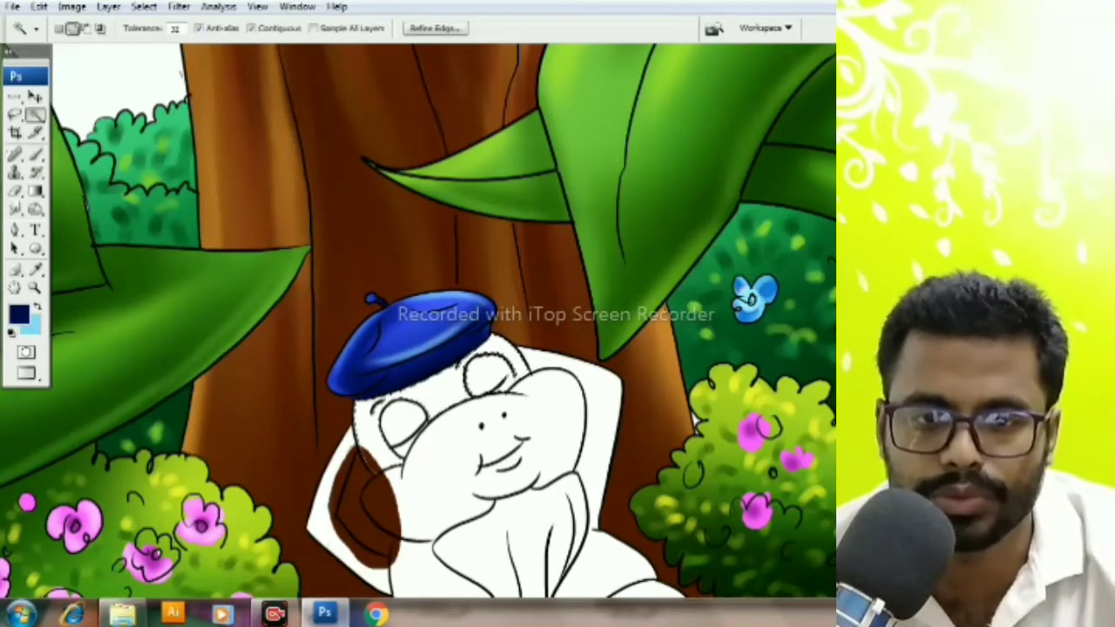
click(478, 368)
key(ctrl+alt+d)
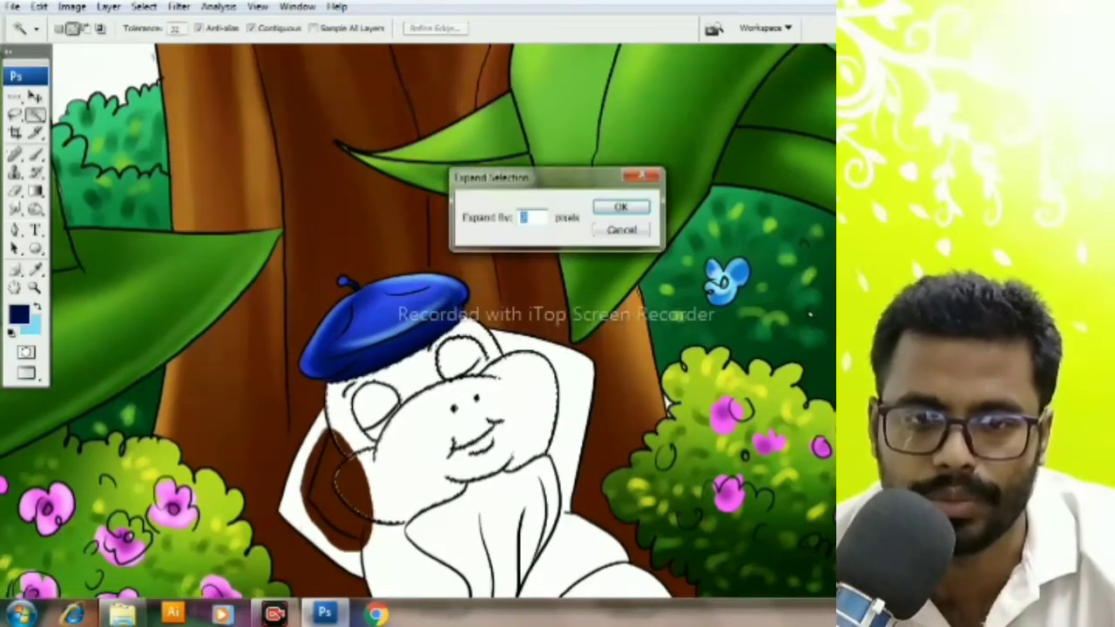
key(Return)
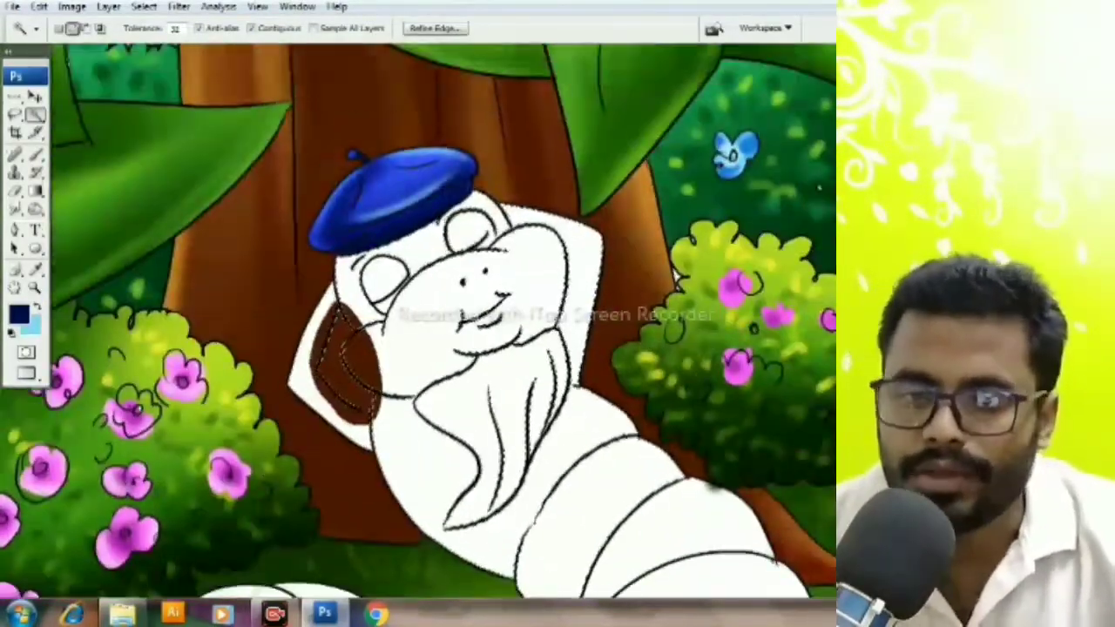
key(ctrl+alt+d)
key(Return)
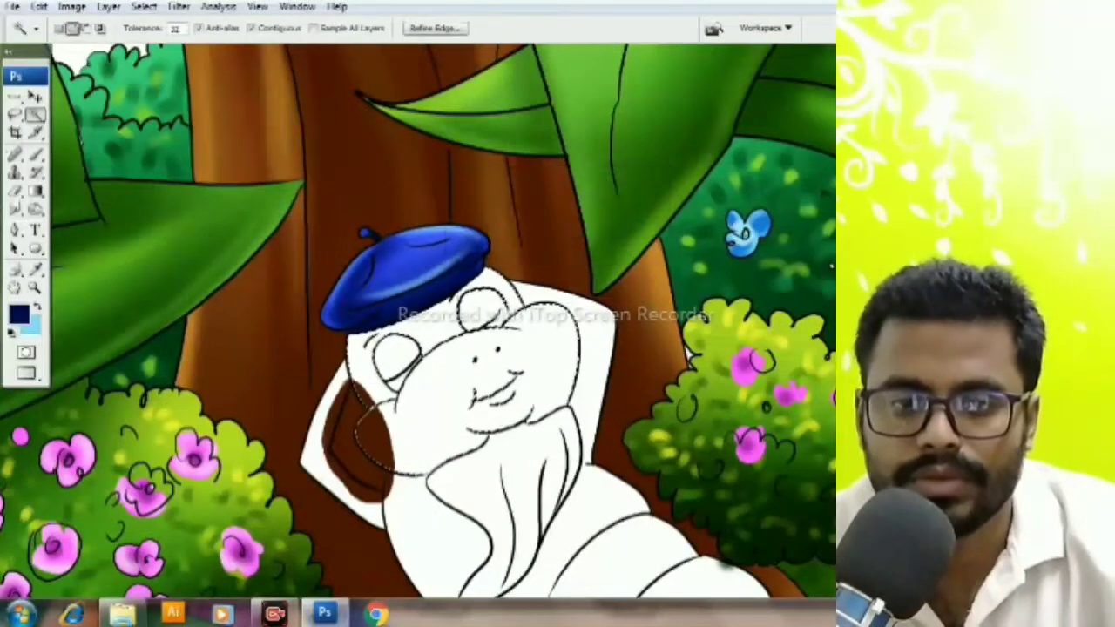
key(b)
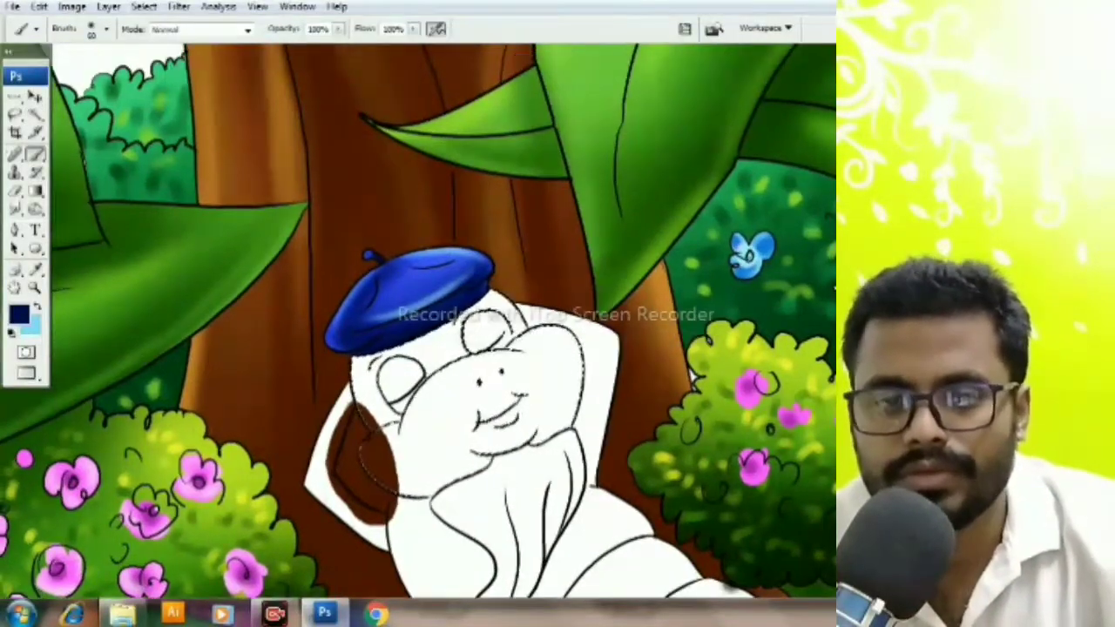
Step: Fill the face selection with a tan colour
click(29, 324)
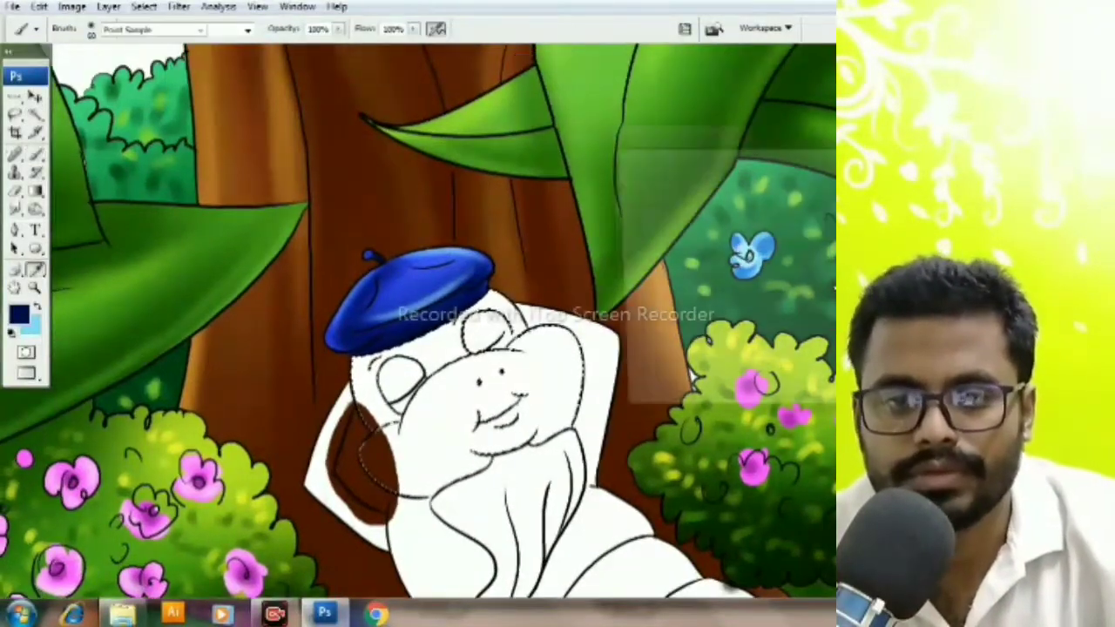
key(Return)
key(alt+BackSpace)
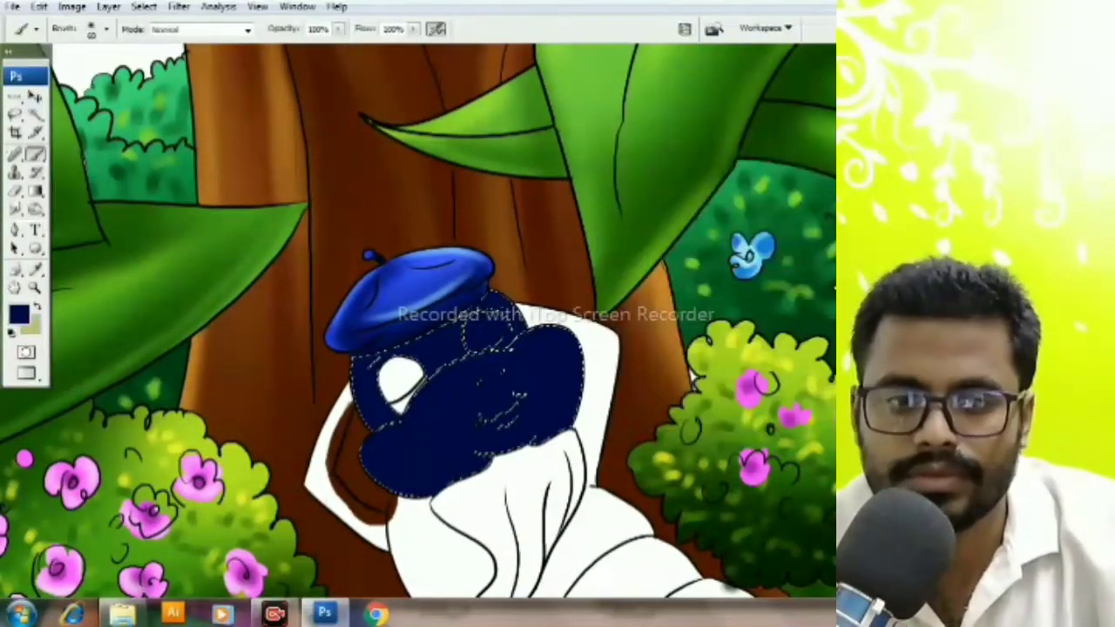
key(ctrl+BackSpace)
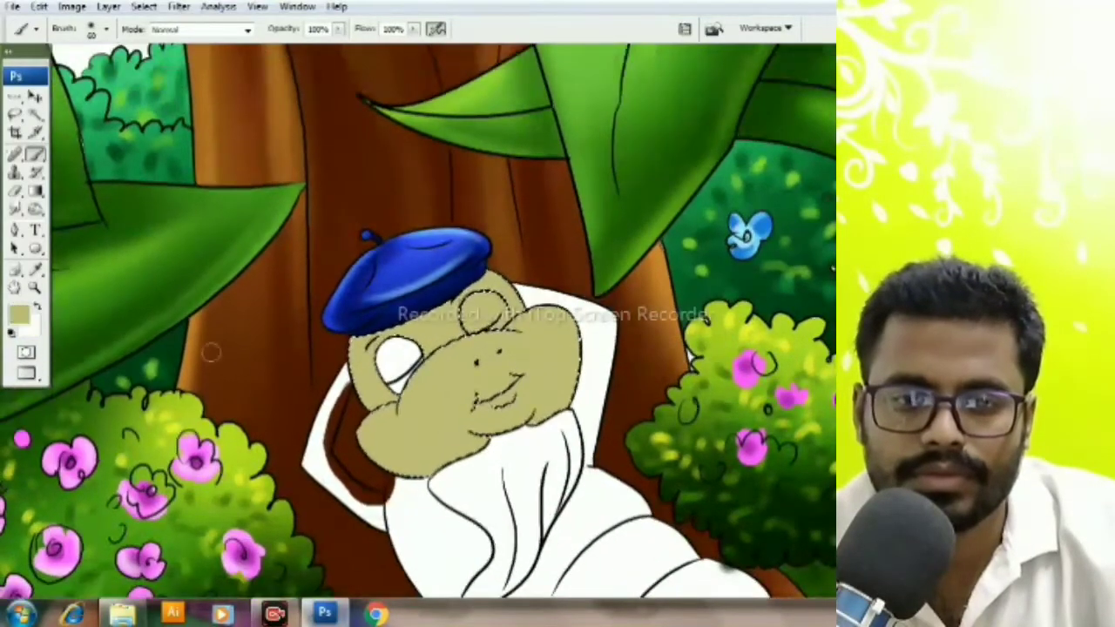
click(19, 314)
key(Escape)
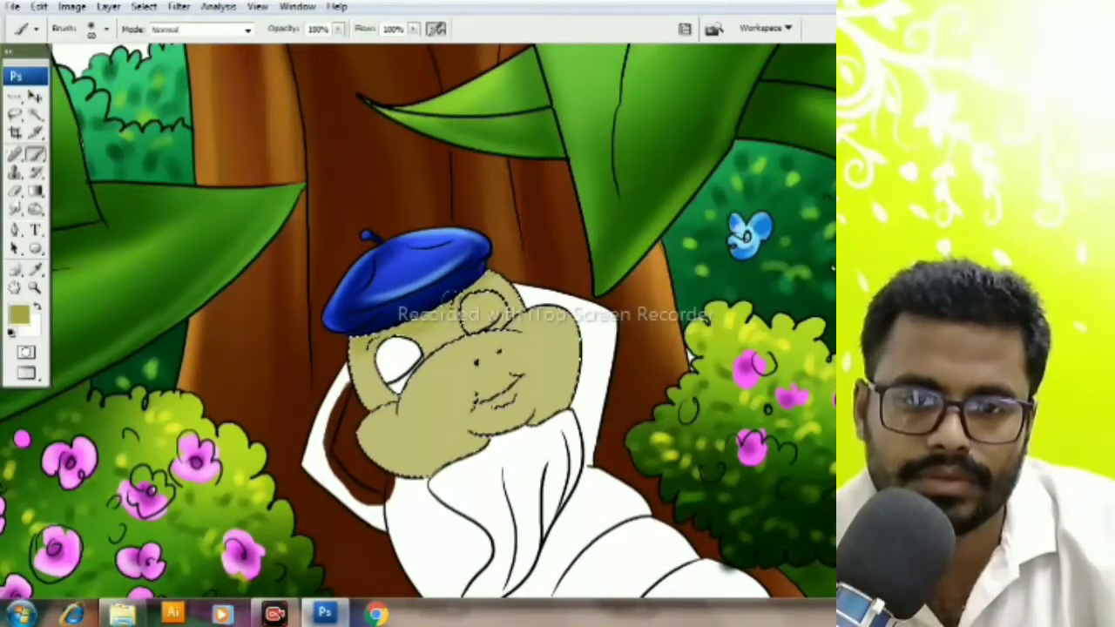
Step: Brush darker shading onto the lower and left parts of the face
drag(388, 370, 405, 466)
drag(409, 405, 427, 431)
drag(422, 379, 338, 397)
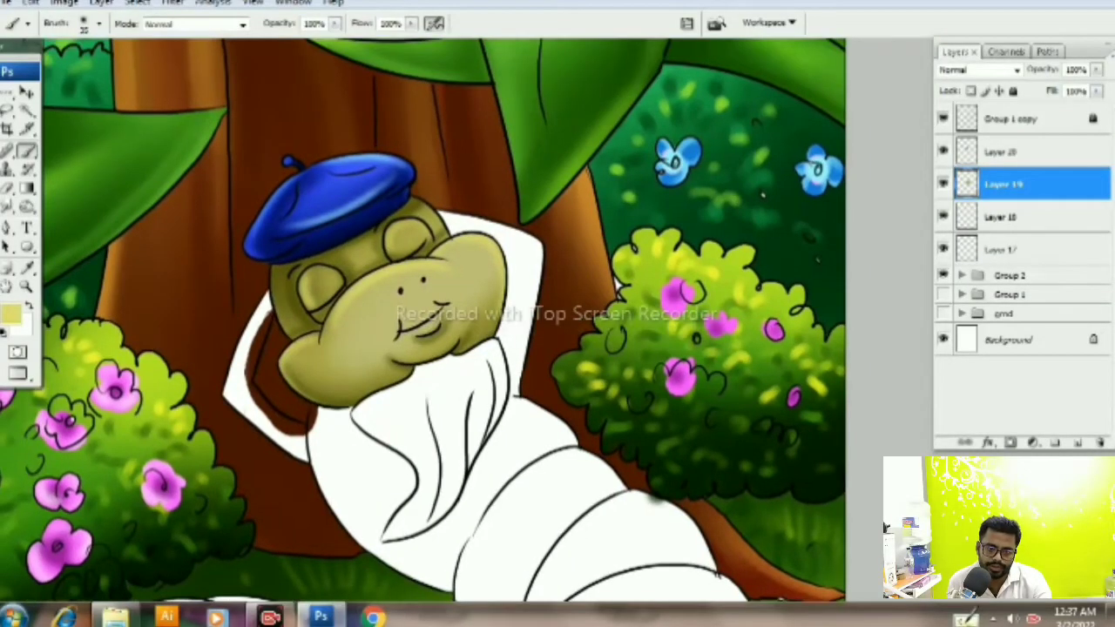
Step: Make Group 1 copy the active layer and zoom in around the caterpillar's chin and body
click(1010, 119)
key(ctrl+plus)
key(ctrl+plus)
drag(392, 340, 510, 455)
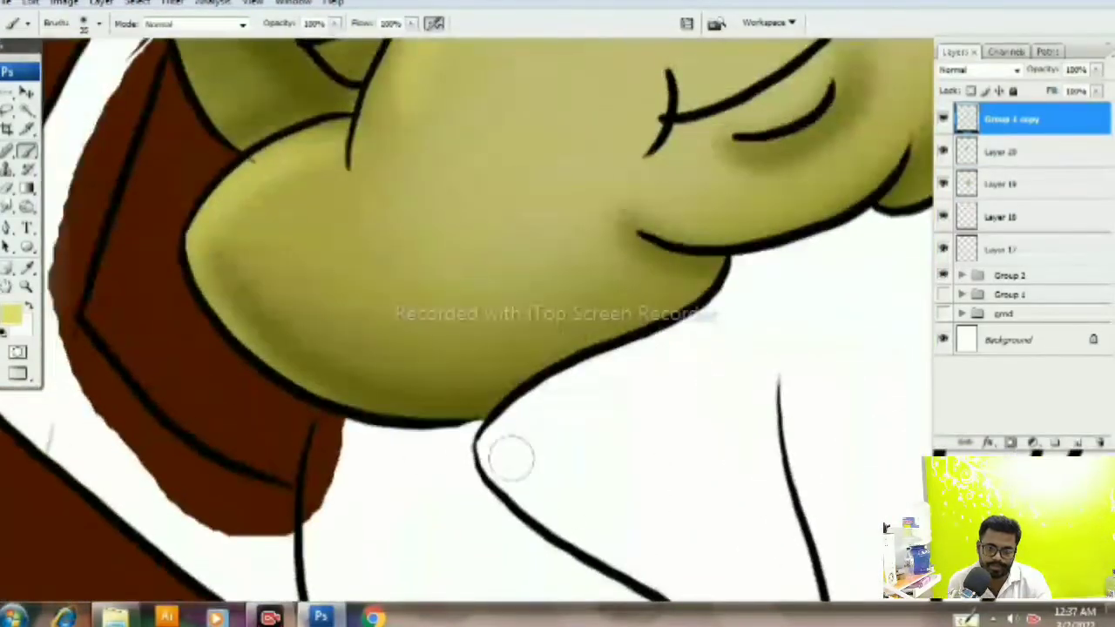
click(84, 23)
key(Escape)
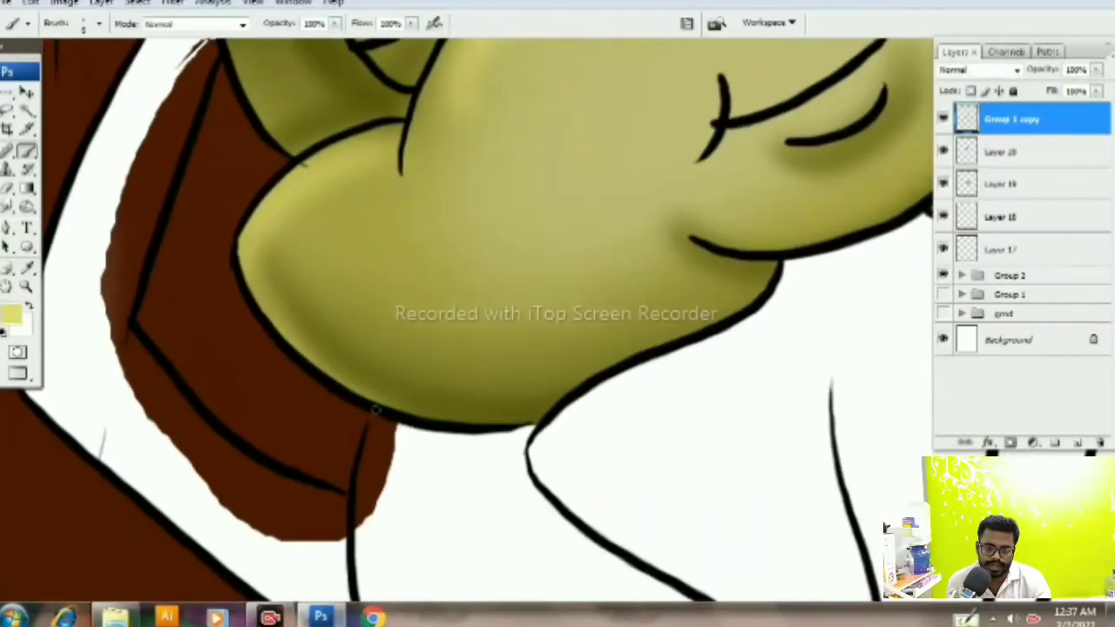
scroll(343, 494, down, 3)
scroll(285, 483, up, 4)
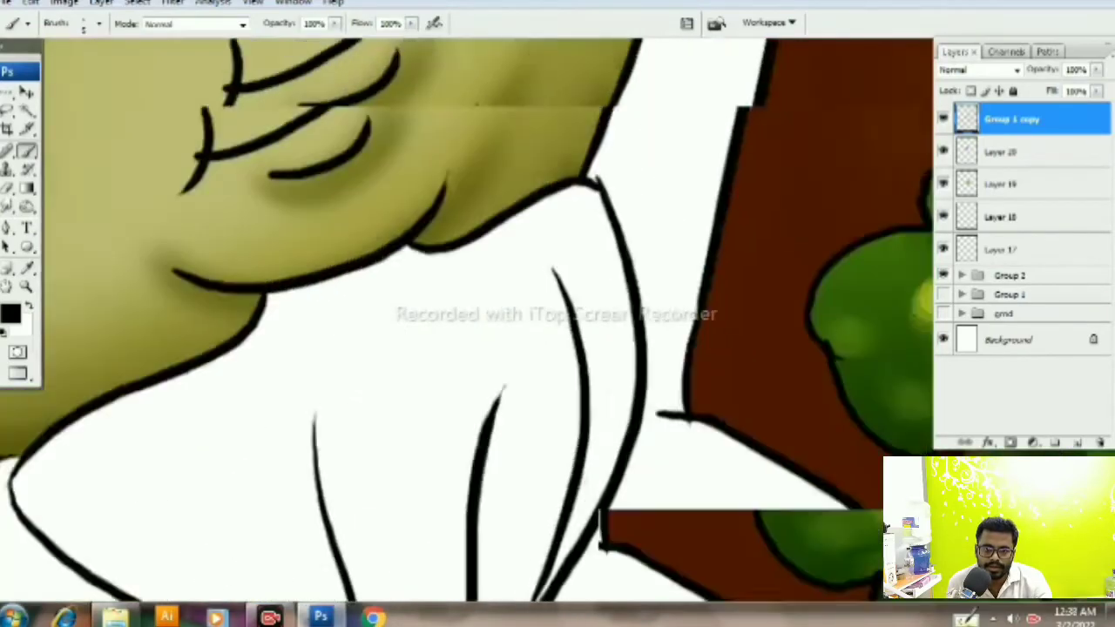
drag(282, 449, 494, 420)
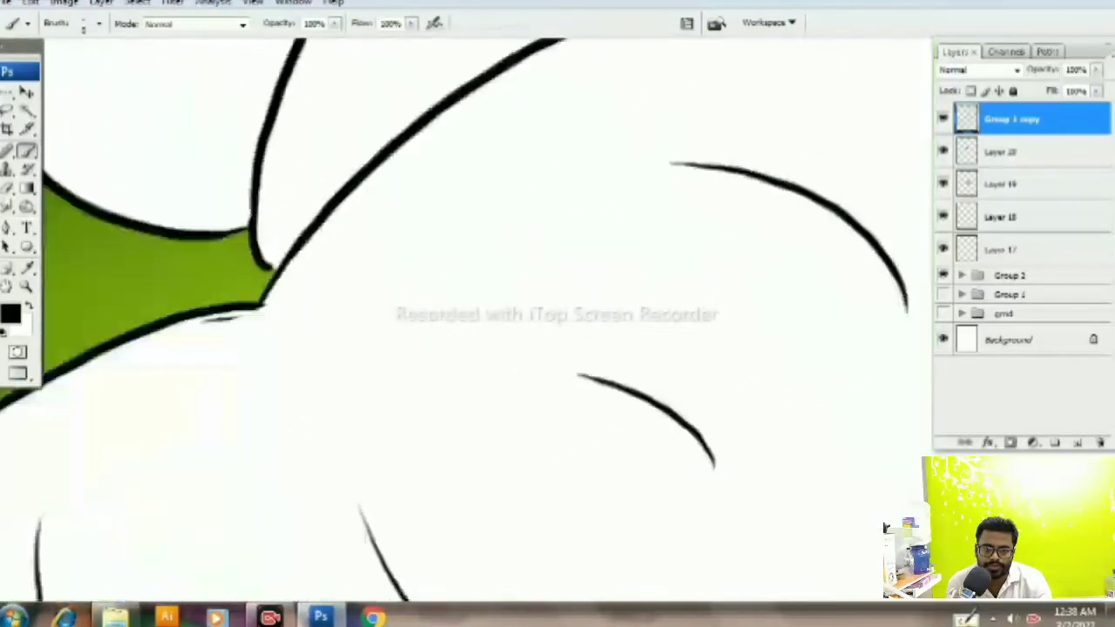
scroll(493, 421, down, 3)
scroll(494, 349, up, 3)
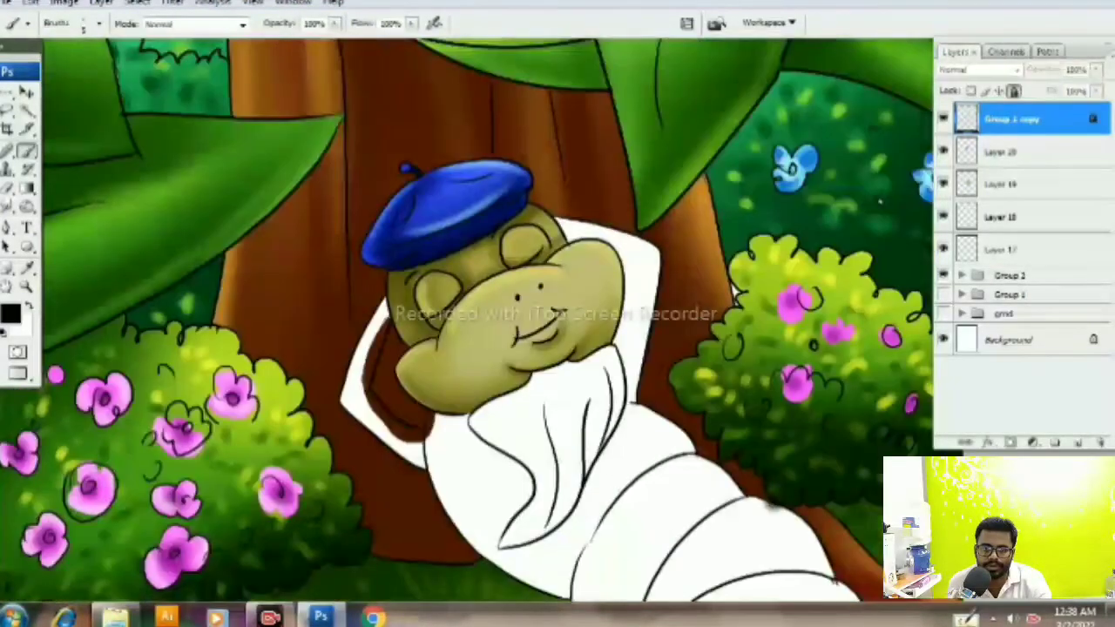
Step: Magic Wand the white body areas, expand the selection, and zoom out to the whole image
key(w)
scroll(466, 318, down, 3)
scroll(465, 318, down, 3)
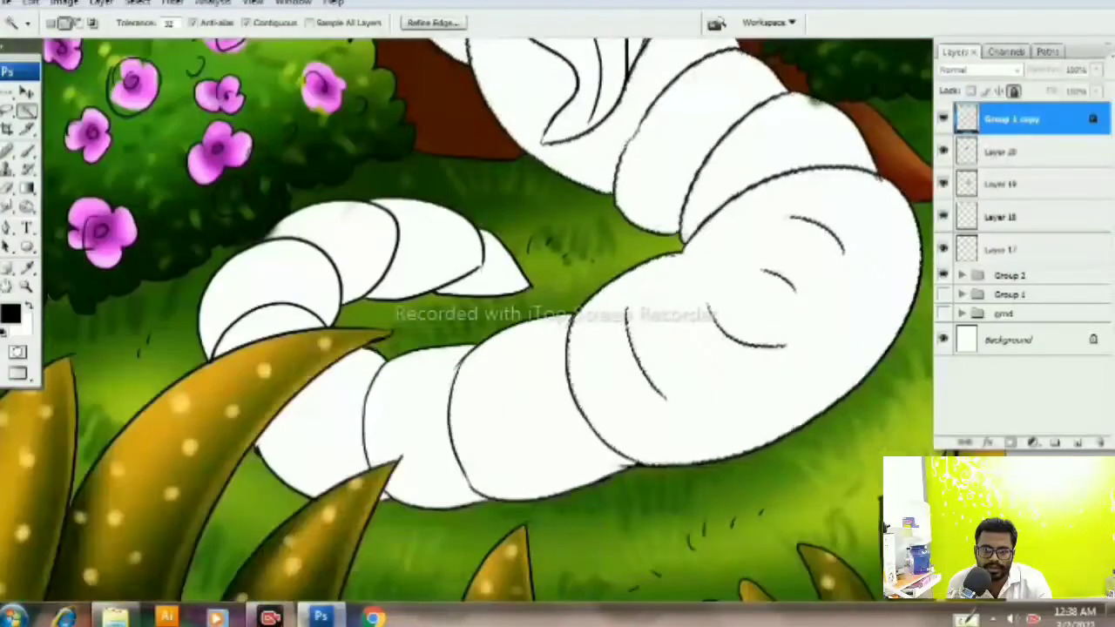
scroll(466, 317, down, 3)
scroll(466, 318, up, 3)
scroll(466, 318, up, 3)
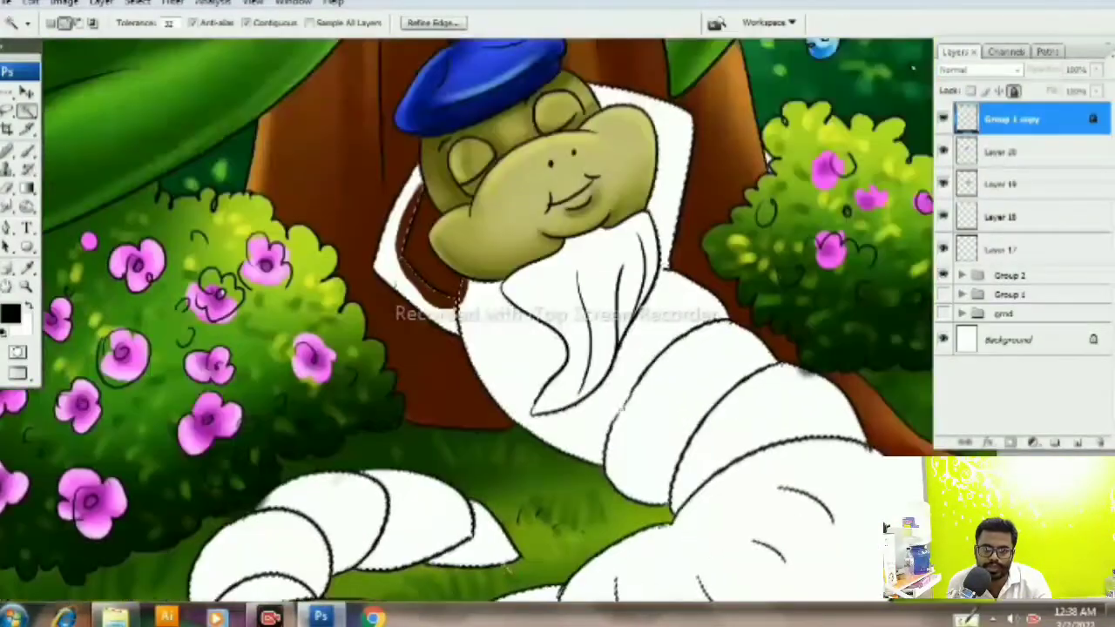
key(alt+s)
key(m)
key(e)
key(Return)
key(ctrl+minus)
Step: Add a new layer and fill the caterpillar's body on Layer 19 with the face's khaki
key(ctrl+0)
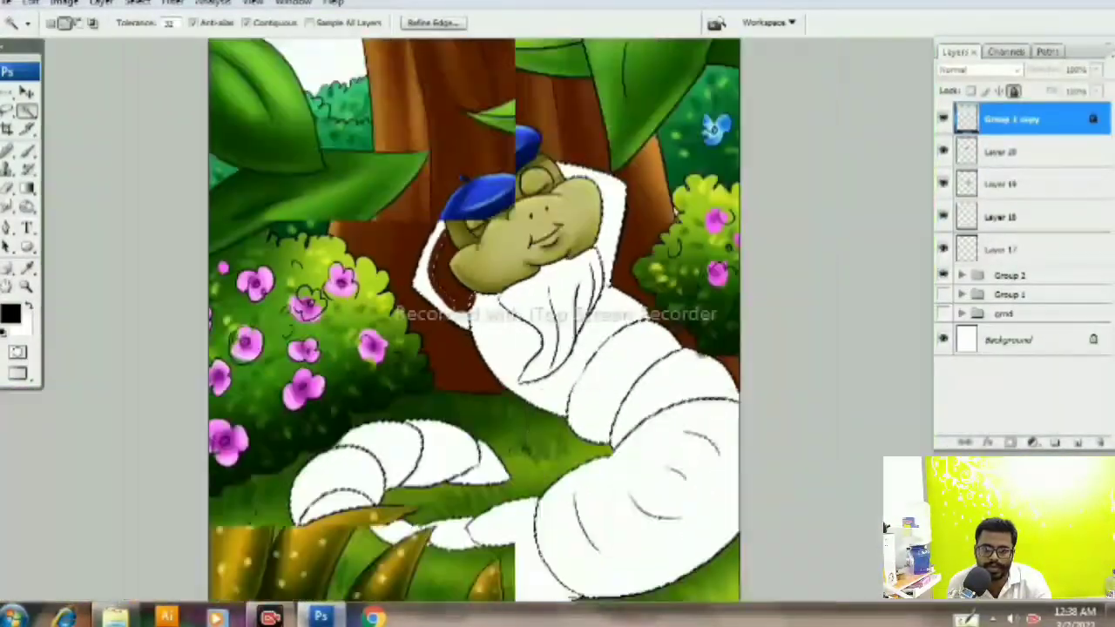
key(ctrl+shift+alt+n)
key(b)
scroll(409, 322, up, 1)
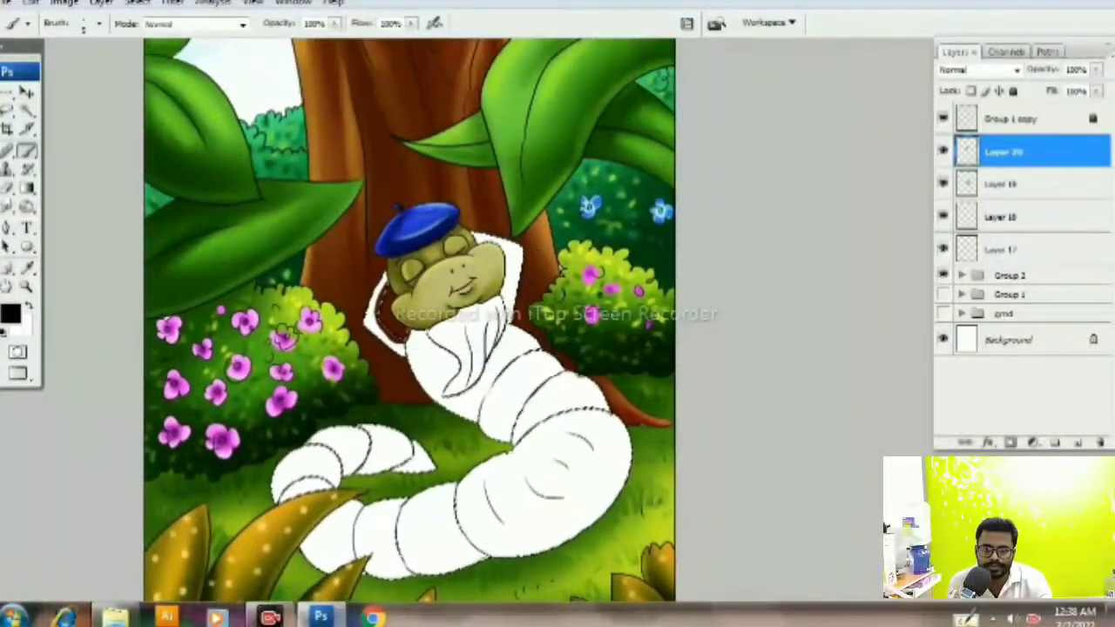
alt+click(461, 265)
click(1001, 184)
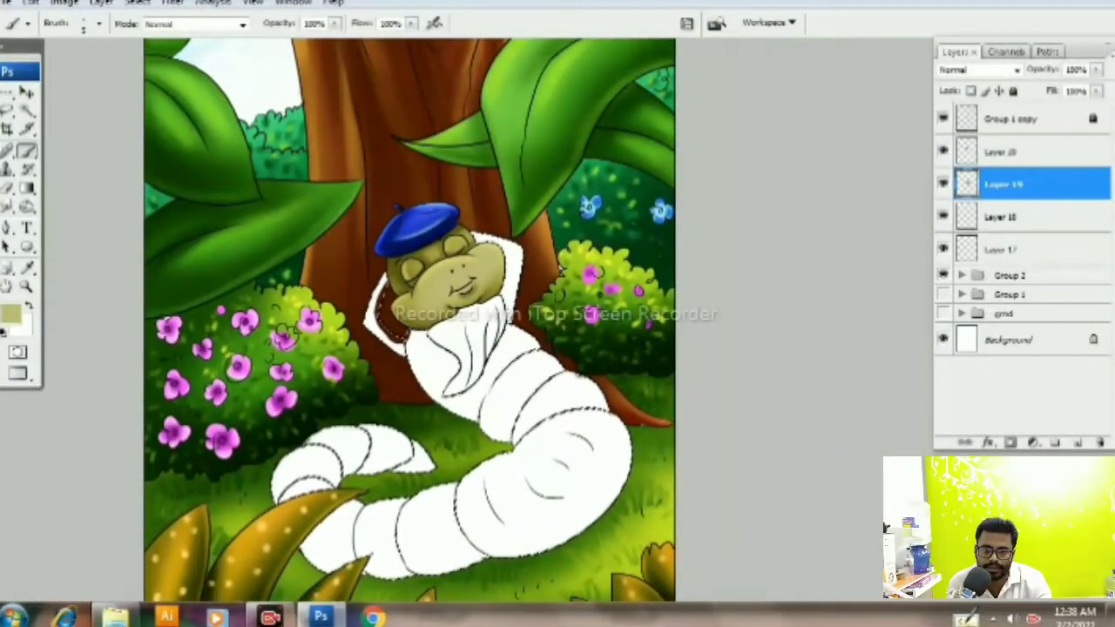
key(alt+BackSpace)
Step: Enlarge the brush and paint darker shading across the neck and body
scroll(409, 322, up, 1)
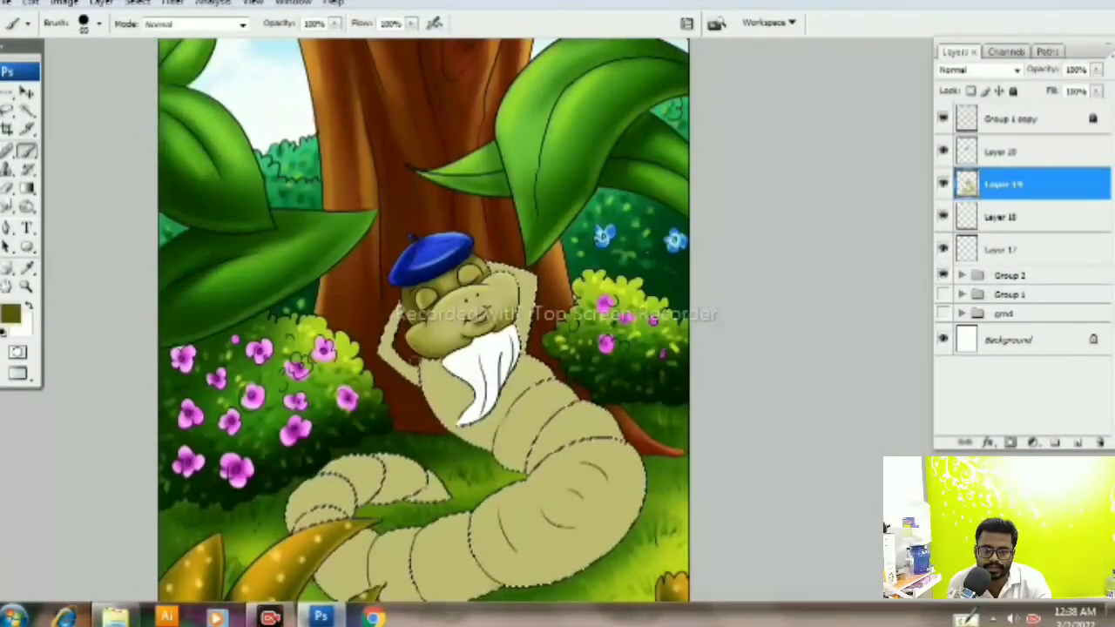
right_click(540, 348)
key(Return)
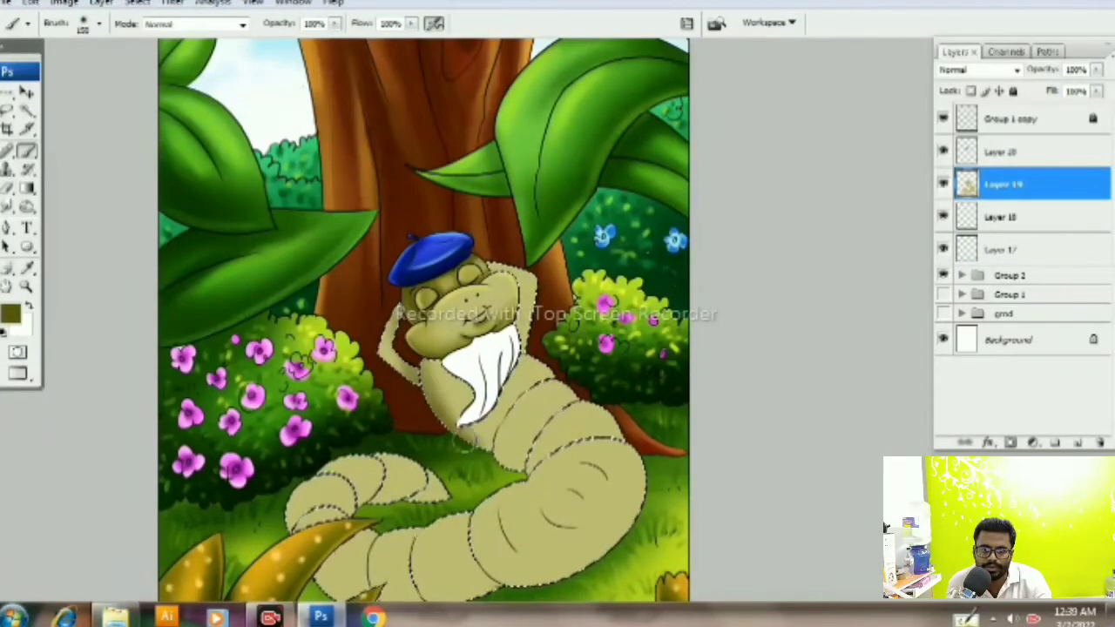
drag(532, 439, 597, 475)
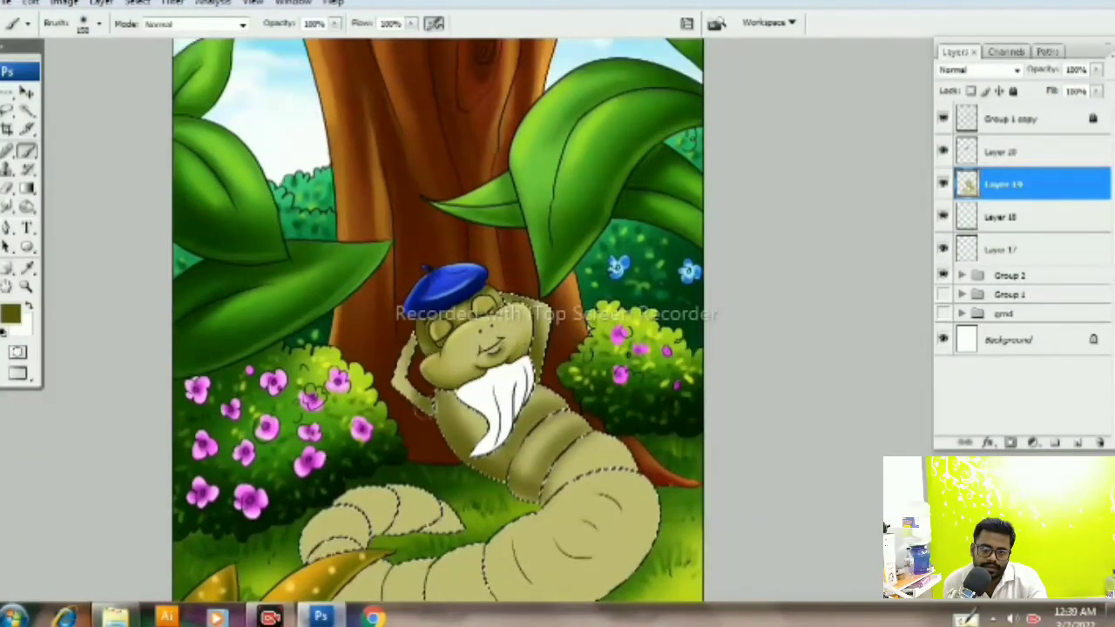
mouse_move(444, 349)
mouse_down()
mouse_move(414, 246)
mouse_move(362, 173)
mouse_up()
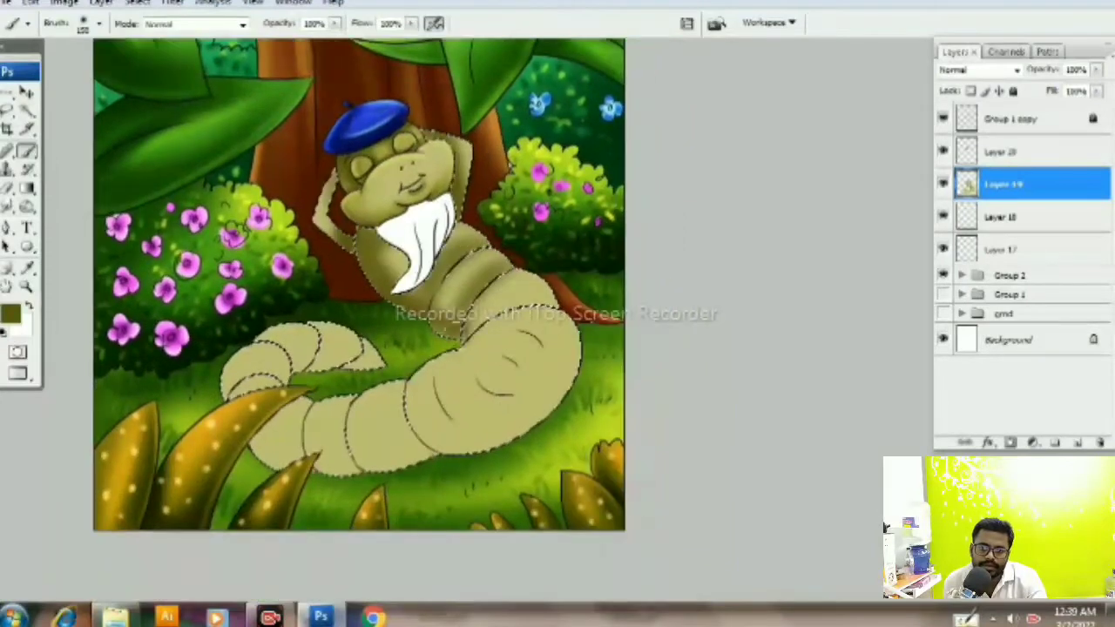
mouse_move(440, 423)
mouse_down()
mouse_move(439, 375)
mouse_move(287, 374)
mouse_move(288, 304)
mouse_move(261, 314)
mouse_move(272, 397)
mouse_move(296, 296)
mouse_move(305, 320)
mouse_move(253, 365)
mouse_move(283, 335)
mouse_up()
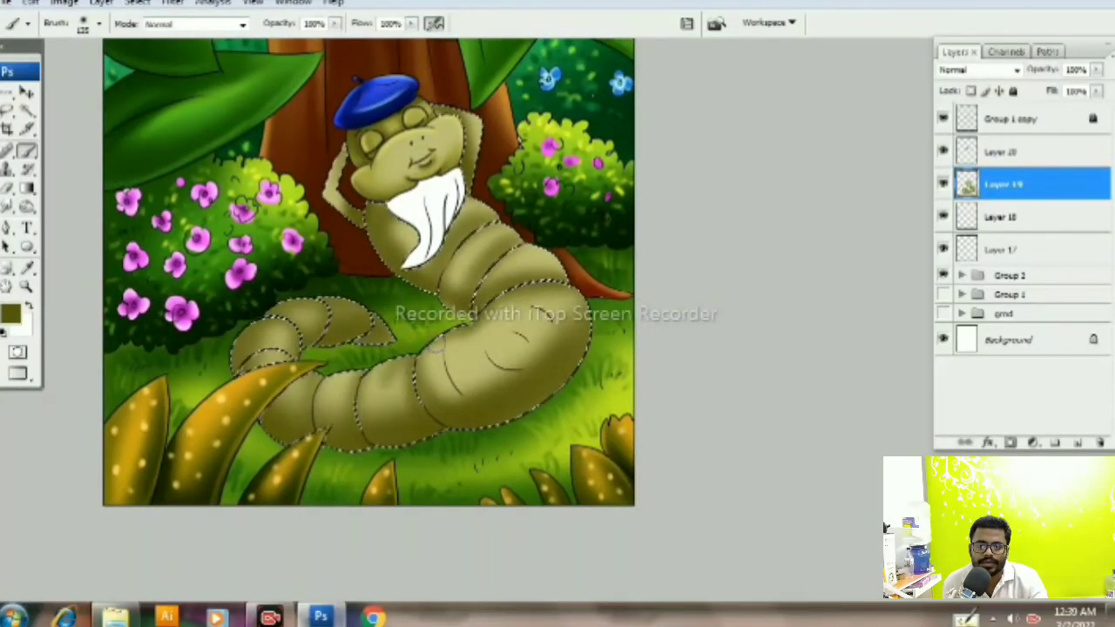
drag(318, 318, 326, 349)
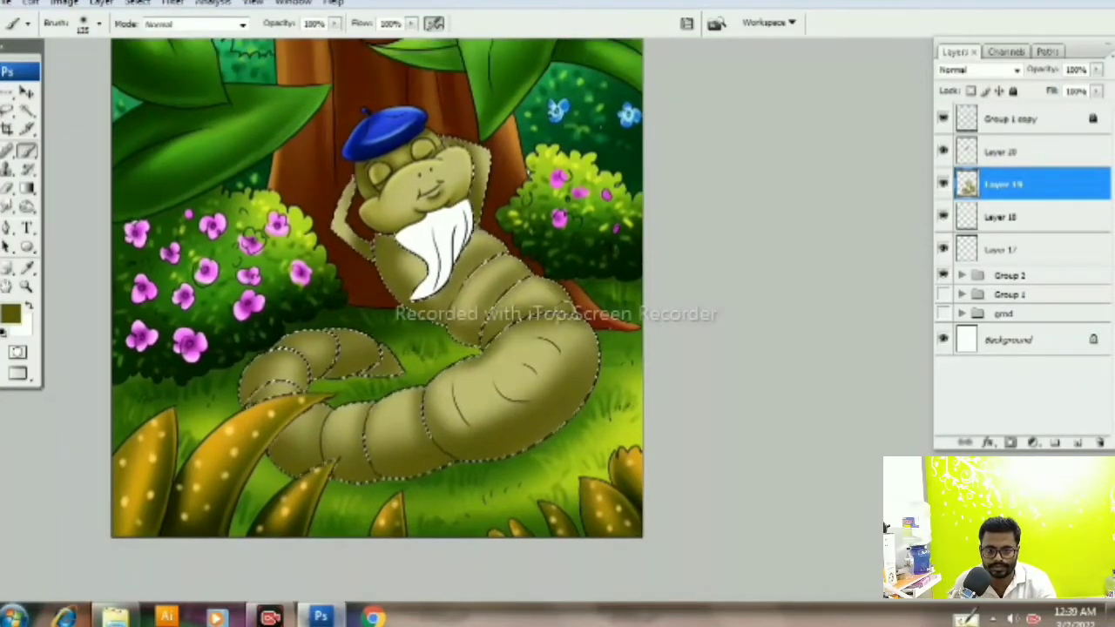
drag(471, 334, 479, 376)
Step: Sample a lighter khaki, then add a dark olive shading stroke on the body
alt+click(424, 180)
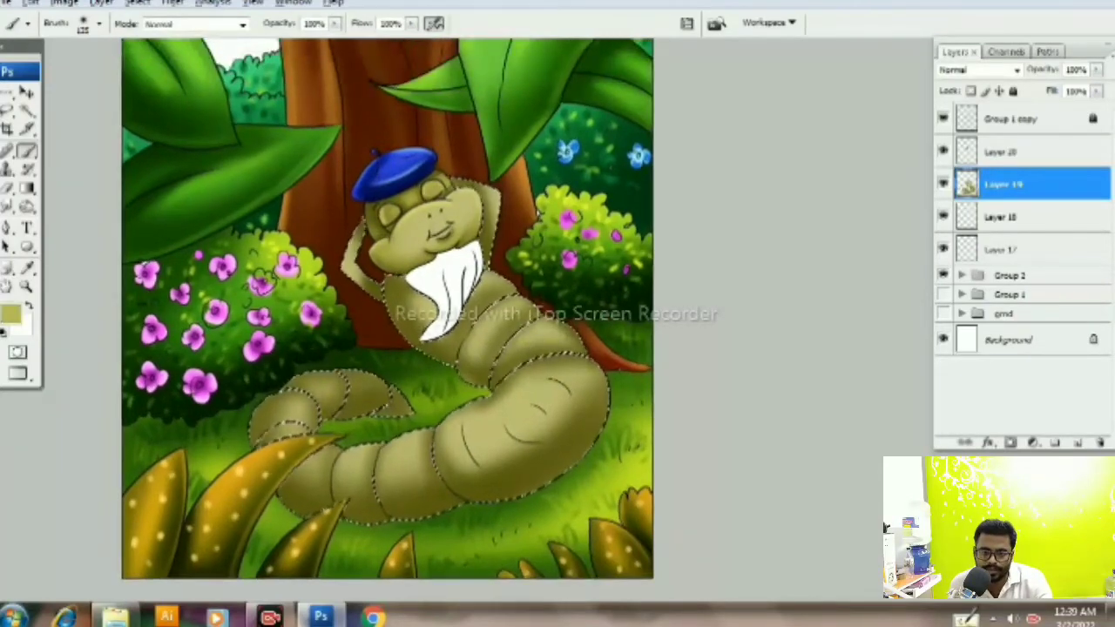
drag(545, 484, 592, 493)
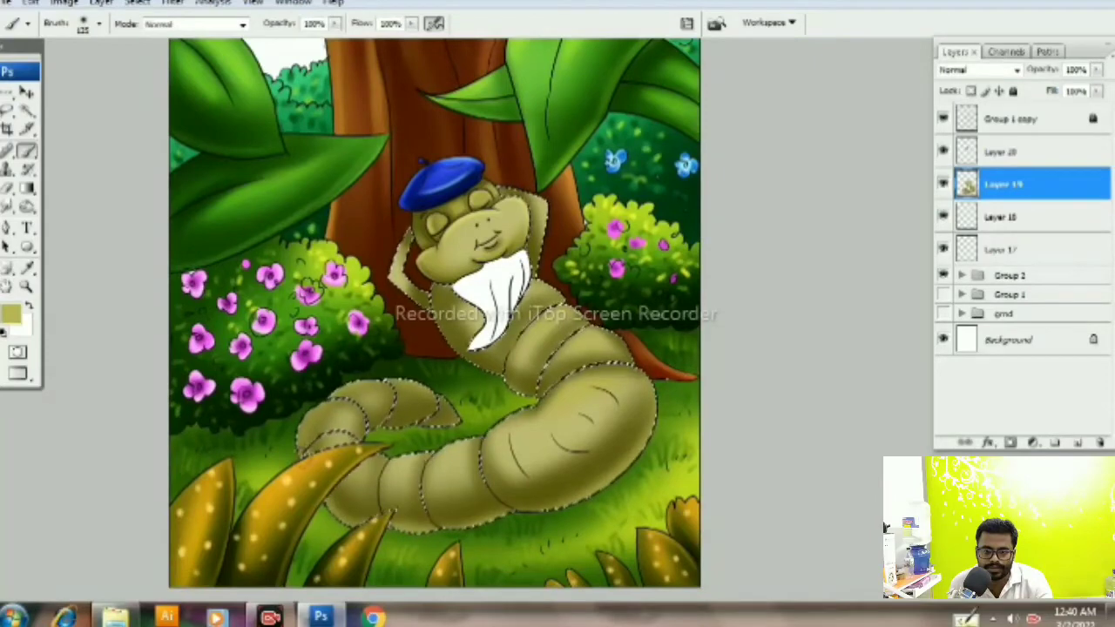
alt+click(614, 388)
drag(610, 359, 635, 418)
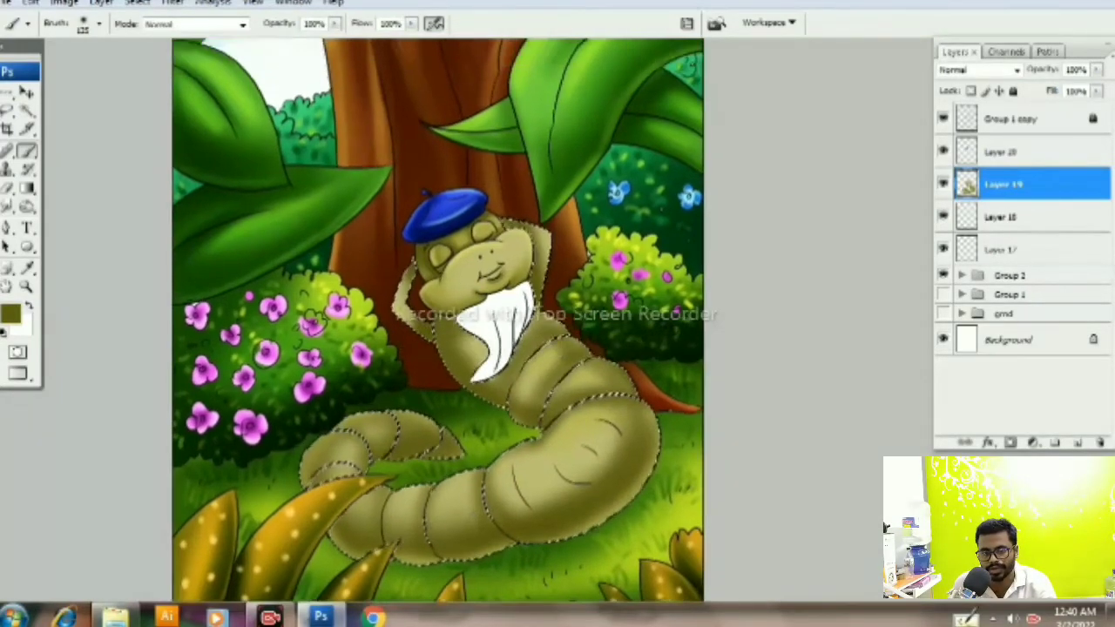
drag(479, 494, 473, 544)
Step: Preview different hue and saturation settings on the caterpillar's body in Hue/Saturation
key(ctrl+u)
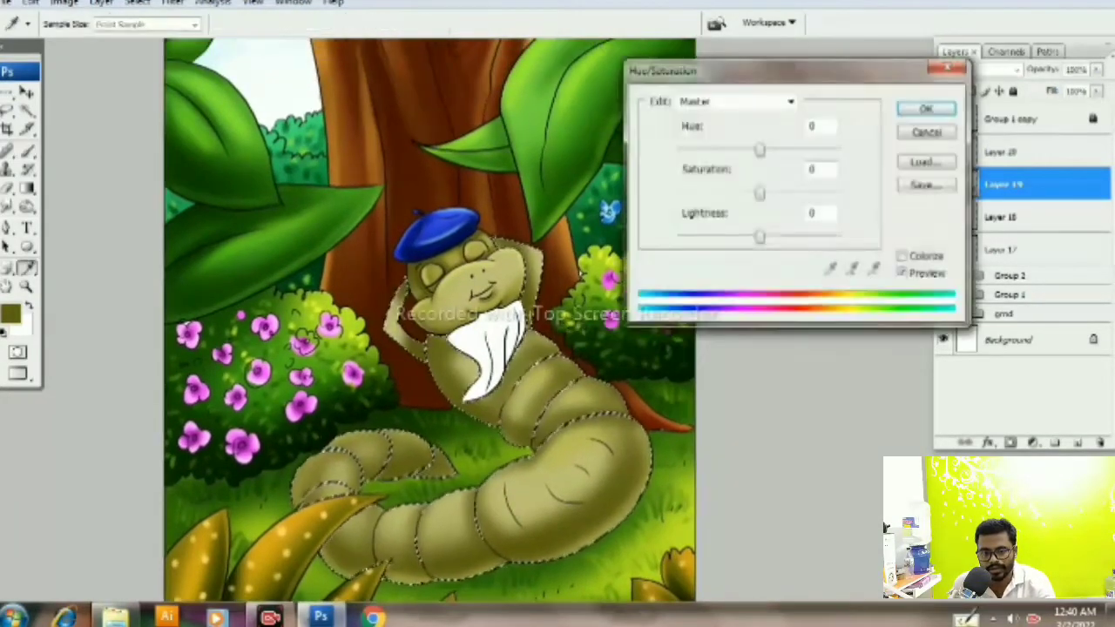
drag(758, 150, 677, 150)
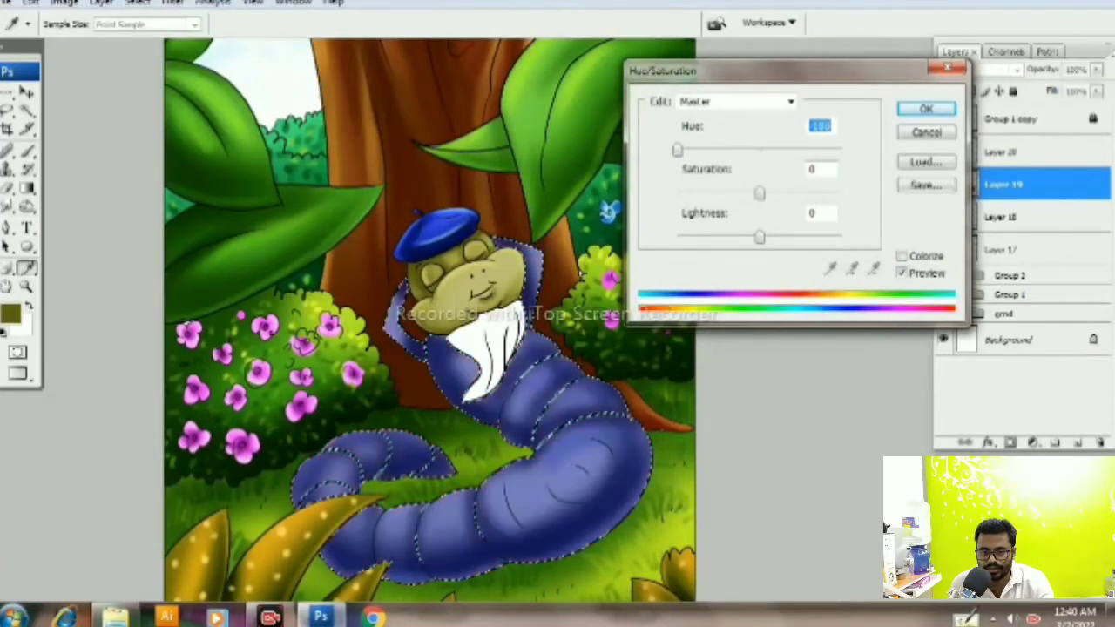
mouse_move(759, 192)
mouse_down()
mouse_move(682, 193)
mouse_move(779, 193)
mouse_up()
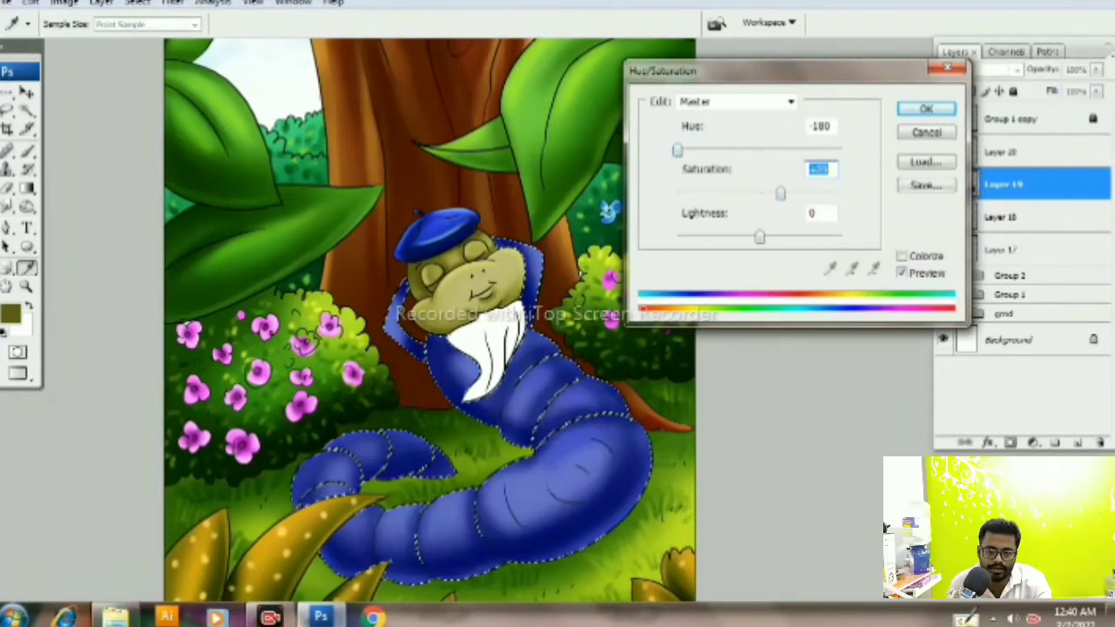
mouse_move(677, 150)
mouse_down()
mouse_move(775, 150)
mouse_move(743, 150)
mouse_up()
mouse_move(770, 192)
mouse_down()
mouse_move(734, 193)
mouse_move(768, 193)
mouse_up()
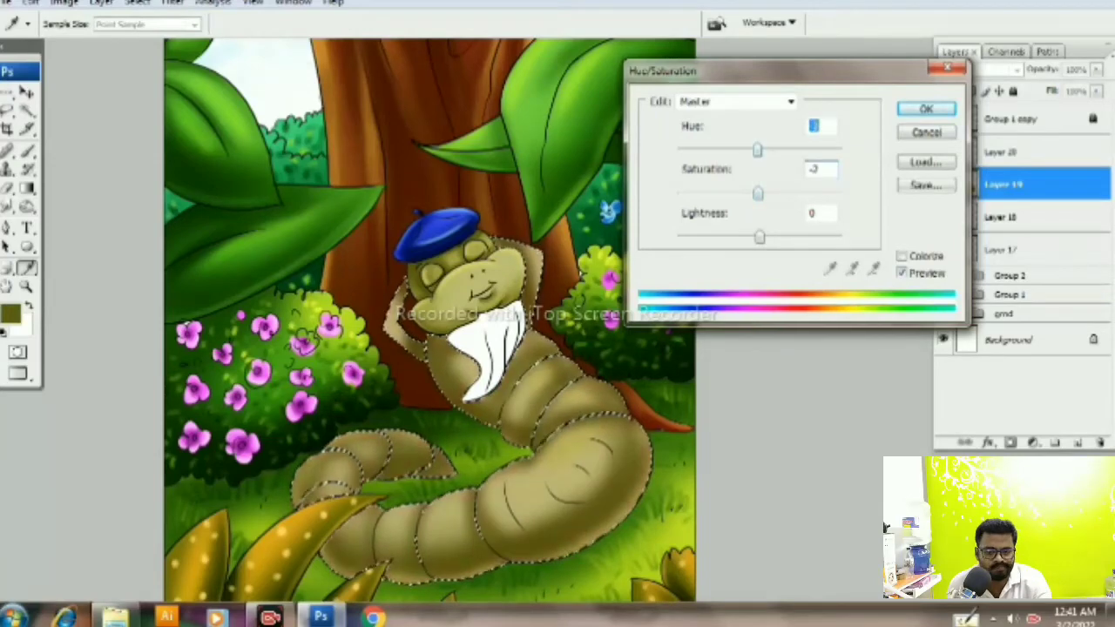
drag(743, 149, 822, 150)
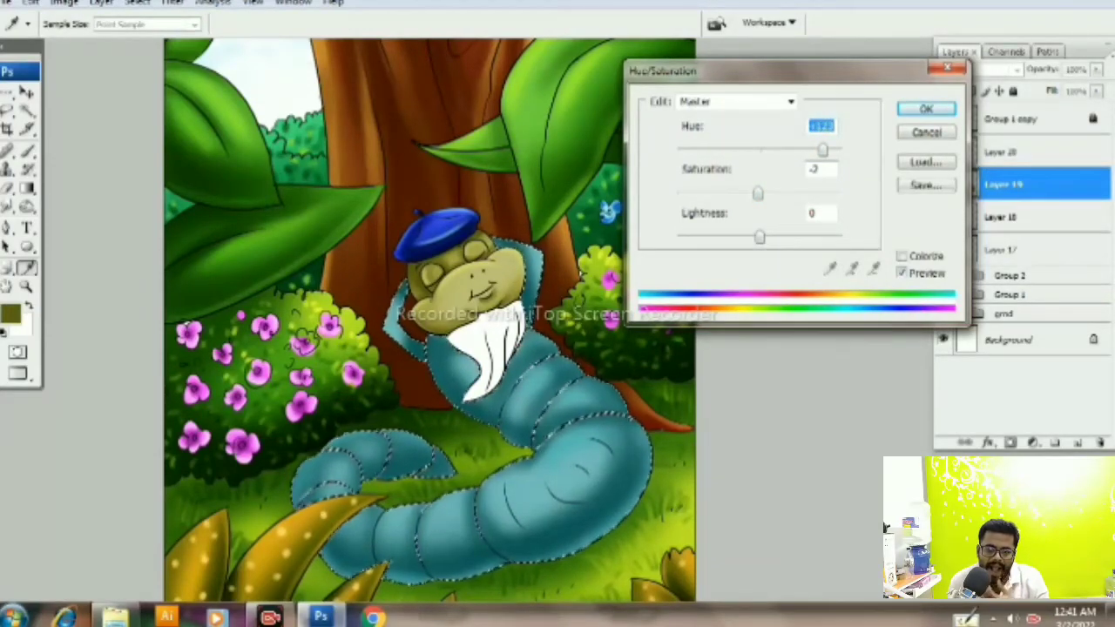
Step: Keep the olive body with Saturation +27 and Hue 0, and close the adjustment
text(27)
key(shift+Tab)
text(0)
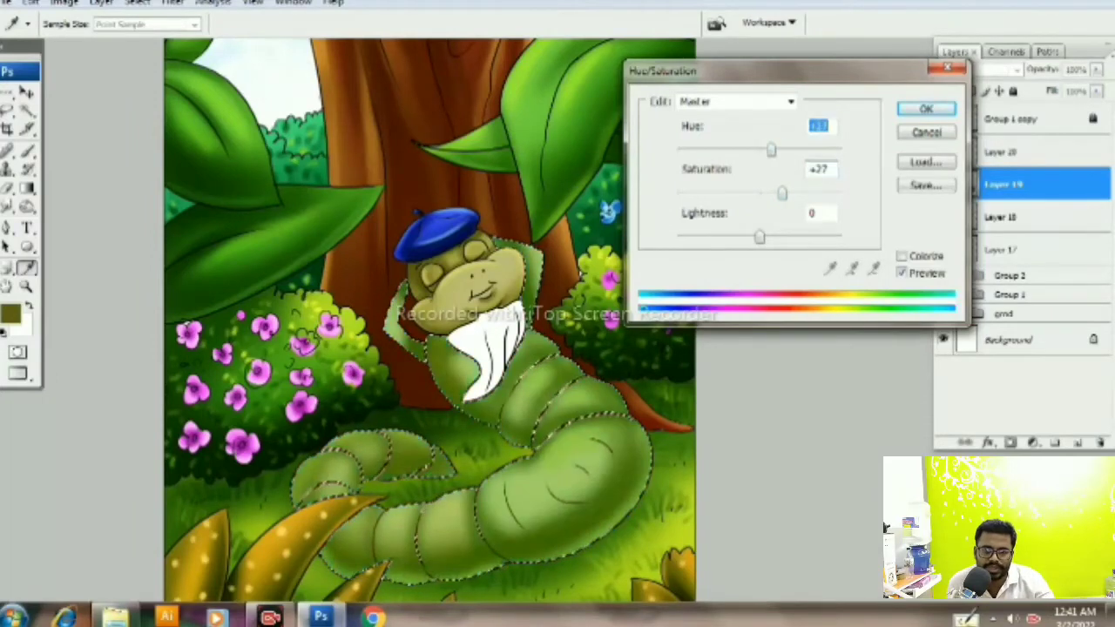
key(Tab)
key(Tab)
text(10)
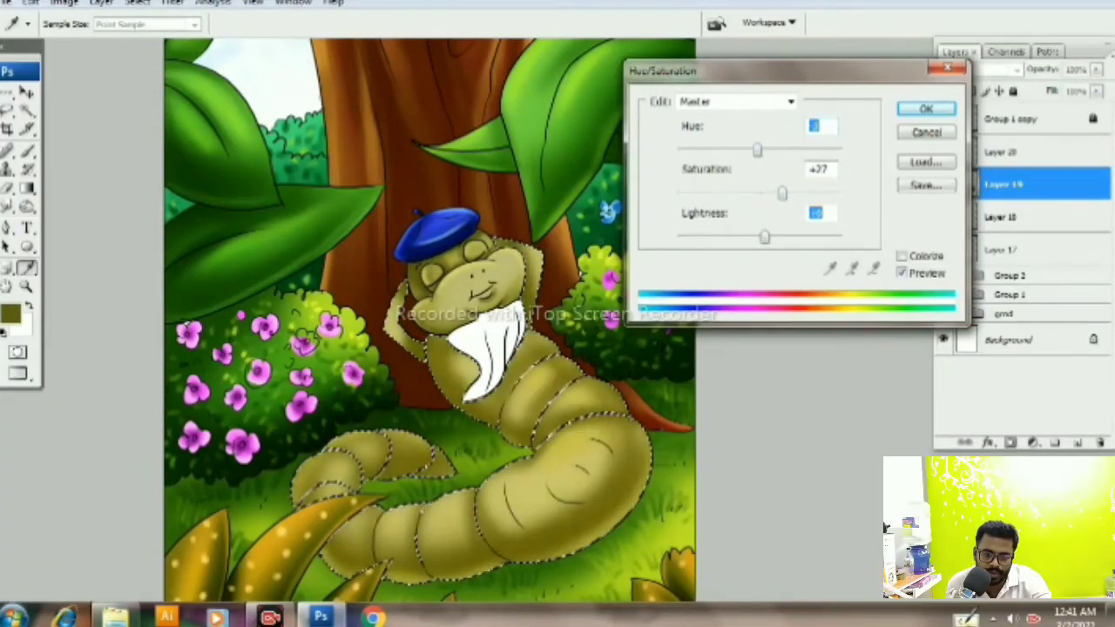
text(0)
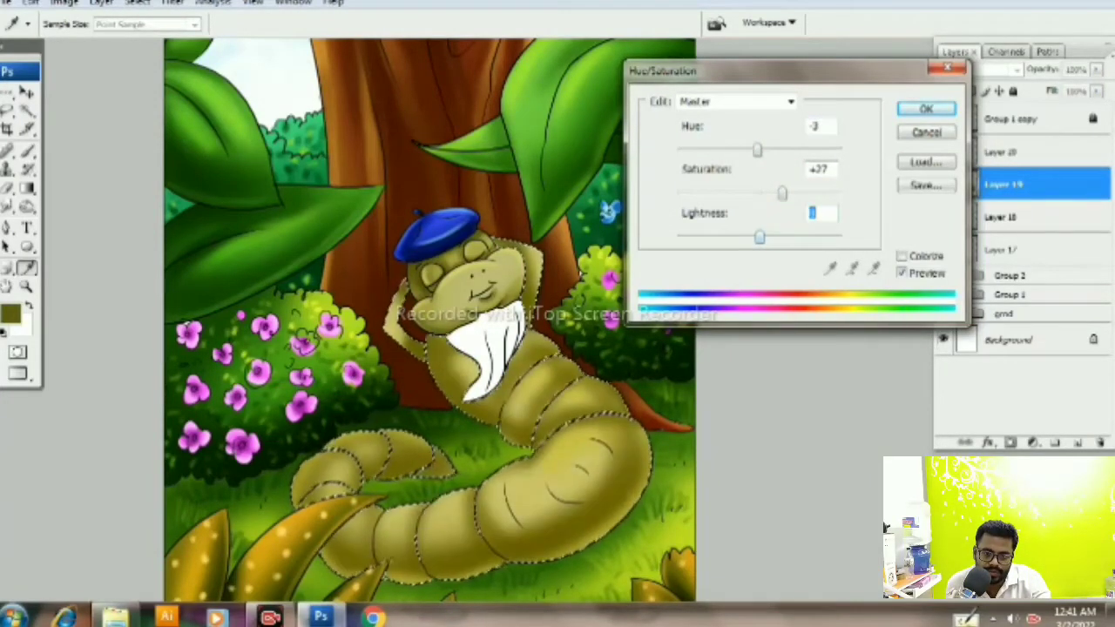
key(Return)
key(b)
key(ctrl+minus)
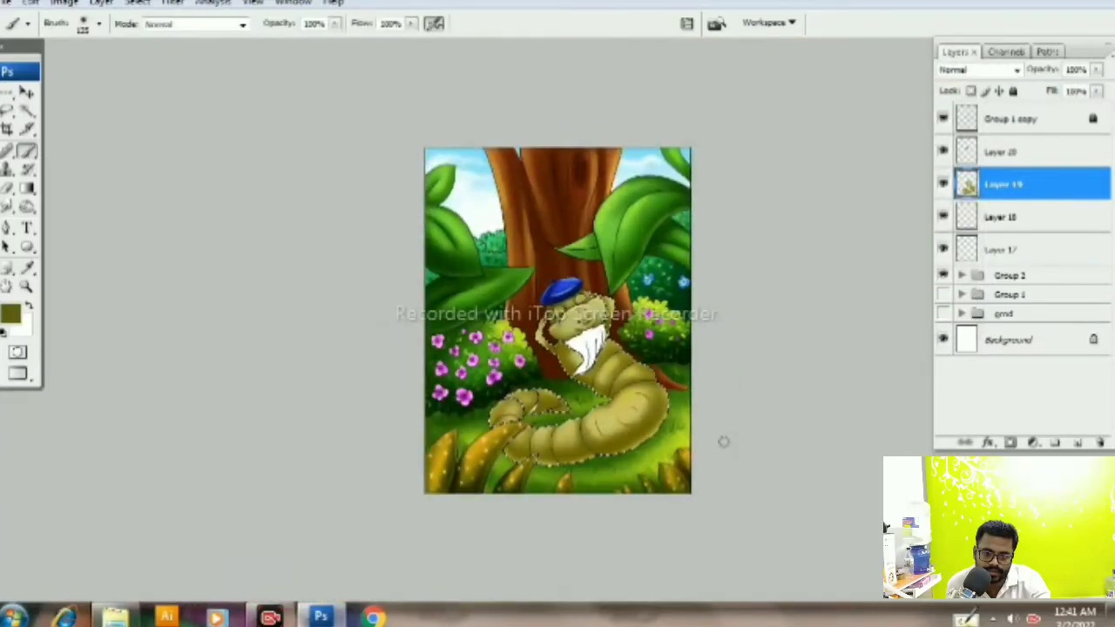
Step: Shift the body hue toward -180 and drain its saturation to grey
key(ctrl+u)
key(shift+Down)
key(shift+Down)
key(shift+Down)
key(shift+Down)
key(shift+Down)
key(shift+Down)
key(shift+Down)
key(shift+Down)
key(shift+Down)
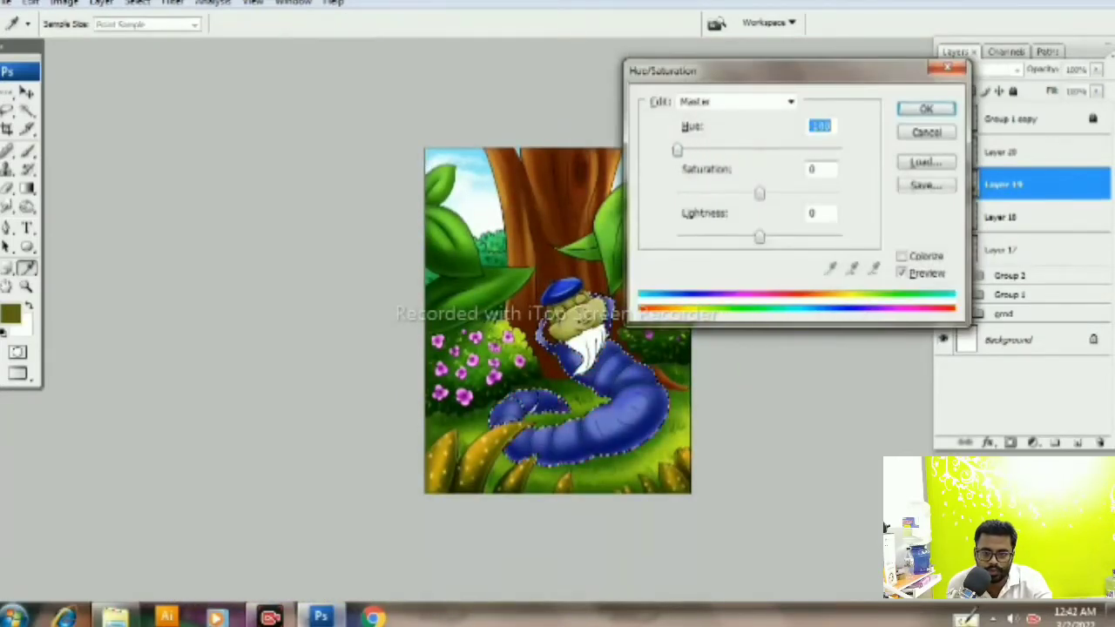
key(Tab)
key(shift+Down)
key(shift+Down)
key(shift+Down)
key(shift+Down)
key(shift+Down)
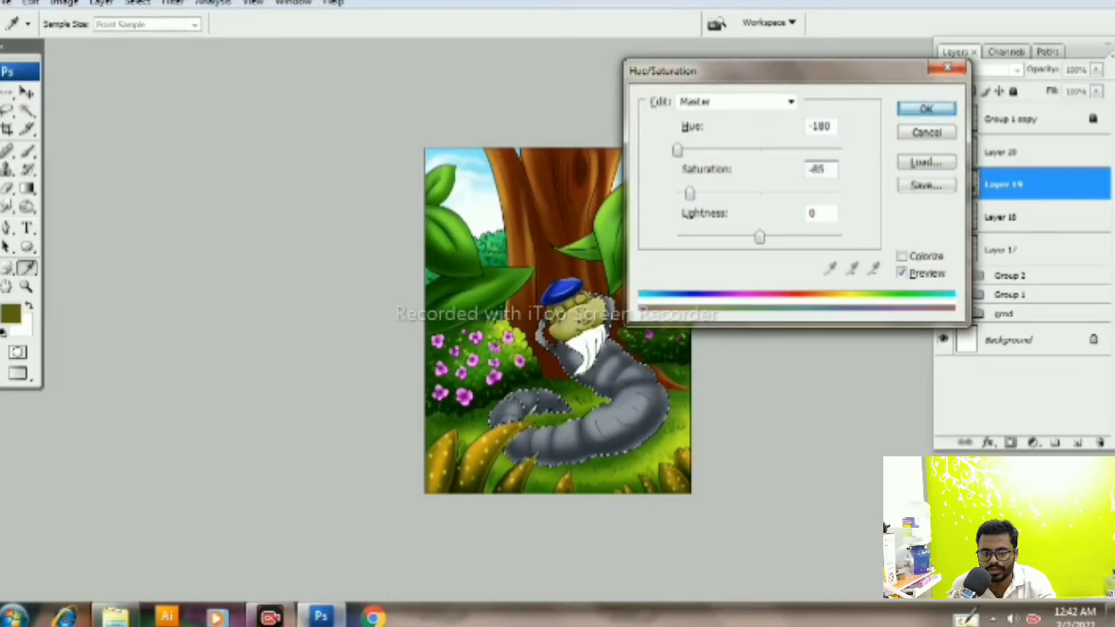
key(Return)
key(b)
Step: On Layer 19, apply Hue -180 with lowered saturation to make the beret deep blue
click(1010, 118)
key(w)
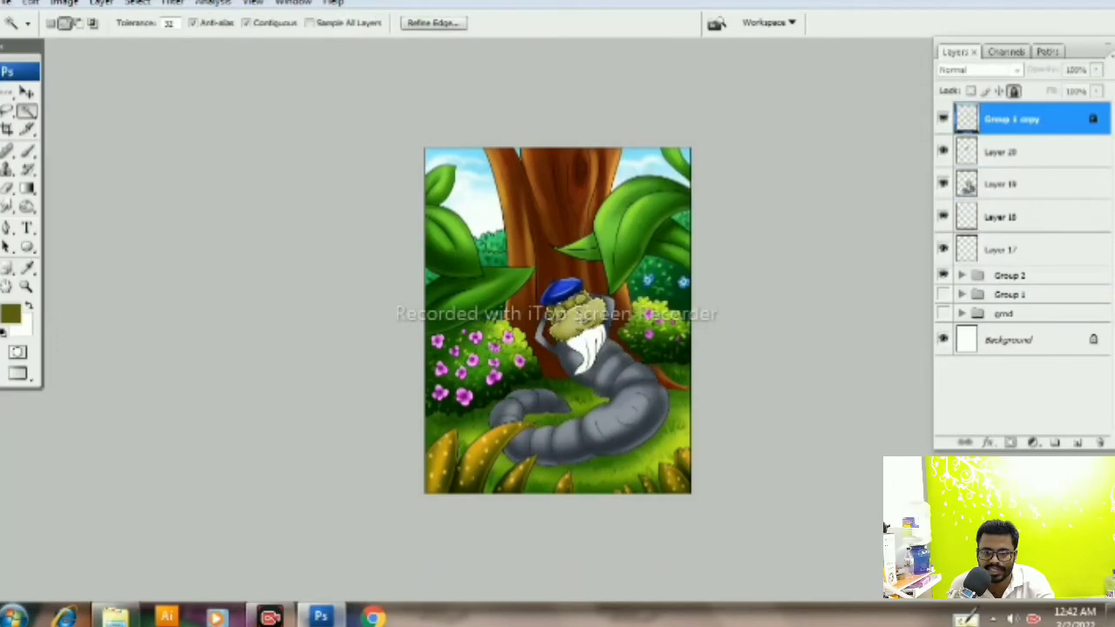
click(1001, 184)
key(ctrl+u)
key(shift+Up)
key(shift+Up)
key(shift+Up)
key(shift+Up)
key(shift+Up)
key(shift+Up)
key(shift+Up)
key(shift+Up)
key(shift+Up)
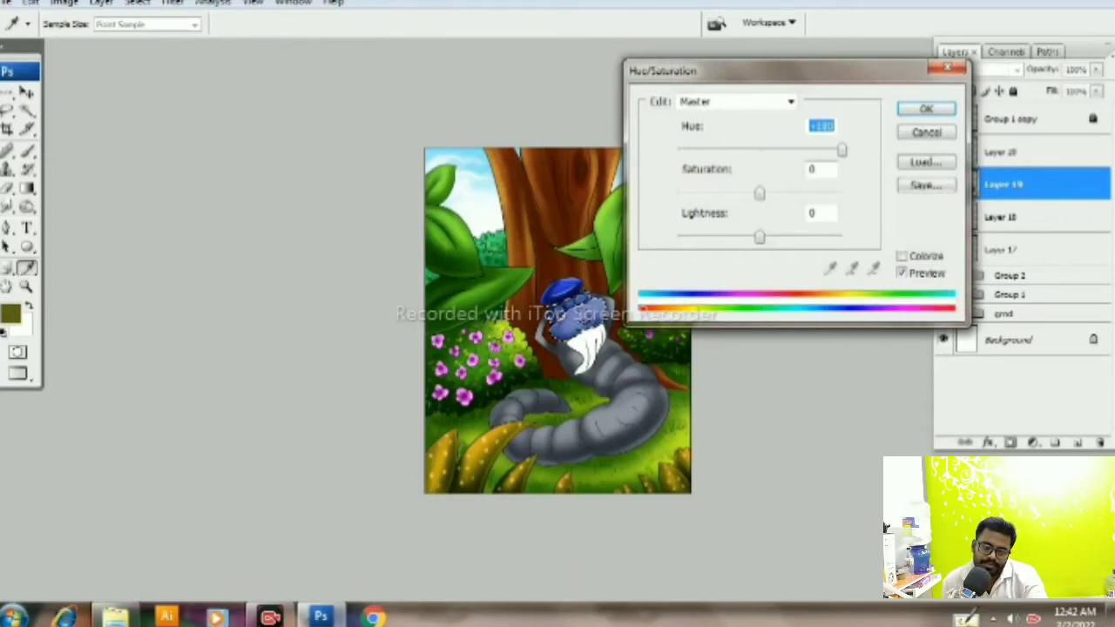
key(shift+Down)
key(shift+Down)
key(shift+Down)
key(shift+Down)
key(shift+Down)
key(shift+Down)
key(Tab)
key(shift+Down)
key(shift+Down)
key(shift+Down)
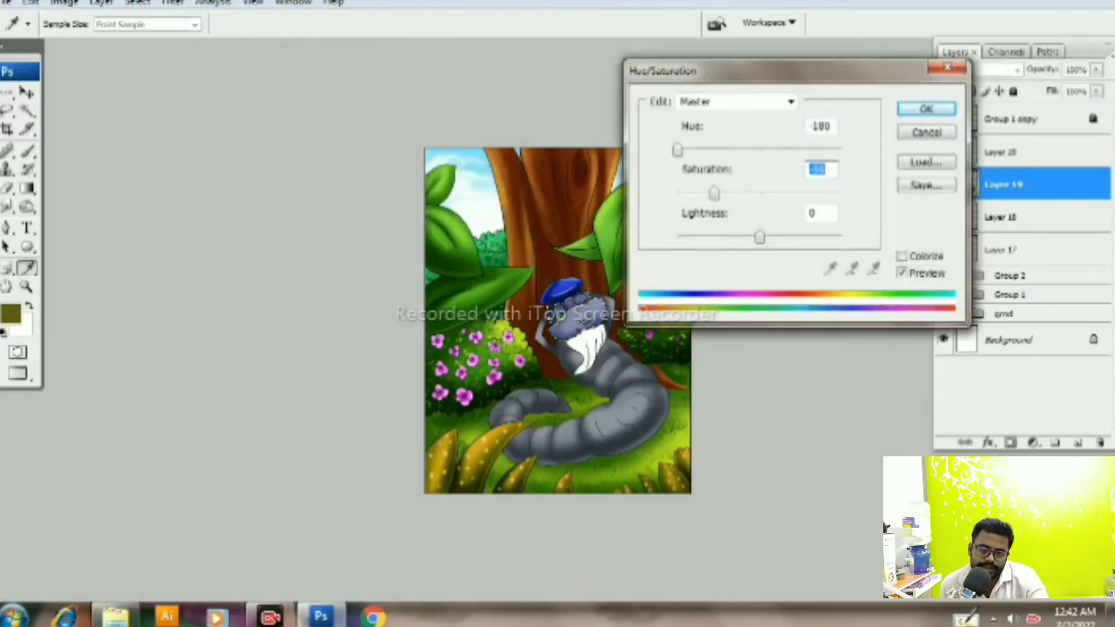
key(Return)
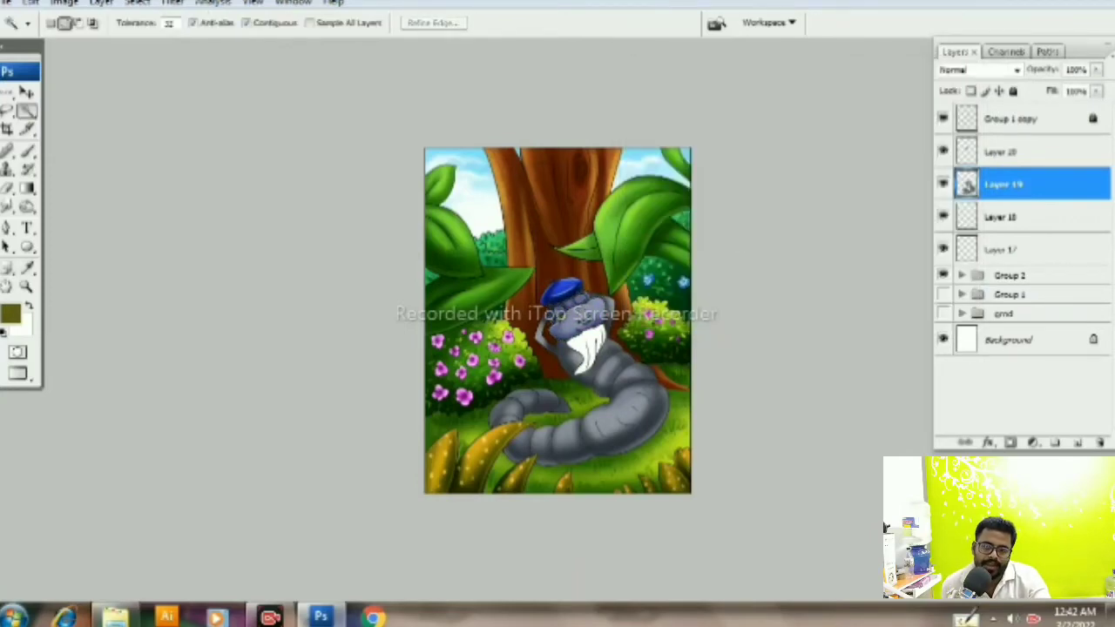
key(ctrl+alt+0)
key(b)
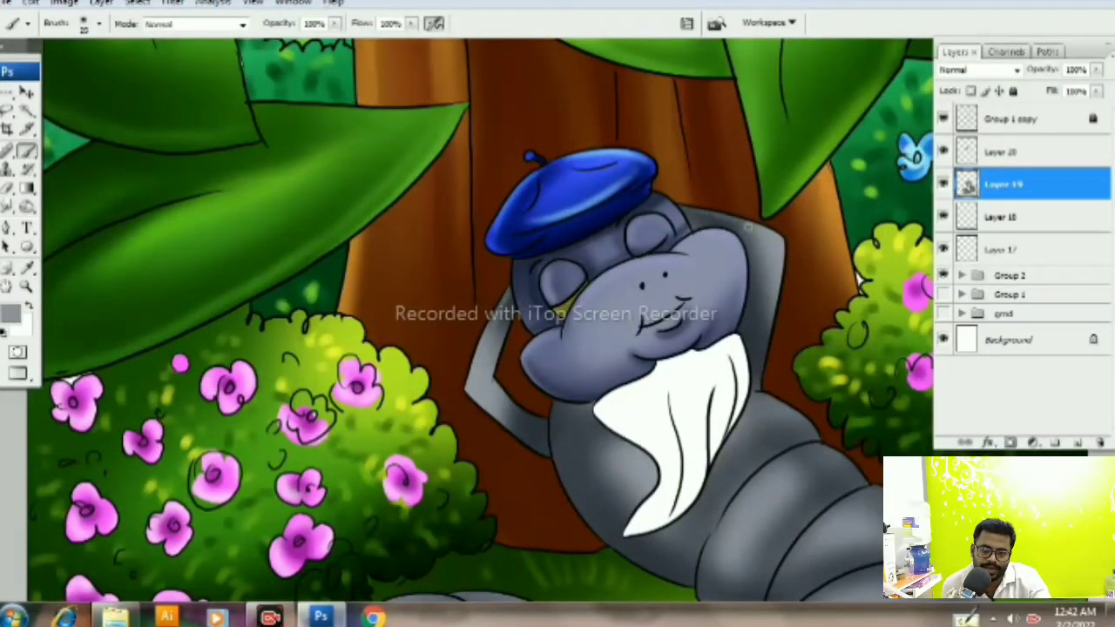
Step: Paint soft darker-grey shading along the lower edges of the body segments below the beard
scroll(601, 525, down, 3)
scroll(610, 441, right, 2)
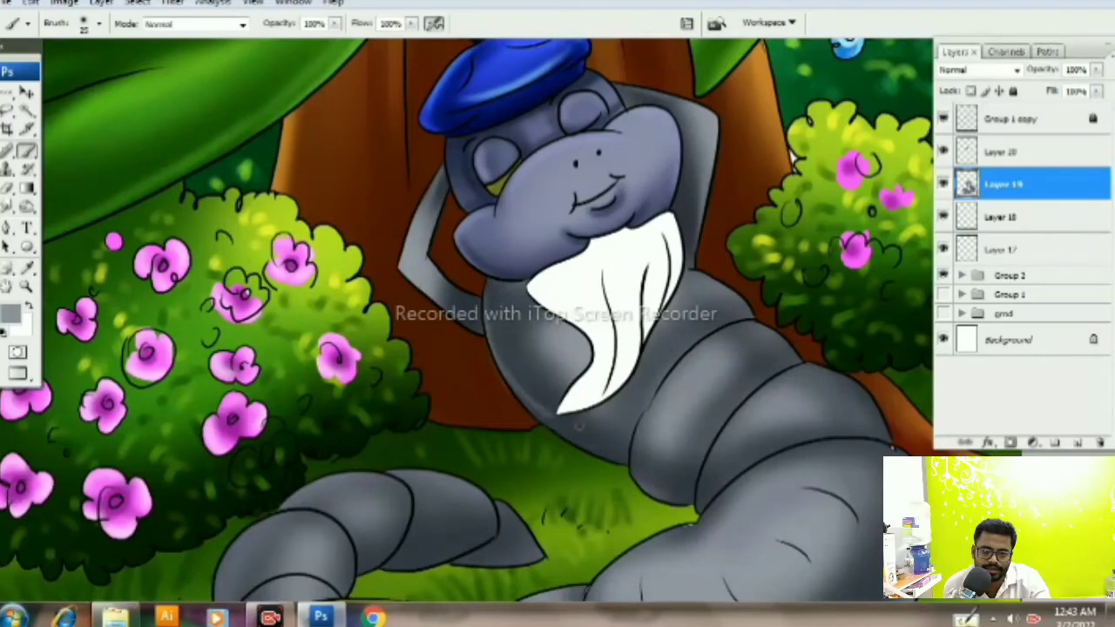
drag(578, 428, 622, 433)
scroll(726, 303, down, 1)
scroll(725, 303, right, 2)
scroll(725, 303, down, 3)
scroll(725, 303, right, 2)
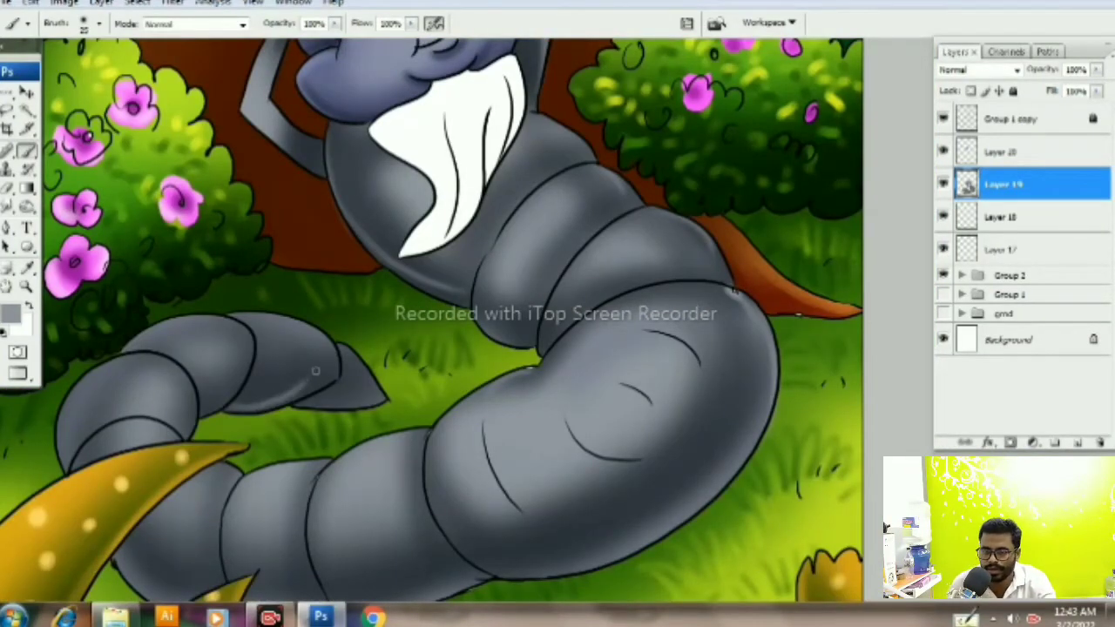
scroll(333, 398, left, 2)
scroll(333, 398, down, 1)
scroll(241, 350, left, 2)
scroll(241, 350, down, 1)
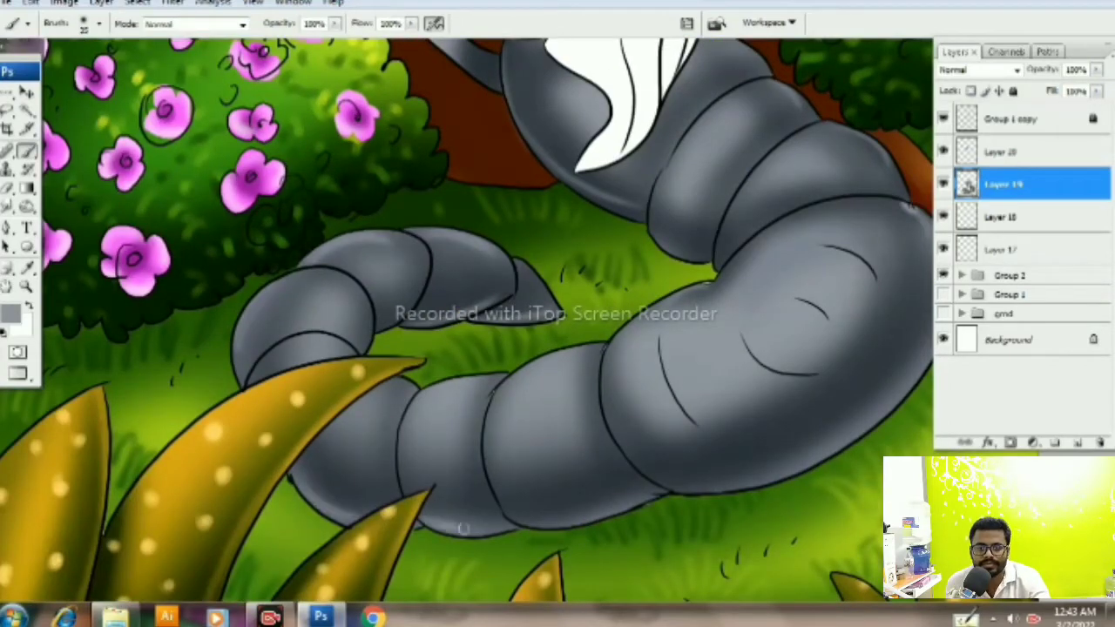
scroll(588, 490, right, 2)
scroll(588, 490, down, 1)
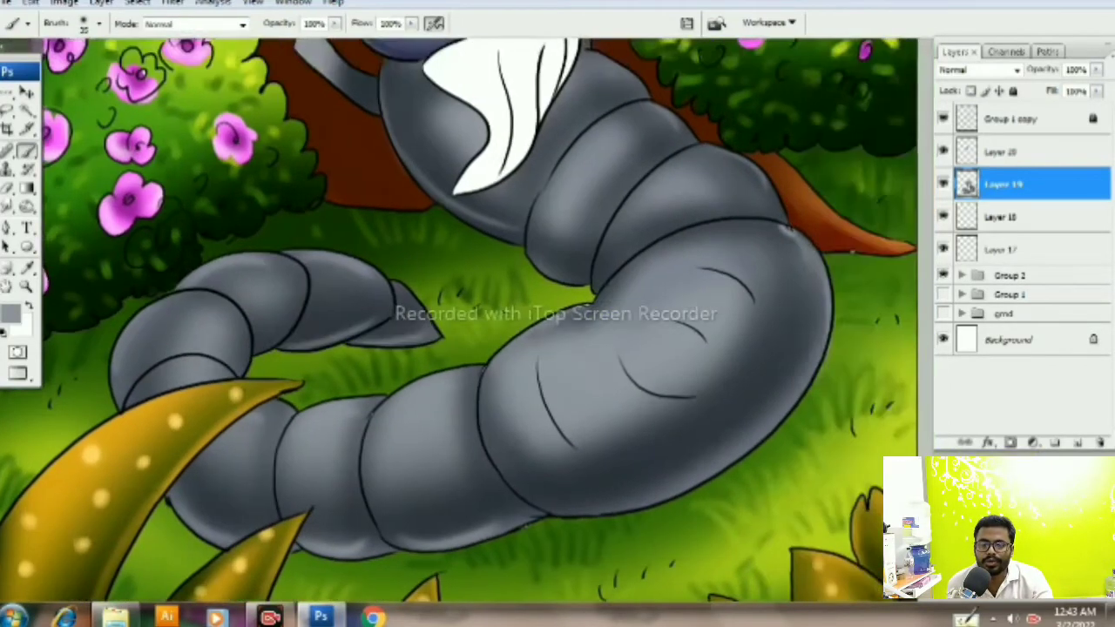
scroll(566, 452, right, 2)
scroll(566, 453, down, 1)
scroll(553, 426, up, 1)
scroll(554, 426, up, 2)
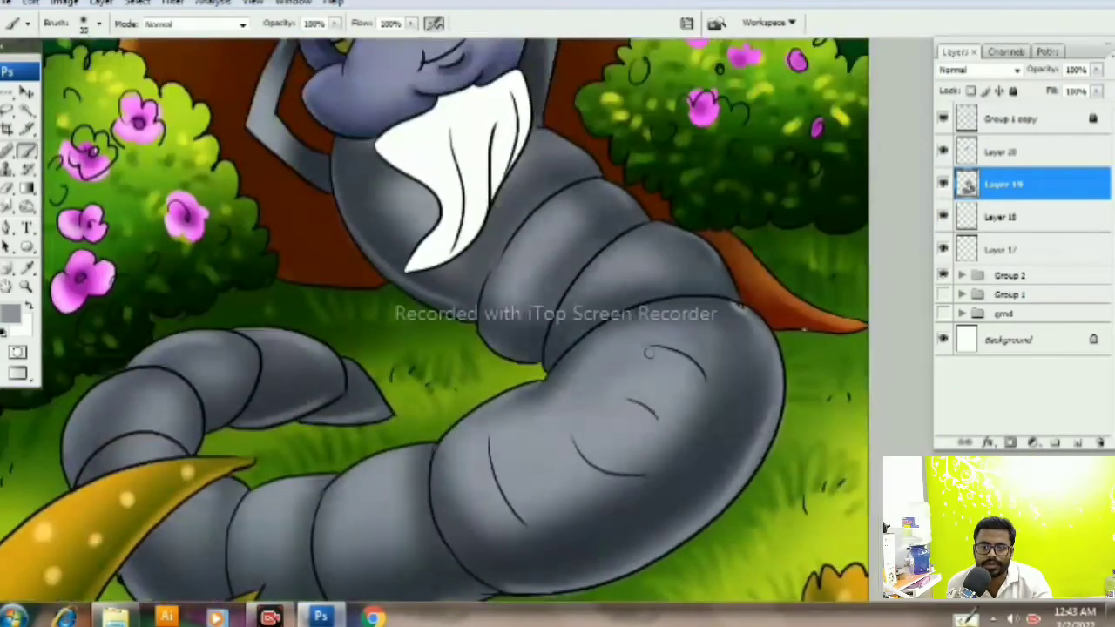
scroll(554, 426, up, 2)
scroll(554, 426, up, 1)
scroll(554, 425, left, 1)
scroll(530, 407, up, 1)
scroll(530, 408, left, 1)
scroll(529, 408, down, 3)
scroll(529, 408, left, 2)
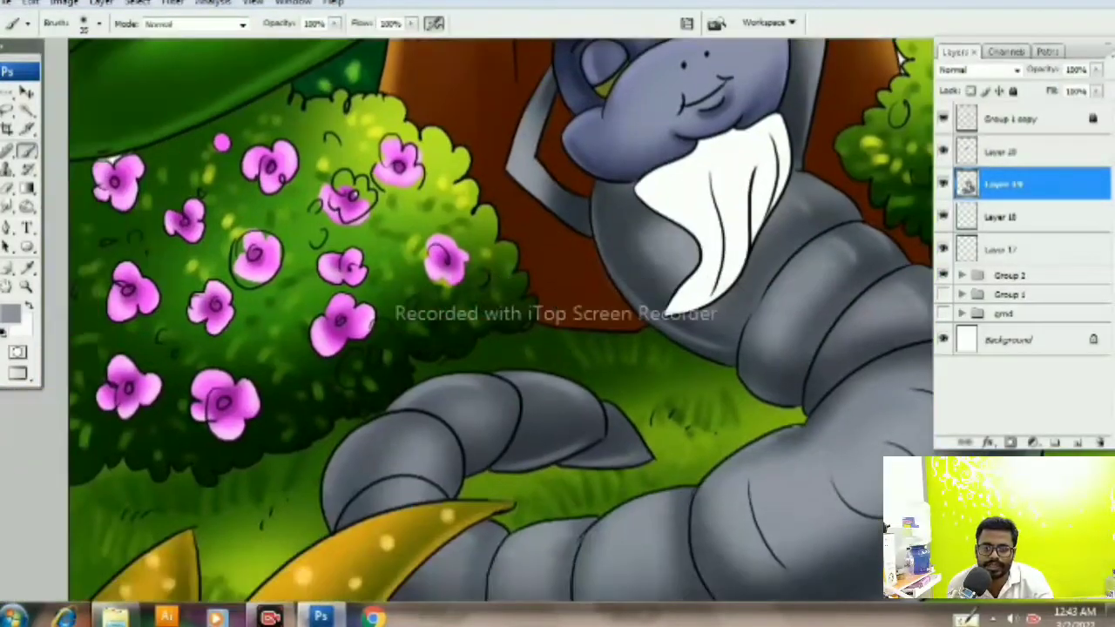
scroll(421, 464, down, 1)
scroll(420, 464, down, 1)
scroll(420, 465, right, 2)
scroll(557, 425, right, 1)
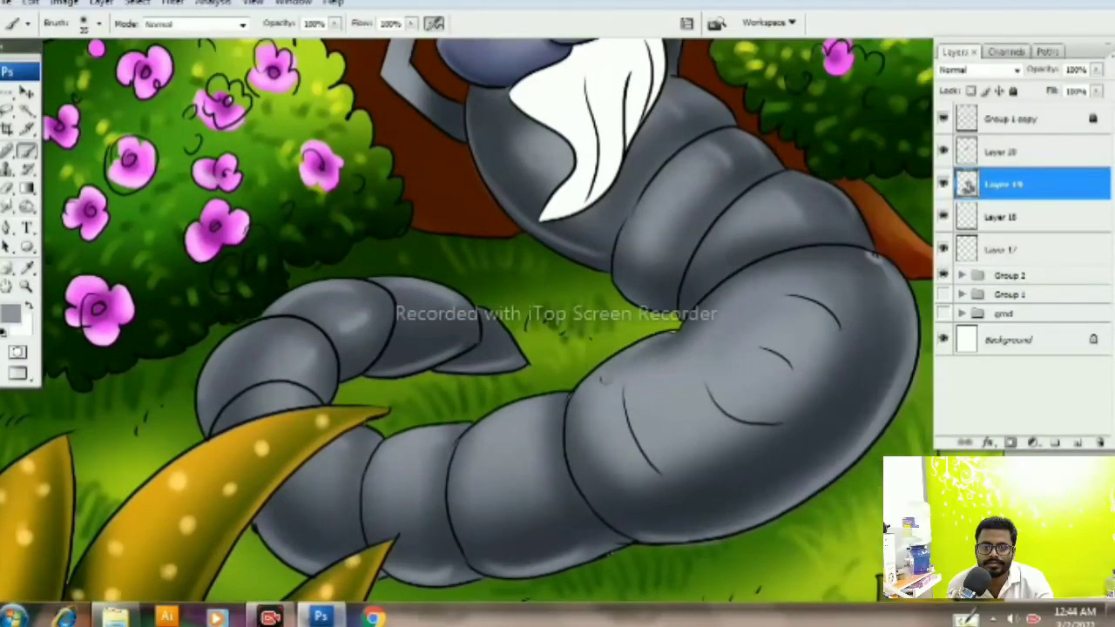
scroll(627, 366, down, 1)
scroll(627, 366, right, 1)
scroll(710, 301, down, 1)
scroll(709, 300, right, 1)
scroll(727, 294, up, 1)
scroll(727, 295, right, 1)
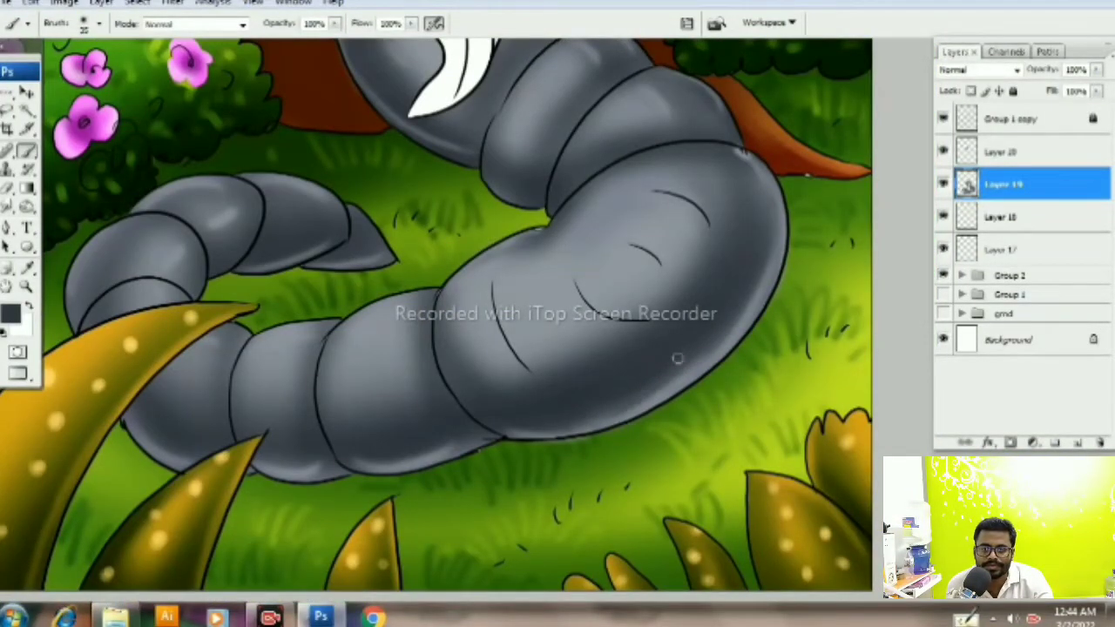
scroll(534, 438, up, 1)
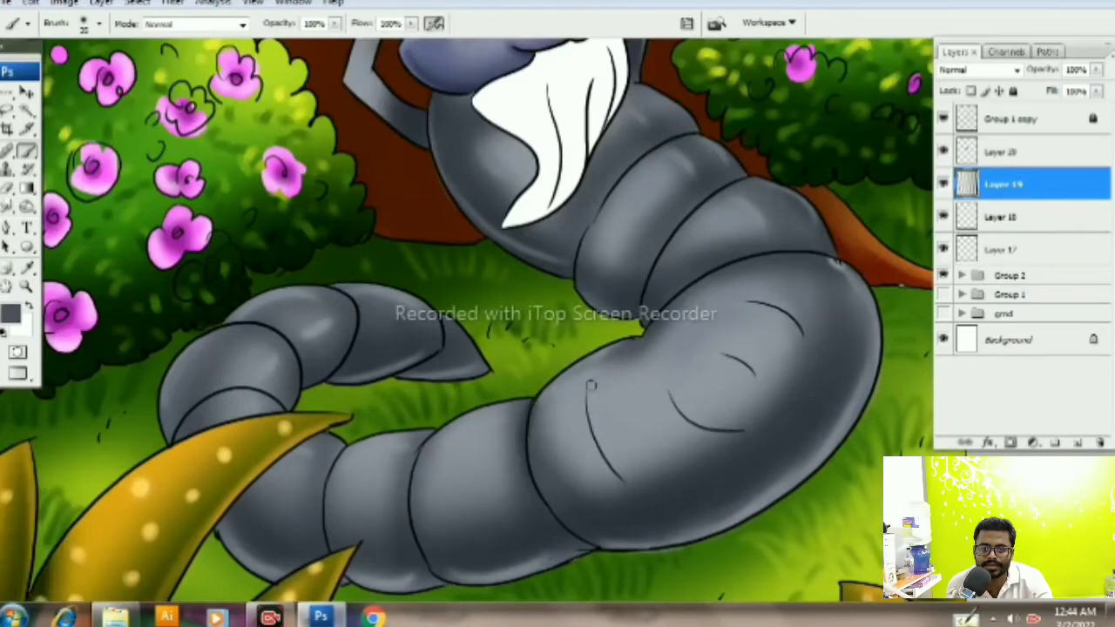
scroll(589, 384, up, 3)
scroll(590, 384, up, 3)
scroll(589, 385, up, 2)
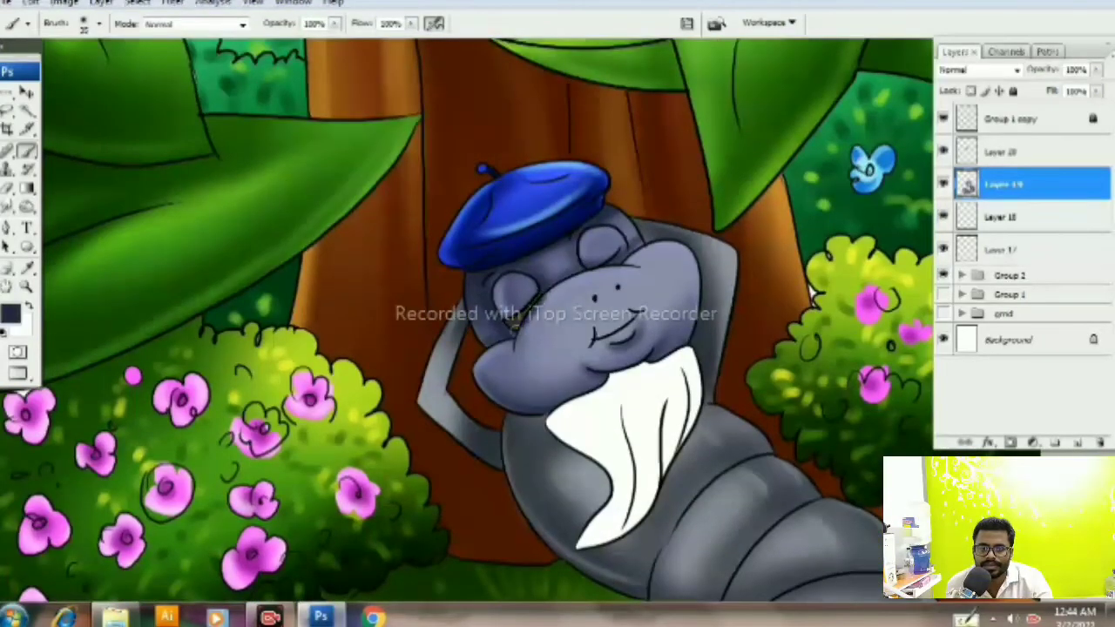
Step: Paint pink onto the caterpillar's cheeks and lips
scroll(610, 356, up, 1)
scroll(610, 356, right, 1)
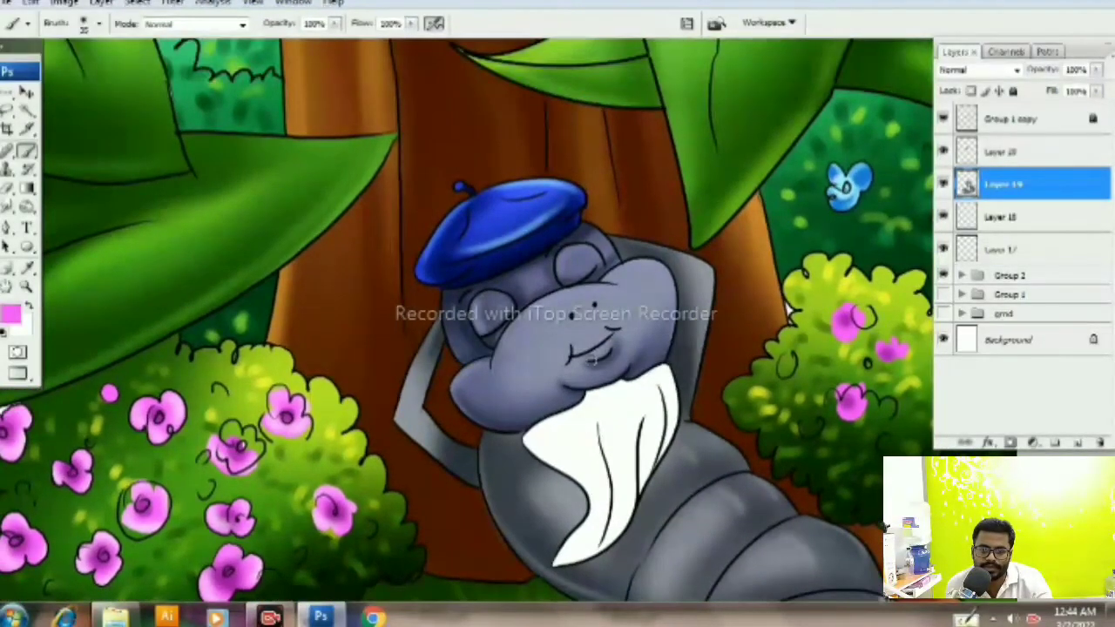
scroll(788, 309, down, 1)
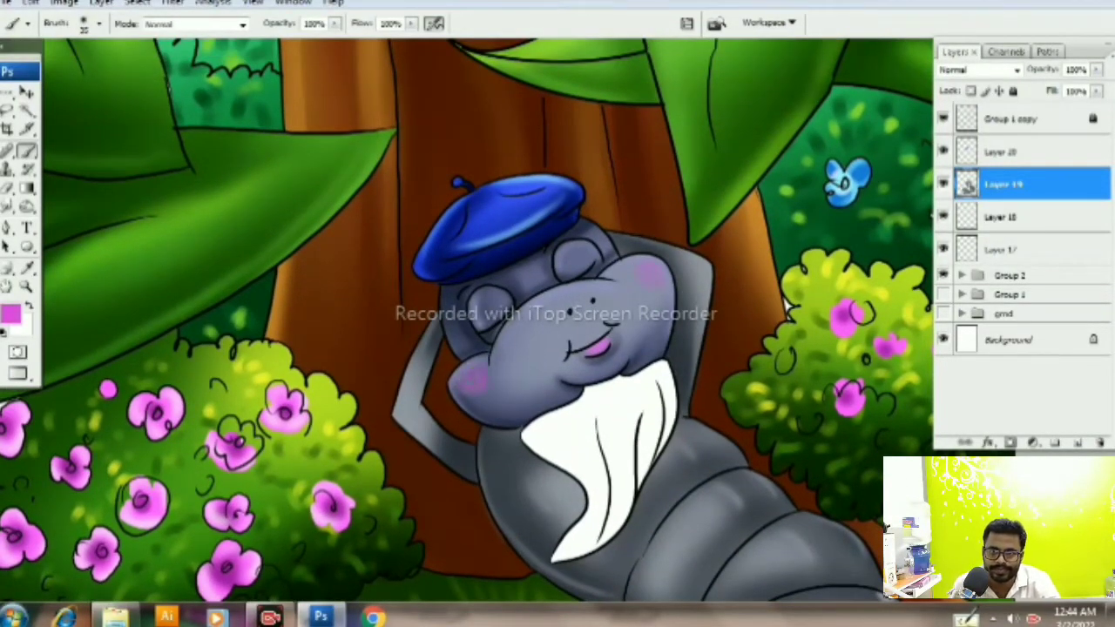
drag(786, 305, 736, 193)
key(alt+period)
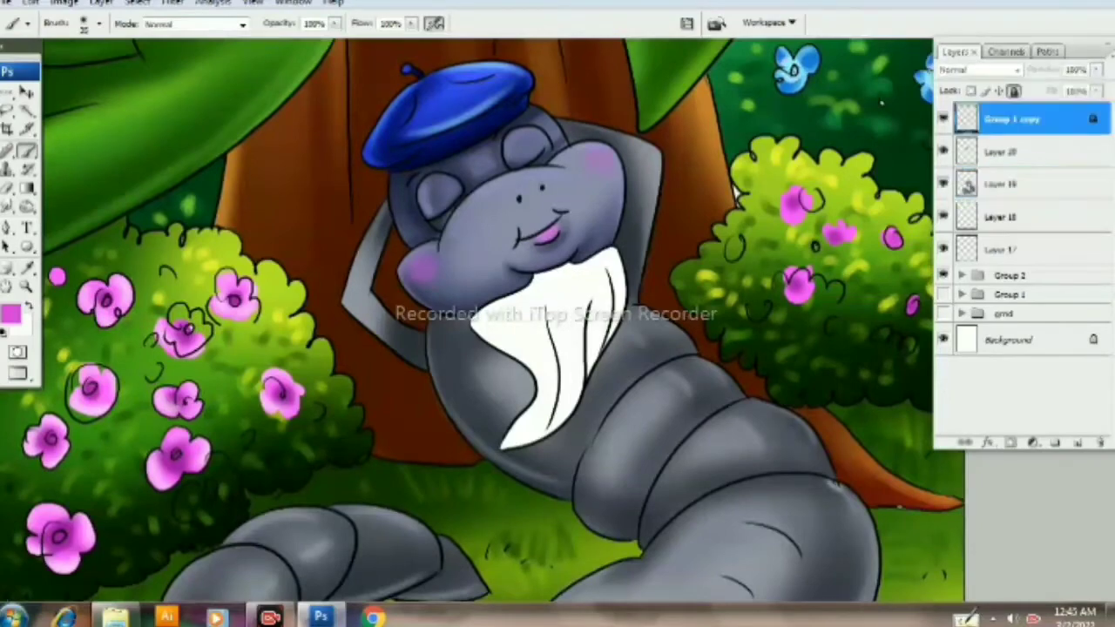
key(ctrl+minus)
key(ctrl+minus)
key(ctrl+minus)
key(ctrl+minus)
key(ctrl+minus)
key(ctrl+plus)
key(ctrl+plus)
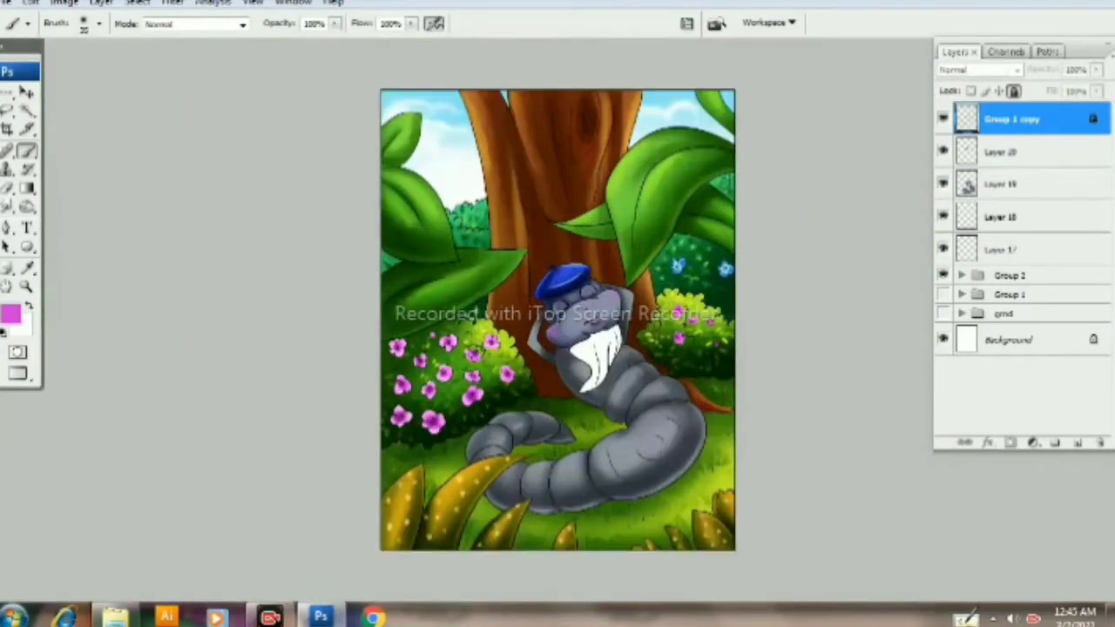
Step: Burn-darken the caterpillar's body and neck on Layer 19
key(o)
ctrl+click(473, 424)
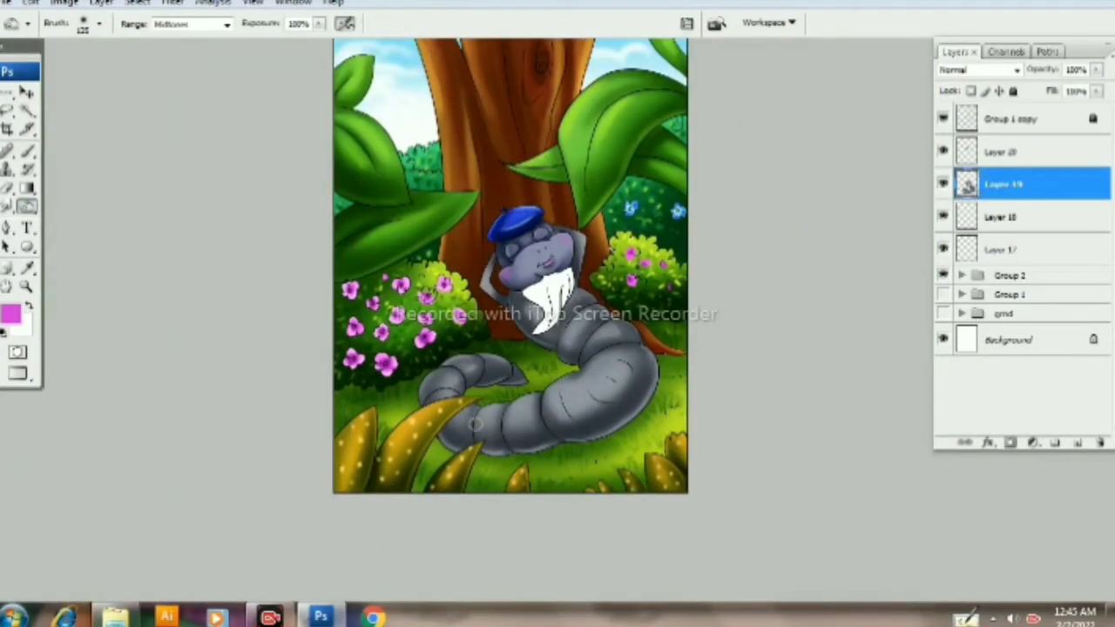
drag(505, 431, 644, 374)
Step: Burn the body further around the neck, belly and lower segments
drag(518, 296, 514, 209)
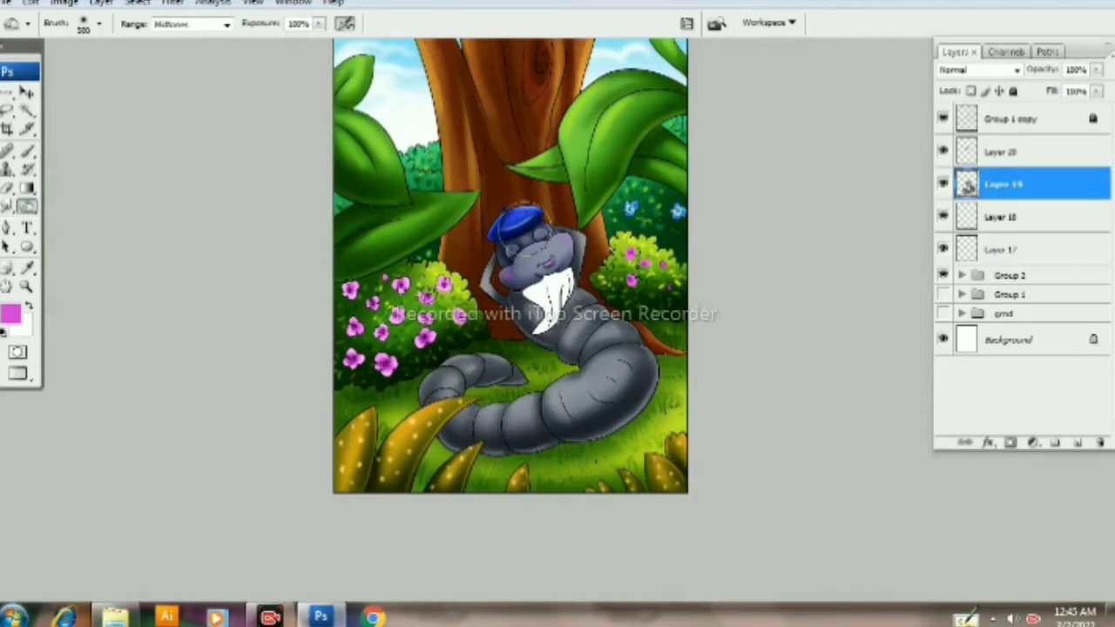
drag(490, 288, 537, 363)
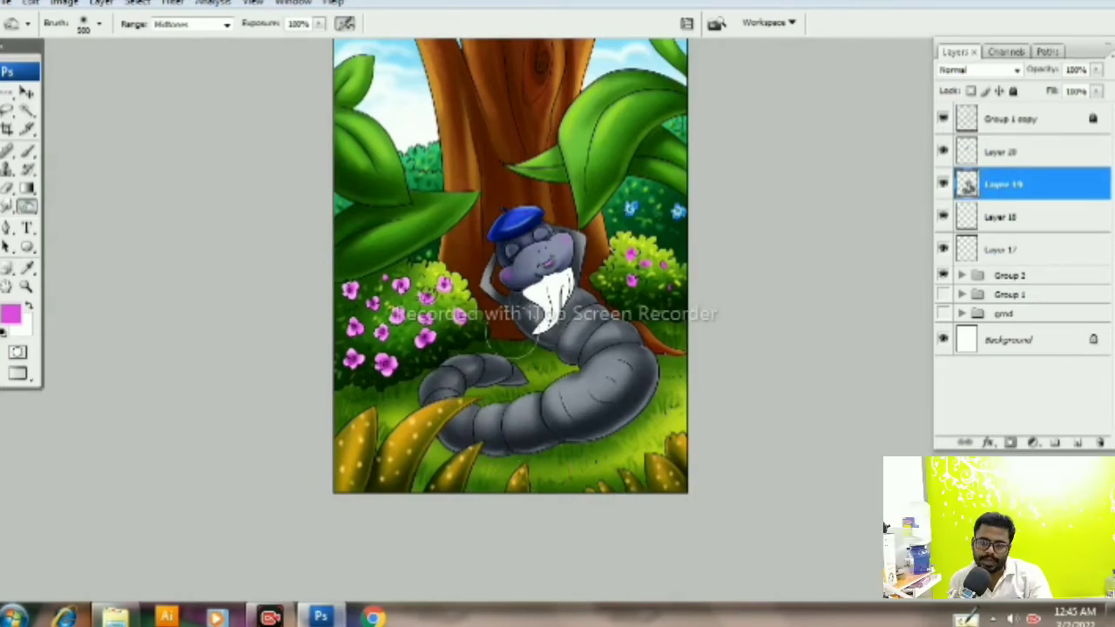
drag(517, 418, 622, 396)
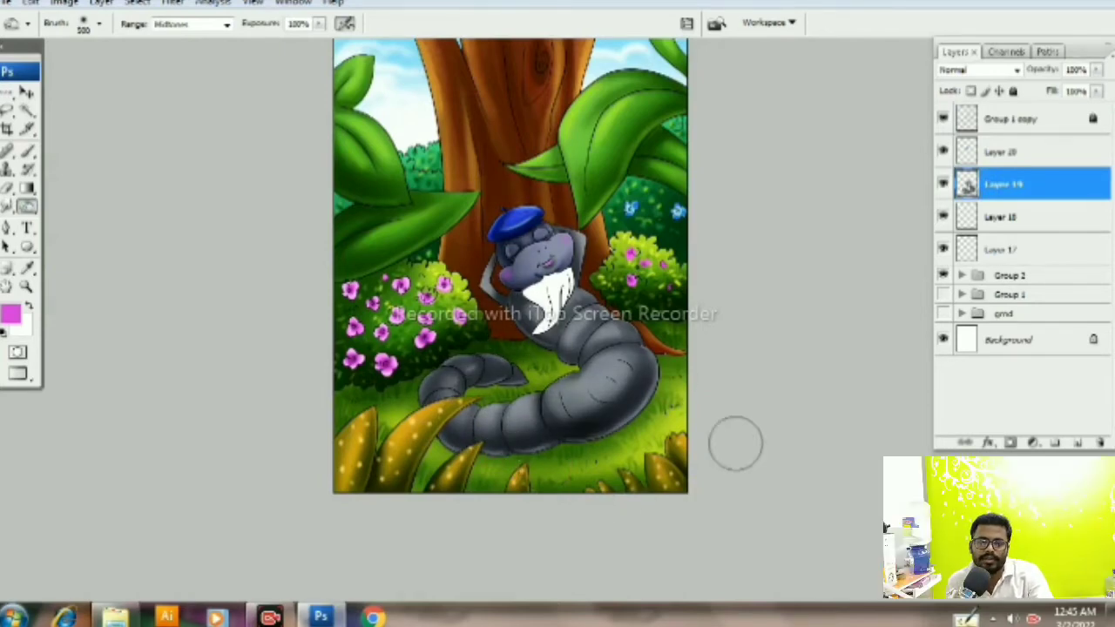
key(ctrl+minus)
key(ctrl+minus)
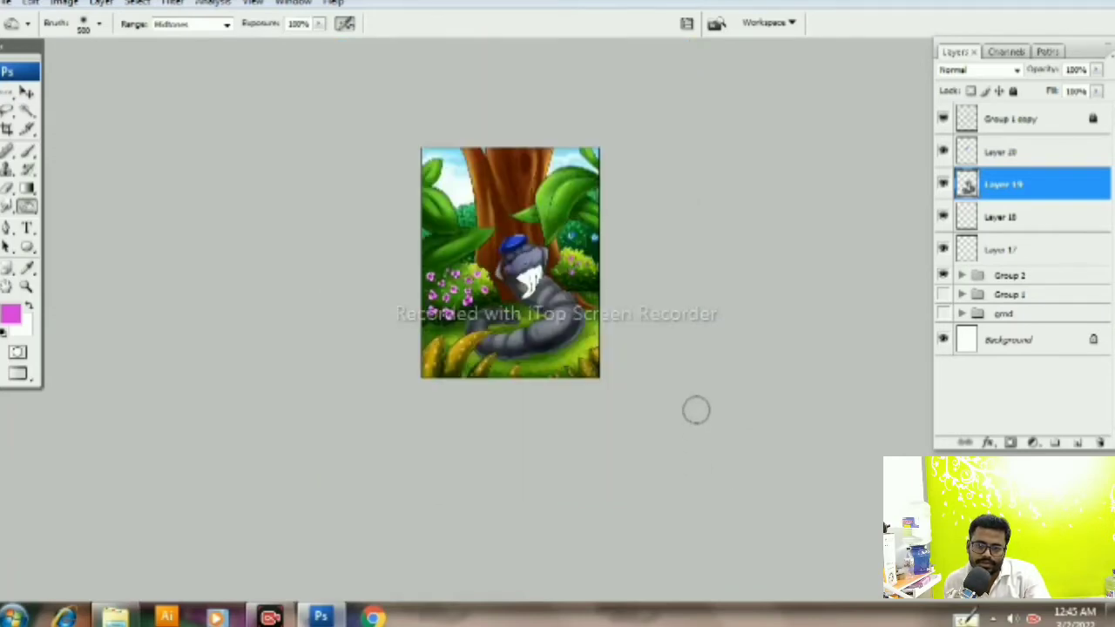
Step: Select the beard area and choose a grey foreground for its shading strands
click(1010, 119)
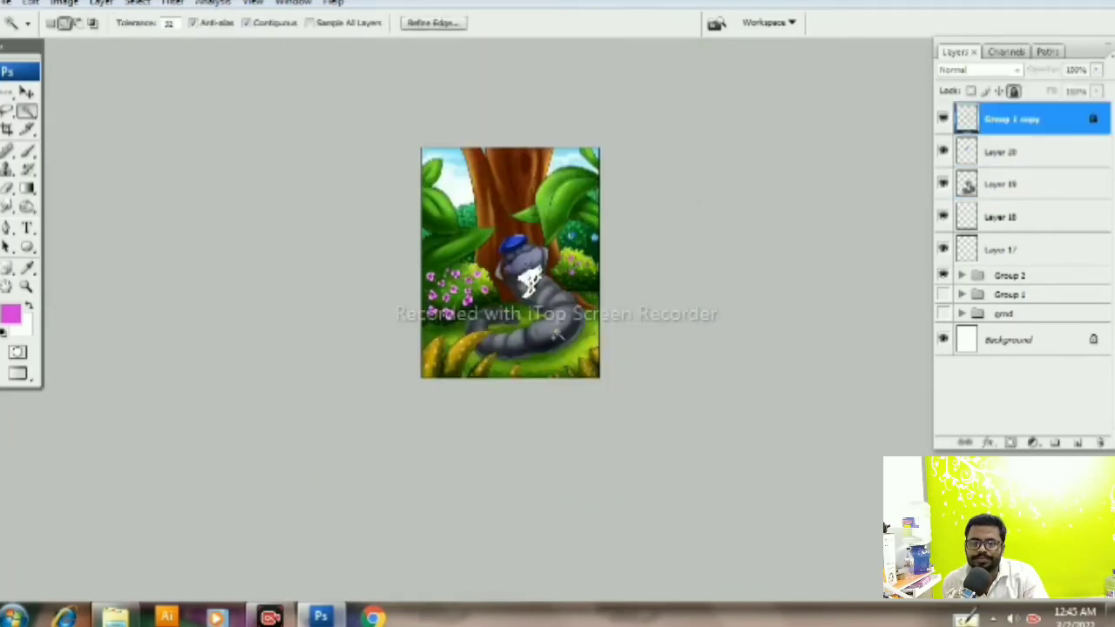
key(ctrl+plus)
key(ctrl+plus)
key(b)
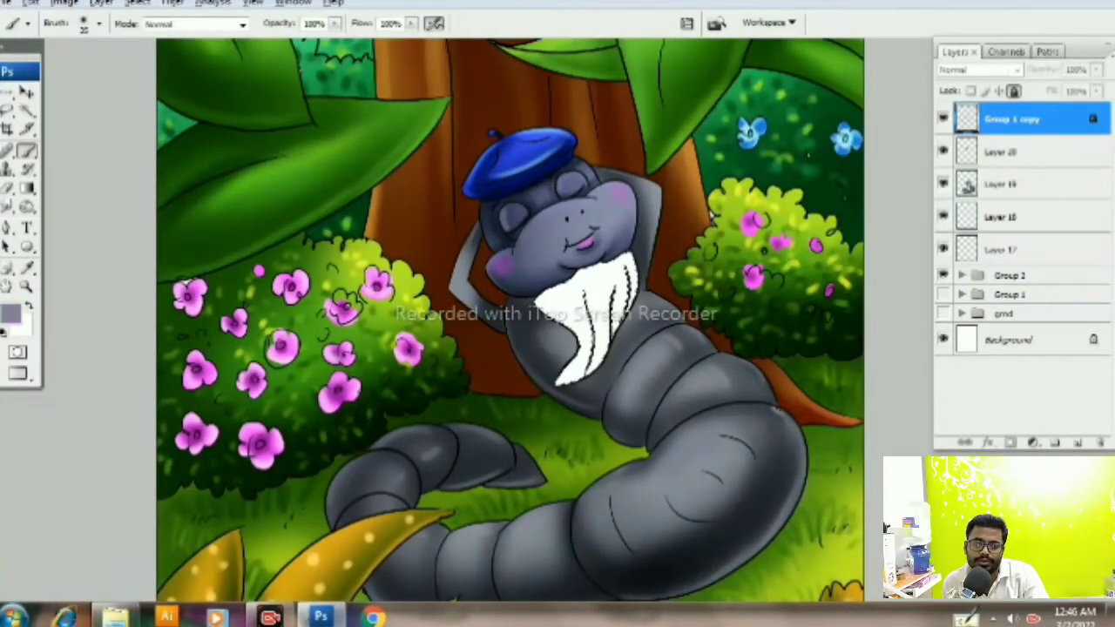
key(alt+bracketleft)
key(alt+bracketleft)
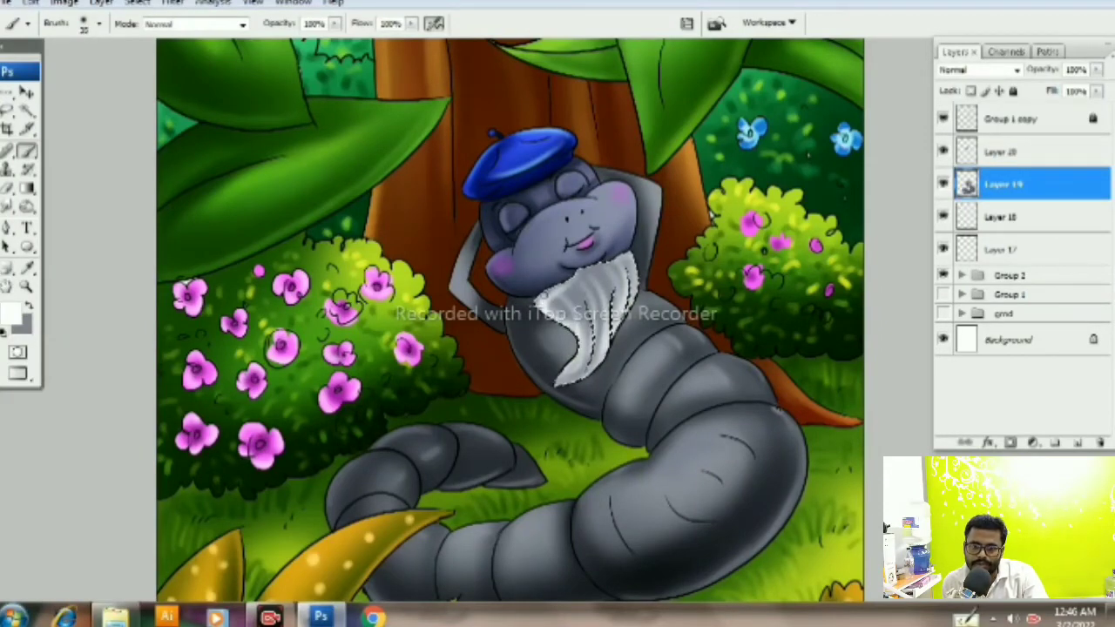
alt+click(551, 277)
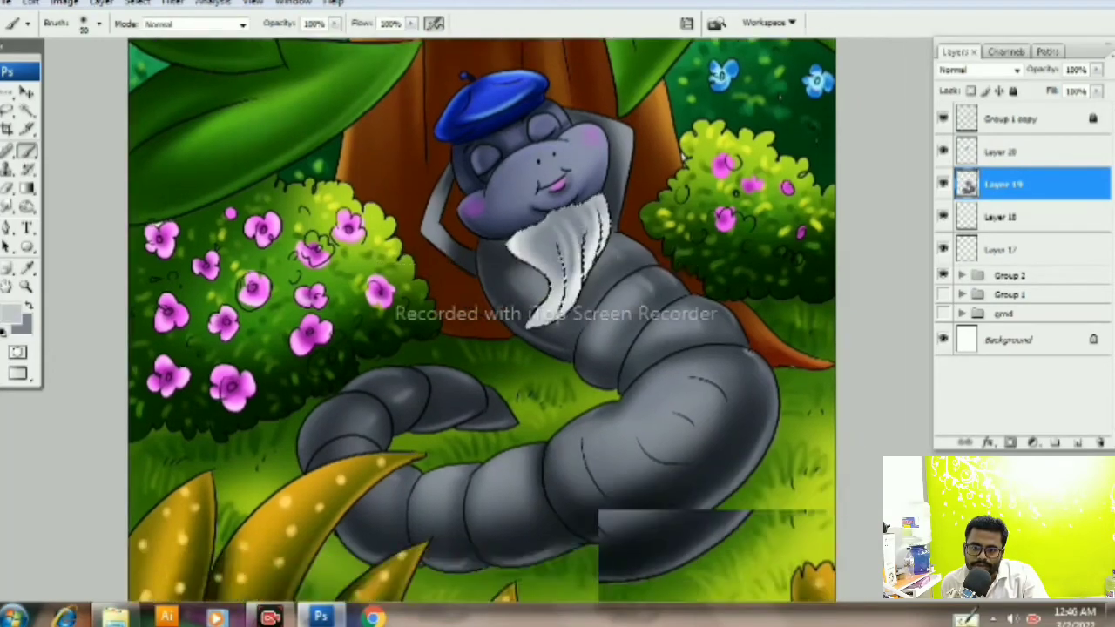
drag(574, 322, 541, 345)
Step: Smudge the beard's grey shading to soften its edges
key(r)
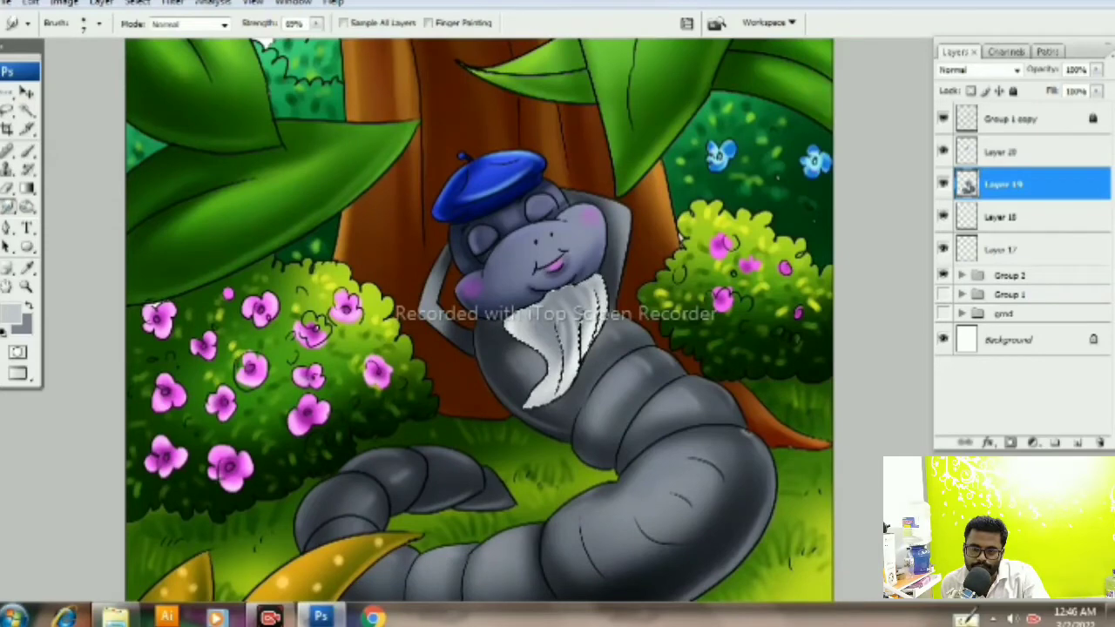
key(ctrl+plus)
key(ctrl+plus)
key(ctrl+plus)
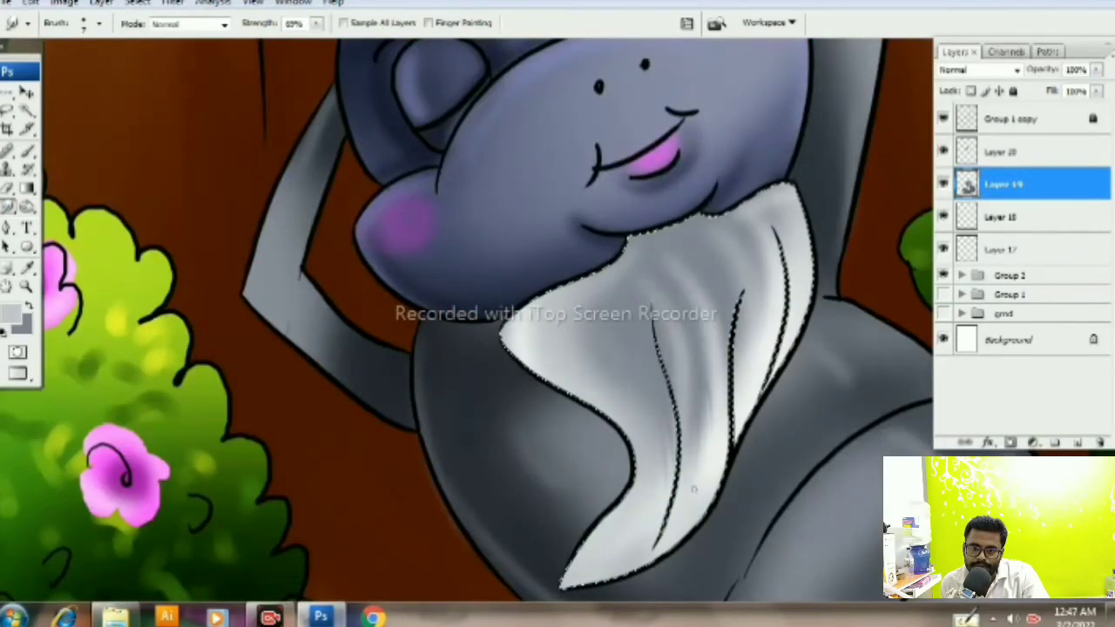
mouse_move(653, 257)
mouse_down()
mouse_move(668, 347)
mouse_move(807, 342)
mouse_move(788, 453)
mouse_up()
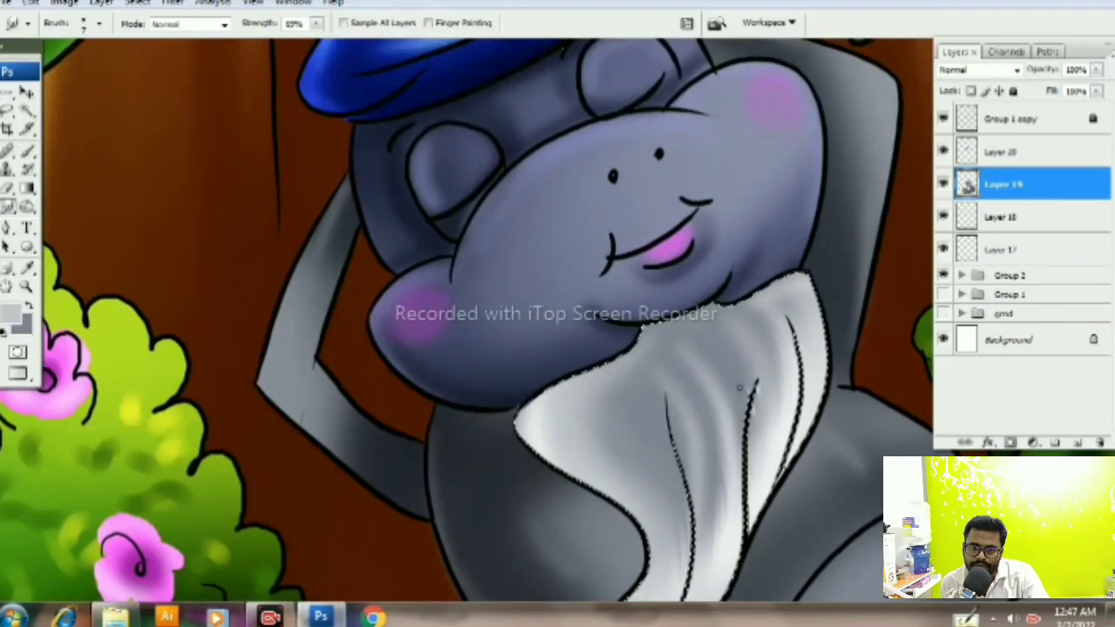
mouse_move(590, 423)
mouse_down()
mouse_move(659, 460)
mouse_move(608, 352)
mouse_up()
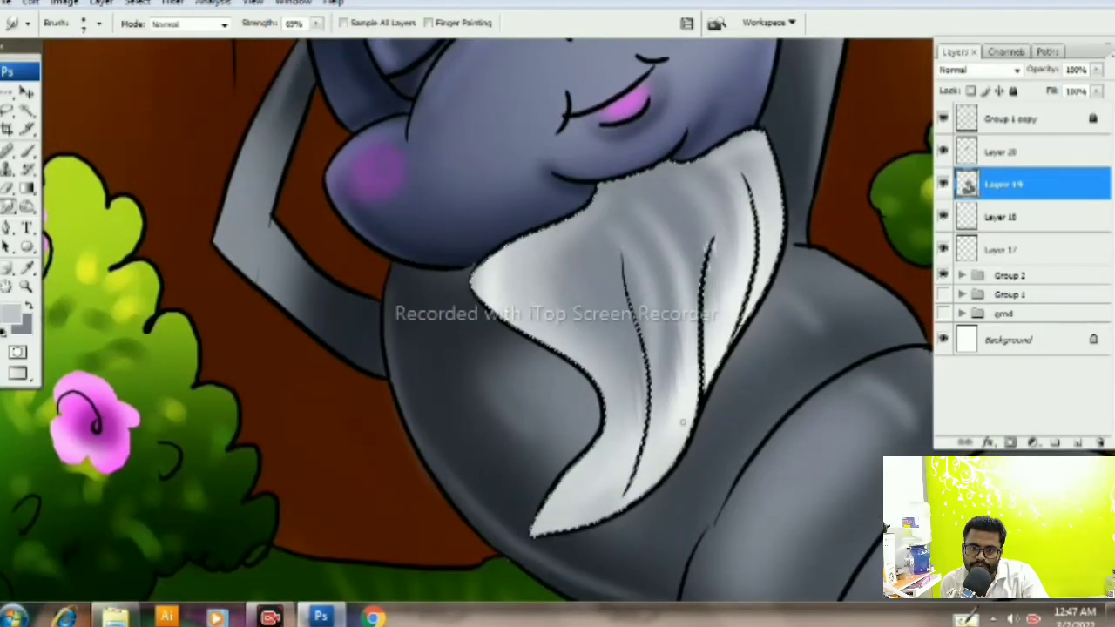
drag(658, 394, 659, 223)
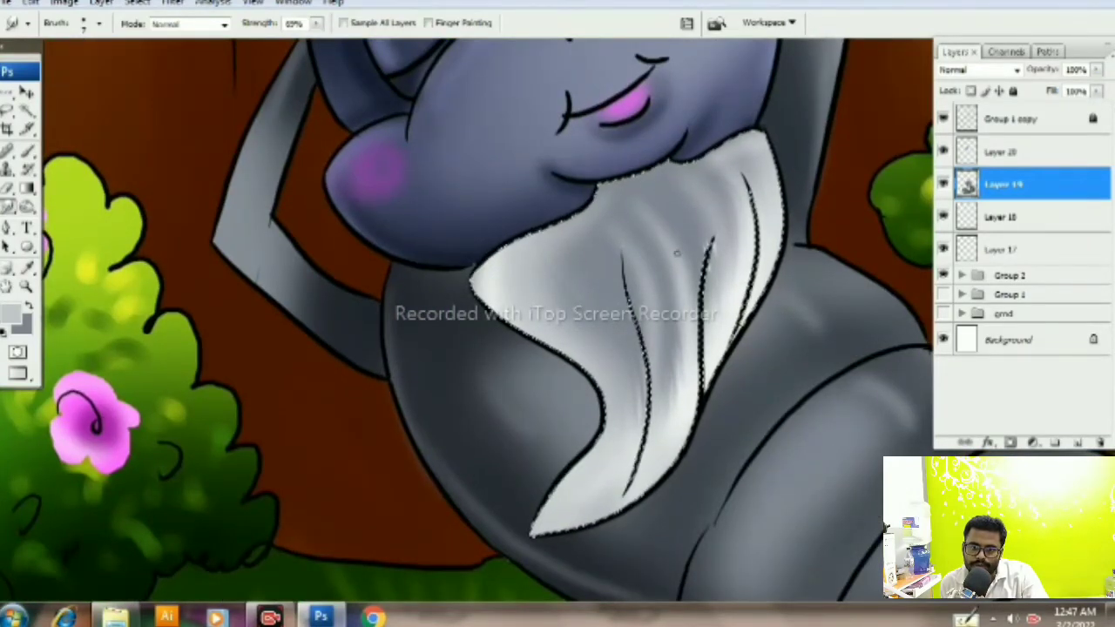
drag(660, 376, 679, 426)
Step: Paint four white highlight strands across the beard
key(b)
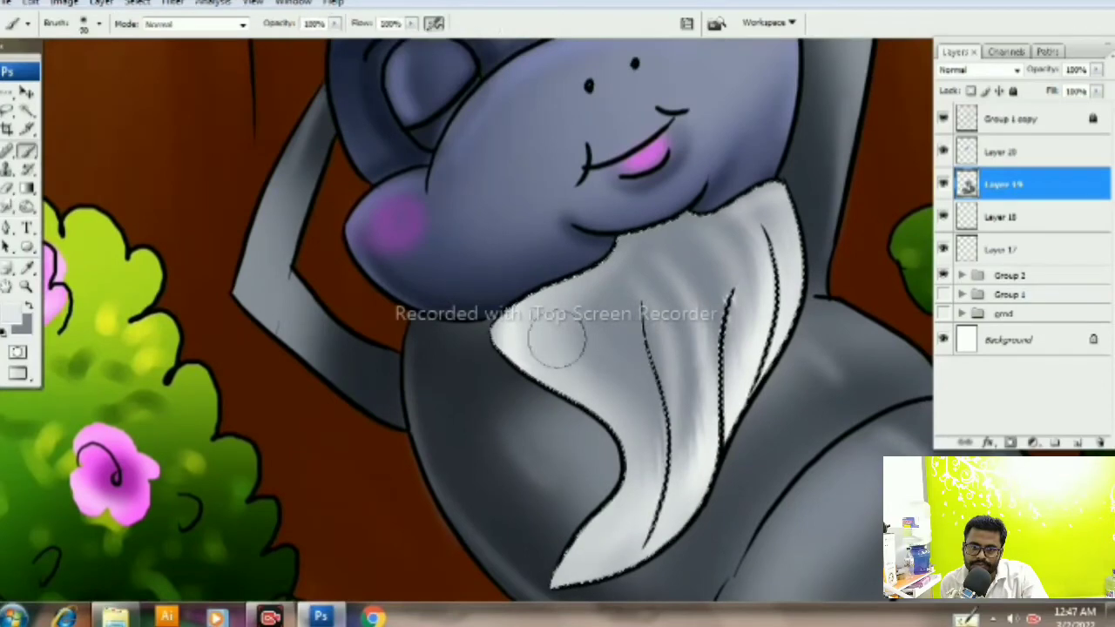
drag(648, 309, 681, 415)
drag(736, 235, 709, 277)
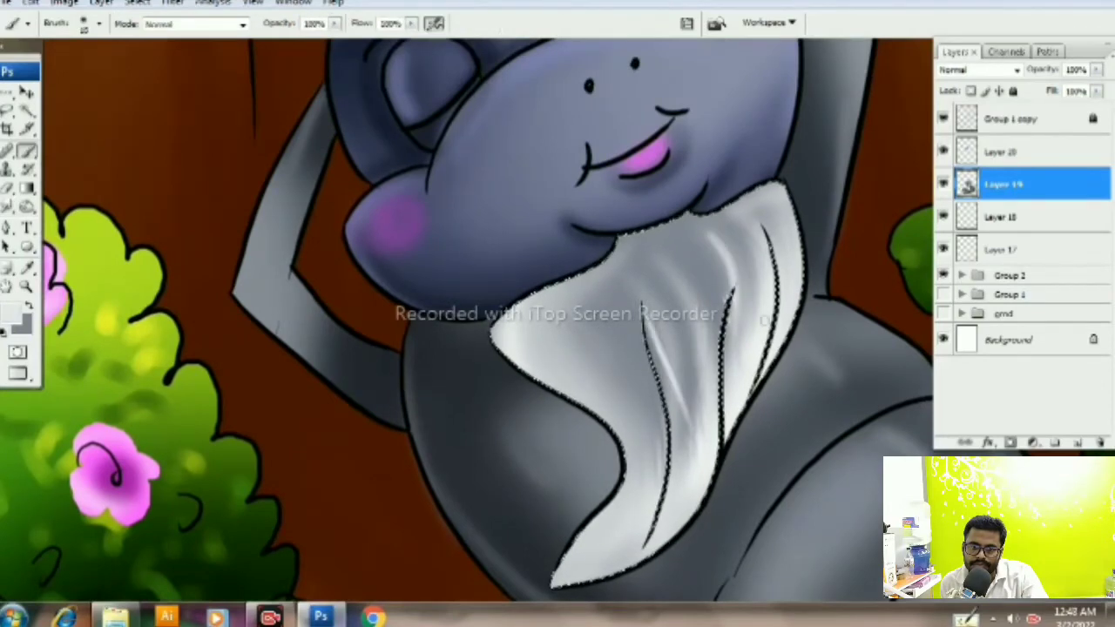
mouse_move(609, 343)
mouse_down()
mouse_move(625, 417)
mouse_move(636, 389)
mouse_up()
drag(663, 284, 693, 329)
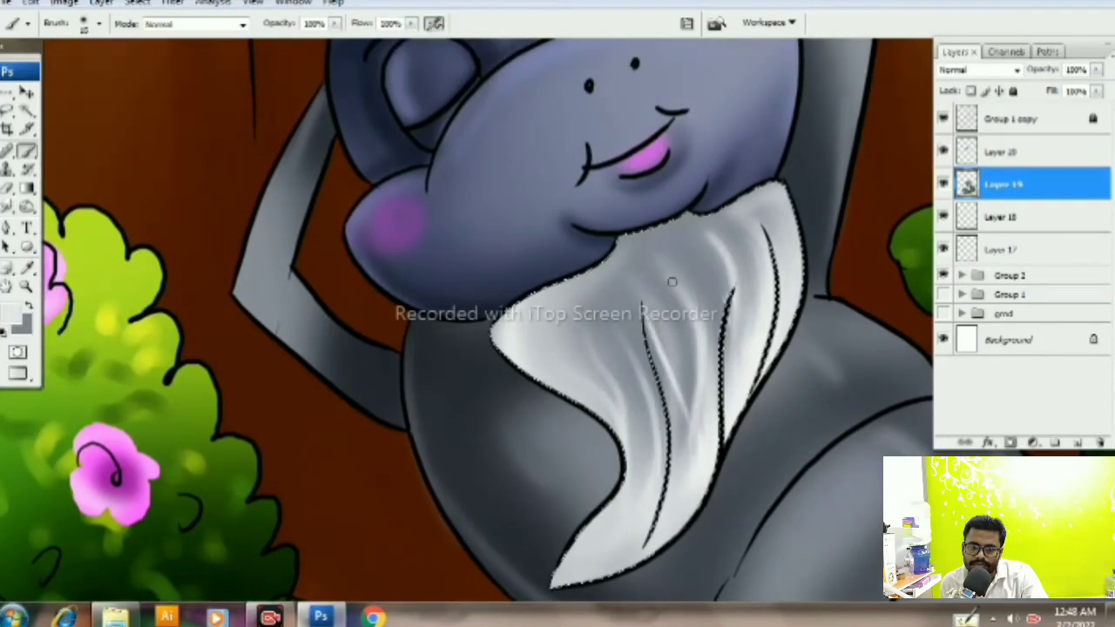
Step: Smudge the white highlights into the grey beard strands for a soft hair texture
key(r)
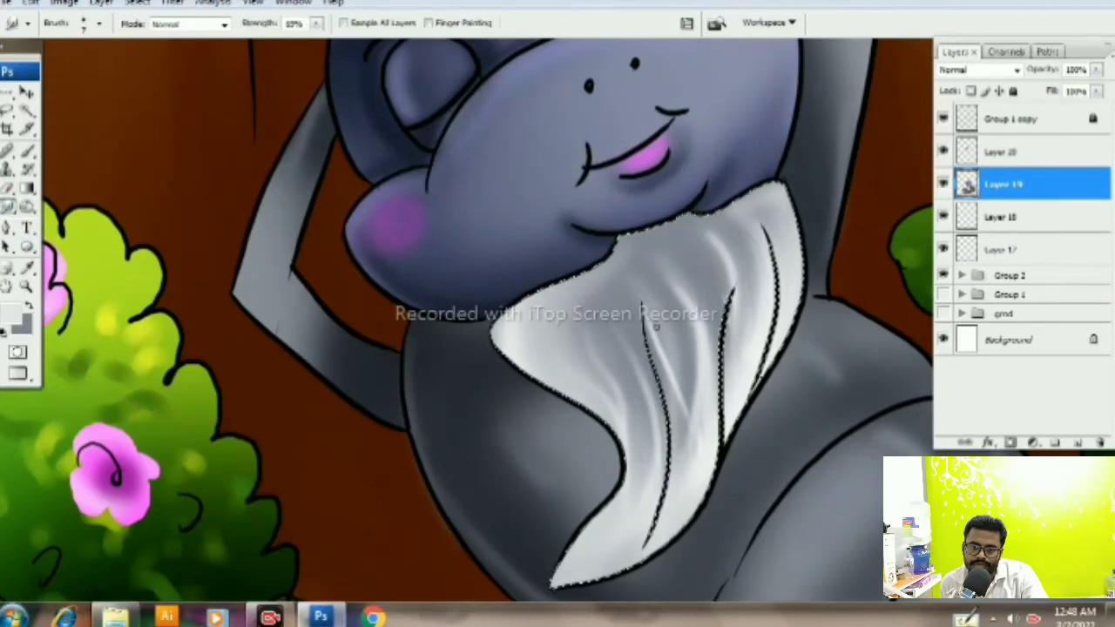
drag(721, 315, 670, 400)
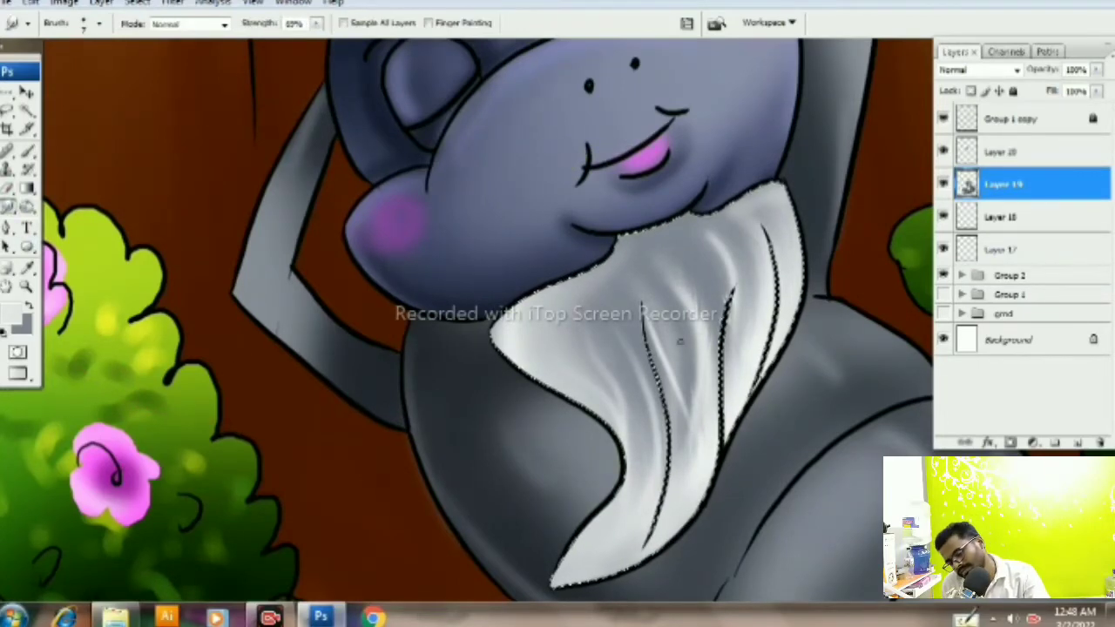
mouse_move(662, 331)
mouse_down()
mouse_move(692, 438)
mouse_move(694, 389)
mouse_up()
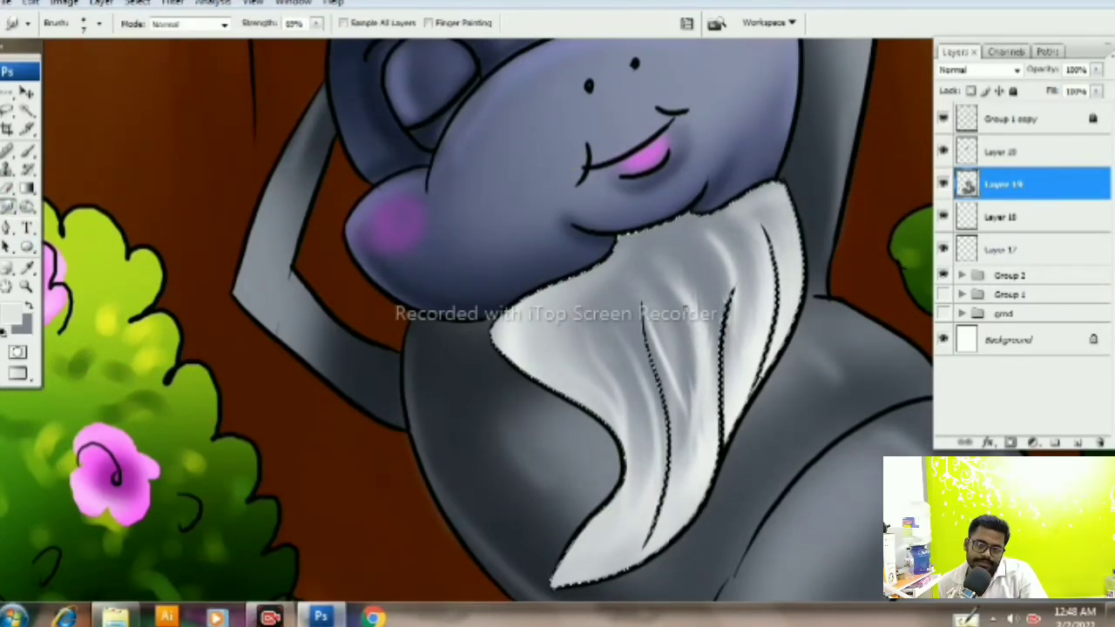
drag(679, 303, 688, 261)
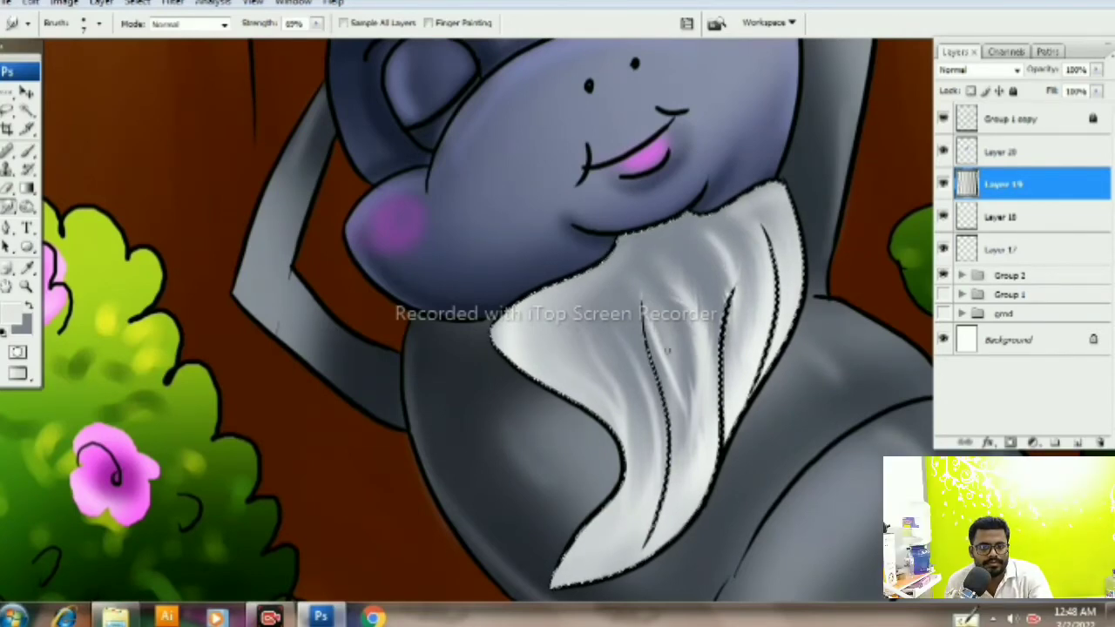
drag(667, 351, 642, 333)
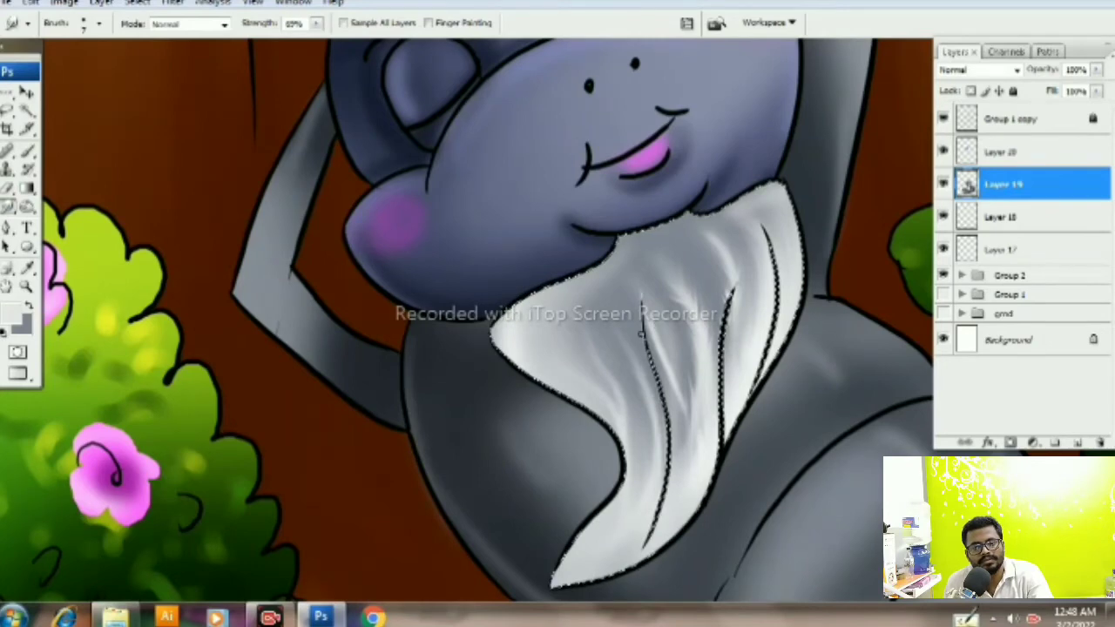
drag(748, 409, 773, 253)
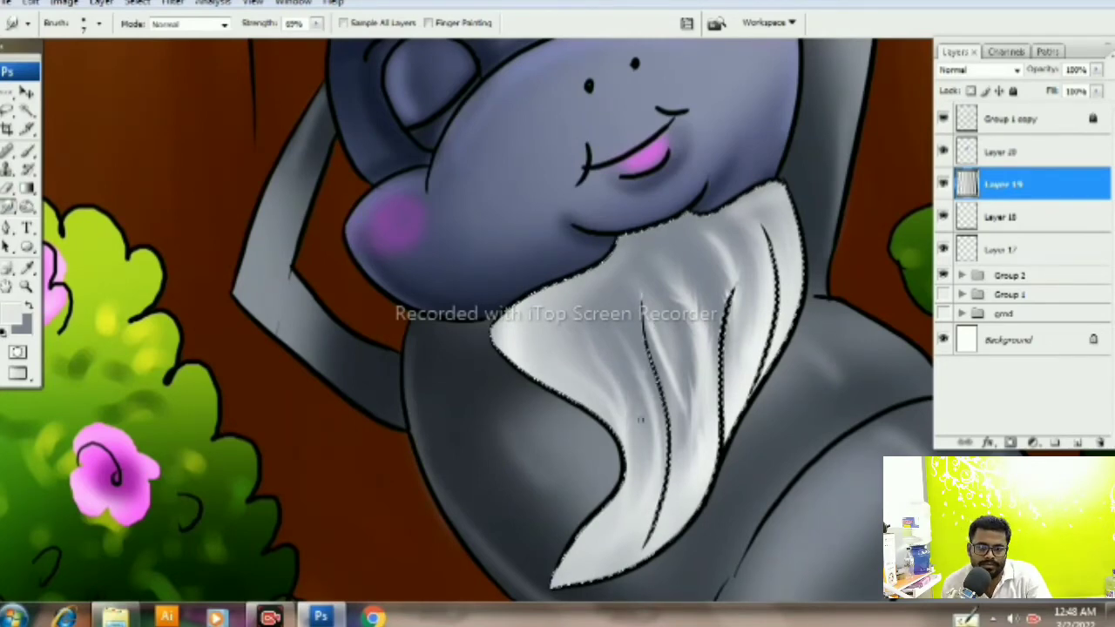
key(ctrl+0)
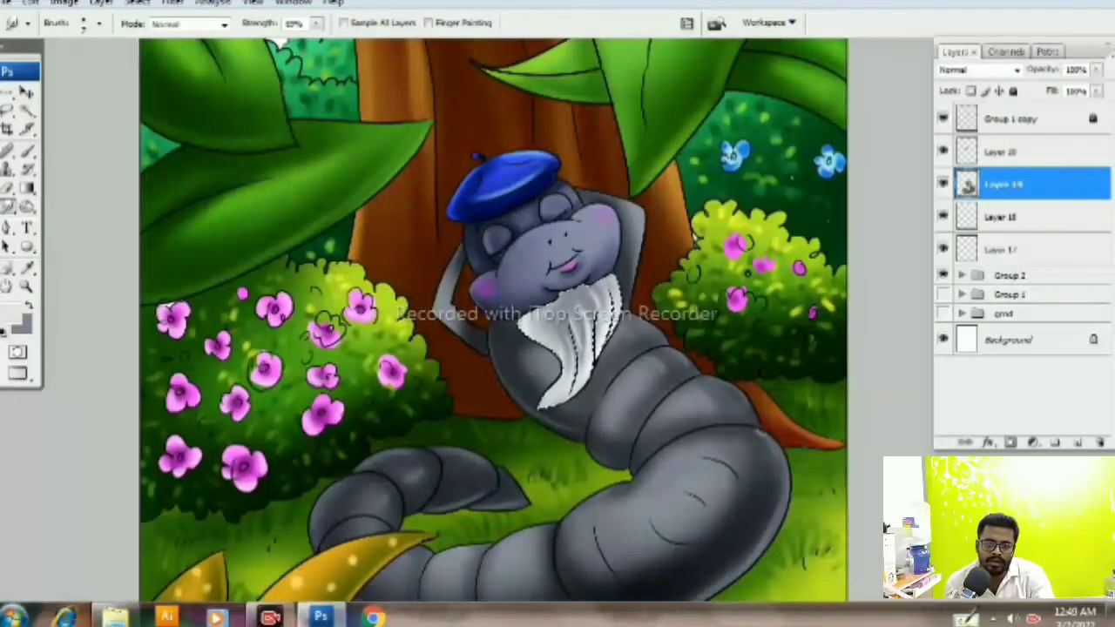
Step: Smudge the right beard strands longer, deselect, and switch to a solid round brush
drag(609, 348, 614, 304)
key(ctrl+d)
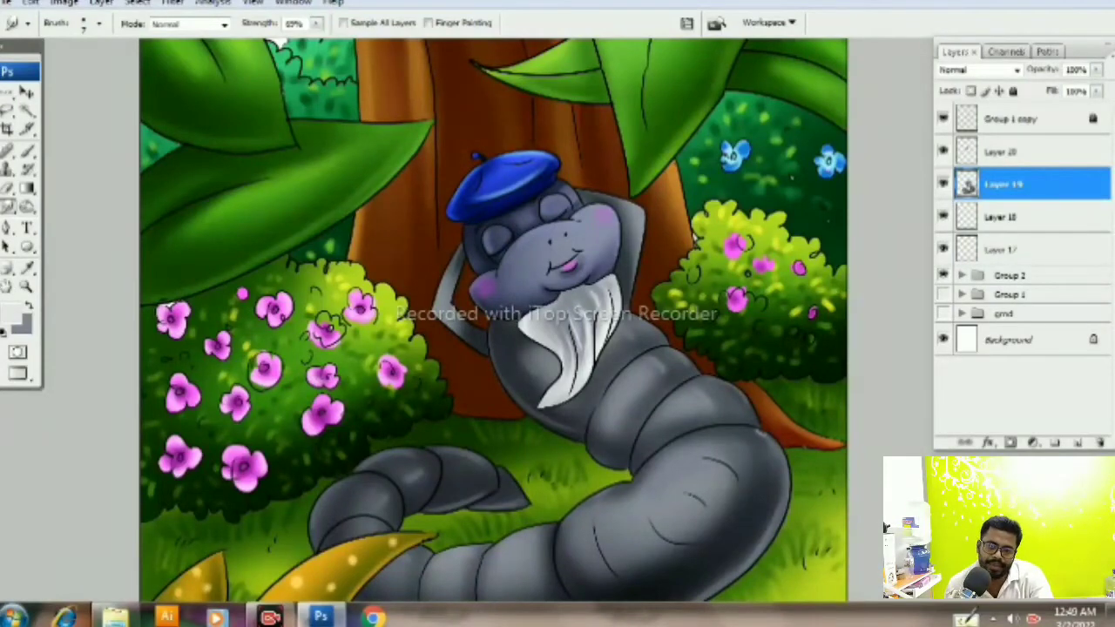
key(b)
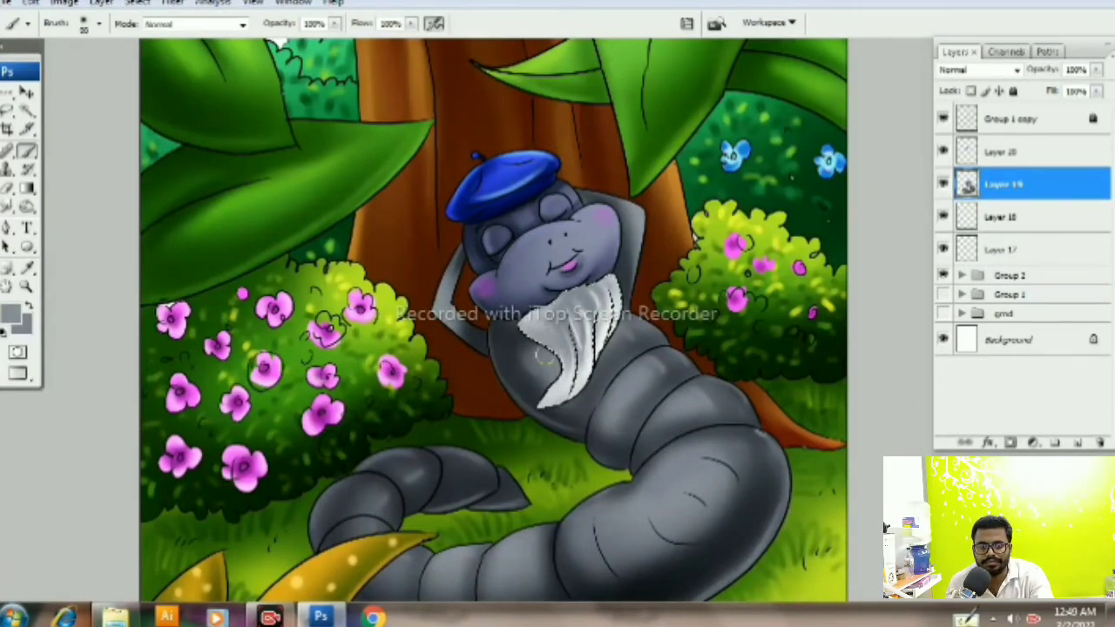
right_click(601, 357)
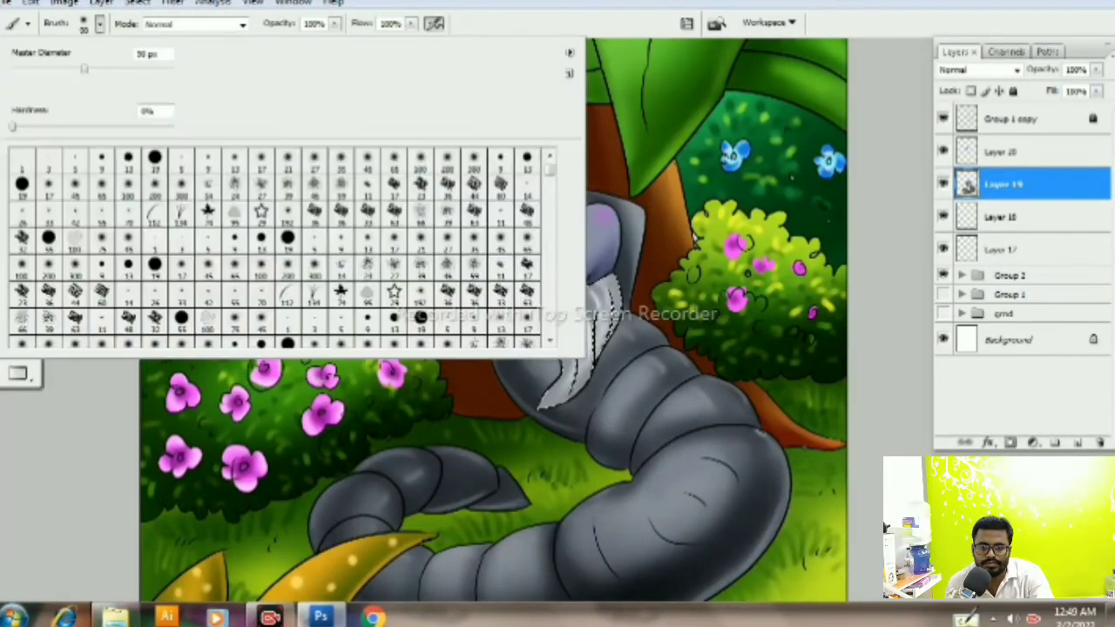
key(Return)
Step: Paint fuller near-white strokes over the beard, especially its right side
alt+click(608, 321)
mouse_move(613, 301)
mouse_down()
mouse_move(583, 388)
mouse_move(566, 387)
mouse_move(579, 383)
mouse_up()
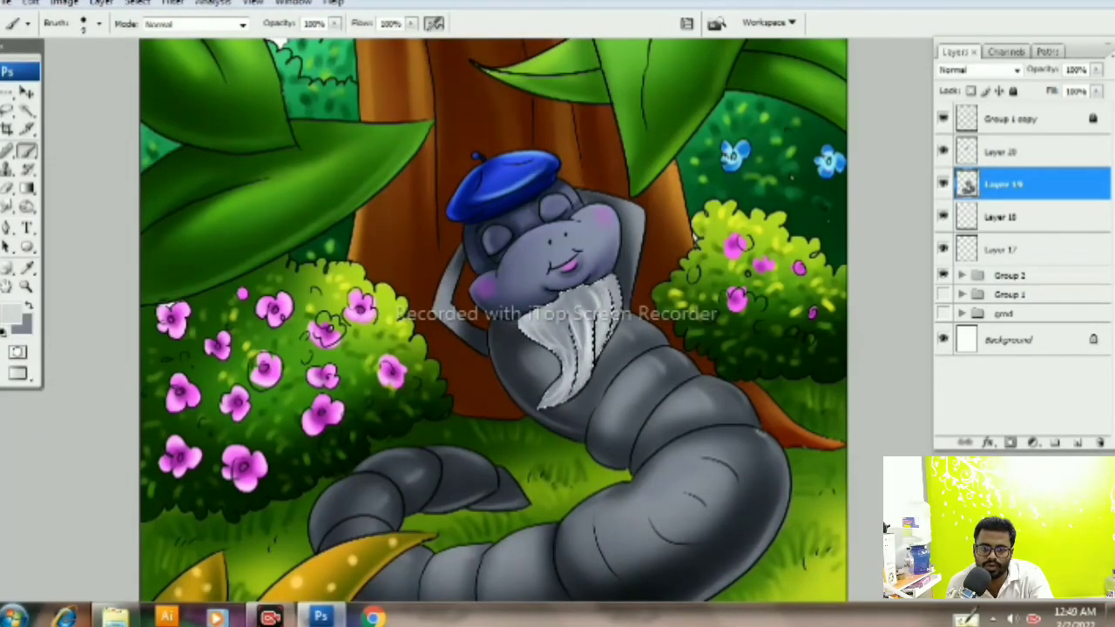
drag(614, 274, 574, 383)
mouse_move(614, 296)
mouse_down()
mouse_move(575, 387)
mouse_move(596, 361)
mouse_up()
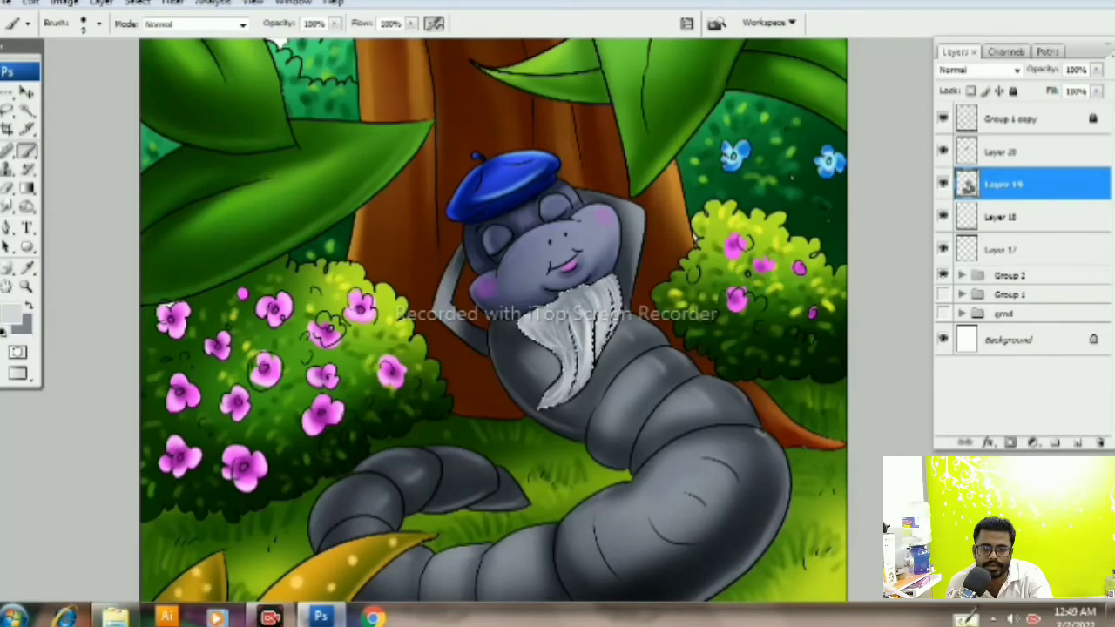
mouse_move(605, 309)
mouse_down()
mouse_move(557, 366)
mouse_move(488, 418)
mouse_up()
scroll(523, 396, up, 3)
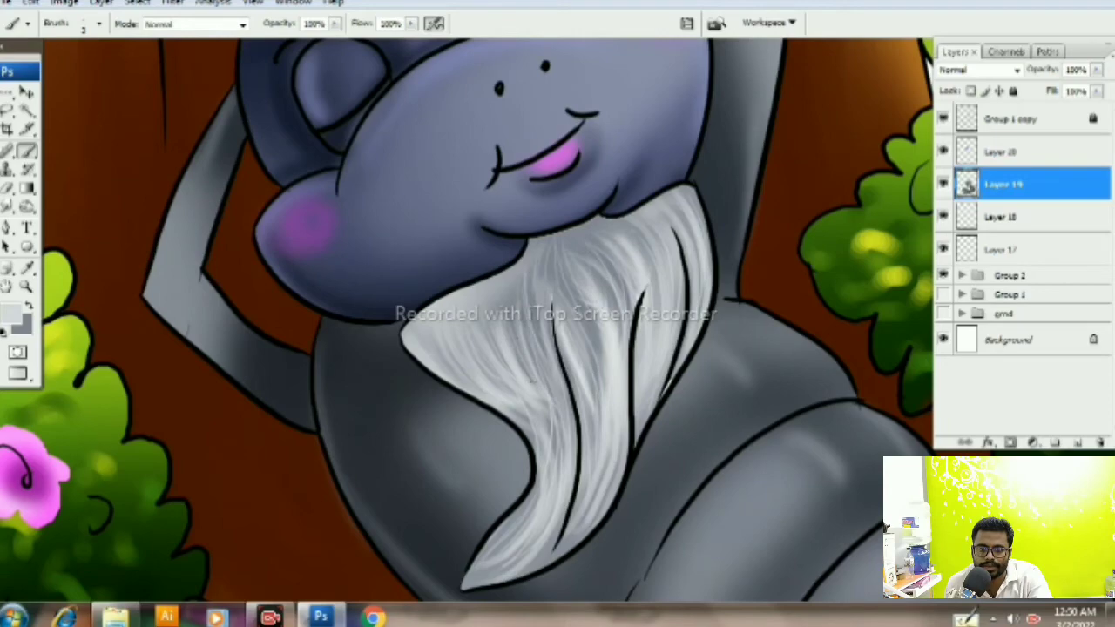
key(ctrl+minus)
key(ctrl+minus)
scroll(479, 313, up, 2)
scroll(479, 314, up, 2)
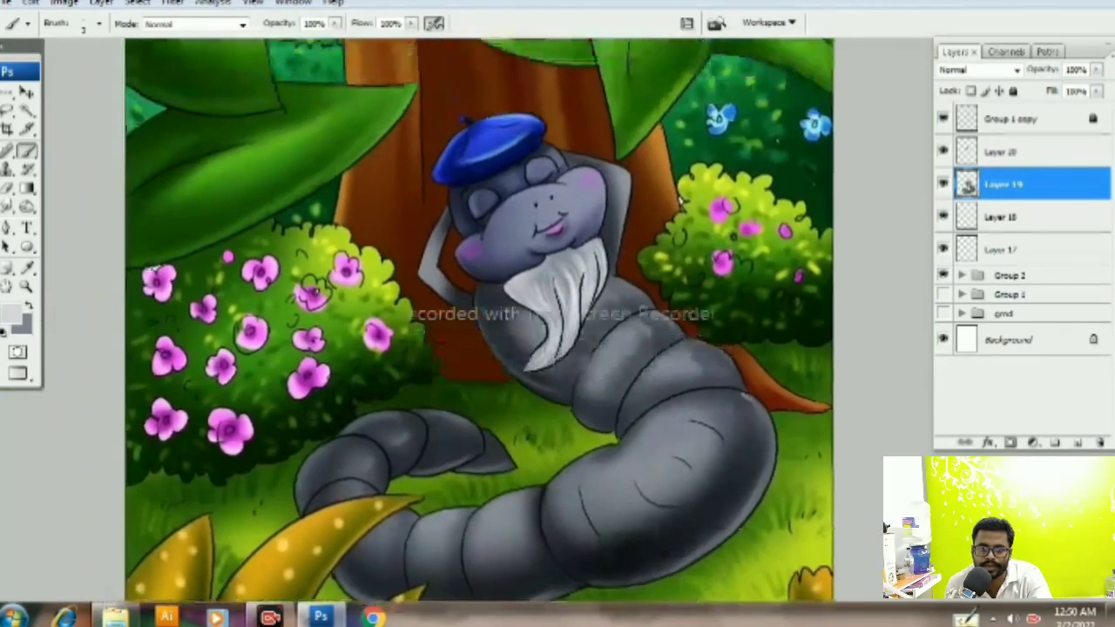
key(ctrl+plus)
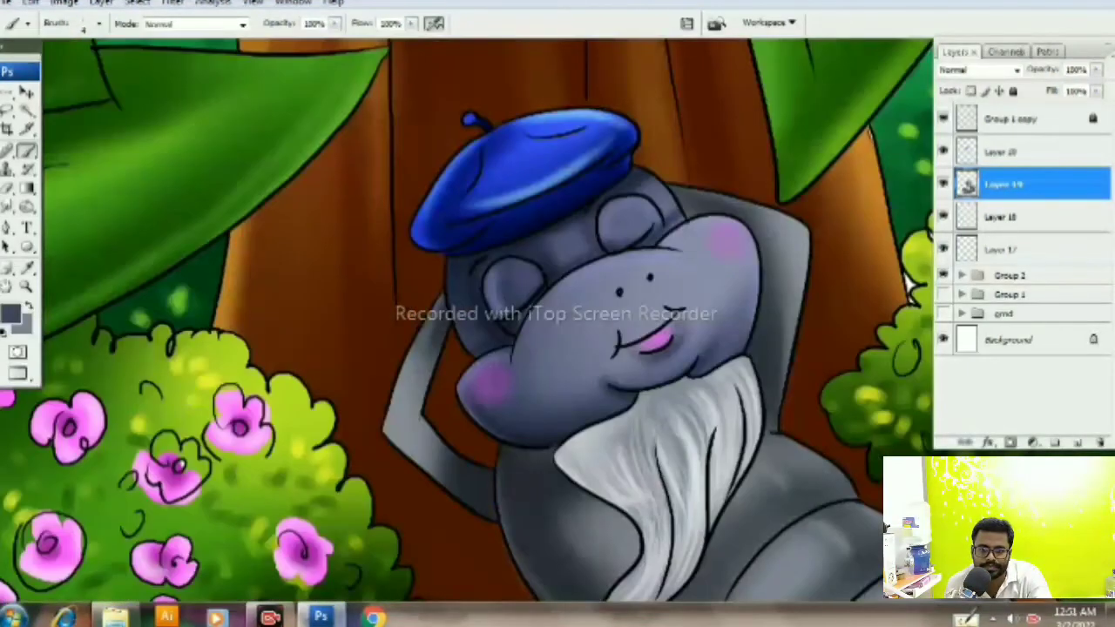
Step: Dab soft blush onto both cheeks with a 50 px brush
right_click(490, 386)
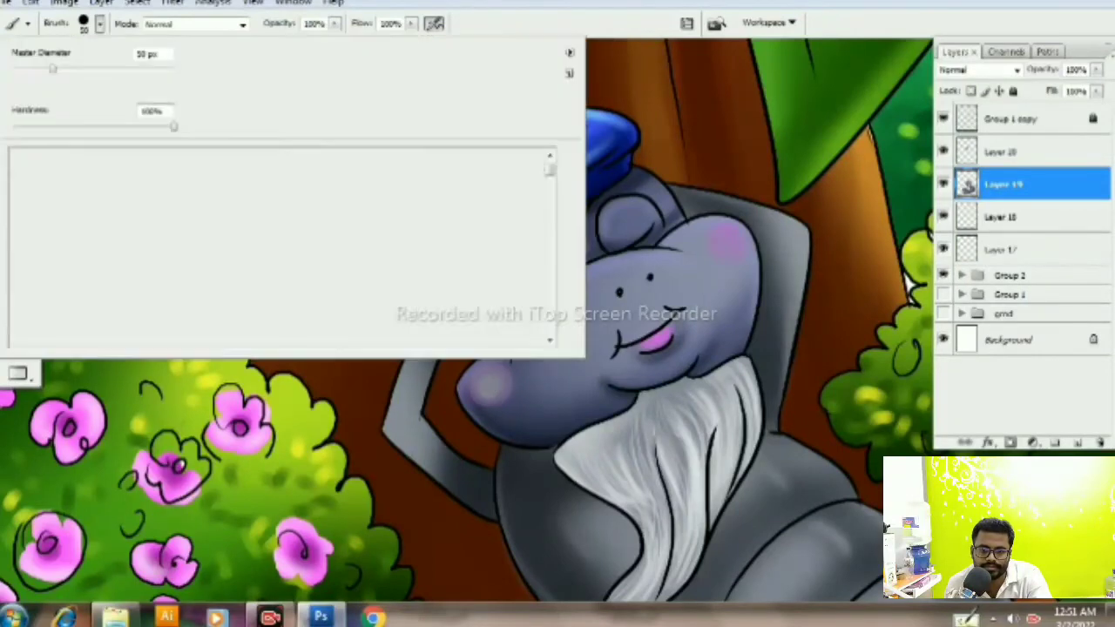
key(Return)
click(498, 388)
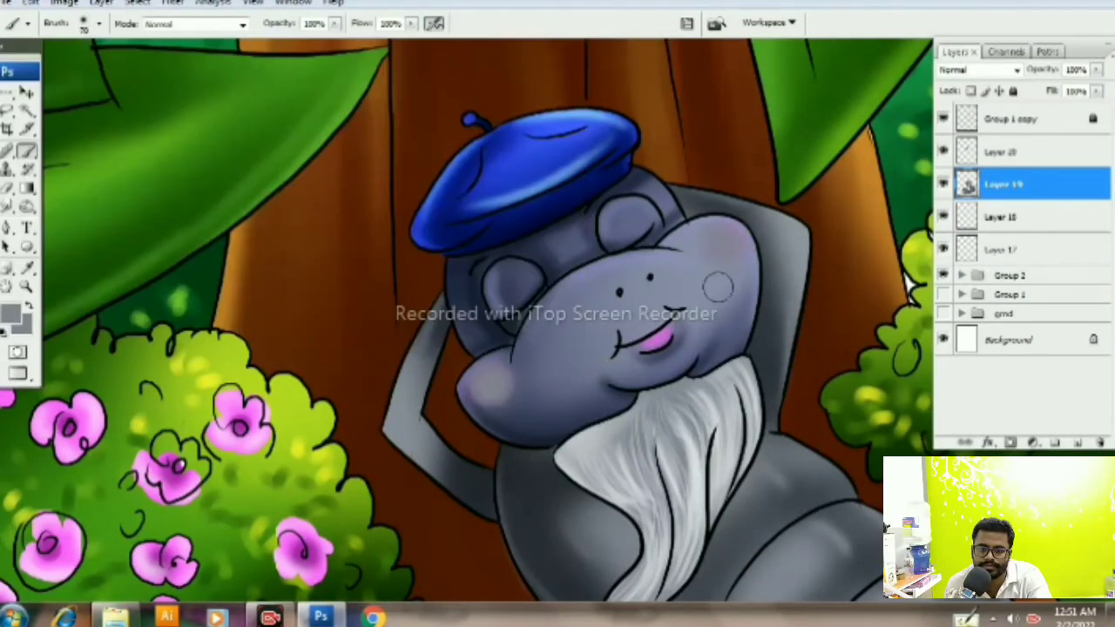
click(499, 382)
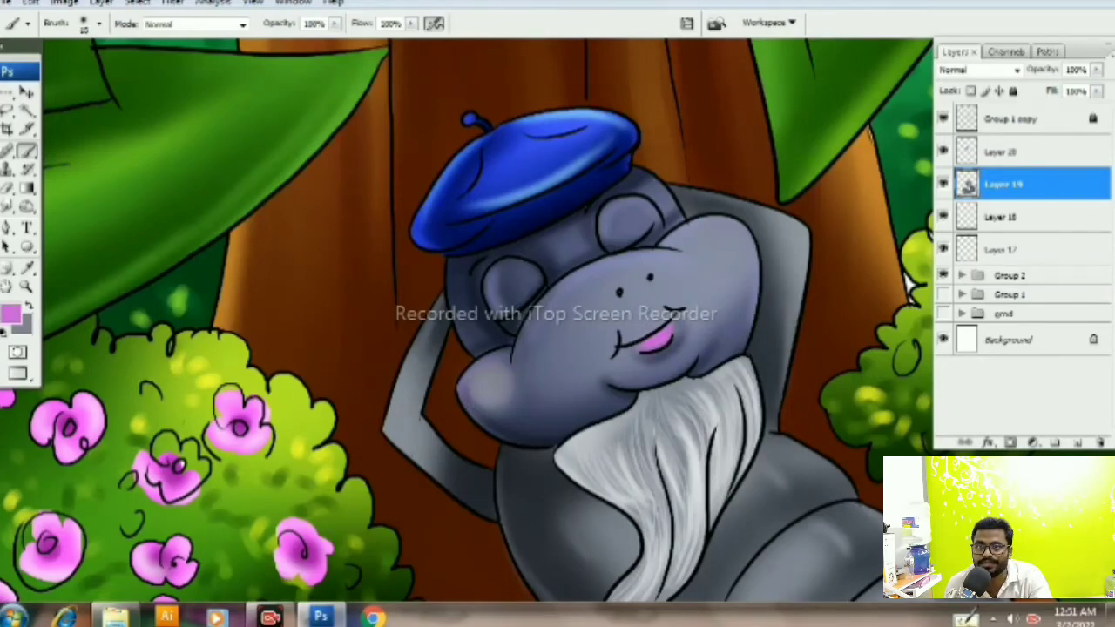
Step: Set the foreground colour to a salmon pink in the Color Picker
click(10, 312)
click(732, 180)
click(996, 156)
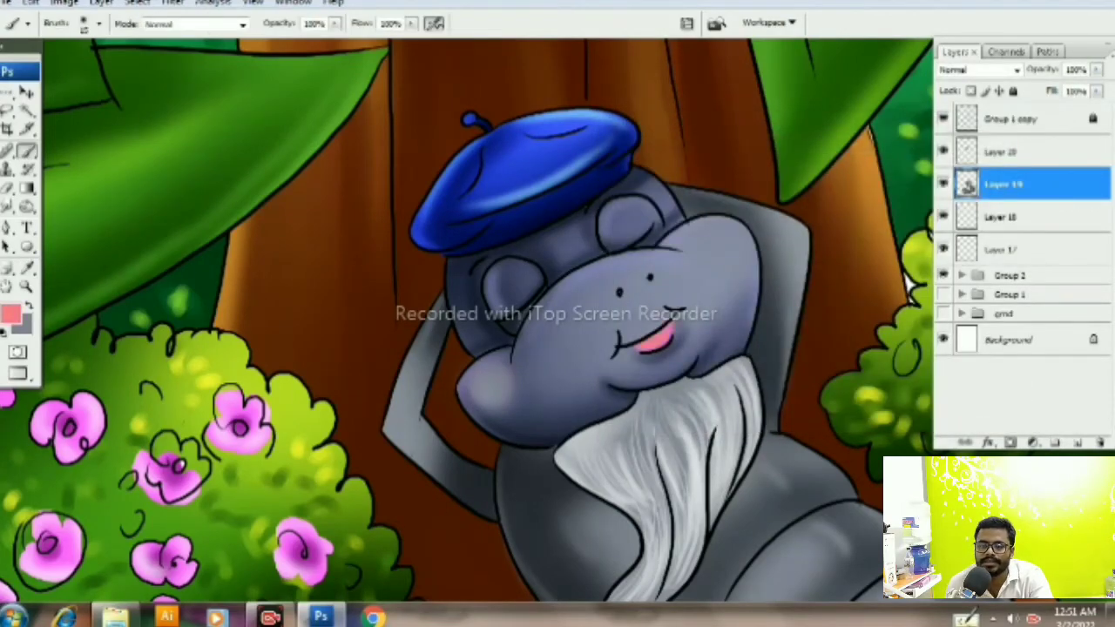
scroll(688, 314, up, 5)
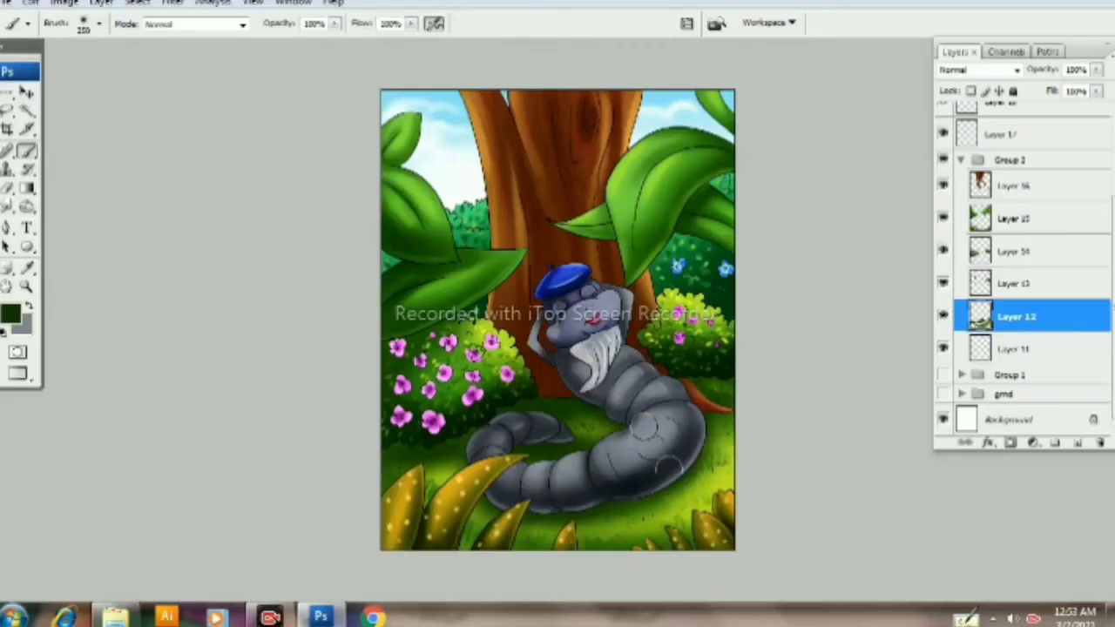
Step: Group Layers 17–20 into a new group
click(960, 159)
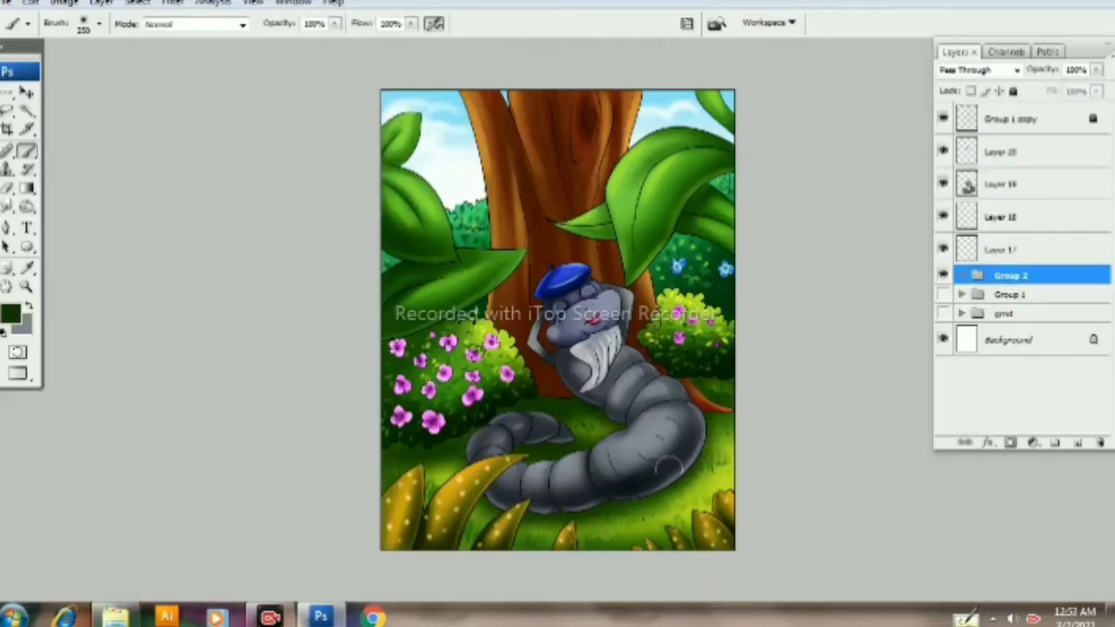
click(1001, 151)
ctrl+click(1002, 249)
key(ctrl+g)
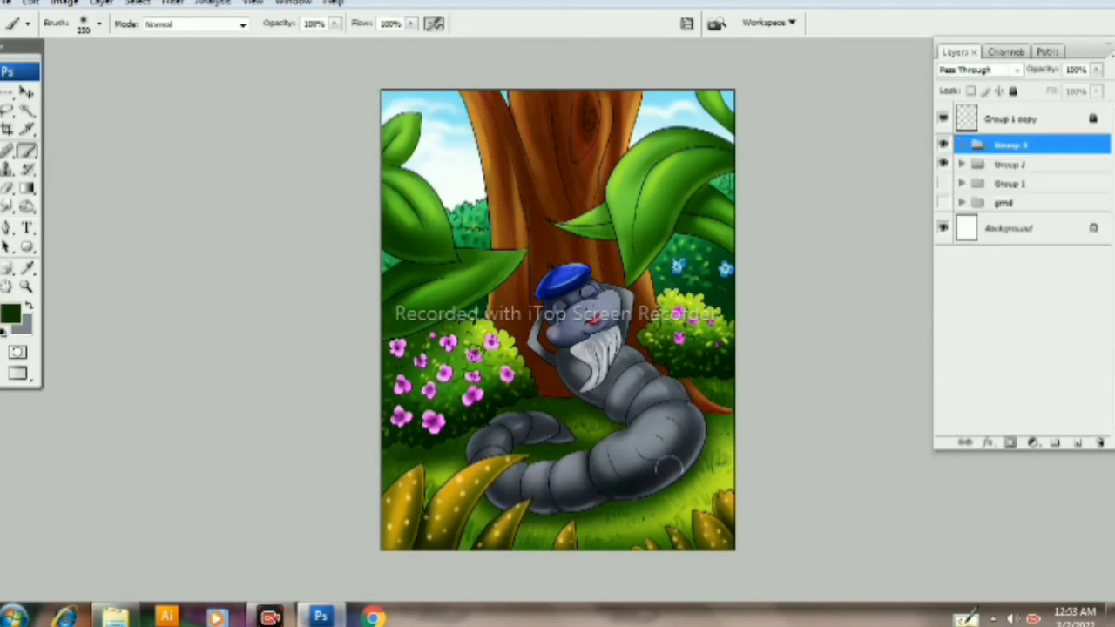
Step: Delete Group 1 copy and group Group 3 together with Group 2
drag(1010, 118, 1011, 144)
shift+click(1010, 130)
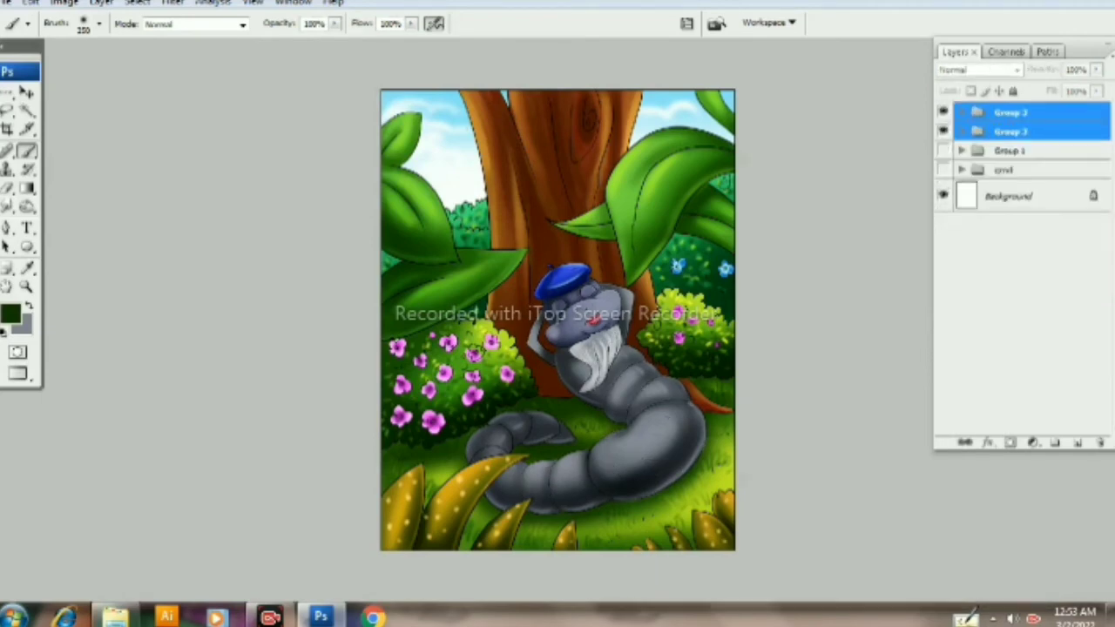
key(ctrl+g)
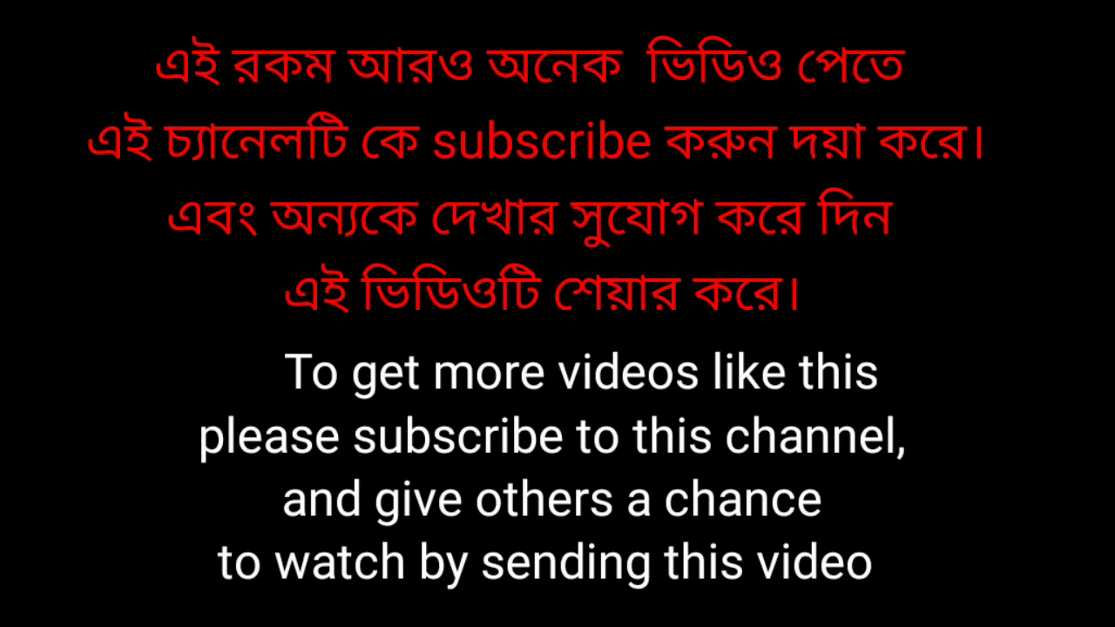